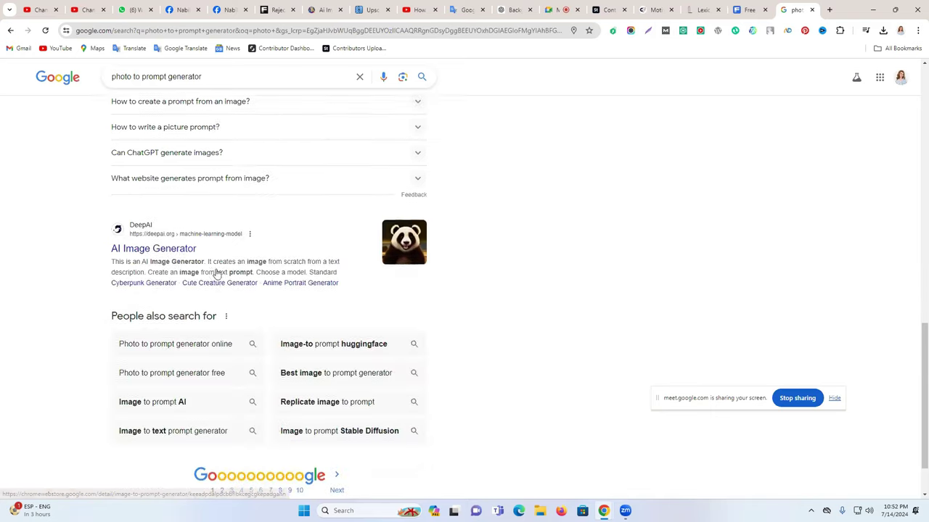
Change the Google search from "photo to prompt generator" to "photo to prompt converter" and run it.
{"action": "scroll", "coordinate": [174, 275], "scroll_direction": "up", "scroll_amount": 2}
{"action": "scroll", "coordinate": [166, 85], "scroll_direction": "up", "scroll_amount": 7}
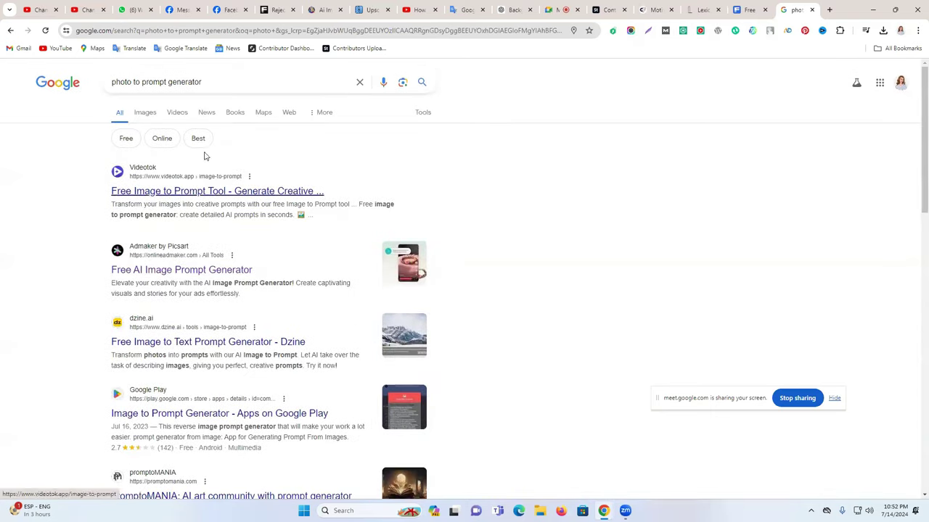
{"action": "double_click", "coordinate": [227, 83]}
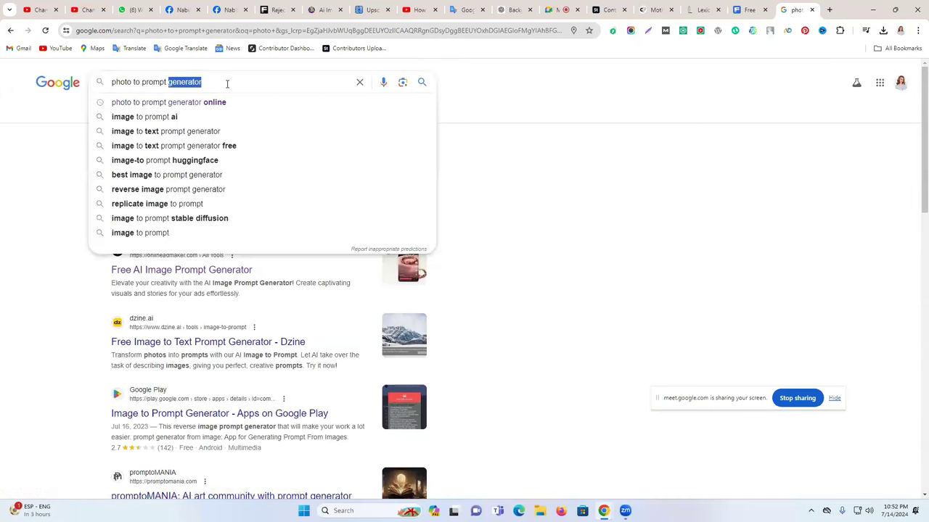
{"action": "key", "text": "BackSpace"}
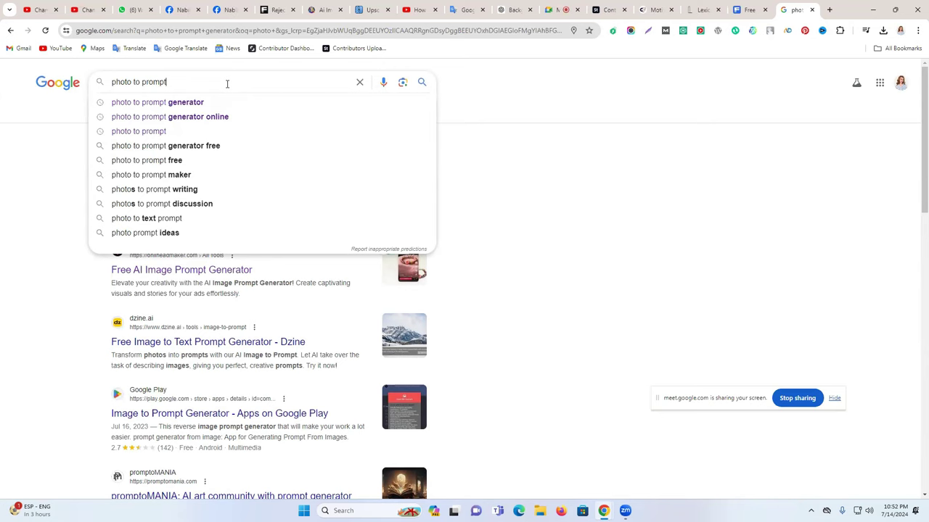
{"action": "type", "text": "co"}
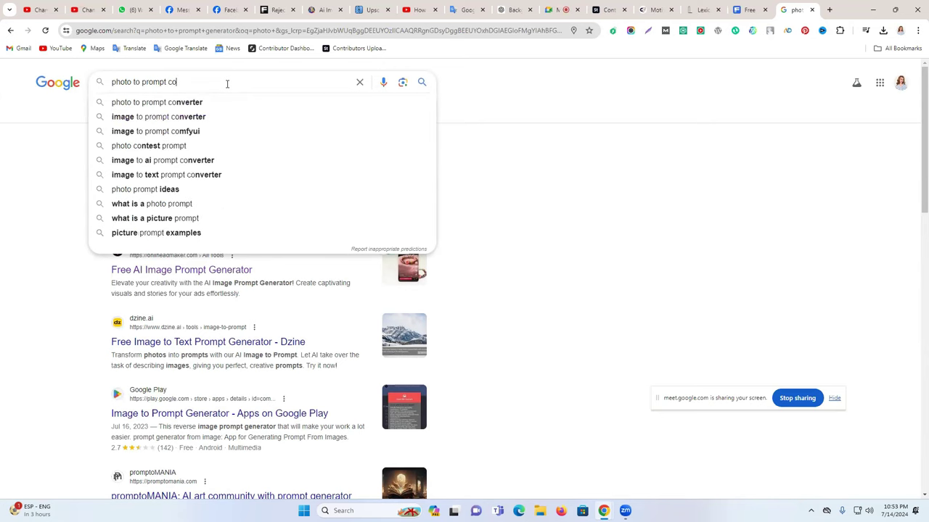
{"action": "left_click", "coordinate": [217, 105]}
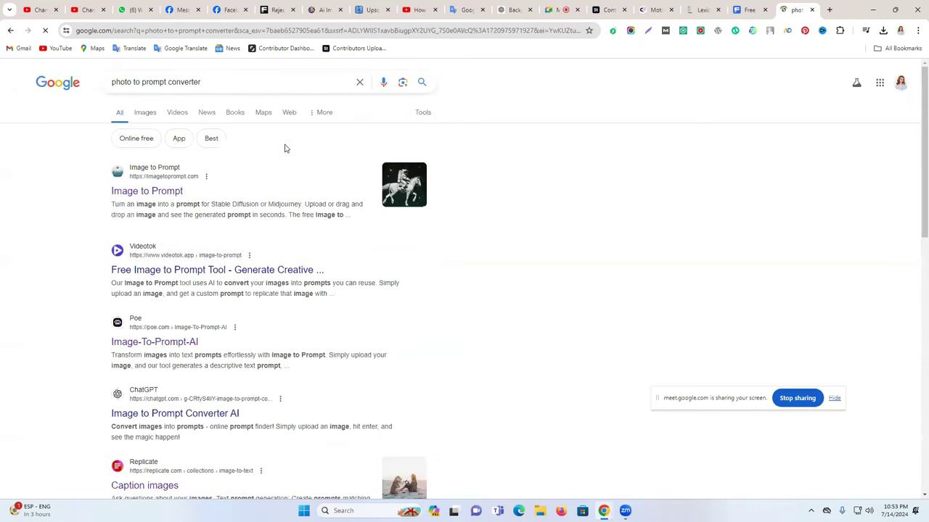
Open the imagetoprompt.com result in a separate tab and Replicate's Caption images result in the current one.
{"action": "right_click", "coordinate": [150, 195]}
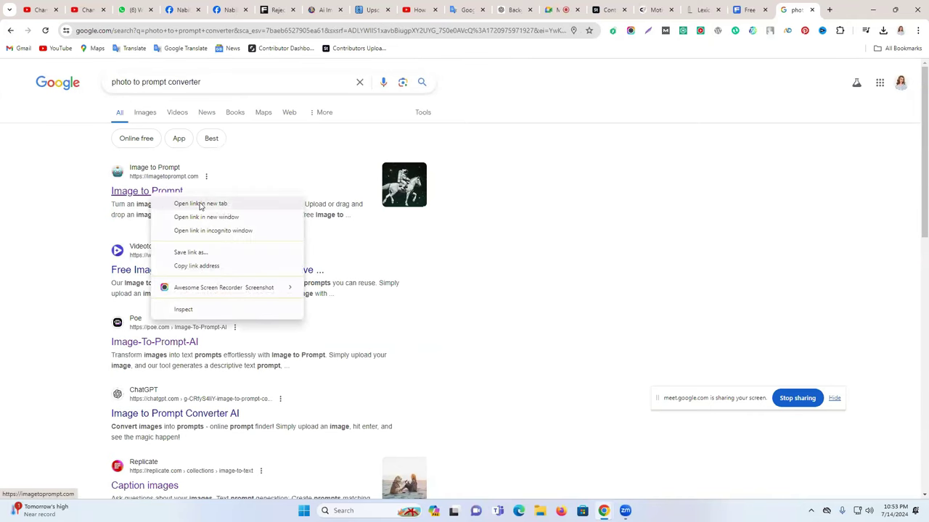
{"action": "left_click", "coordinate": [185, 203]}
{"action": "scroll", "coordinate": [229, 259], "scroll_direction": "down", "scroll_amount": 1}
{"action": "scroll", "coordinate": [228, 259], "scroll_direction": "down", "scroll_amount": 2}
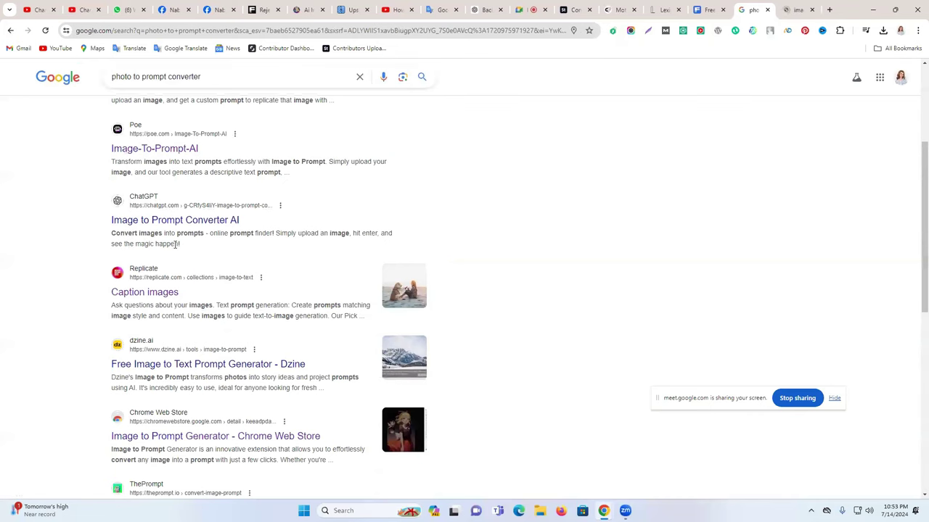
{"action": "left_click", "coordinate": [145, 294]}
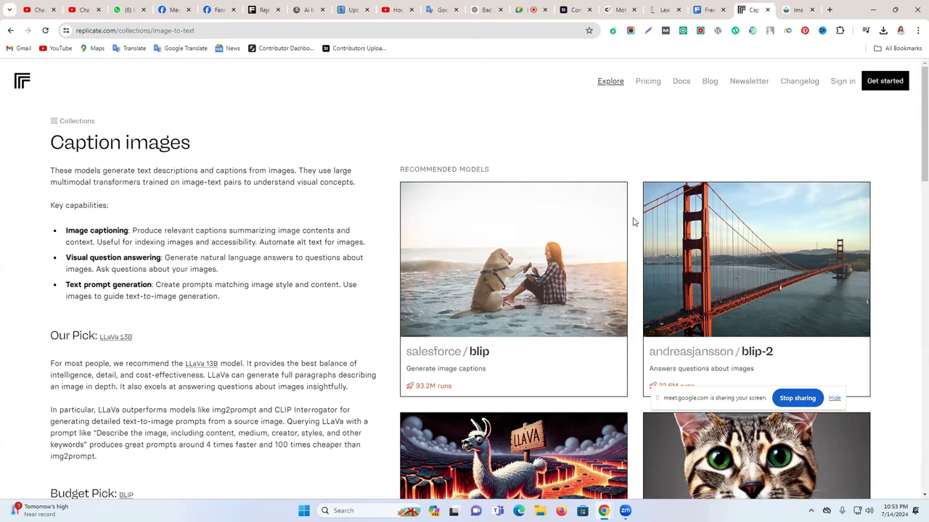
Open the Image to Prompt tool on ImageToPrompt.com and try to upload the 2d-graphic-colorful-wallpaper-with-grainy-gradients image from Downloads.
{"action": "left_click", "coordinate": [792, 9]}
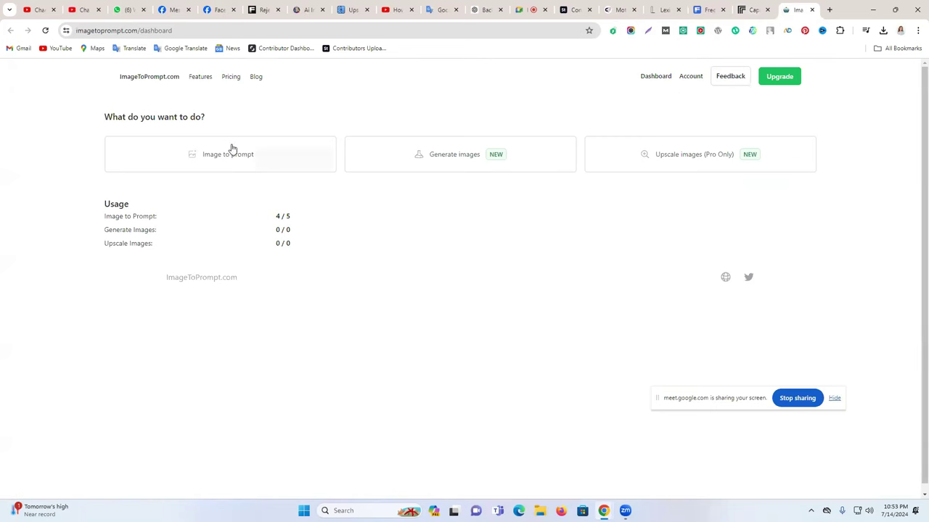
{"action": "left_click", "coordinate": [206, 157]}
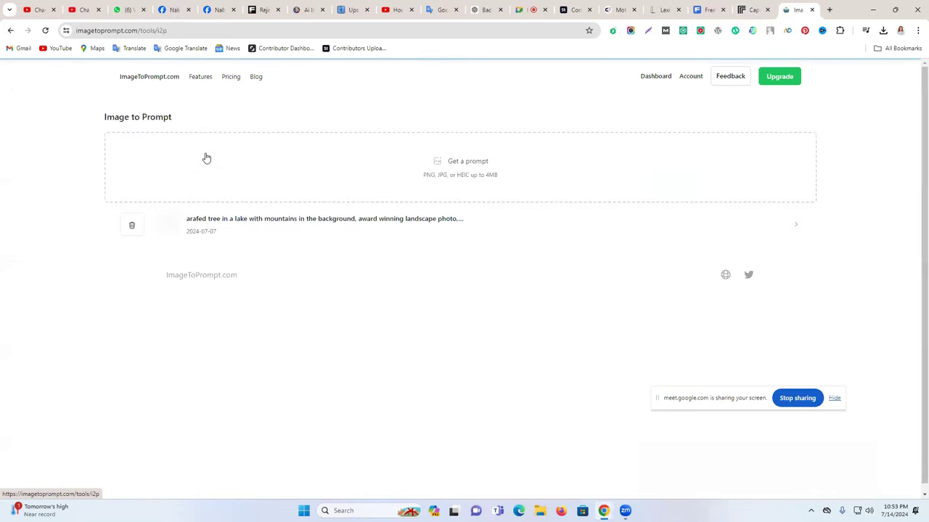
{"action": "left_click", "coordinate": [432, 167]}
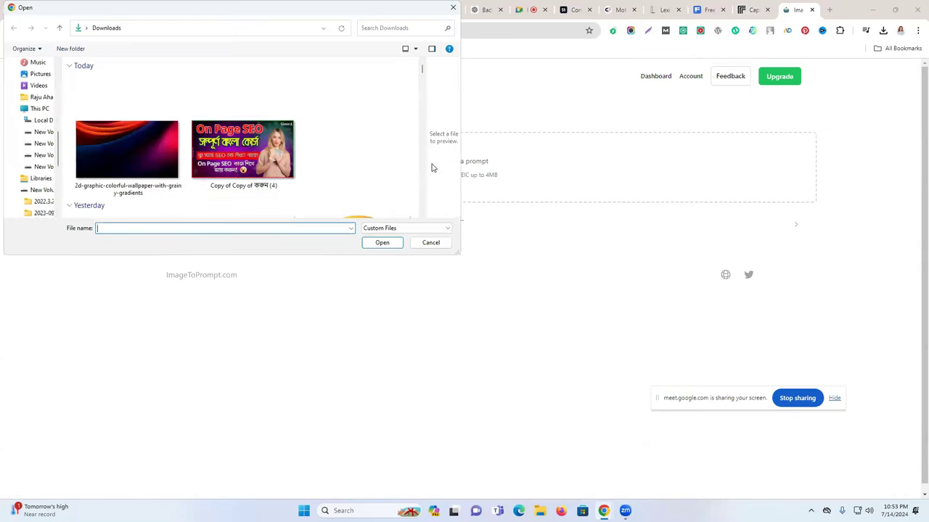
{"action": "left_click", "coordinate": [137, 148]}
{"action": "left_click", "coordinate": [379, 242]}
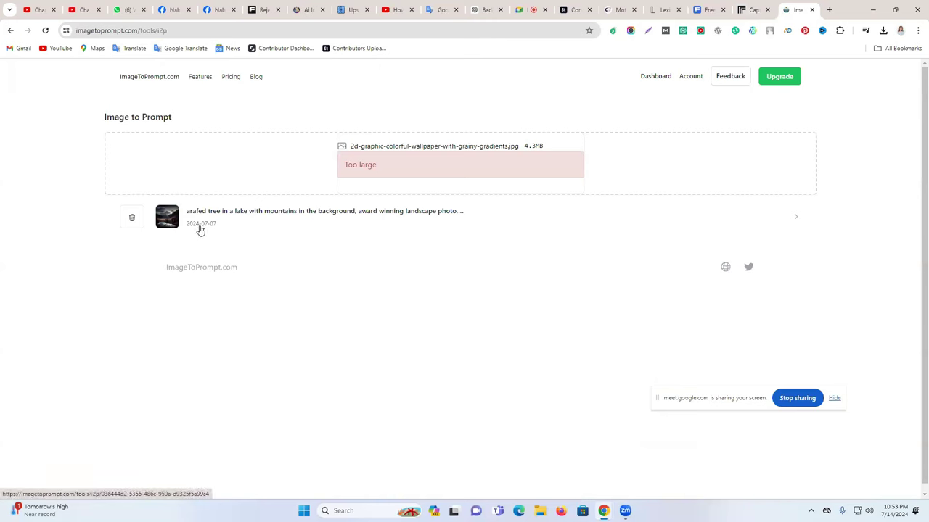
Search for "teenpng" in a new tab and open the tinypng.com website from the results.
{"action": "left_click", "coordinate": [829, 9]}
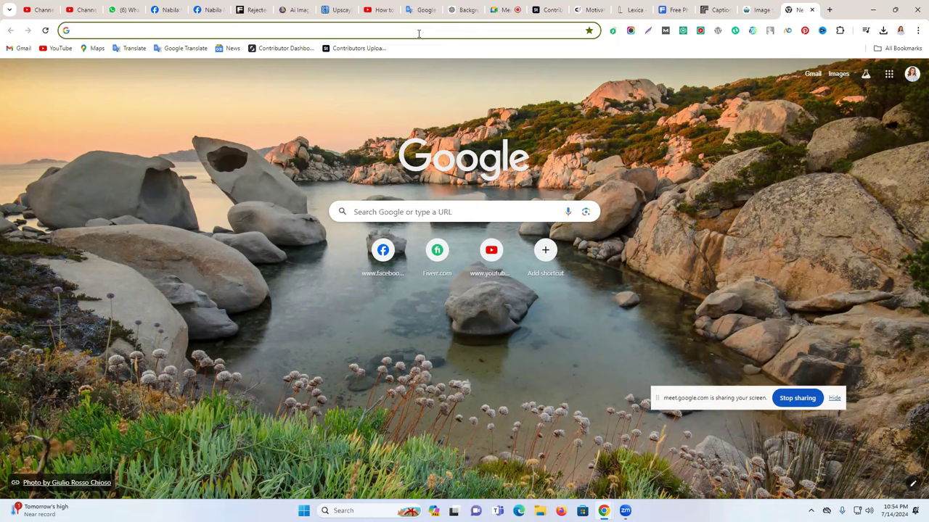
{"action": "left_click", "coordinate": [419, 34]}
{"action": "type", "text": "teen"}
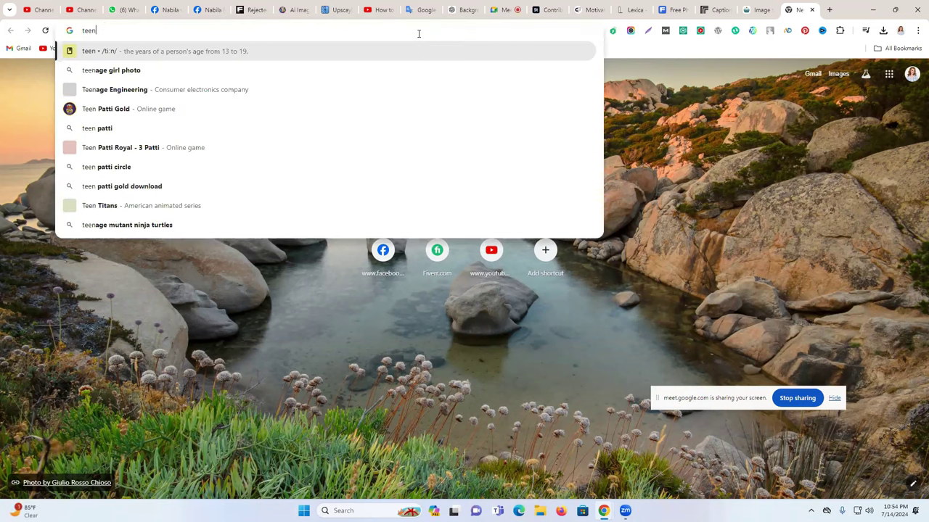
{"action": "type", "text": "png"}
{"action": "key", "text": "Return"}
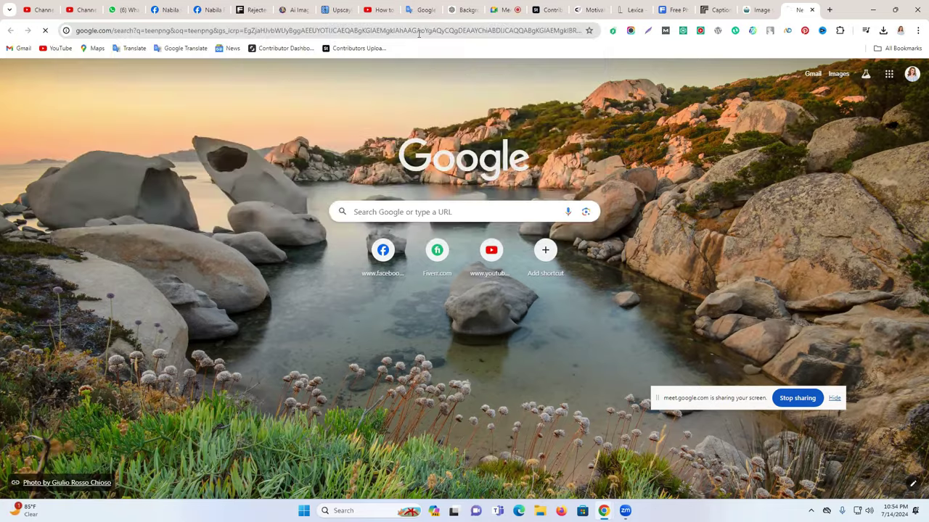
{"action": "left_click", "coordinate": [182, 202]}
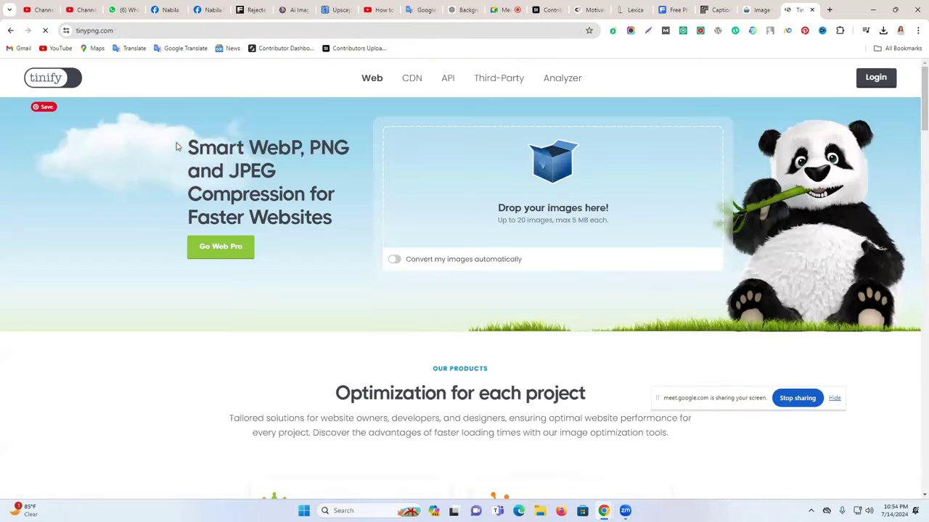
Upload 2d-graphic-colorful-wallpaper-with-grainy-gradients from Downloads to TinyPNG for compression and check the optimization progress.
{"action": "left_click", "coordinate": [513, 206]}
{"action": "left_click", "coordinate": [131, 159]}
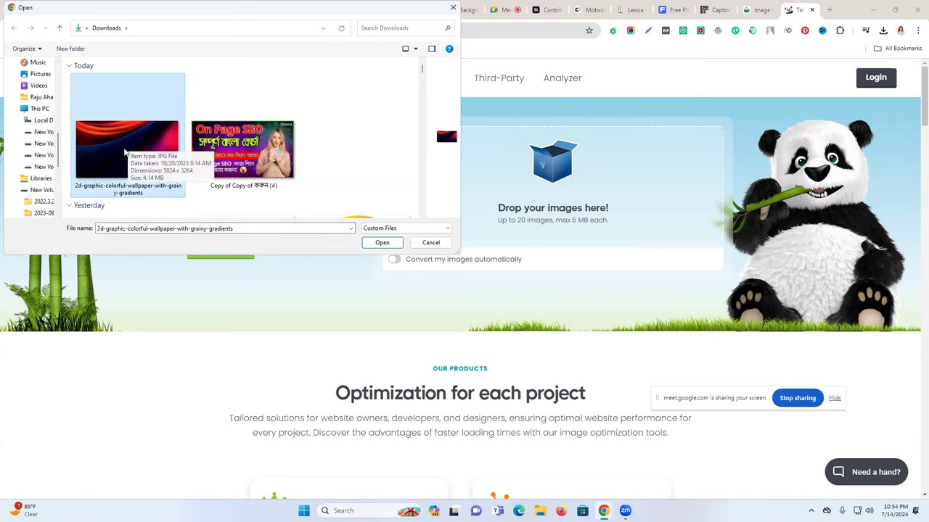
{"action": "left_click", "coordinate": [381, 242]}
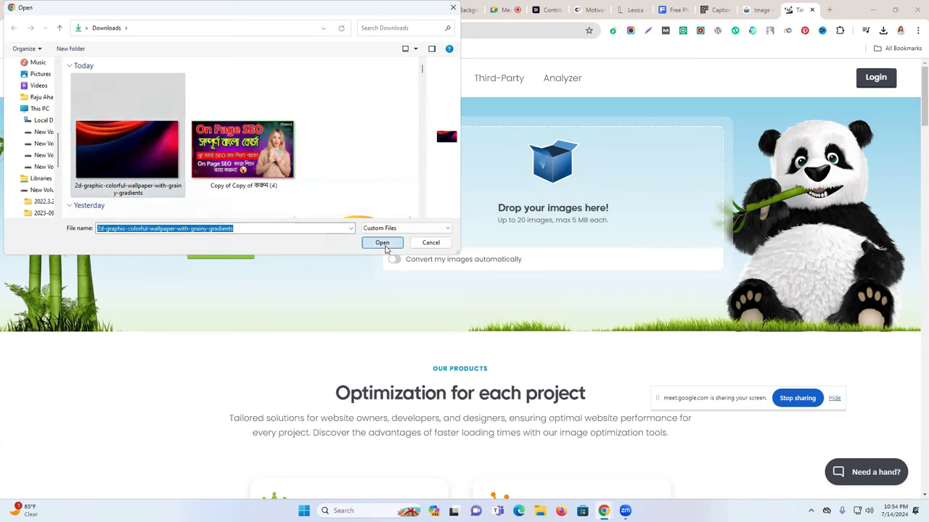
{"action": "scroll", "coordinate": [392, 253], "scroll_direction": "down", "scroll_amount": 2}
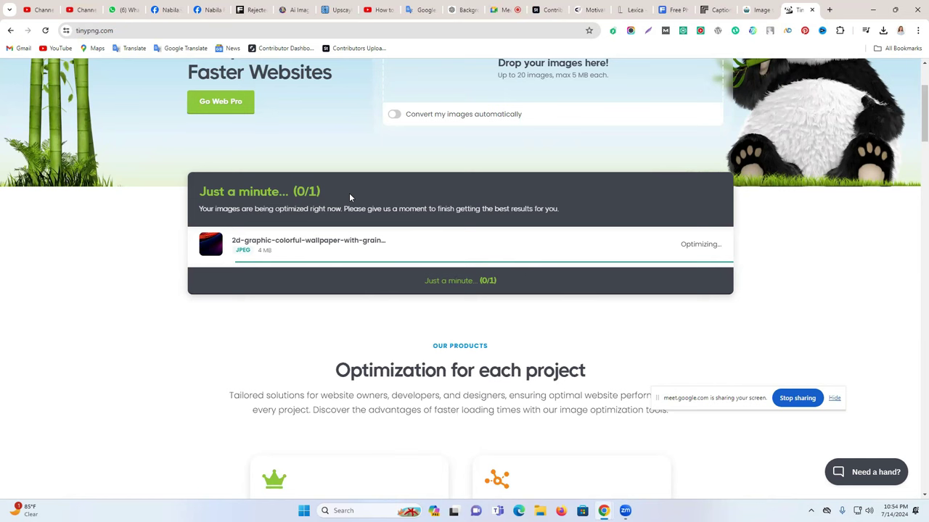
{"action": "scroll", "coordinate": [418, 273], "scroll_direction": "down", "scroll_amount": 3}
{"action": "scroll", "coordinate": [419, 274], "scroll_direction": "up", "scroll_amount": 5}
{"action": "scroll", "coordinate": [418, 274], "scroll_direction": "down", "scroll_amount": 2}
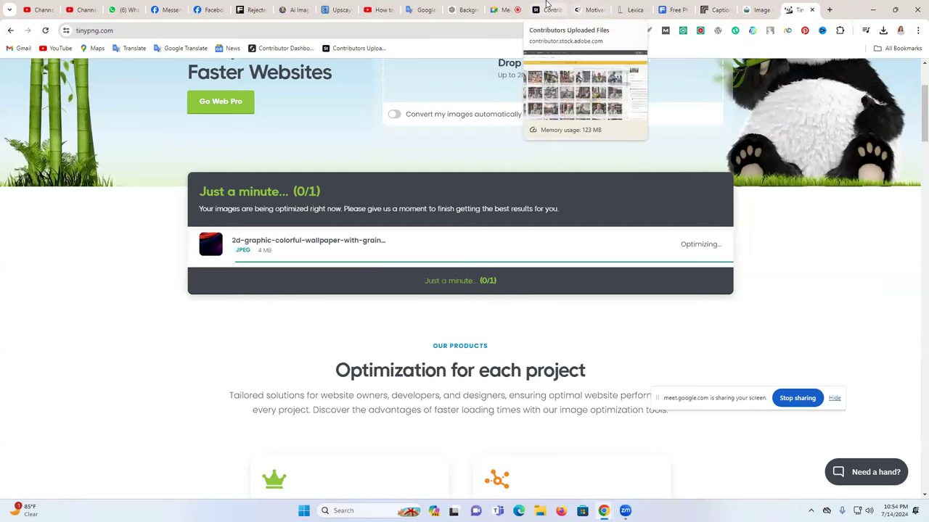
Capture the colorful wallpaper preview on the Freepik page with Lightshot at about 885x497 and save it to Downloads as Screenshot (80) in PNG format.
{"action": "left_click", "coordinate": [670, 10]}
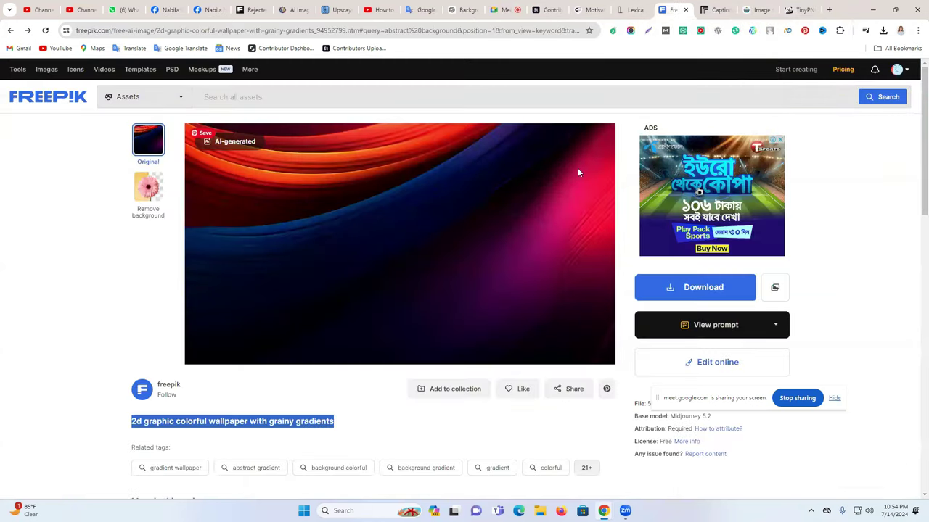
{"action": "left_click", "coordinate": [650, 31]}
{"action": "left_click_drag", "start_coordinate": [184, 124], "coordinate": [613, 365]}
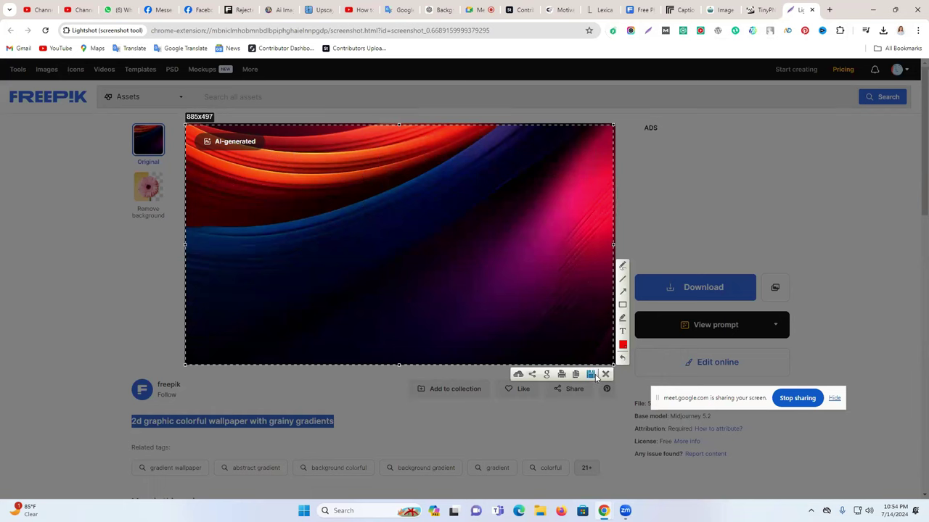
{"action": "left_click", "coordinate": [592, 375]}
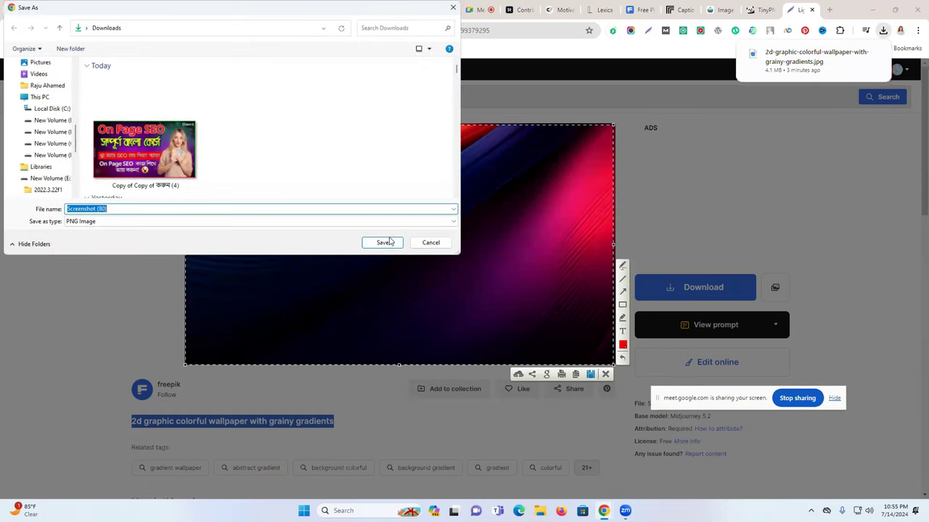
{"action": "left_click", "coordinate": [382, 242]}
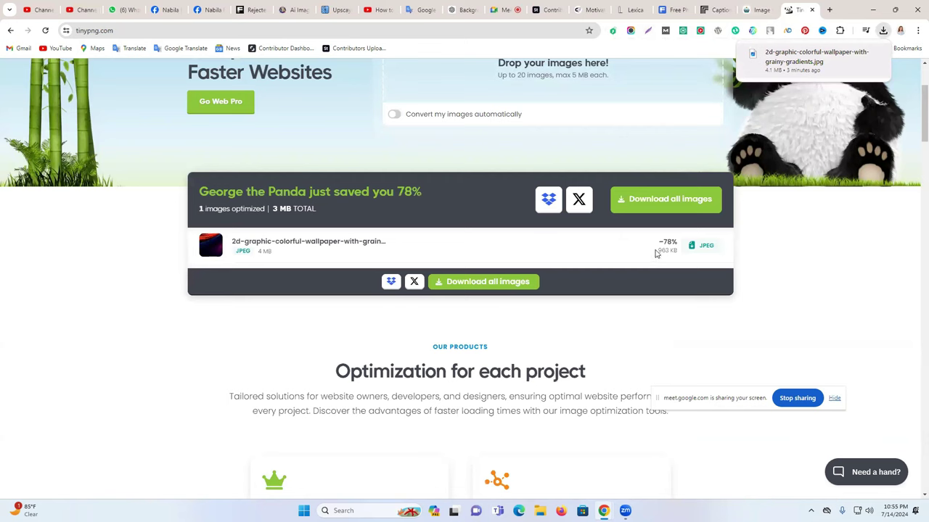
Download the compressed wallpaper image from TinyPNG.
{"action": "left_click", "coordinate": [479, 286]}
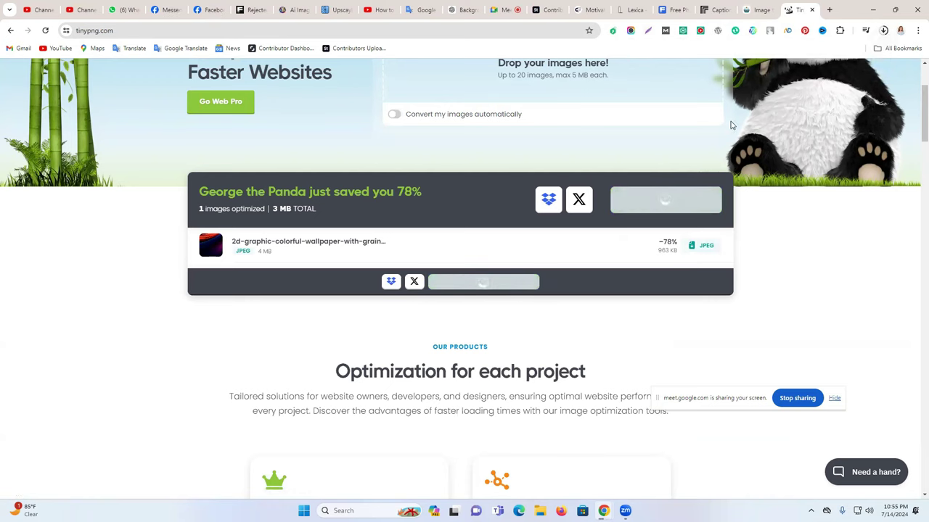
Return to the ImageToPrompt.com tool and try to delete the earlier entry for the tree in a lake.
{"action": "left_click", "coordinate": [756, 10]}
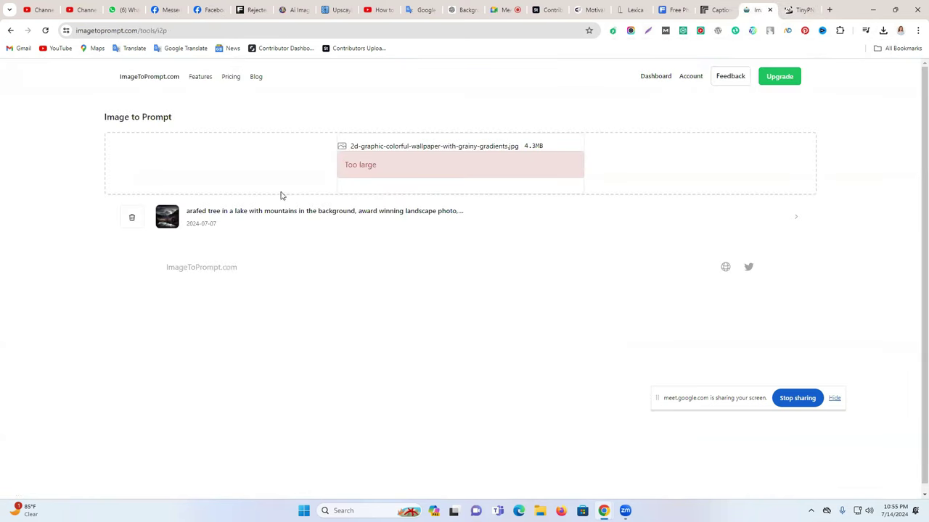
{"action": "left_click", "coordinate": [131, 219]}
{"action": "left_click", "coordinate": [506, 103]}
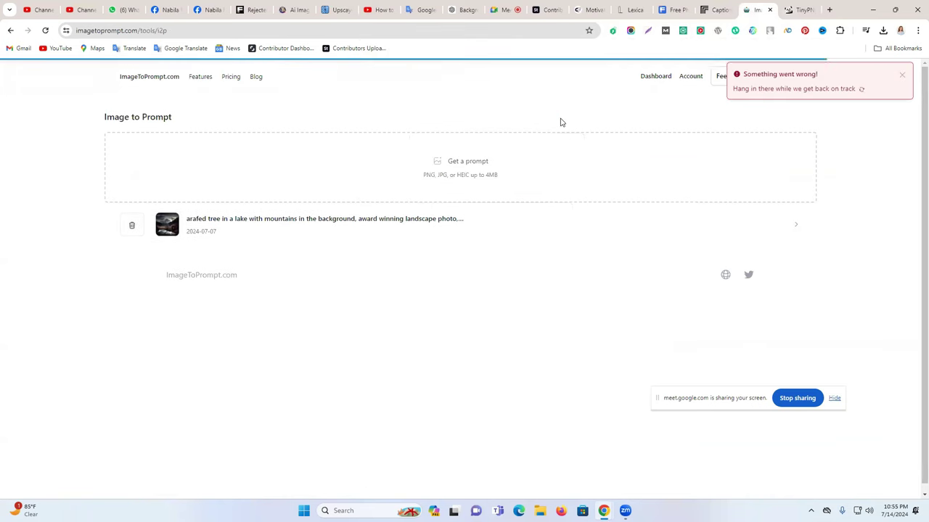
Upload Screenshot (80) to the Image to Prompt tool and reload the result page to load the generated prompts.
{"action": "left_click", "coordinate": [424, 177]}
{"action": "left_click", "coordinate": [150, 158]}
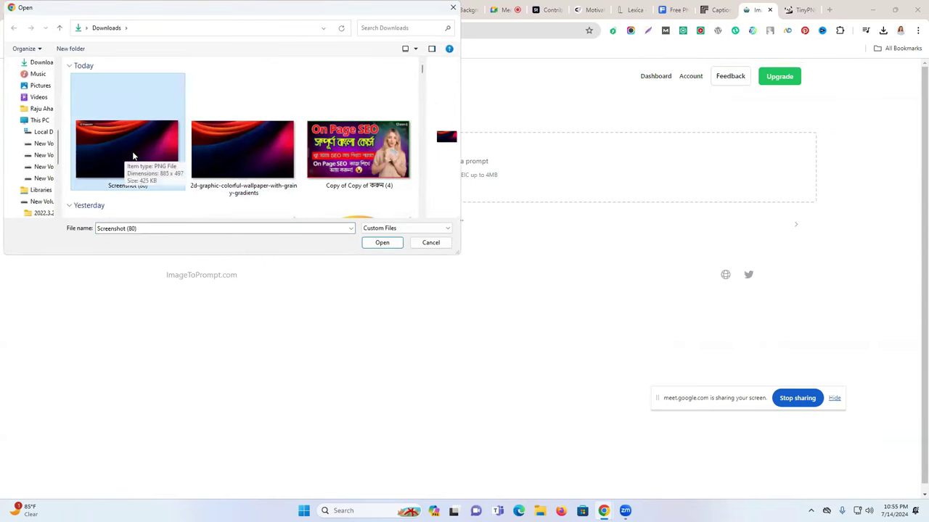
{"action": "left_click", "coordinate": [379, 244]}
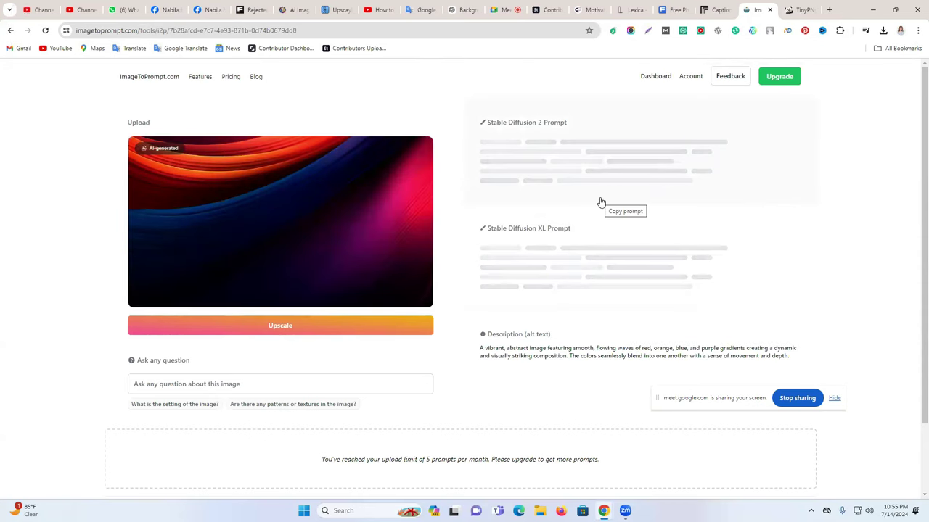
{"action": "left_click", "coordinate": [45, 30]}
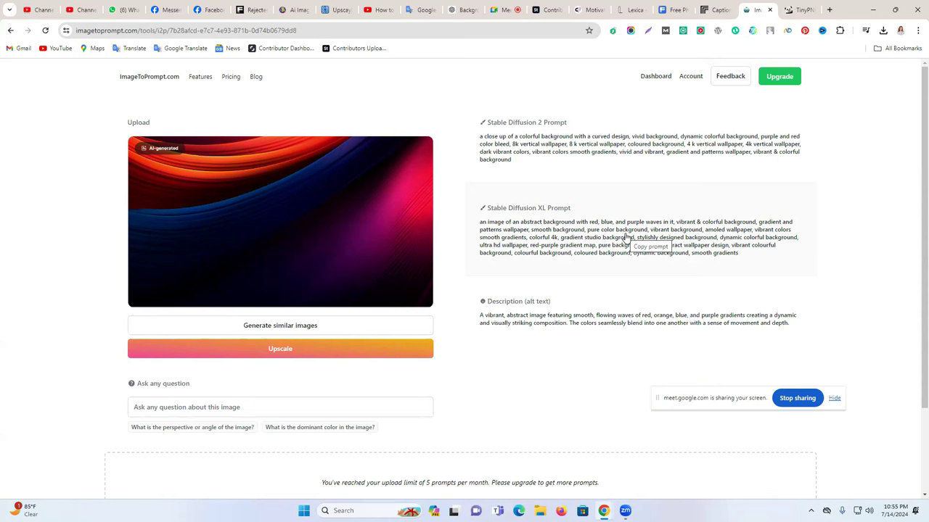
Open the methexis-inc/img2prompt model from Replicate's Caption images collection and locate its image file input.
{"action": "left_click", "coordinate": [721, 6]}
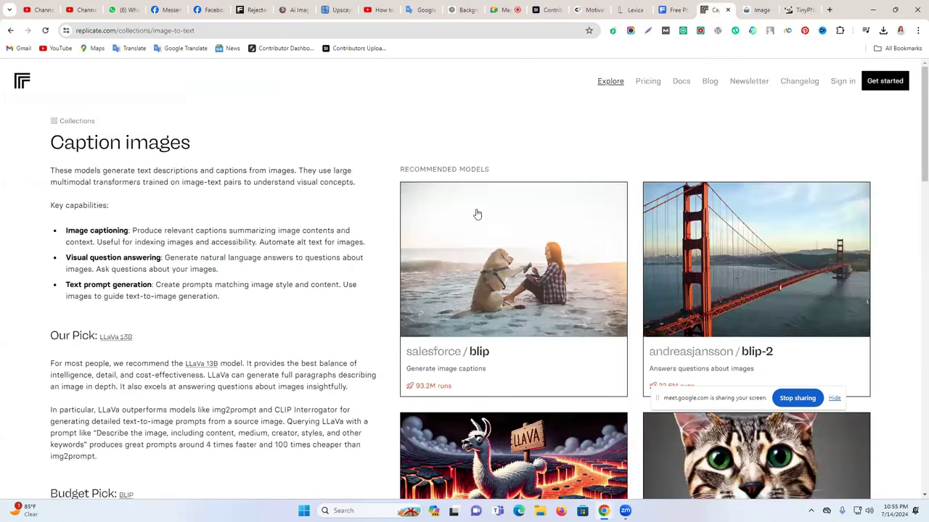
{"action": "scroll", "coordinate": [739, 232], "scroll_direction": "down", "scroll_amount": 1}
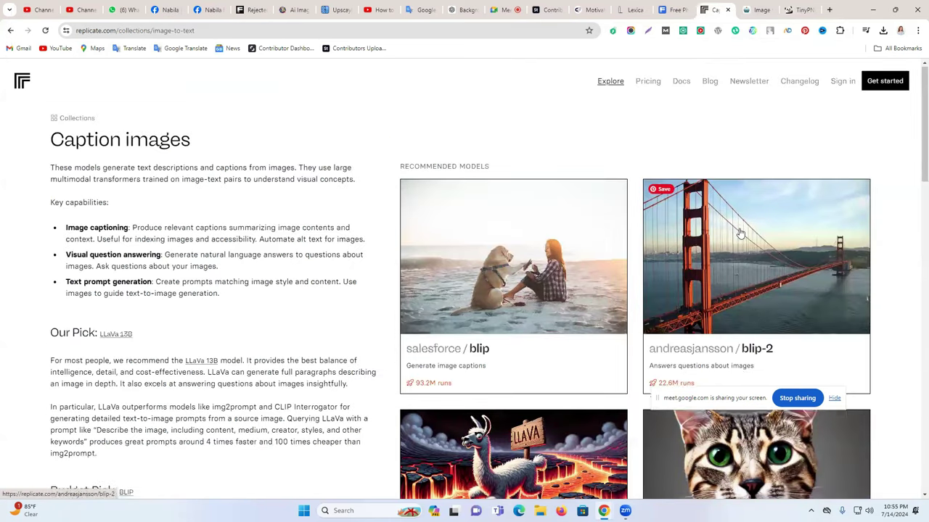
{"action": "scroll", "coordinate": [739, 232], "scroll_direction": "down", "scroll_amount": 2}
{"action": "scroll", "coordinate": [588, 212], "scroll_direction": "down", "scroll_amount": 1}
{"action": "scroll", "coordinate": [779, 220], "scroll_direction": "up", "scroll_amount": 1}
{"action": "scroll", "coordinate": [775, 301], "scroll_direction": "down", "scroll_amount": 2}
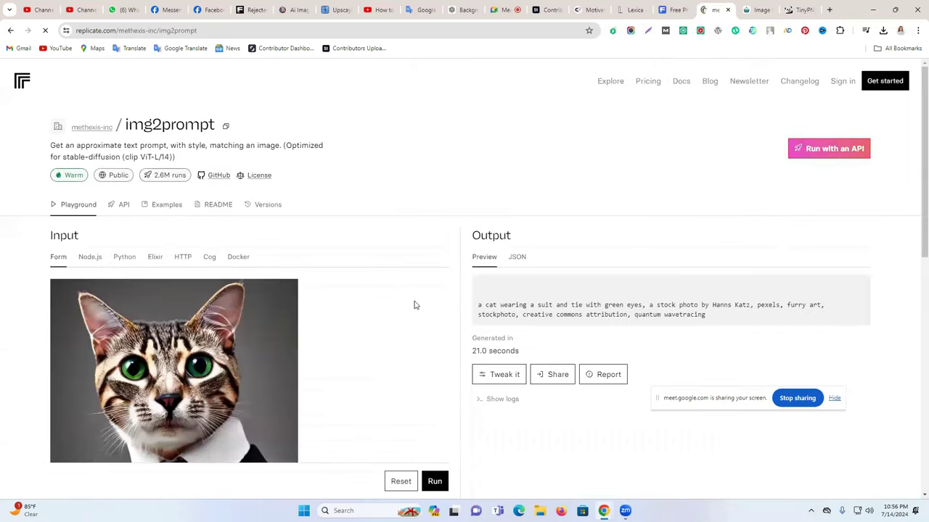
{"action": "scroll", "coordinate": [336, 217], "scroll_direction": "down", "scroll_amount": 3}
{"action": "scroll", "coordinate": [341, 240], "scroll_direction": "up", "scroll_amount": 1}
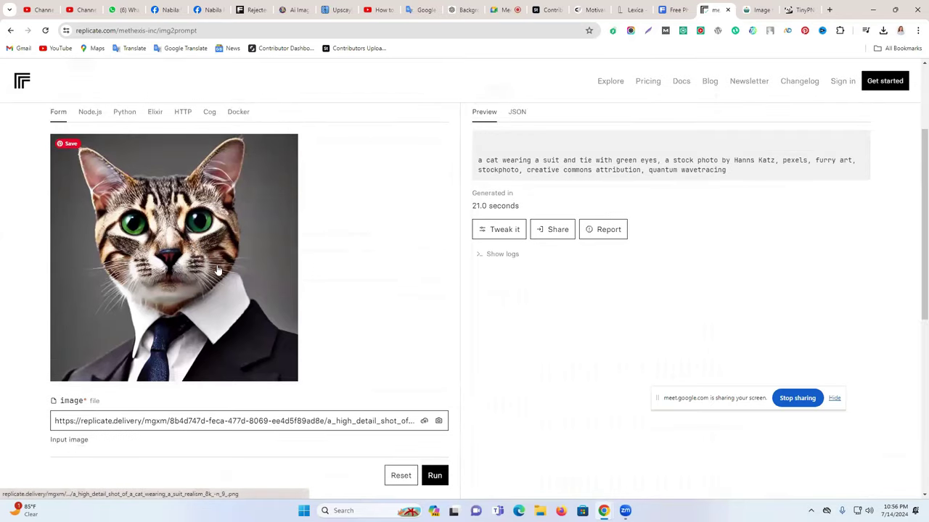
{"action": "scroll", "coordinate": [386, 333], "scroll_direction": "down", "scroll_amount": 1}
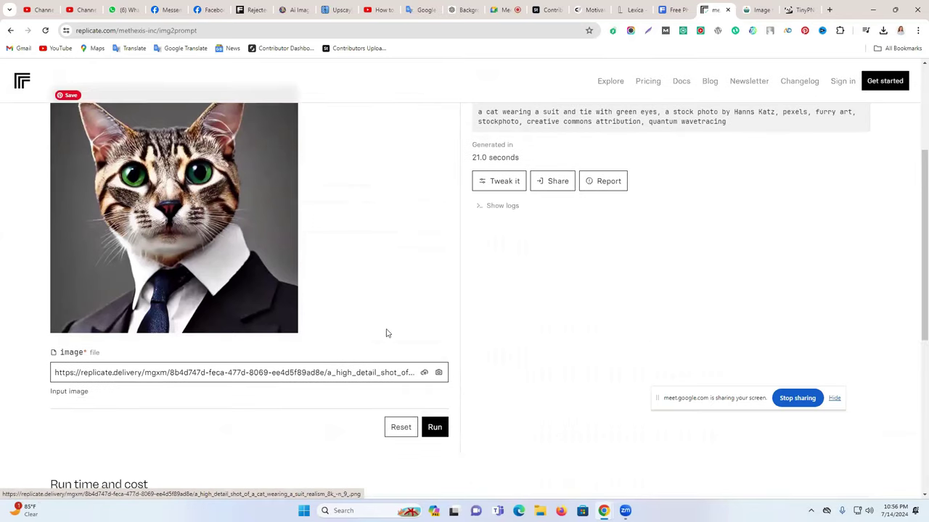
Replace the sample cat image in img2prompt's image input with 2d-graphic-colorful-wallpaper-with-grainy-gradients.jpg from the Downloads folder.
{"action": "left_click", "coordinate": [439, 373]}
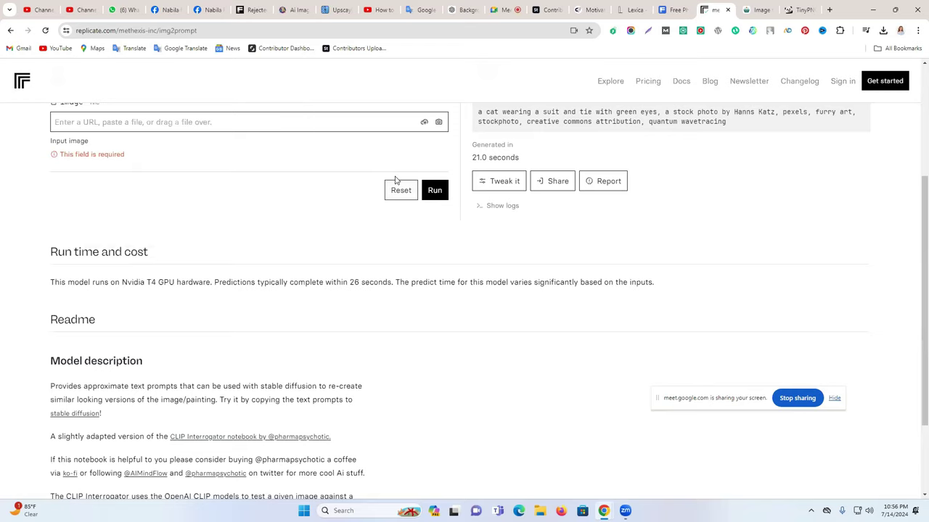
{"action": "scroll", "coordinate": [413, 176], "scroll_direction": "up", "scroll_amount": 1}
{"action": "left_click", "coordinate": [424, 172]}
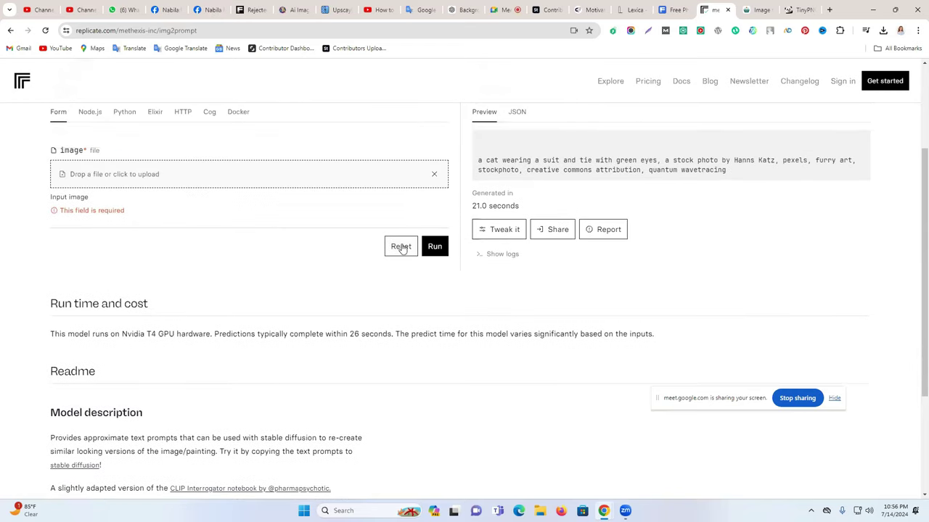
{"action": "left_click", "coordinate": [102, 177]}
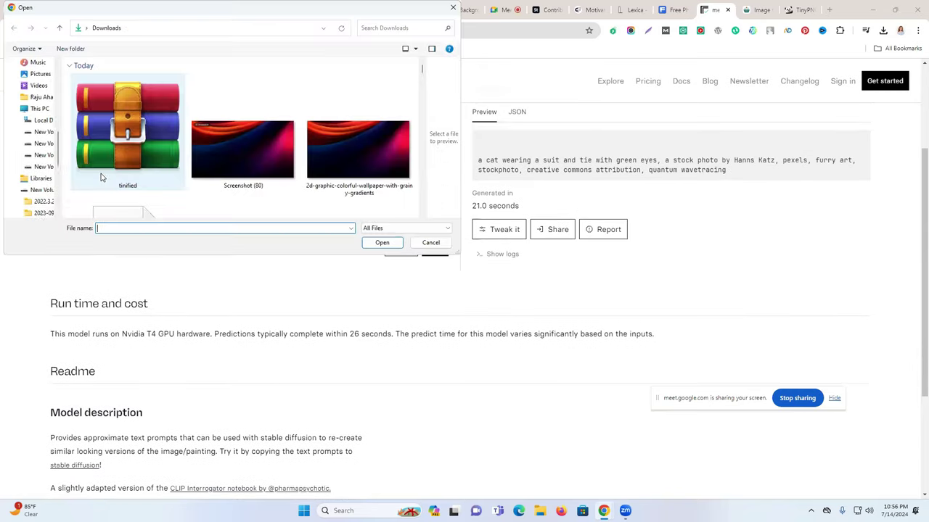
{"action": "left_click", "coordinate": [350, 174]}
{"action": "left_click", "coordinate": [391, 243]}
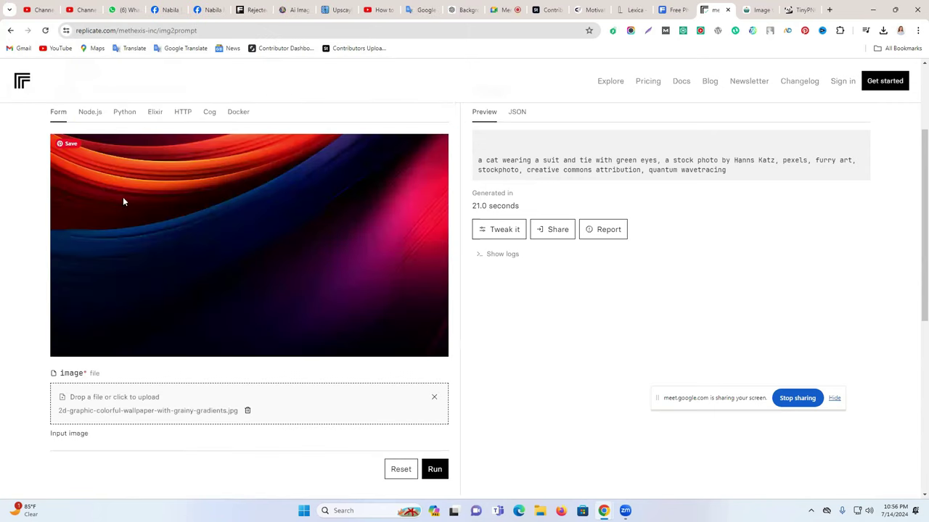
Run the img2prompt model on the uploaded wallpaper and check the output's progress.
{"action": "scroll", "coordinate": [435, 355], "scroll_direction": "down", "scroll_amount": 1}
{"action": "left_click", "coordinate": [434, 422]}
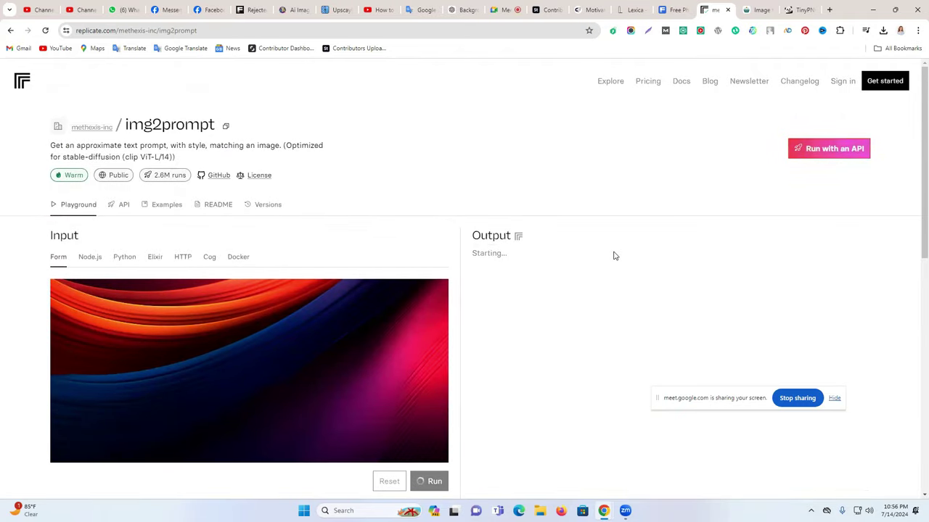
{"action": "scroll", "coordinate": [522, 291], "scroll_direction": "down", "scroll_amount": 1}
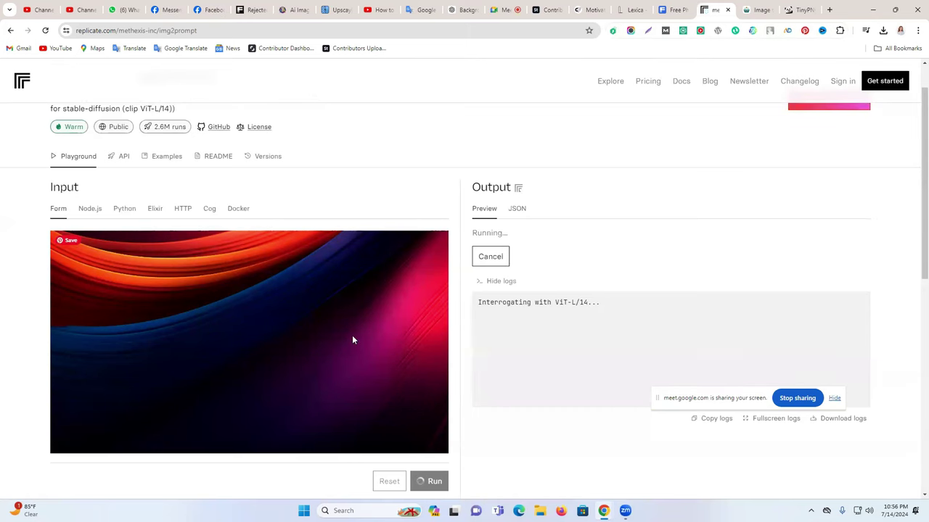
{"action": "scroll", "coordinate": [360, 334], "scroll_direction": "down", "scroll_amount": 2}
{"action": "scroll", "coordinate": [367, 332], "scroll_direction": "up", "scroll_amount": 3}
Close the TinyPNG page and copy the Stable Diffusion XL prompt from the ImageToPrompt.com result.
{"action": "left_click", "coordinate": [759, 5]}
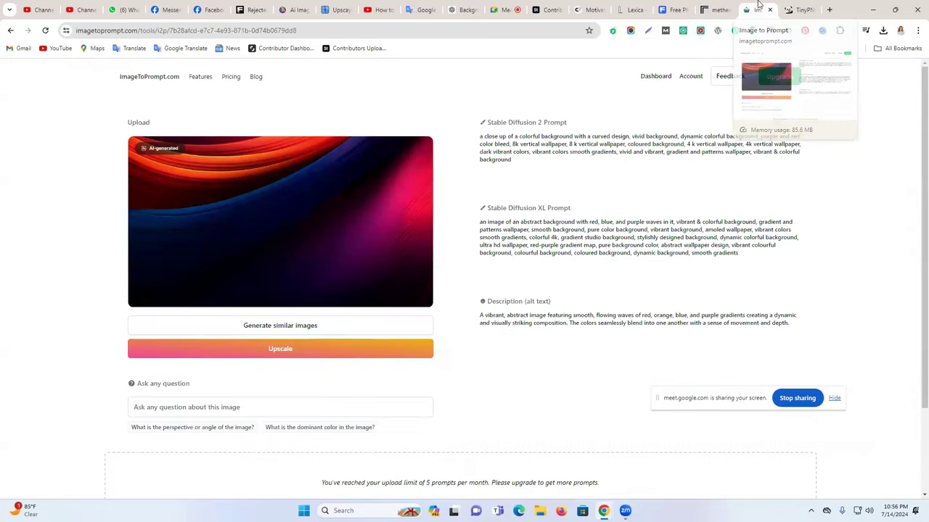
{"action": "left_click", "coordinate": [798, 10]}
{"action": "left_click", "coordinate": [811, 10]}
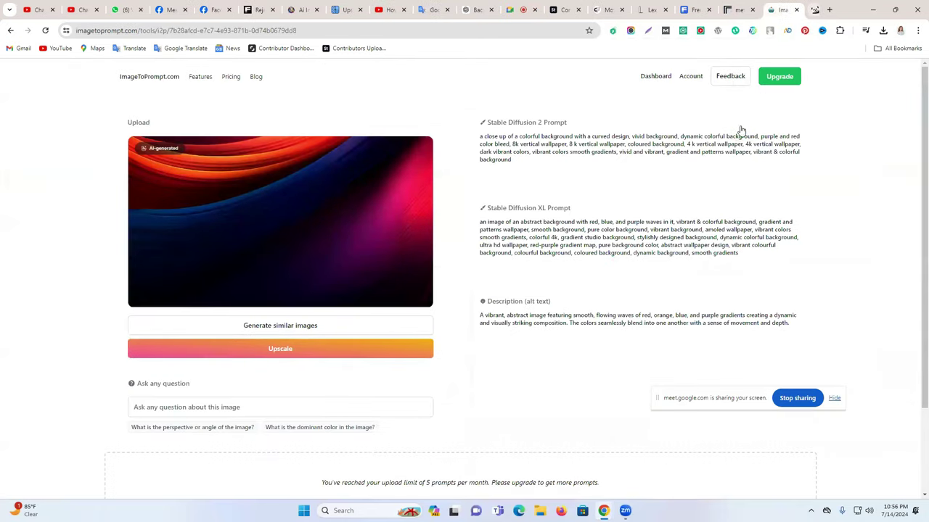
{"action": "left_click", "coordinate": [528, 226]}
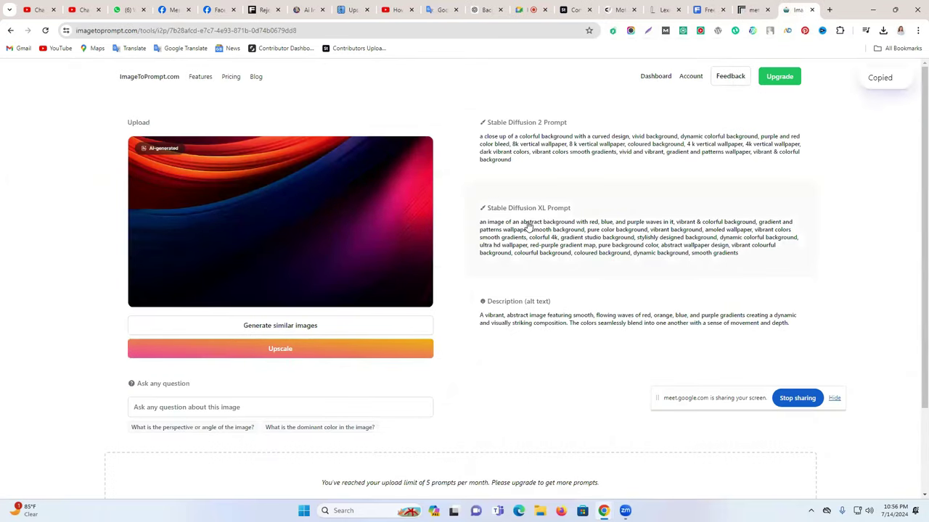
Switch to Leonardo.Ai, replace the existing prompt with the copied Stable Diffusion XL prompt, and generate images from it.
{"action": "left_click", "coordinate": [308, 10]}
{"action": "scroll", "coordinate": [320, 132], "scroll_direction": "up", "scroll_amount": 2}
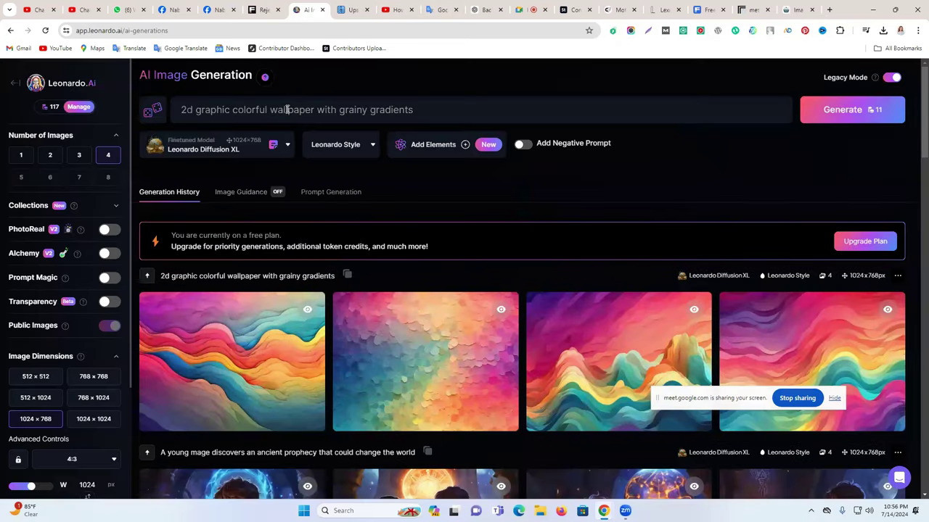
{"action": "triple_click", "coordinate": [287, 109]}
{"action": "key", "text": "ctrl+v"}
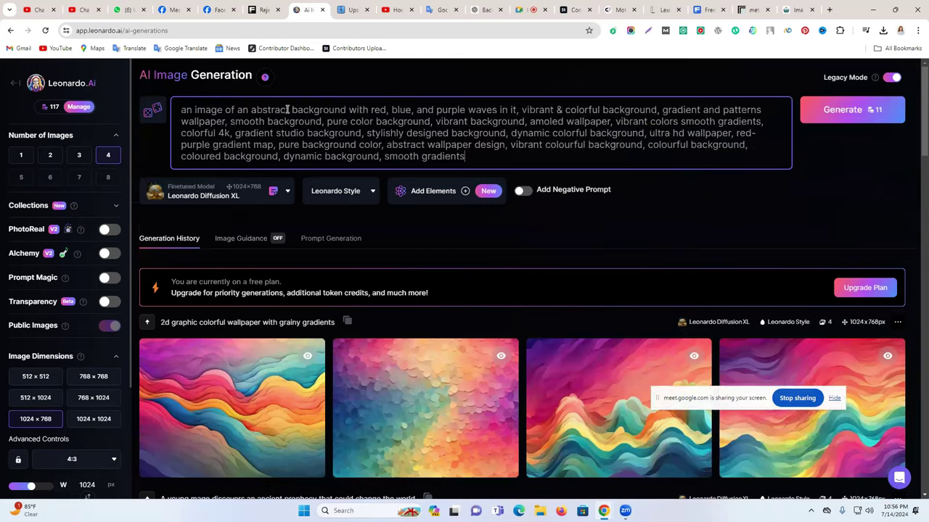
{"action": "left_click", "coordinate": [851, 120]}
{"action": "scroll", "coordinate": [652, 217], "scroll_direction": "down", "scroll_amount": 2}
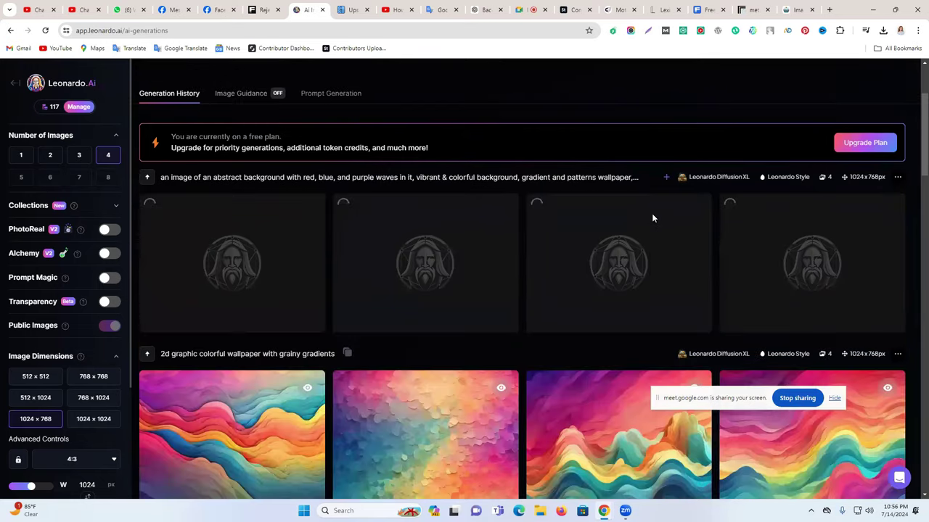
{"action": "scroll", "coordinate": [651, 217], "scroll_direction": "down", "scroll_amount": 3}
{"action": "scroll", "coordinate": [652, 213], "scroll_direction": "up", "scroll_amount": 4}
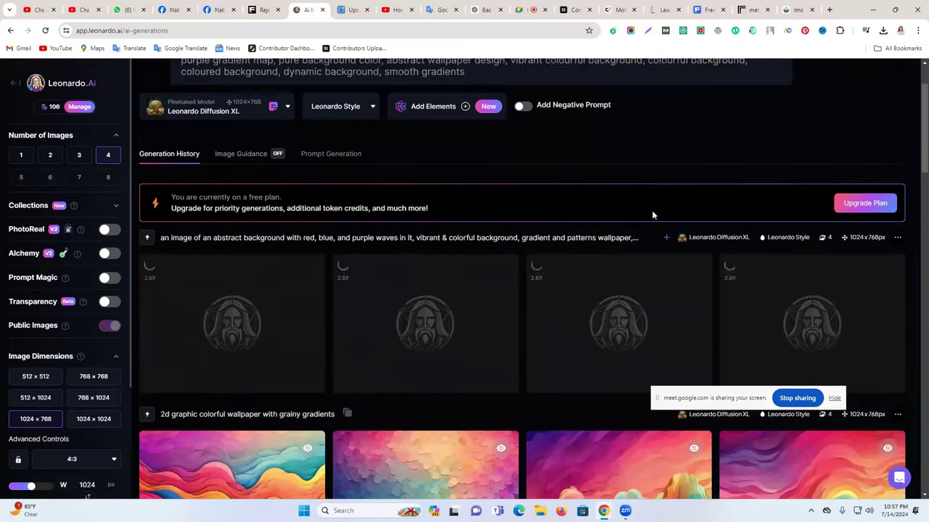
{"action": "scroll", "coordinate": [651, 211], "scroll_direction": "up", "scroll_amount": 1}
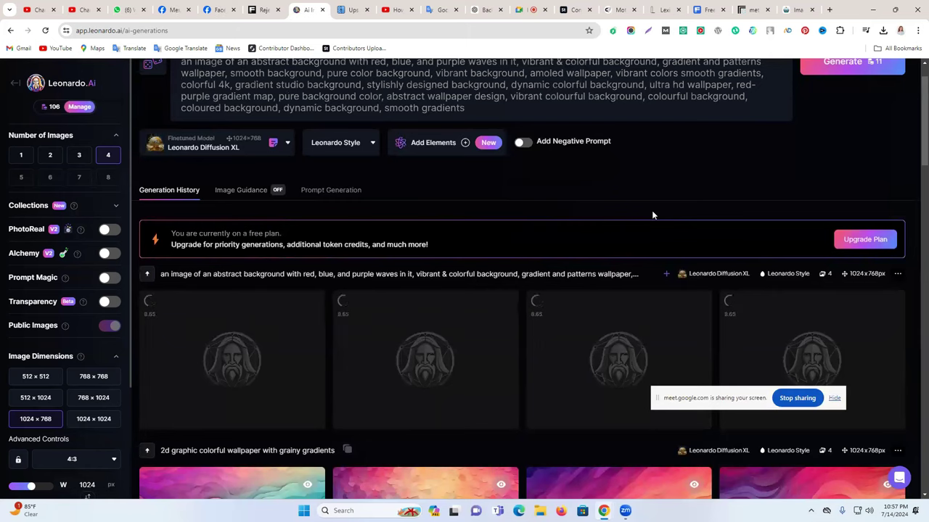
Return to Replicate's img2prompt result, select the whole generated prompt, and glance at the original Freepik wallpaper.
{"action": "left_click", "coordinate": [749, 8]}
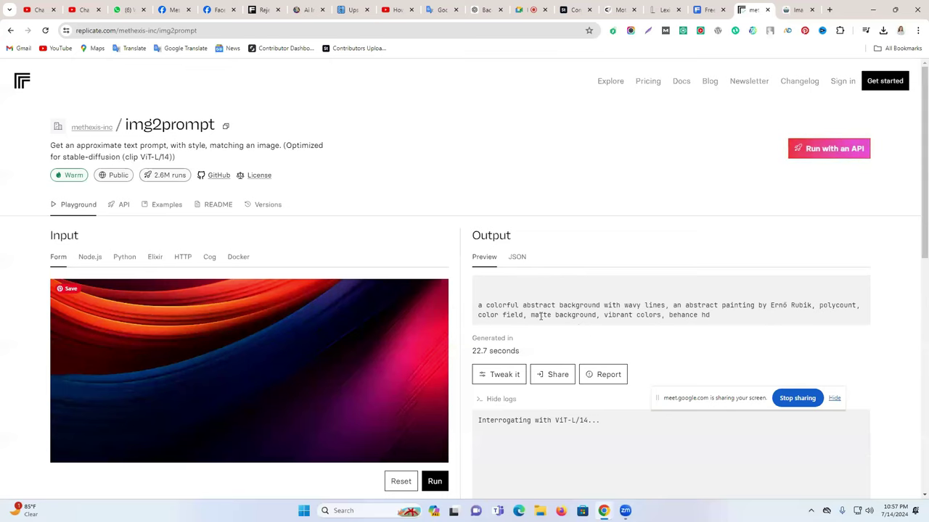
{"action": "scroll", "coordinate": [428, 319], "scroll_direction": "down", "scroll_amount": 1}
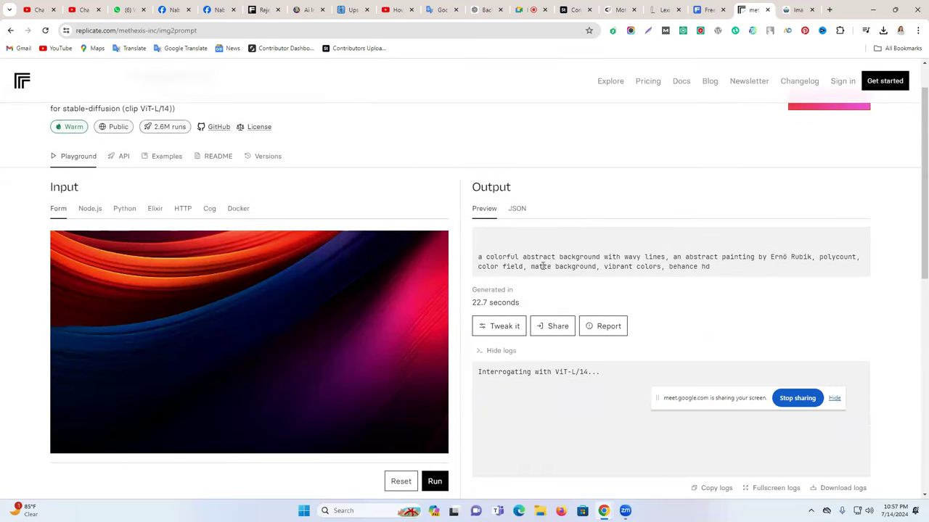
{"action": "triple_click", "coordinate": [632, 260]}
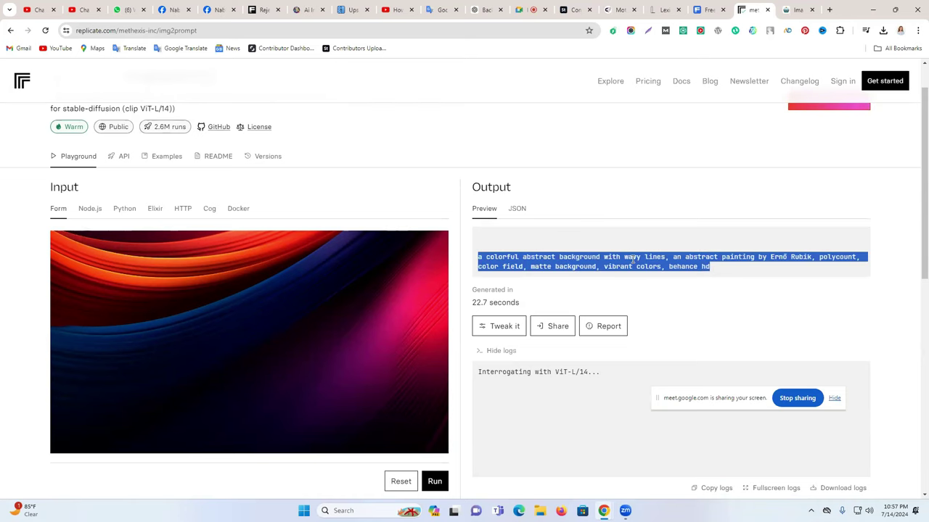
{"action": "left_click", "coordinate": [708, 7]}
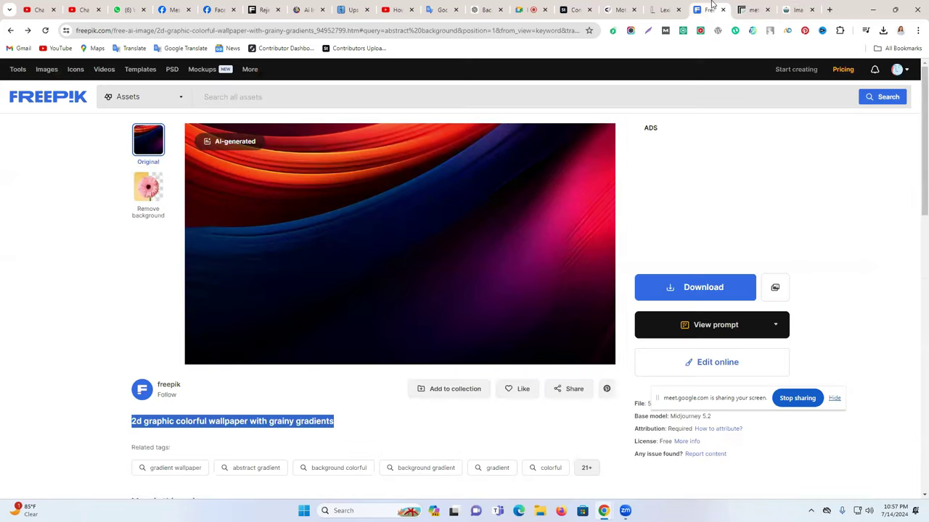
Examine the Leonardo.Ai images generated from the Stable Diffusion XL prompt alongside the earlier wallpaper generation.
{"action": "left_click", "coordinate": [308, 10]}
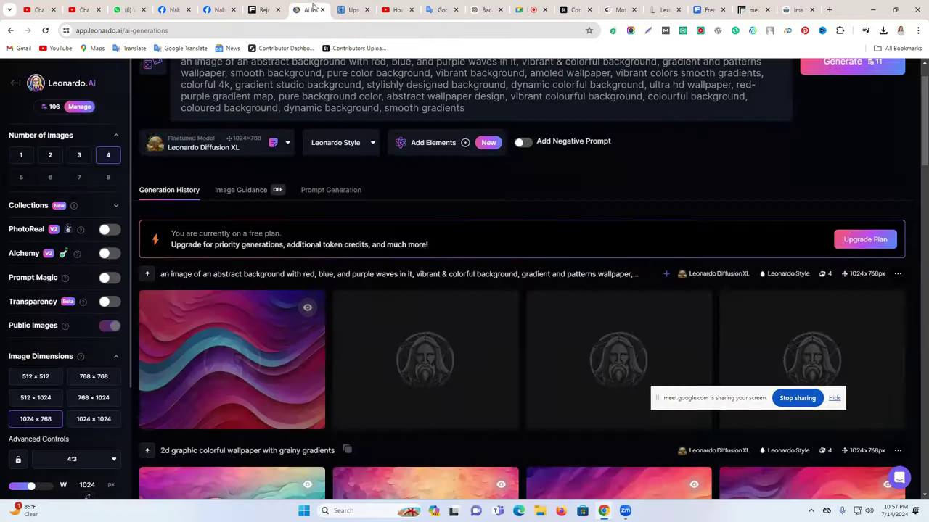
{"action": "scroll", "coordinate": [602, 299], "scroll_direction": "down", "scroll_amount": 1}
{"action": "scroll", "coordinate": [877, 286], "scroll_direction": "down", "scroll_amount": 2}
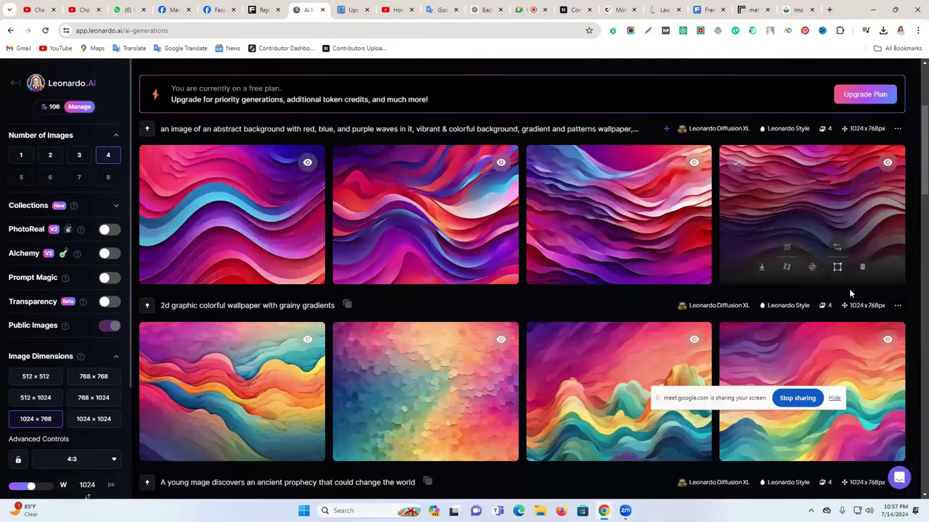
{"action": "scroll", "coordinate": [849, 289], "scroll_direction": "up", "scroll_amount": 1}
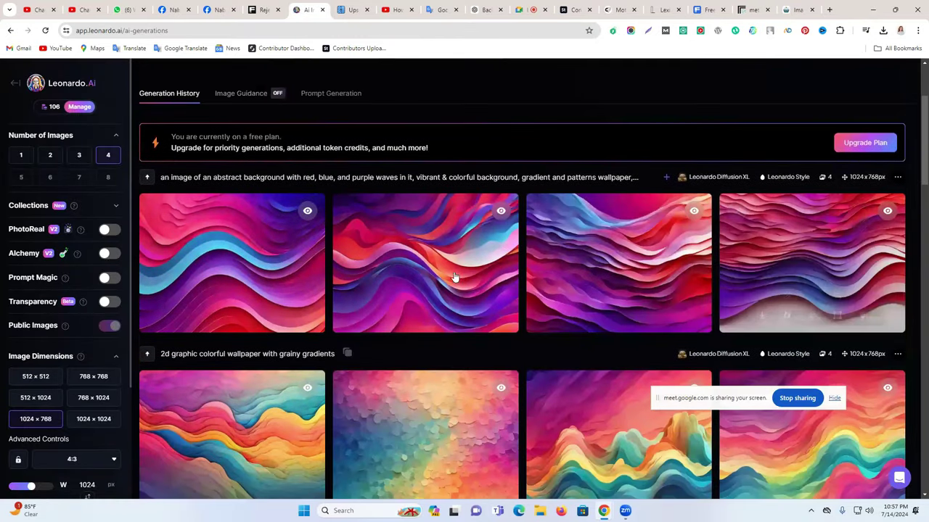
Copy the selected img2prompt output prompt on Replicate.
{"action": "left_click", "coordinate": [747, 9]}
{"action": "right_click", "coordinate": [570, 259]}
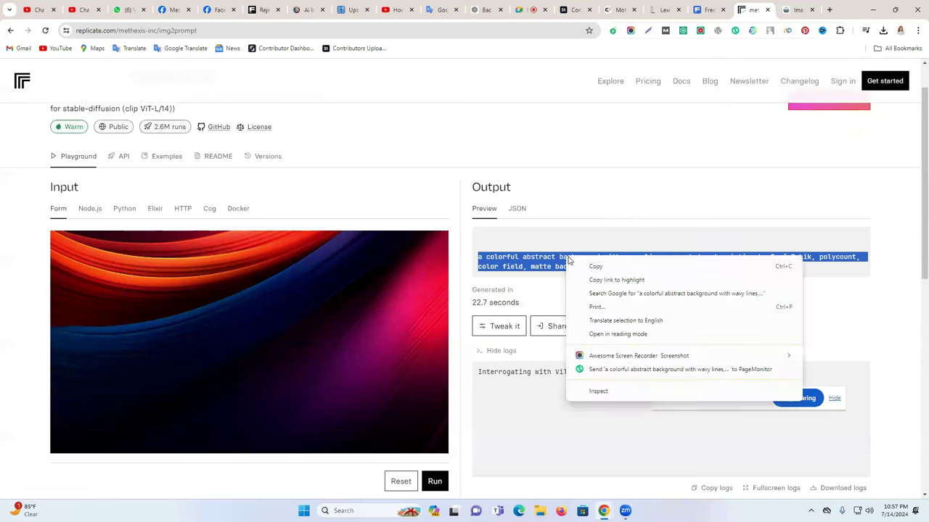
{"action": "left_click", "coordinate": [616, 266]}
In Leonardo.Ai, replace the prompt with the copied "a colorful abstract background with wavy lines" prompt and generate images from it.
{"action": "left_click", "coordinate": [306, 6]}
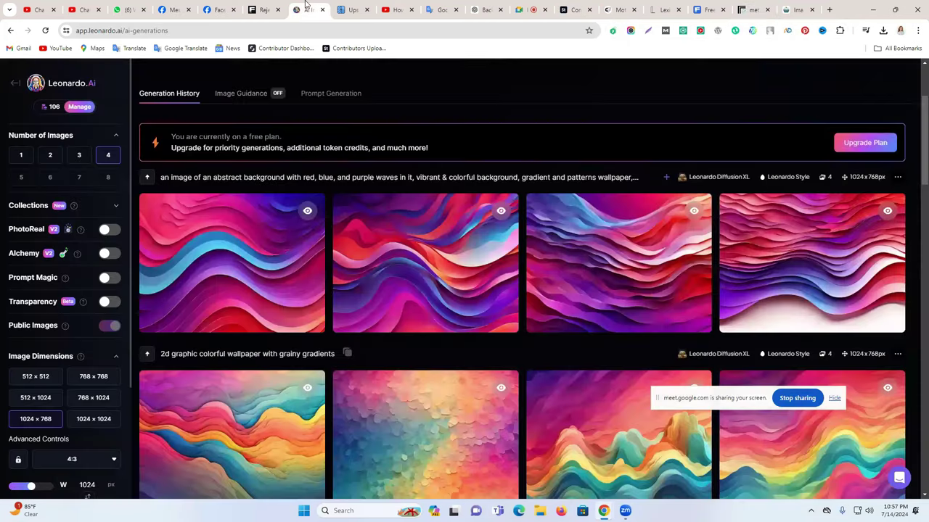
{"action": "scroll", "coordinate": [352, 145], "scroll_direction": "up", "scroll_amount": 3}
{"action": "triple_click", "coordinate": [292, 121]}
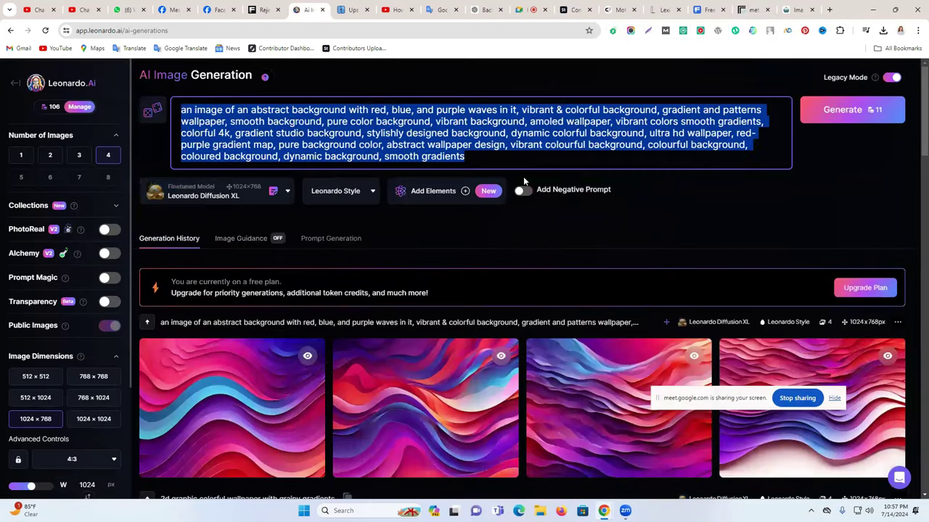
{"action": "key", "text": "ctrl+v"}
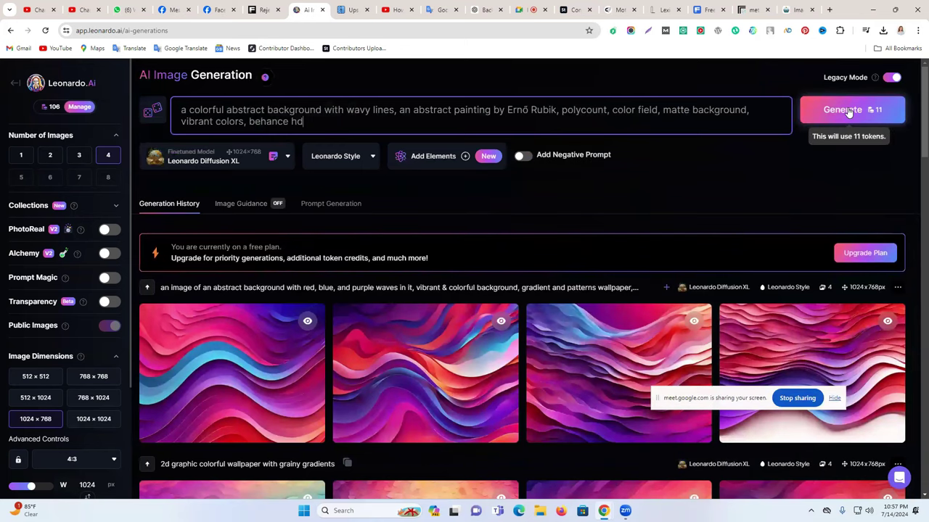
{"action": "left_click", "coordinate": [849, 111]}
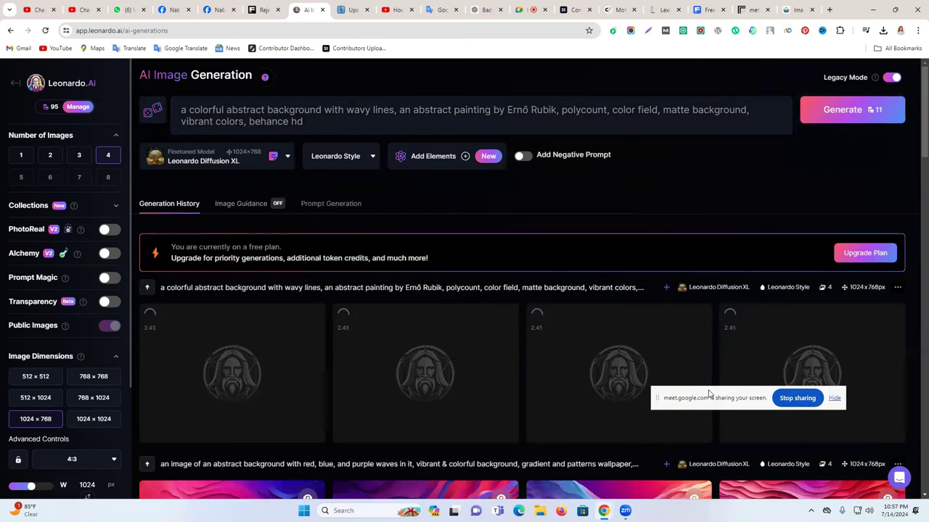
{"action": "left_click_drag", "start_coordinate": [710, 465], "coordinate": [712, 403]}
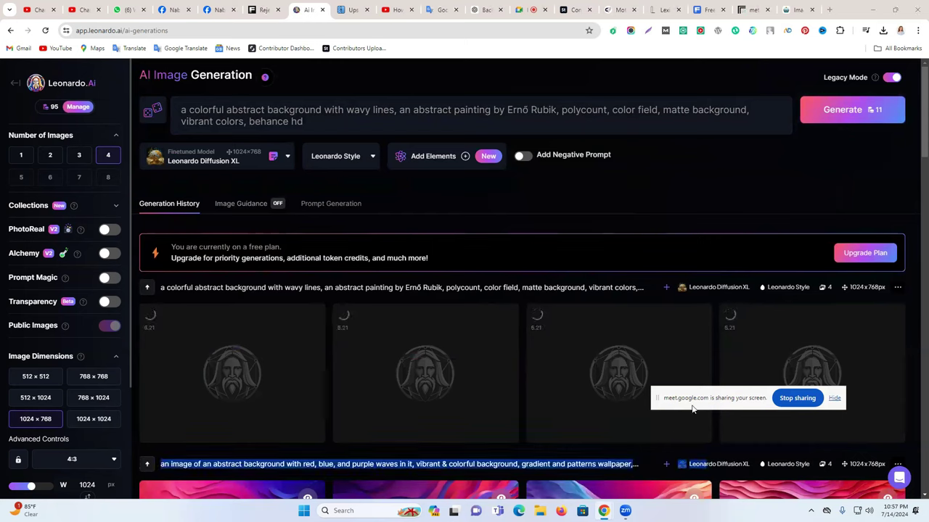
{"action": "left_click", "coordinate": [657, 203]}
Compare the new wavy-lines images with the earlier generations in Leonardo.Ai's generation history.
{"action": "scroll", "coordinate": [726, 172], "scroll_direction": "down", "scroll_amount": 2}
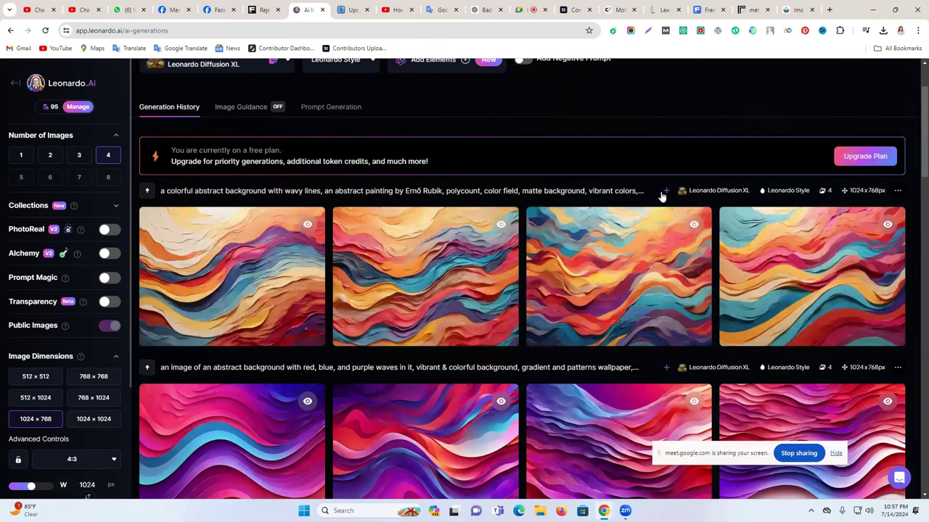
{"action": "scroll", "coordinate": [646, 309], "scroll_direction": "down", "scroll_amount": 6}
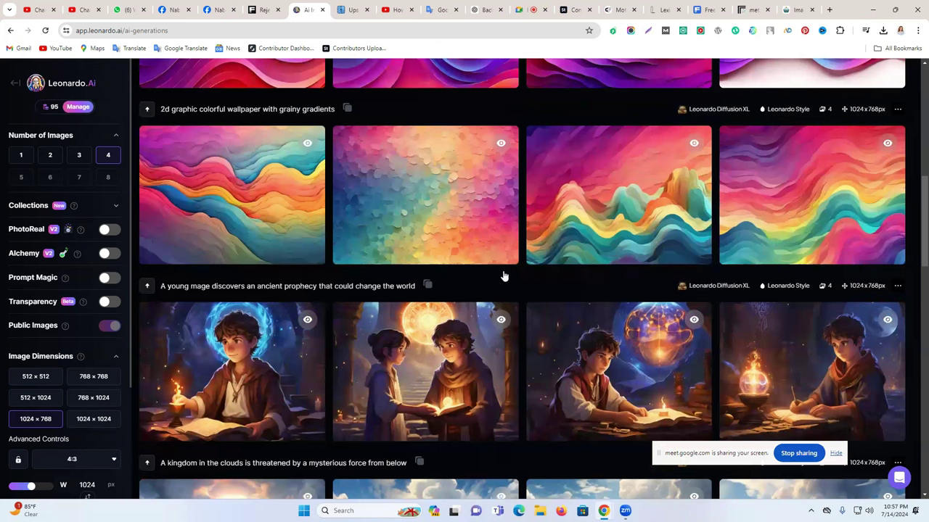
{"action": "scroll", "coordinate": [504, 276], "scroll_direction": "up", "scroll_amount": 2}
{"action": "scroll", "coordinate": [660, 304], "scroll_direction": "up", "scroll_amount": 4}
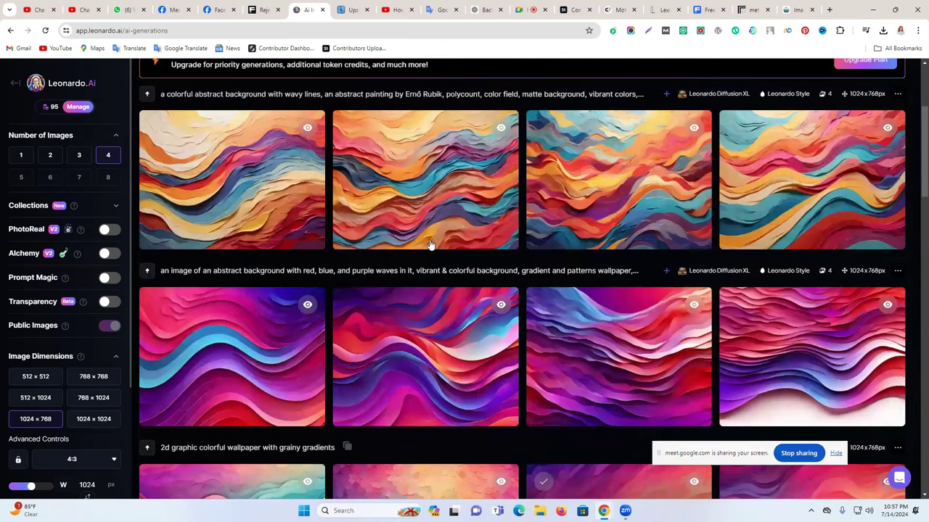
{"action": "scroll", "coordinate": [430, 244], "scroll_direction": "up", "scroll_amount": 1}
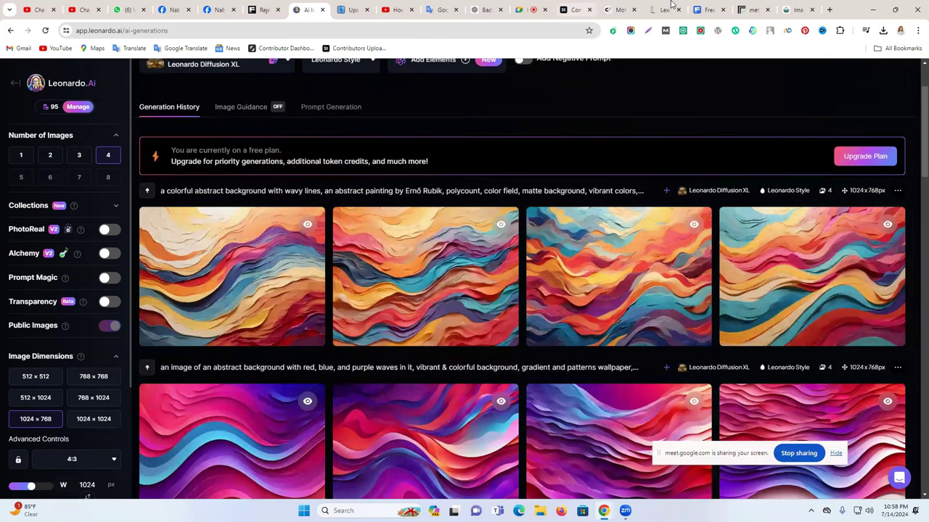
Review the source wallpaper and prompts on Replicate, ImageToPrompt.com and Freepik against the Leonardo.Ai generations.
{"action": "left_click", "coordinate": [740, 9]}
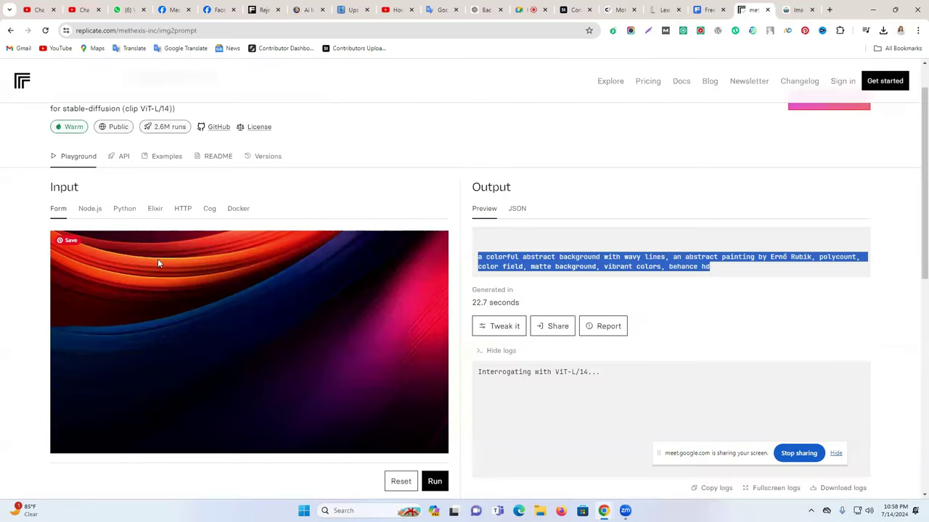
{"action": "left_click", "coordinate": [787, 7]}
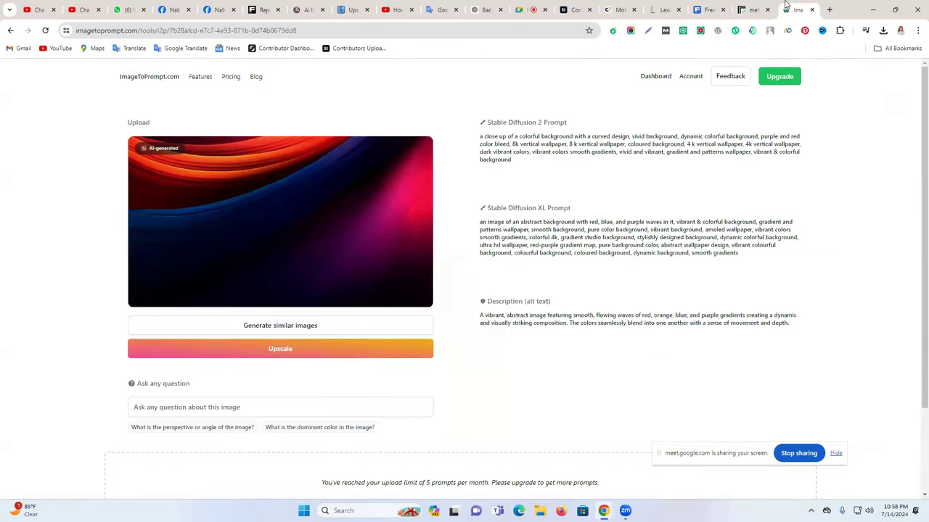
{"action": "left_click", "coordinate": [710, 8]}
{"action": "left_click", "coordinate": [748, 8]}
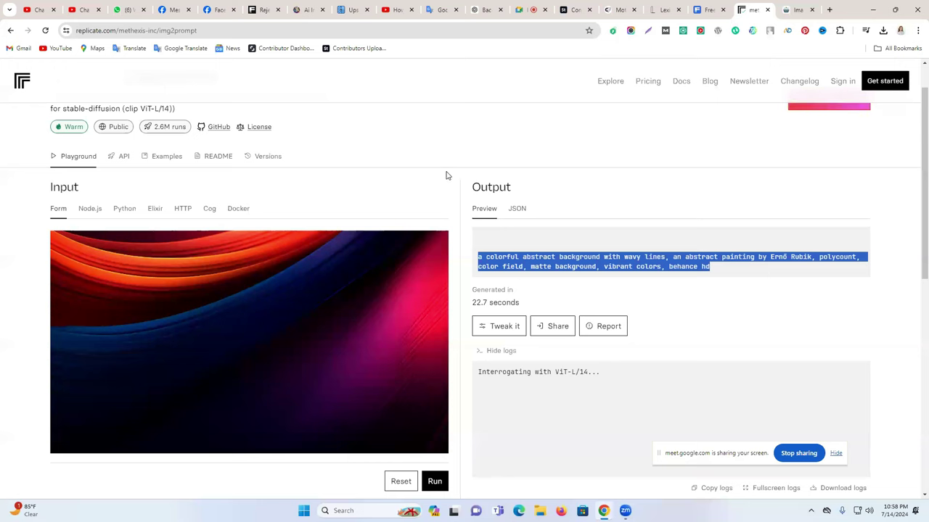
{"action": "left_click", "coordinate": [308, 8]}
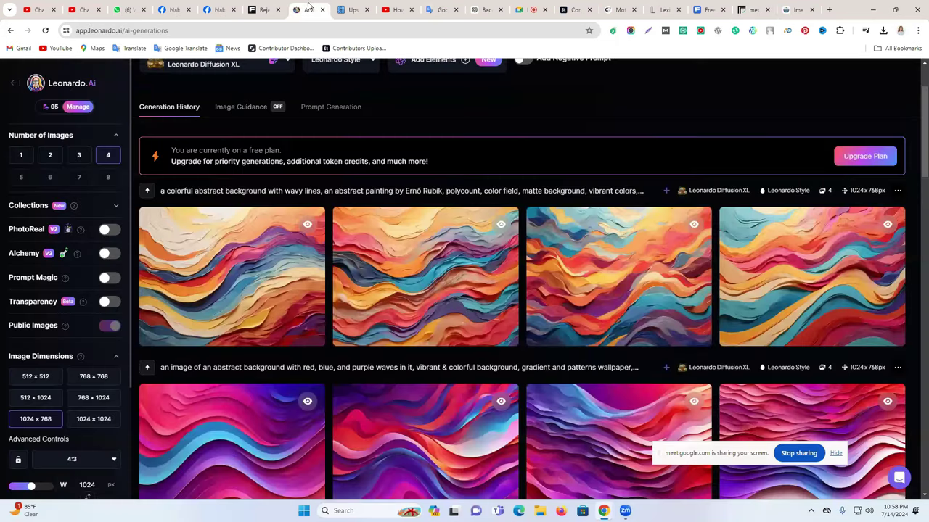
Switch the finetuned model to 3D Animation Style and generate four images from the current wavy-lines prompt.
{"action": "scroll", "coordinate": [207, 165], "scroll_direction": "up", "scroll_amount": 2}
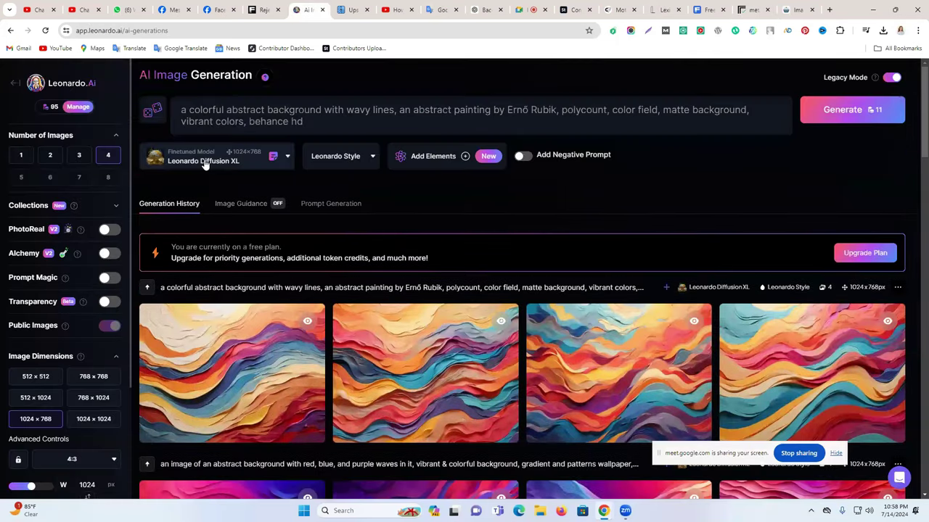
{"action": "left_click", "coordinate": [181, 164]}
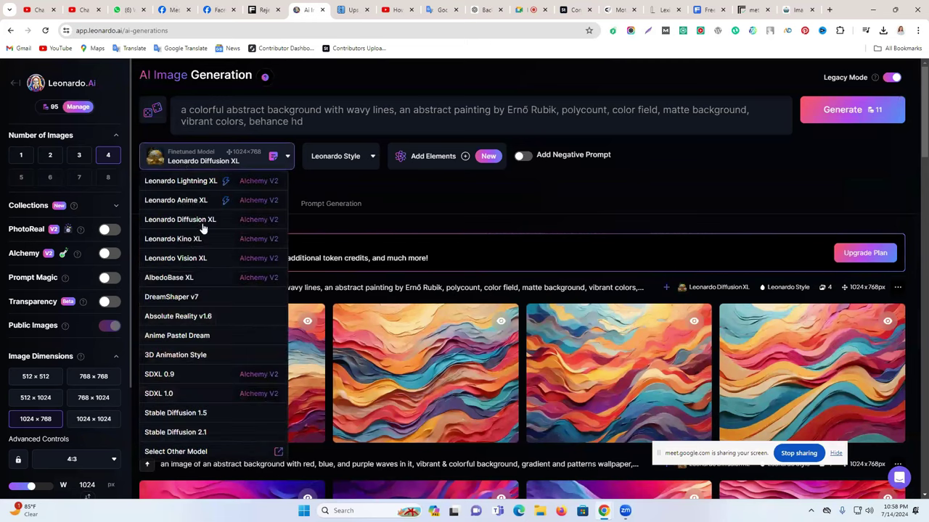
{"action": "left_click", "coordinate": [168, 354]}
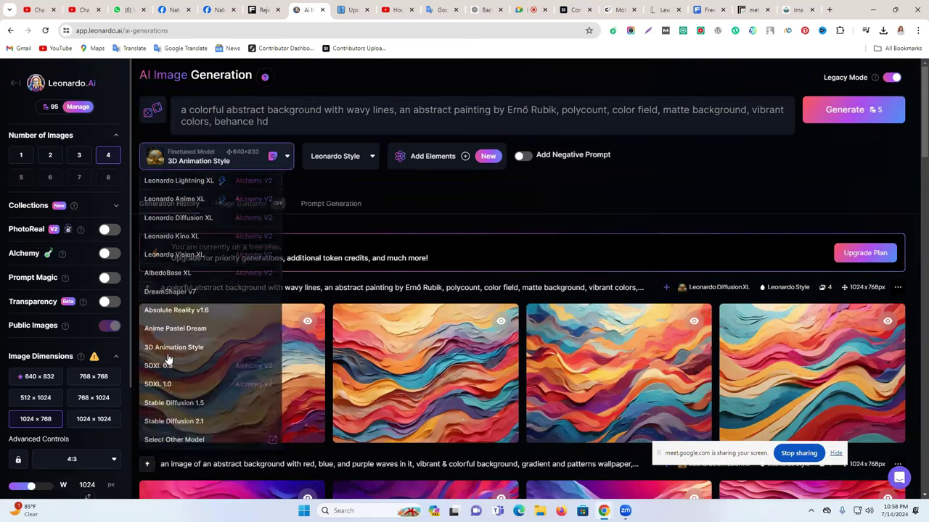
{"action": "left_click", "coordinate": [839, 113]}
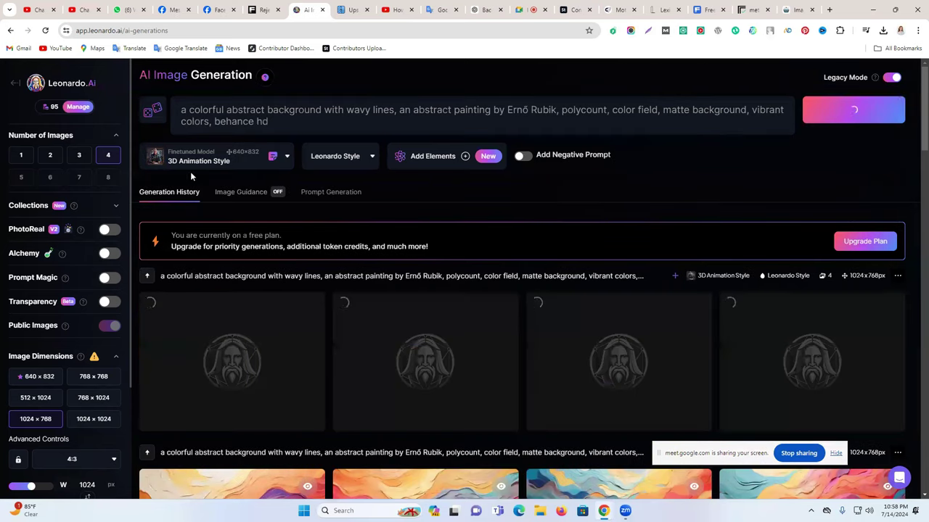
Generate four images from the same prompt with the Leonardo Lightning XL model and view the new results.
{"action": "left_click", "coordinate": [188, 164]}
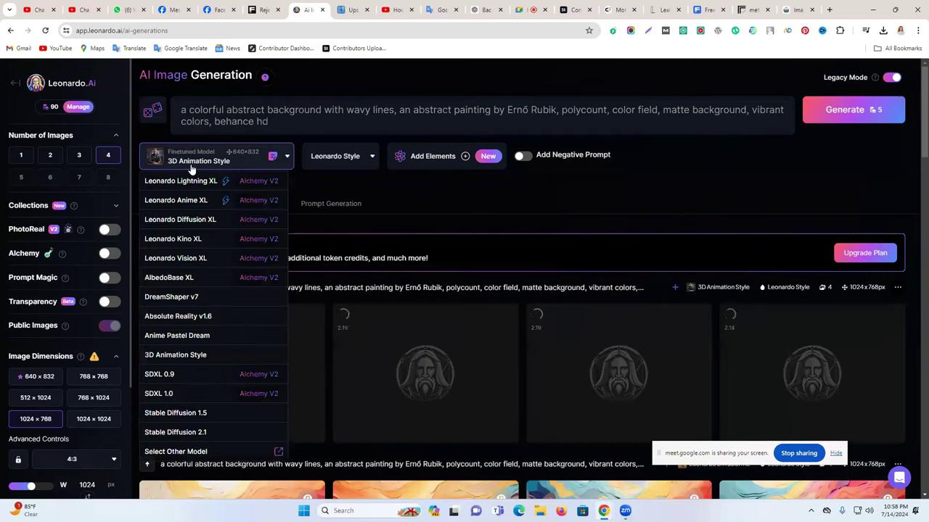
{"action": "left_click", "coordinate": [197, 181]}
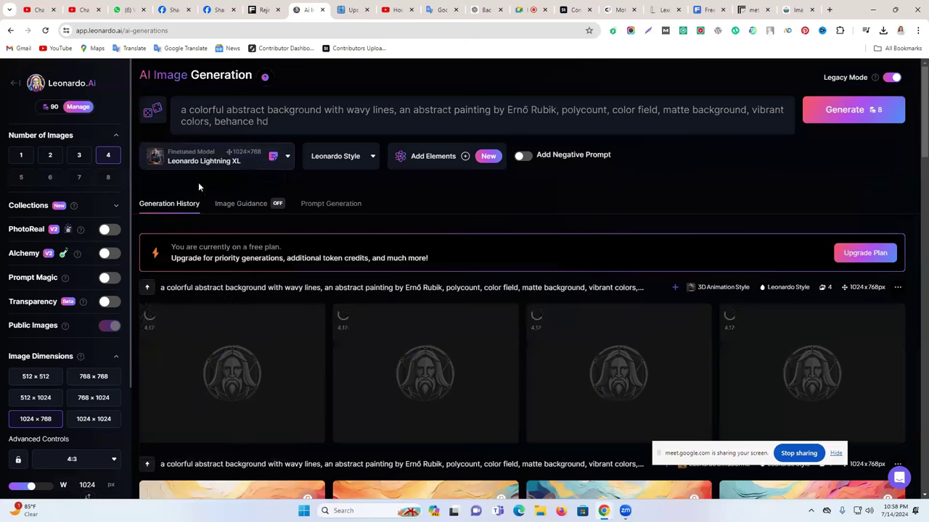
{"action": "left_click", "coordinate": [845, 114]}
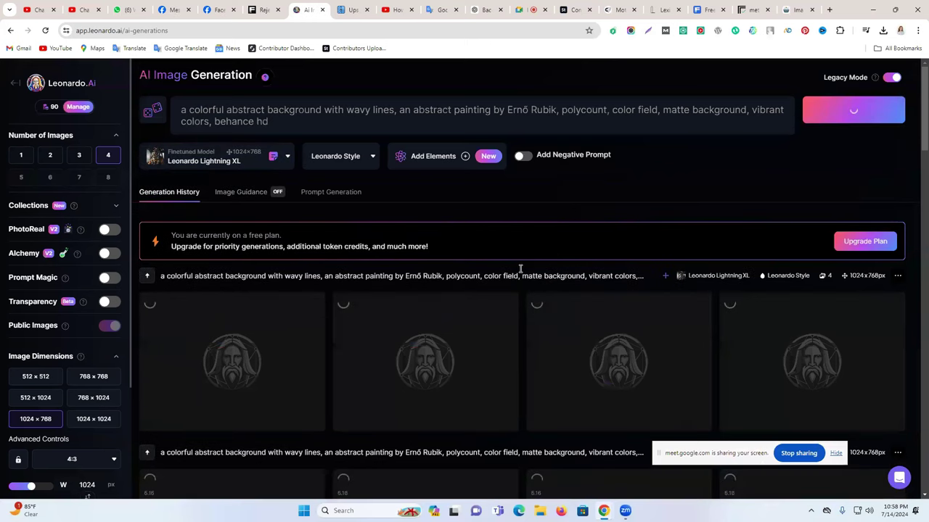
{"action": "scroll", "coordinate": [717, 182], "scroll_direction": "down", "scroll_amount": 2}
{"action": "scroll", "coordinate": [650, 229], "scroll_direction": "down", "scroll_amount": 2}
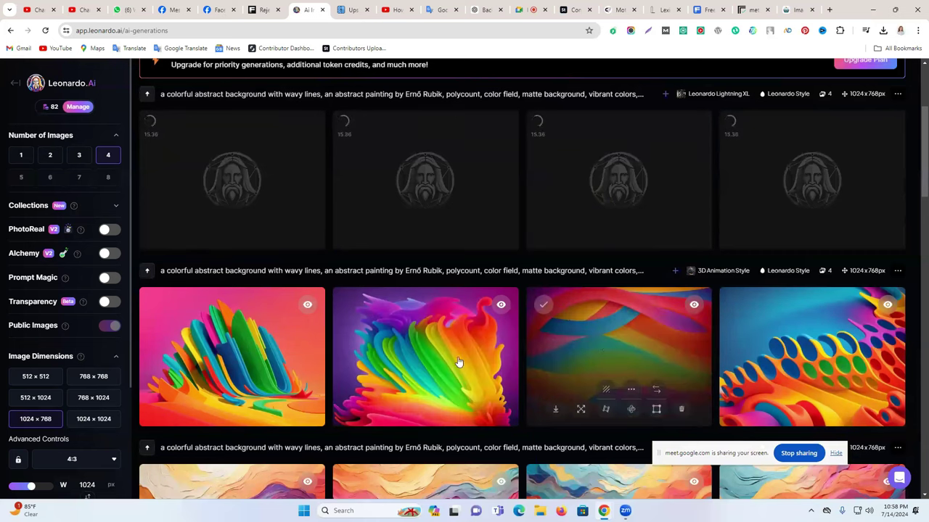
{"action": "scroll", "coordinate": [464, 359], "scroll_direction": "up", "scroll_amount": 1}
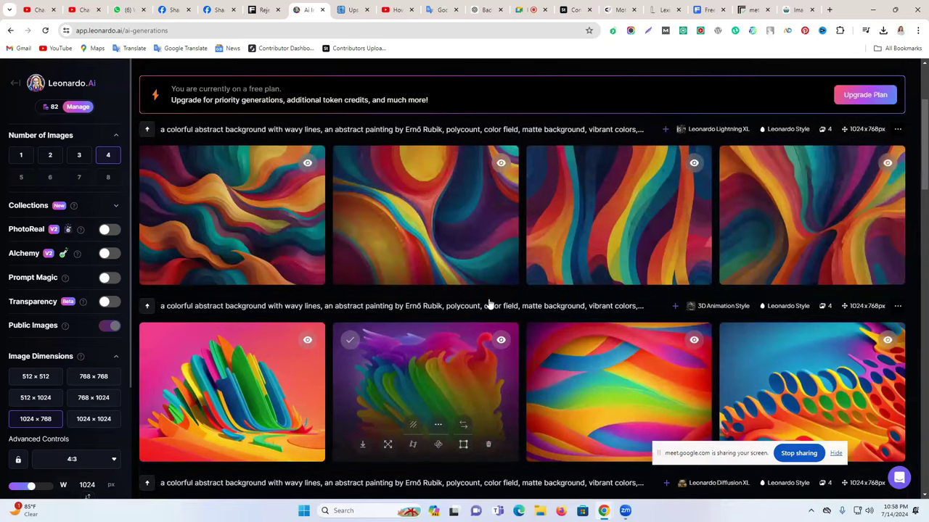
Change the finetuned model to AlbedoBase XL and generate four images from the same prompt.
{"action": "scroll", "coordinate": [414, 275], "scroll_direction": "up", "scroll_amount": 3}
{"action": "scroll", "coordinate": [413, 275], "scroll_direction": "down", "scroll_amount": 2}
{"action": "scroll", "coordinate": [221, 179], "scroll_direction": "up", "scroll_amount": 2}
{"action": "left_click", "coordinate": [222, 161]}
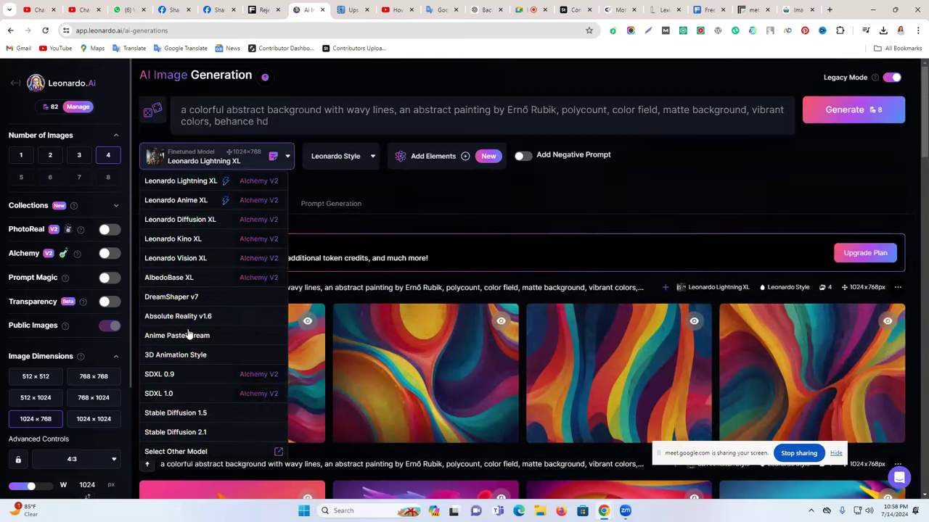
{"action": "left_click", "coordinate": [168, 277]}
{"action": "left_click", "coordinate": [847, 109]}
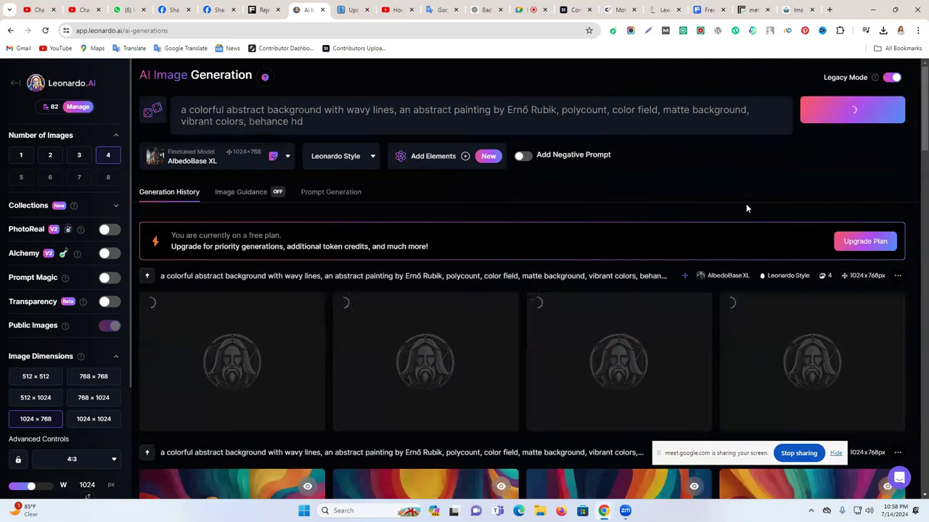
View the rainbow plume image from the 3D Animation Style batch enlarged, and close it.
{"action": "scroll", "coordinate": [733, 231], "scroll_direction": "down", "scroll_amount": 1}
{"action": "scroll", "coordinate": [733, 231], "scroll_direction": "down", "scroll_amount": 5}
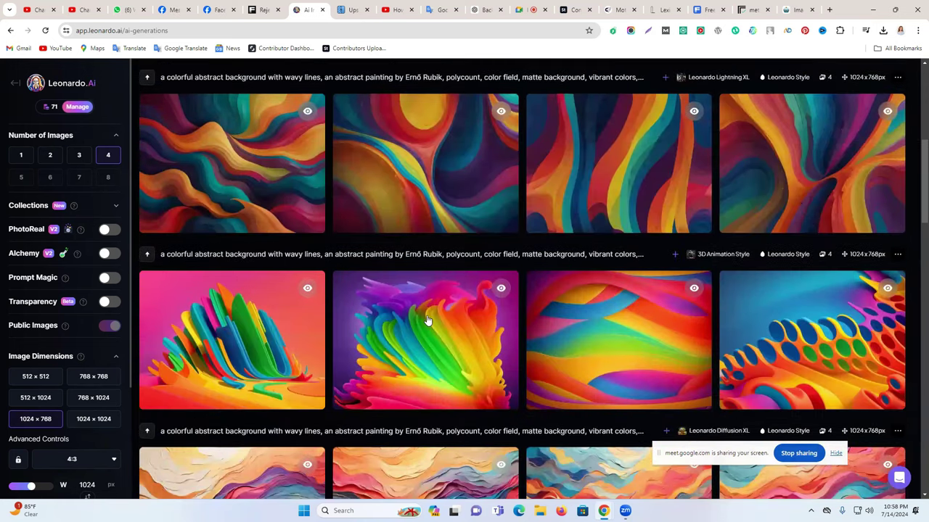
{"action": "mouse_move", "coordinate": [491, 327]}
{"action": "left_click", "coordinate": [451, 327]}
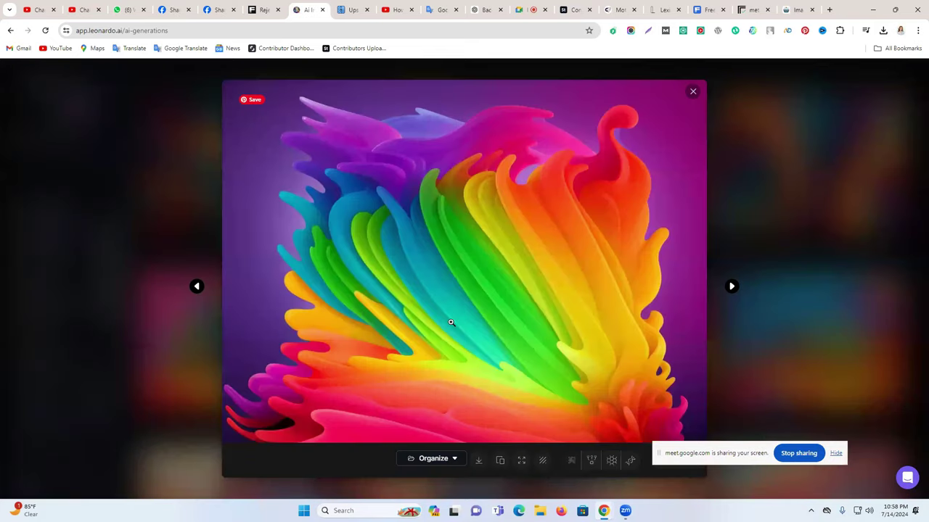
{"action": "left_click", "coordinate": [692, 95]}
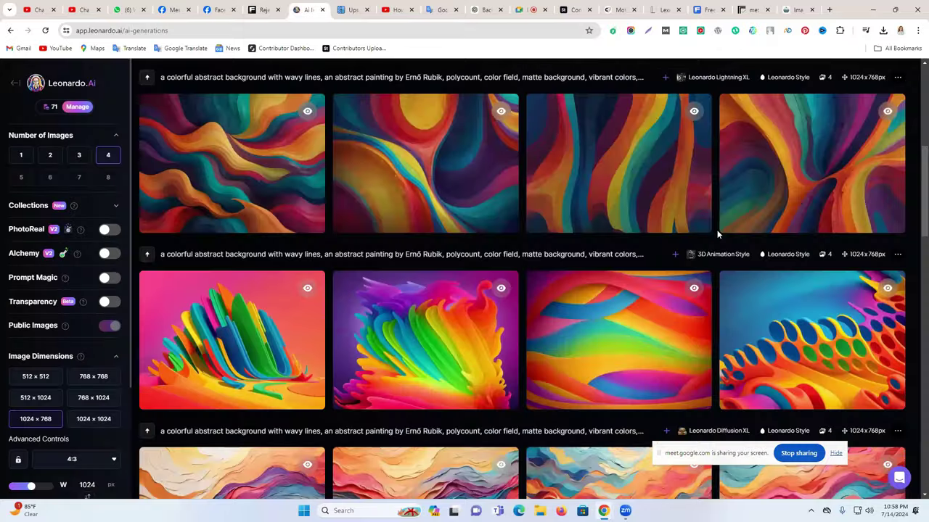
Set the finetuned model back to 3D Animation Style.
{"action": "scroll", "coordinate": [718, 231], "scroll_direction": "up", "scroll_amount": 1}
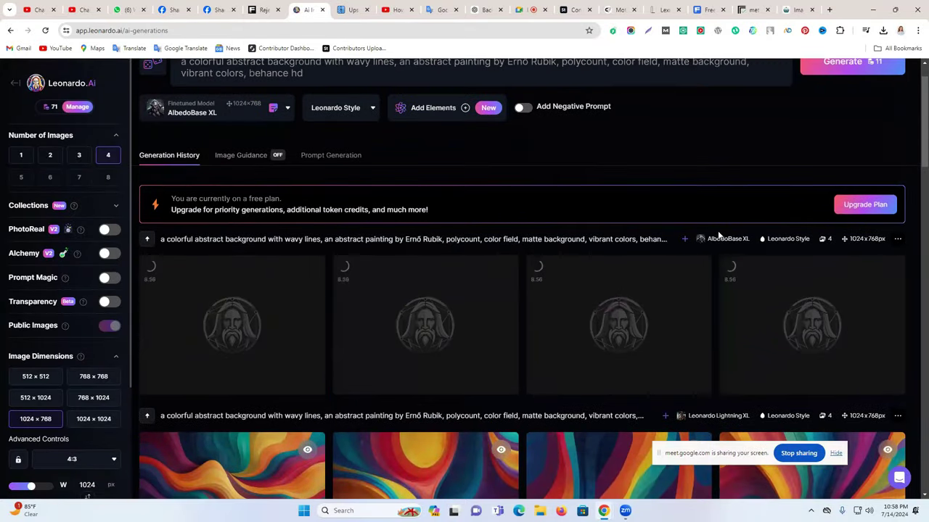
{"action": "left_click", "coordinate": [205, 109]}
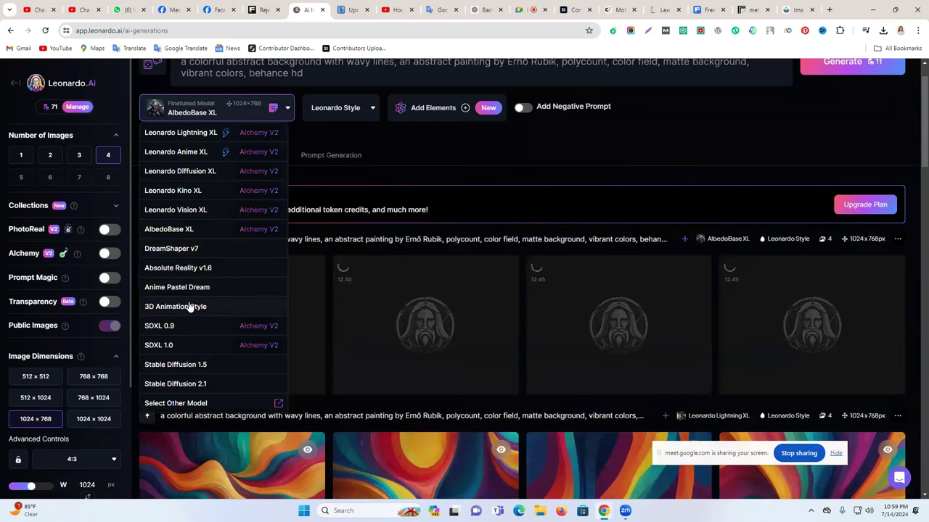
{"action": "scroll", "coordinate": [340, 217], "scroll_direction": "down", "scroll_amount": 1}
{"action": "scroll", "coordinate": [288, 205], "scroll_direction": "up", "scroll_amount": 1}
{"action": "left_click", "coordinate": [446, 159]}
{"action": "left_click", "coordinate": [232, 116]}
{"action": "left_click", "coordinate": [178, 308]}
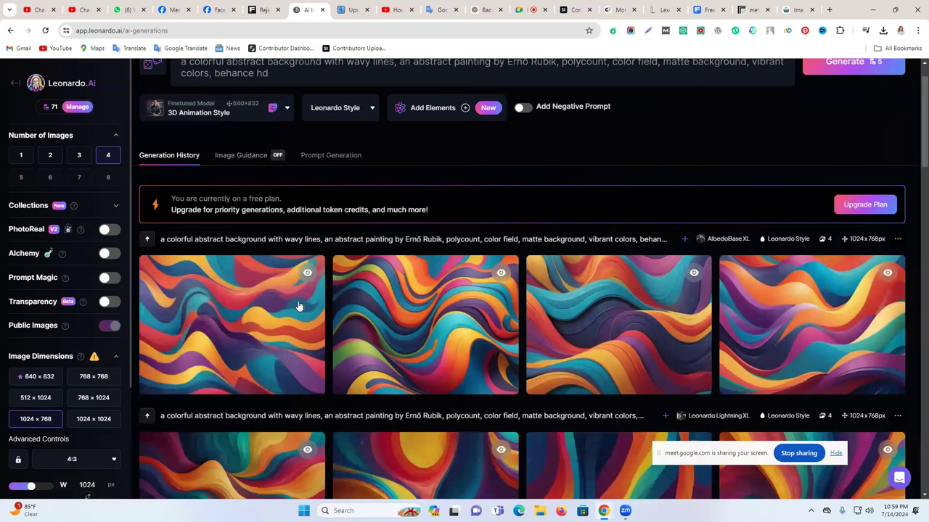
Set the image aspect ratio to 16:9 and generate new 3D Animation Style images.
{"action": "scroll", "coordinate": [765, 312], "scroll_direction": "down", "scroll_amount": 4}
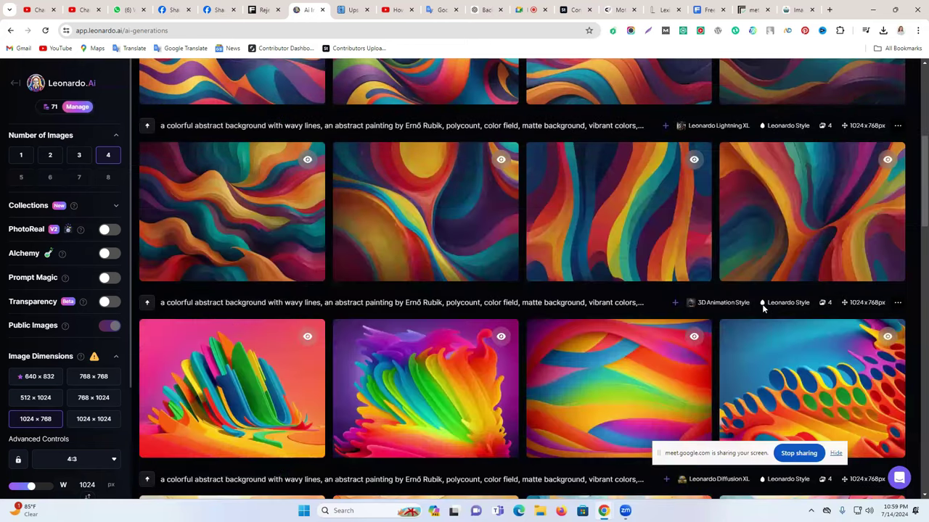
{"action": "scroll", "coordinate": [529, 261], "scroll_direction": "down", "scroll_amount": 2}
{"action": "scroll", "coordinate": [834, 109], "scroll_direction": "up", "scroll_amount": 7}
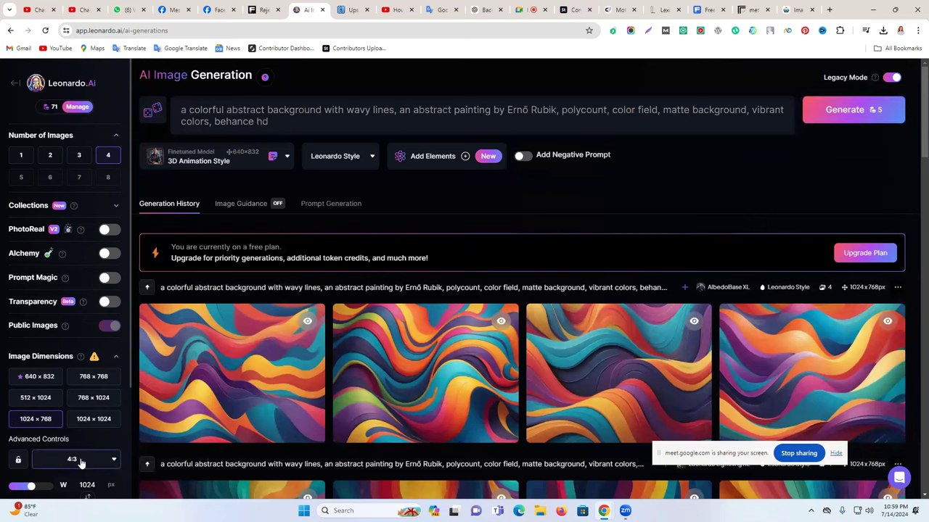
{"action": "scroll", "coordinate": [72, 392], "scroll_direction": "down", "scroll_amount": 2}
{"action": "left_click", "coordinate": [71, 317]}
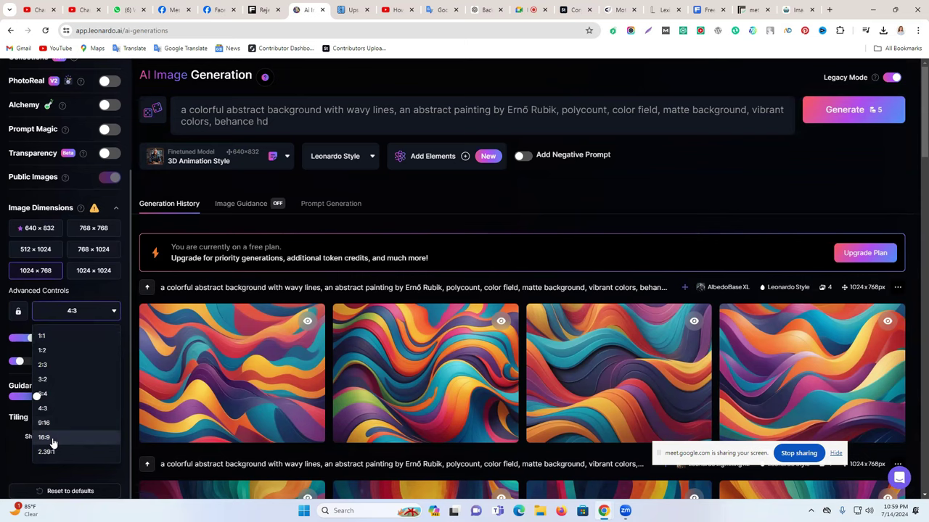
{"action": "left_click", "coordinate": [44, 437]}
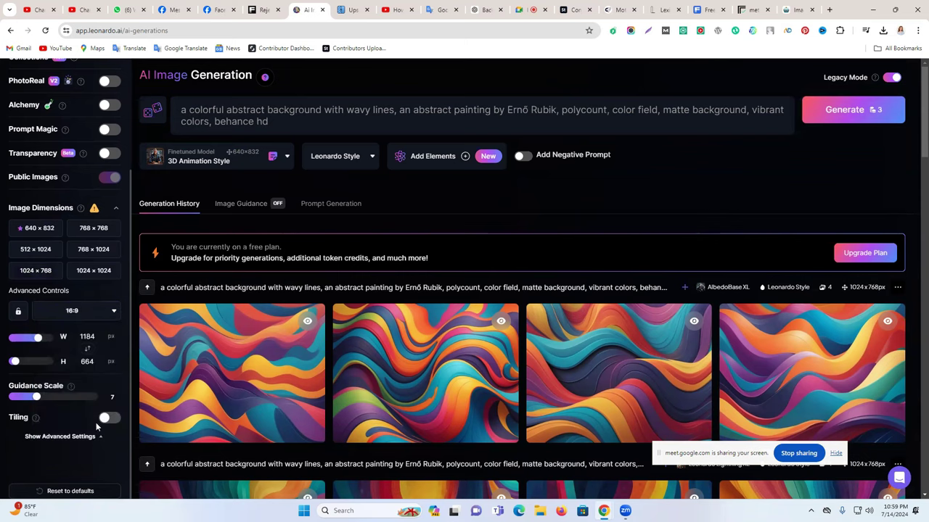
{"action": "left_click", "coordinate": [859, 117]}
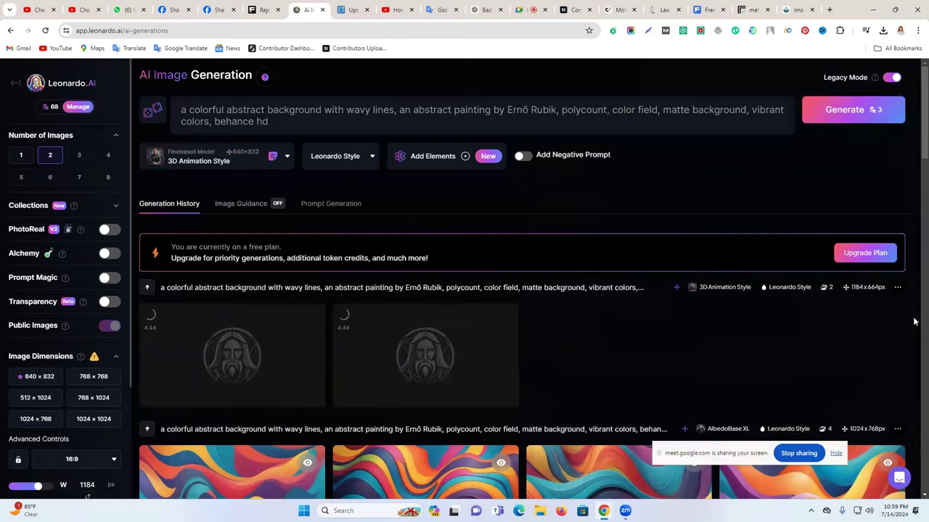
Download both images of the new 16:9 3D Animation Style batch.
{"action": "scroll", "coordinate": [517, 330], "scroll_direction": "down", "scroll_amount": 2}
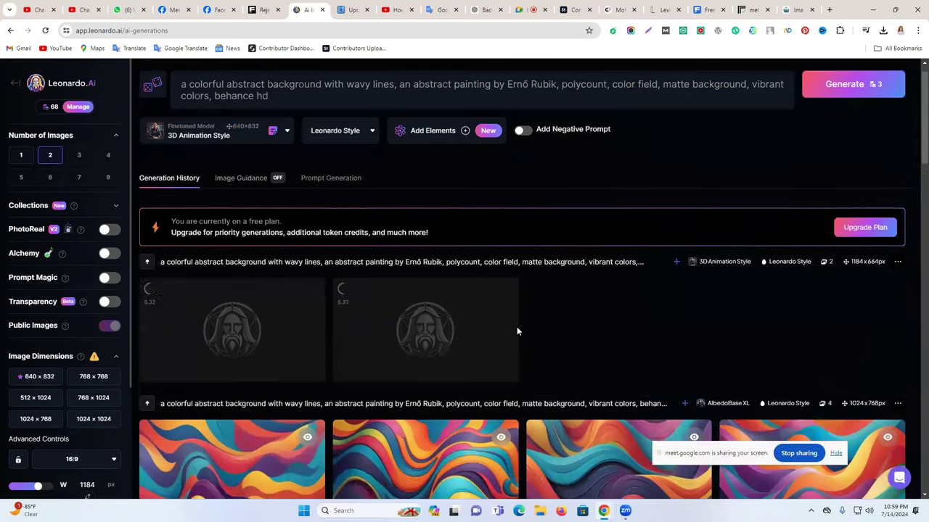
{"action": "scroll", "coordinate": [551, 324], "scroll_direction": "down", "scroll_amount": 10}
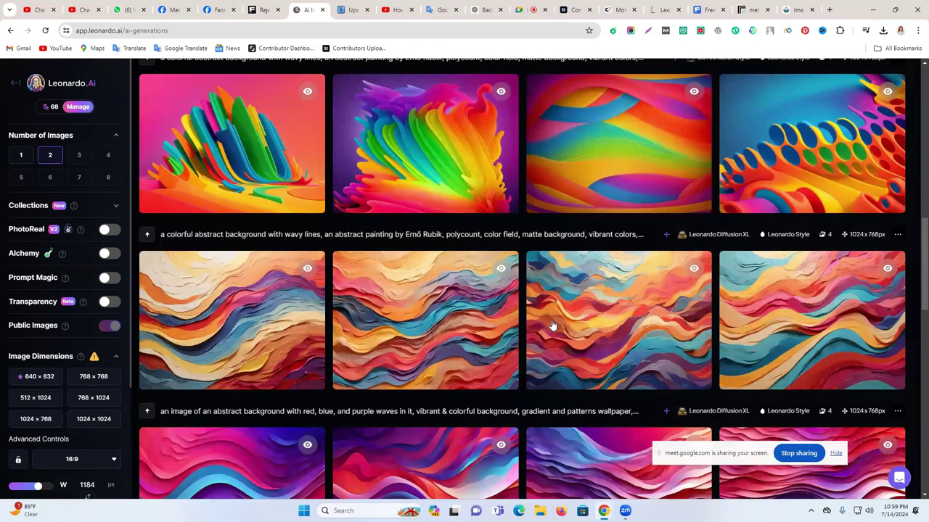
{"action": "scroll", "coordinate": [552, 324], "scroll_direction": "up", "scroll_amount": 10}
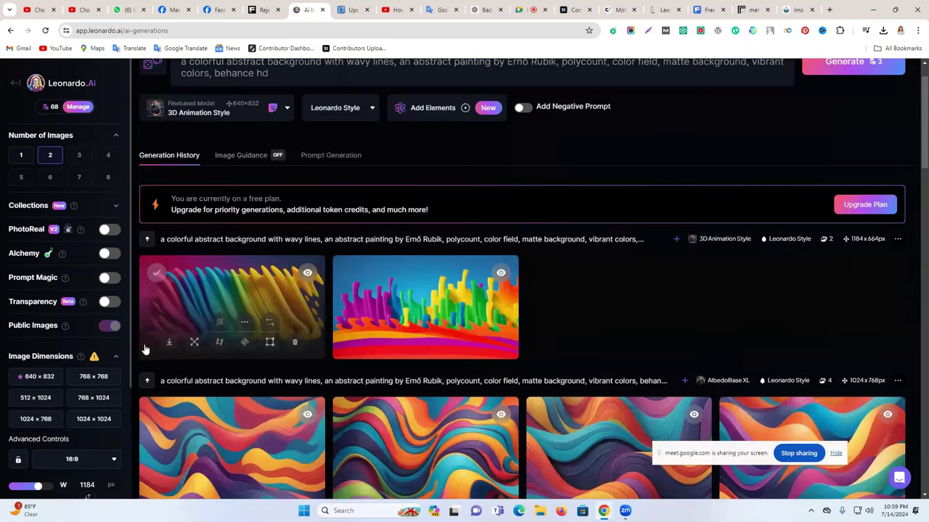
{"action": "left_click", "coordinate": [171, 345]}
{"action": "left_click", "coordinate": [364, 346]}
{"action": "scroll", "coordinate": [148, 244], "scroll_direction": "up", "scroll_amount": 1}
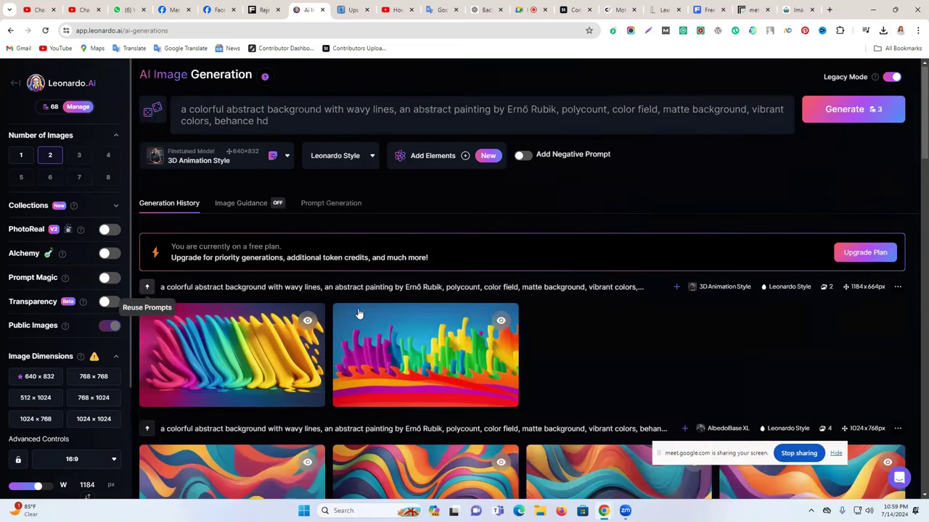
Set the dimensions to 1024 × 768 and generate one batch of two images and one of four.
{"action": "left_click", "coordinate": [31, 420]}
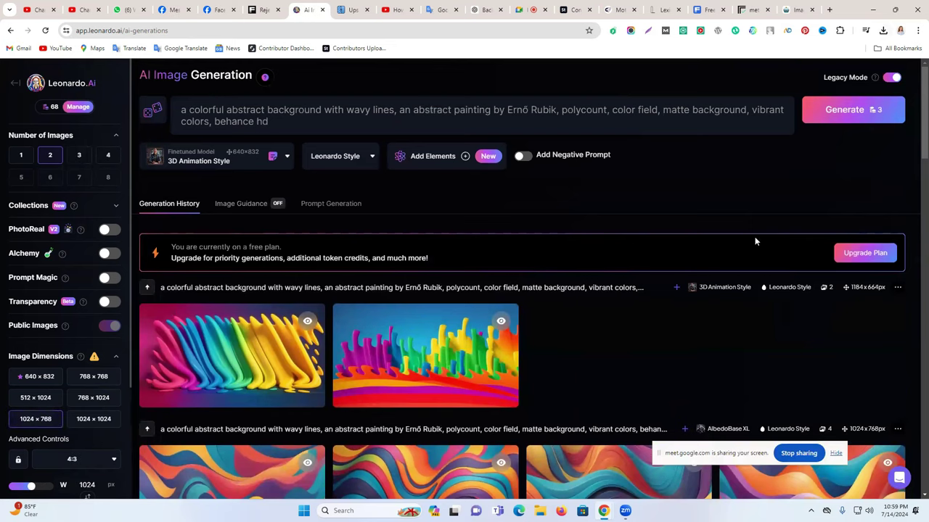
{"action": "left_click", "coordinate": [841, 110]}
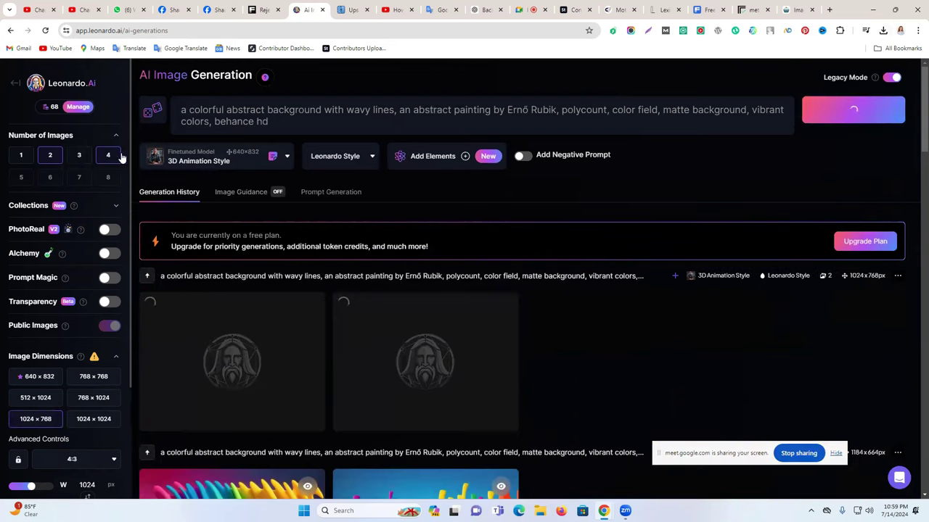
{"action": "left_click", "coordinate": [108, 155]}
{"action": "left_click", "coordinate": [850, 117]}
Generate two more four-image batches with the same prompt and 3D Animation Style settings.
{"action": "scroll", "coordinate": [578, 279], "scroll_direction": "down", "scroll_amount": 1}
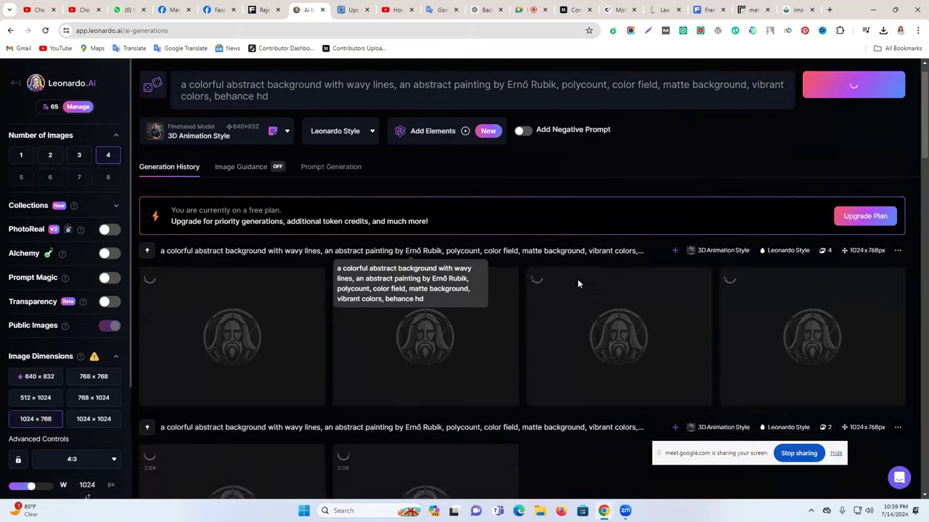
{"action": "scroll", "coordinate": [578, 283], "scroll_direction": "down", "scroll_amount": 2}
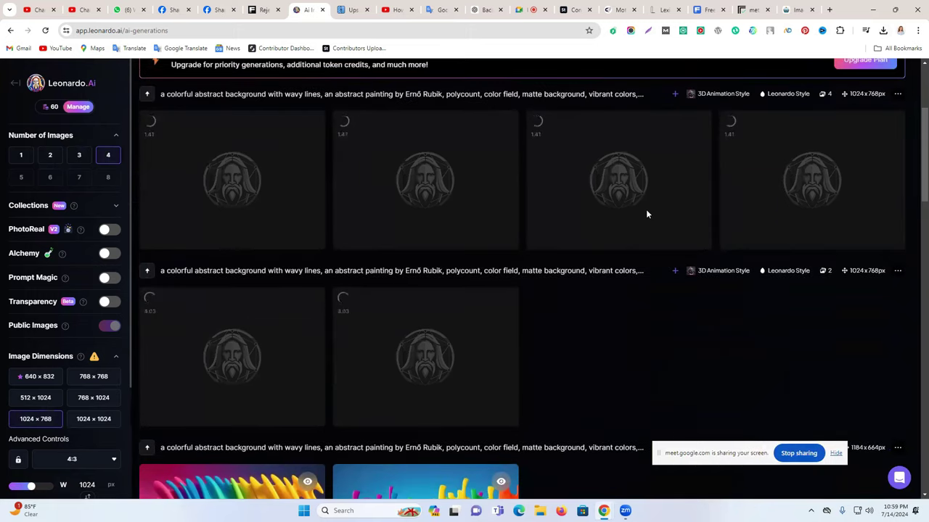
{"action": "scroll", "coordinate": [647, 262], "scroll_direction": "up", "scroll_amount": 3}
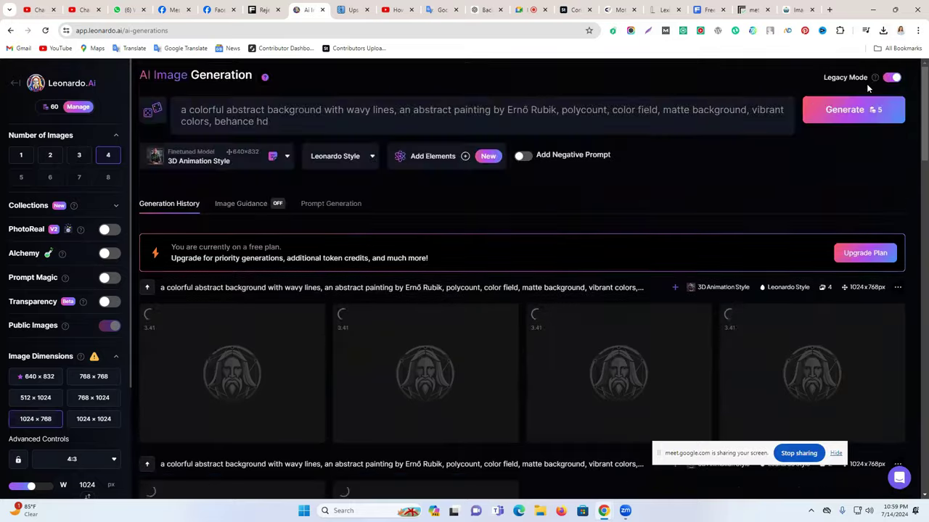
{"action": "left_click", "coordinate": [860, 111]}
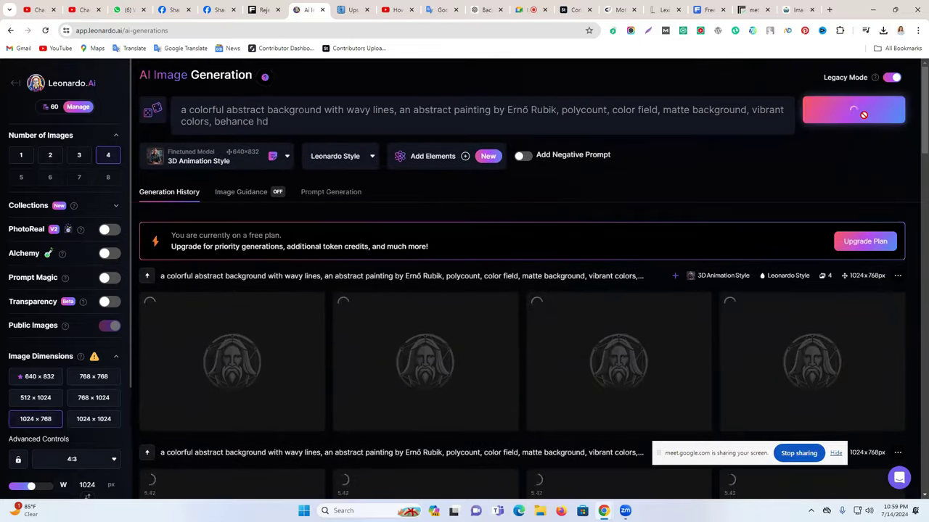
{"action": "left_click", "coordinate": [860, 111]}
Download images from the two-image 1024 × 768 3D Animation Style batch.
{"action": "scroll", "coordinate": [715, 213], "scroll_direction": "down", "scroll_amount": 2}
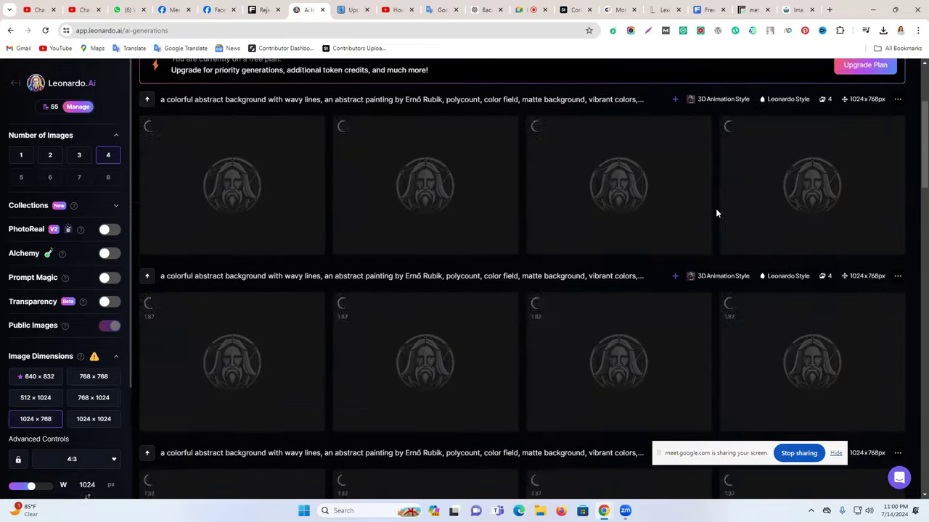
{"action": "scroll", "coordinate": [715, 212], "scroll_direction": "down", "scroll_amount": 4}
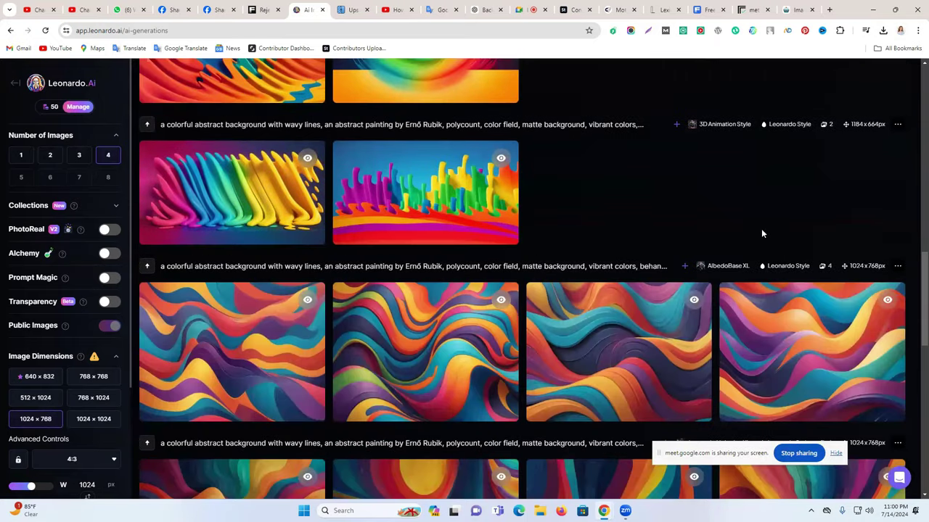
{"action": "scroll", "coordinate": [761, 233], "scroll_direction": "up", "scroll_amount": 2}
{"action": "left_click", "coordinate": [362, 280]}
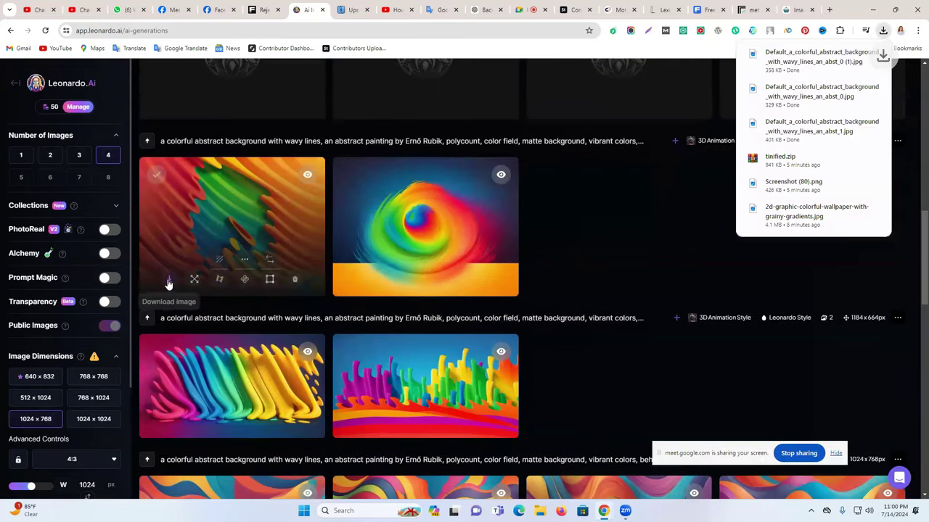
Download images from the two oldest four-image 1024 × 768 3D Animation Style batches as they finish.
{"action": "scroll", "coordinate": [413, 290], "scroll_direction": "up", "scroll_amount": 1}
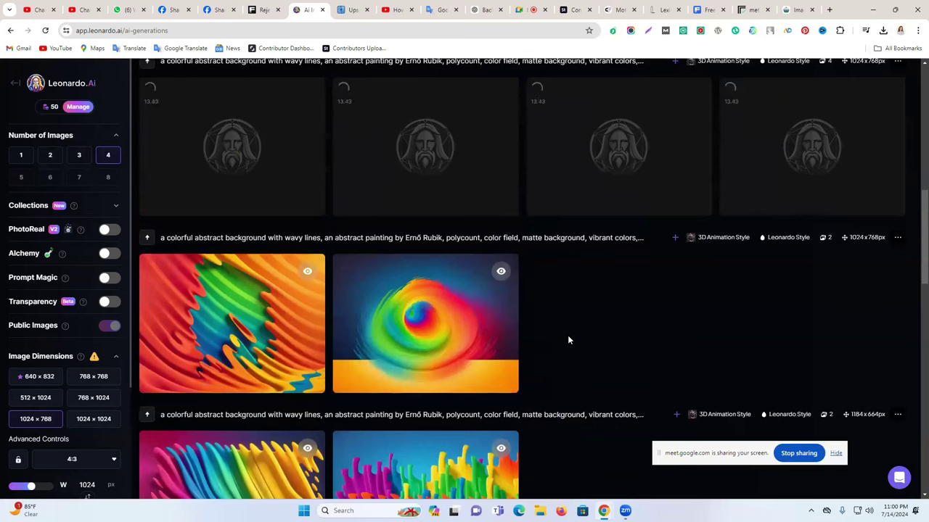
{"action": "scroll", "coordinate": [567, 339], "scroll_direction": "up", "scroll_amount": 1}
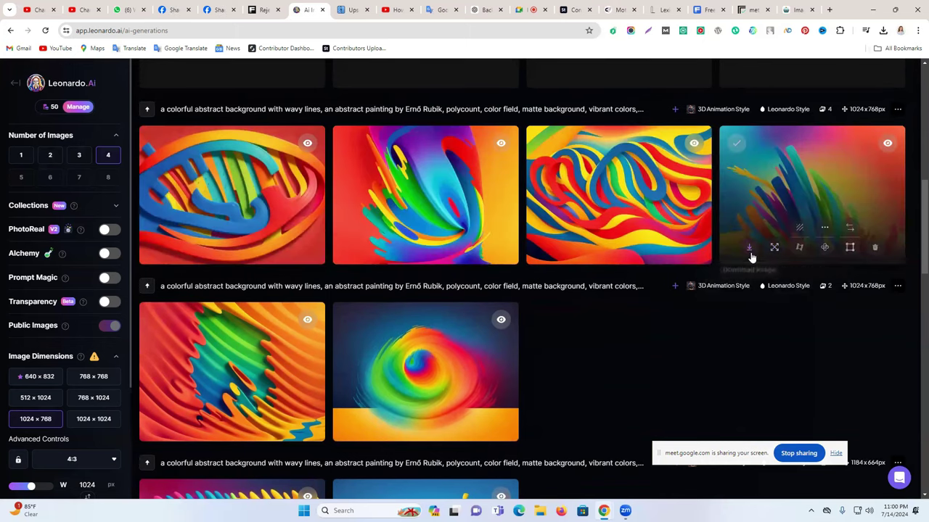
{"action": "left_click", "coordinate": [555, 249]}
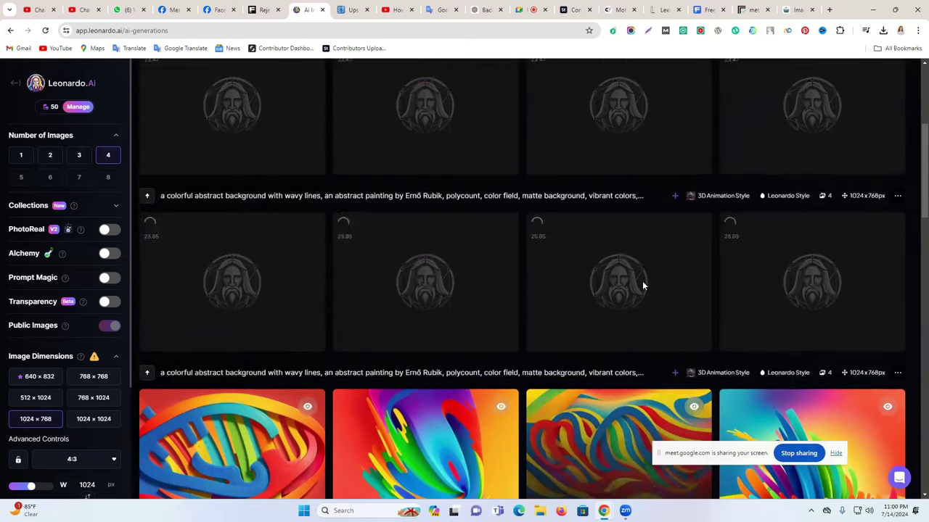
{"action": "scroll", "coordinate": [642, 285], "scroll_direction": "down", "scroll_amount": 2}
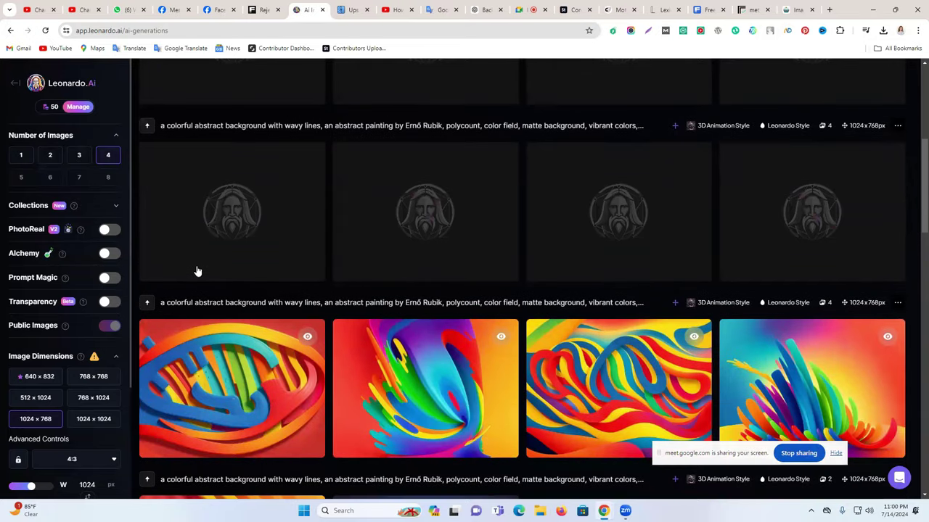
{"action": "left_click", "coordinate": [363, 265]}
{"action": "left_click", "coordinate": [557, 266]}
{"action": "left_click", "coordinate": [749, 266]}
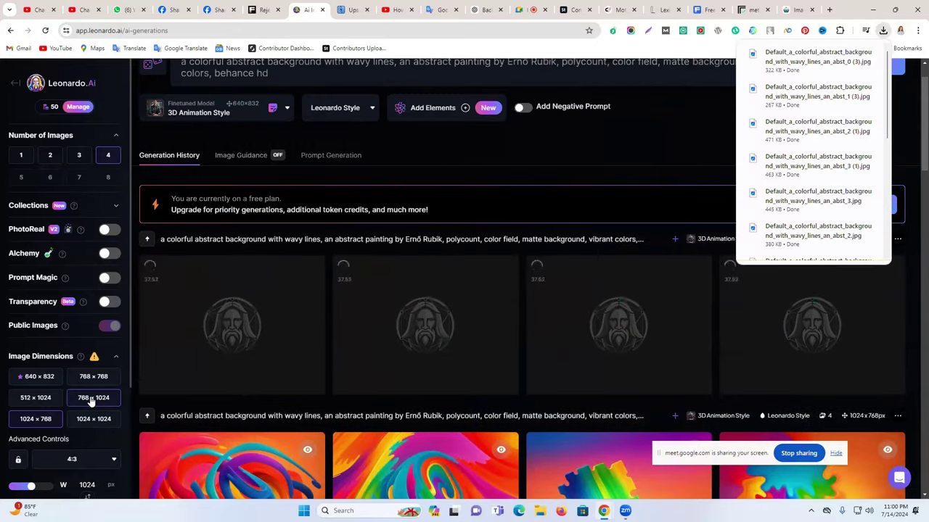
Set the image dimensions to 768 × 1024 and download images from the newest four-image 1024 × 768 batch.
{"action": "left_click", "coordinate": [91, 401]}
{"action": "scroll", "coordinate": [352, 326], "scroll_direction": "down", "scroll_amount": 3}
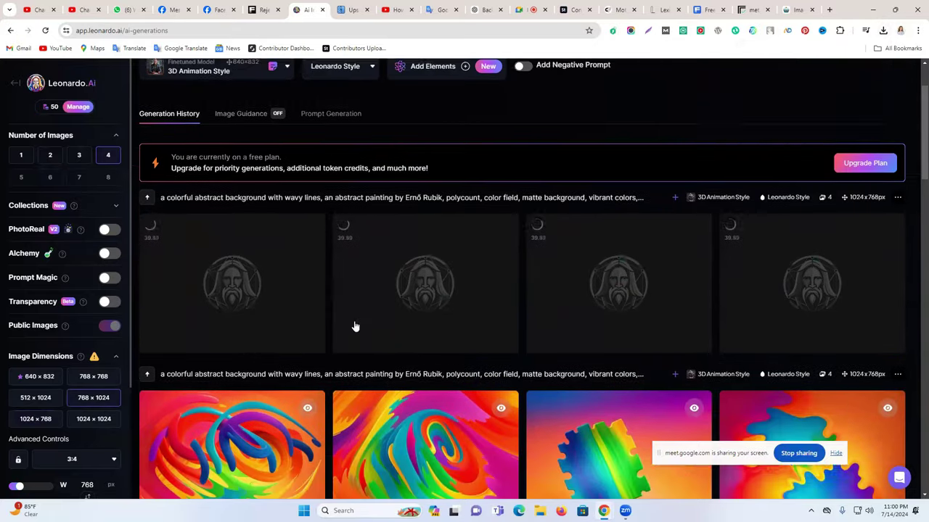
{"action": "scroll", "coordinate": [241, 260], "scroll_direction": "up", "scroll_amount": 1}
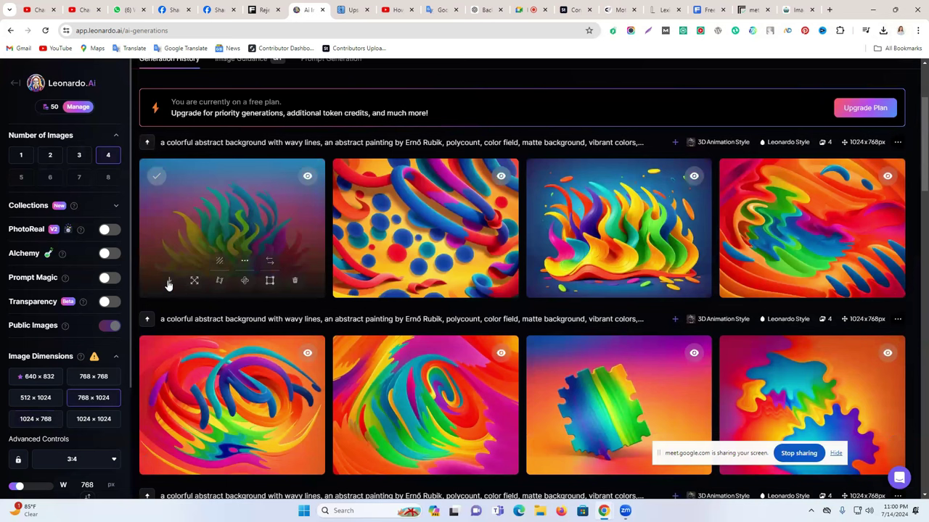
{"action": "left_click", "coordinate": [168, 283]}
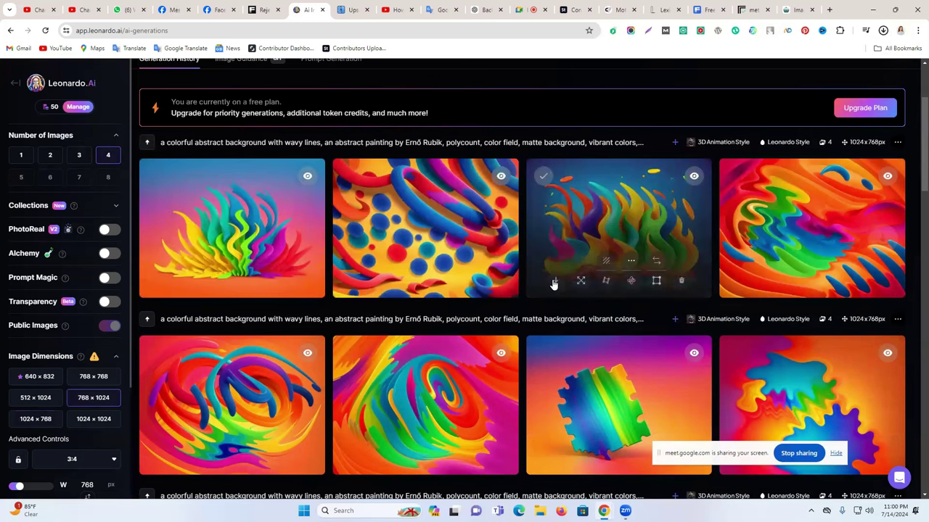
{"action": "left_click", "coordinate": [746, 283]}
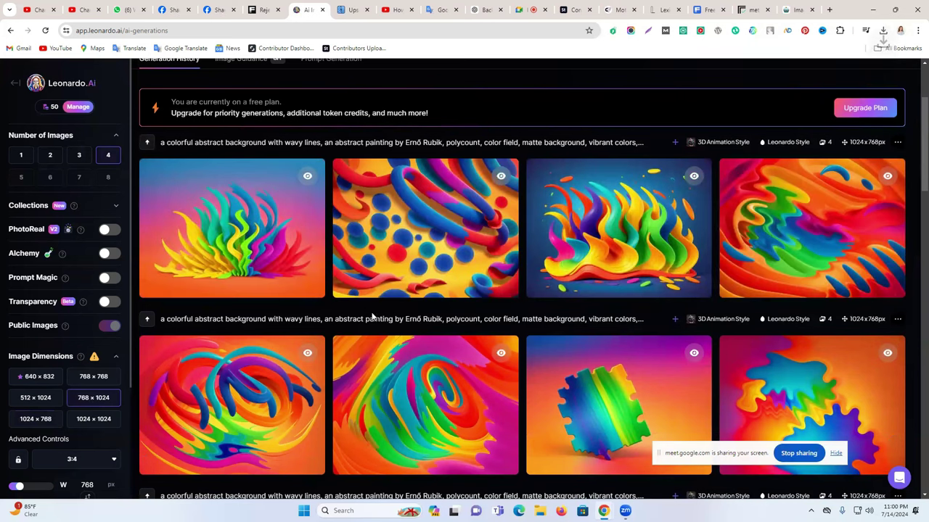
Generate four batches of four 768 × 1024 images with the same prompt and 3D Animation Style model.
{"action": "scroll", "coordinate": [841, 156], "scroll_direction": "up", "scroll_amount": 2}
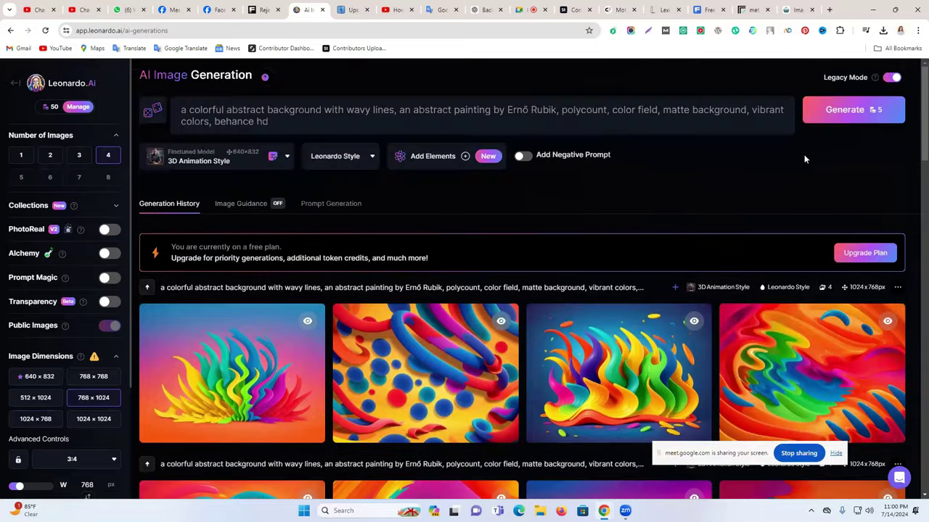
{"action": "left_click", "coordinate": [855, 118]}
{"action": "scroll", "coordinate": [725, 196], "scroll_direction": "down", "scroll_amount": 2}
{"action": "scroll", "coordinate": [698, 228], "scroll_direction": "up", "scroll_amount": 2}
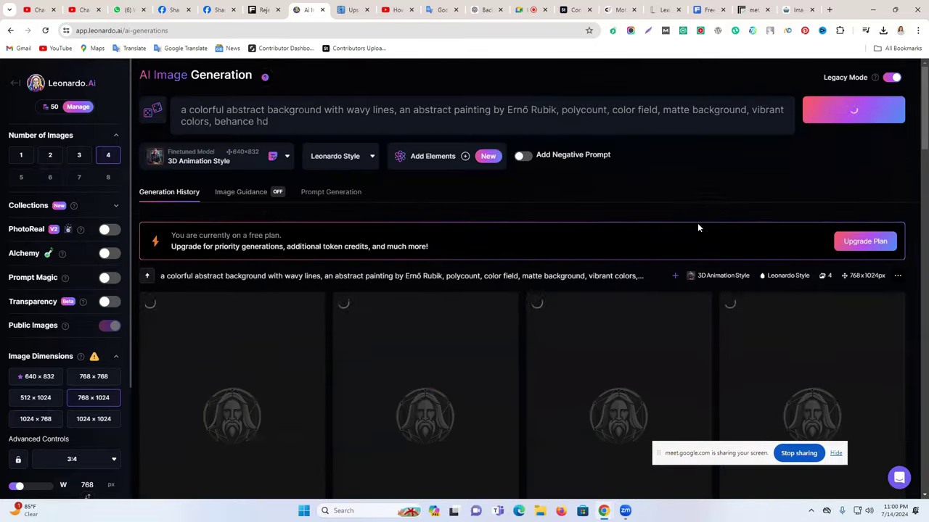
{"action": "left_click", "coordinate": [854, 109]}
{"action": "scroll", "coordinate": [703, 213], "scroll_direction": "down", "scroll_amount": 1}
{"action": "scroll", "coordinate": [725, 189], "scroll_direction": "up", "scroll_amount": 1}
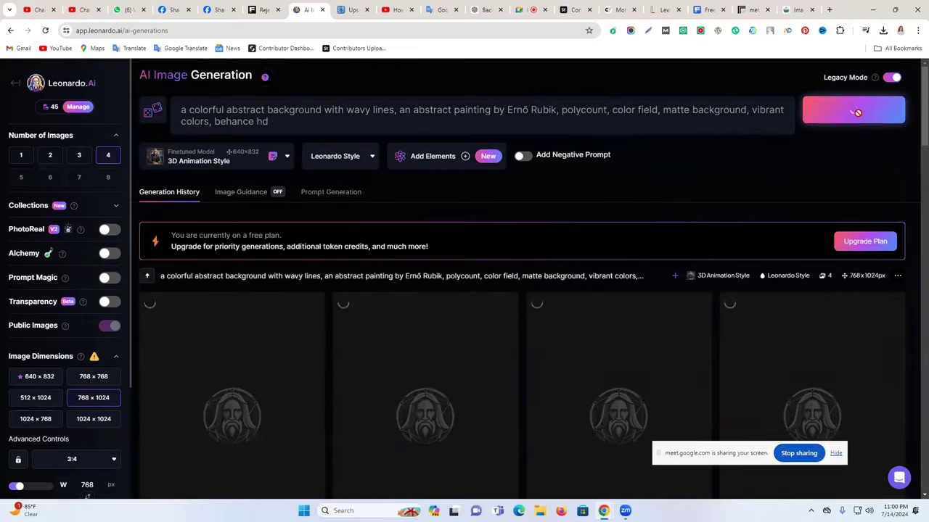
{"action": "left_click", "coordinate": [856, 113]}
{"action": "left_click", "coordinate": [857, 112]}
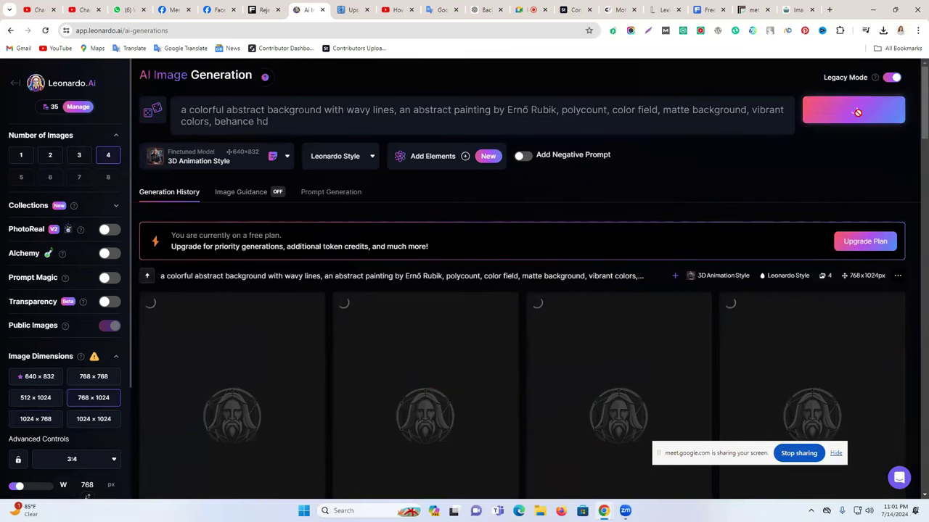
Download images from the first two finished 768 × 1024 3D Animation Style batches.
{"action": "scroll", "coordinate": [532, 311], "scroll_direction": "down", "scroll_amount": 5}
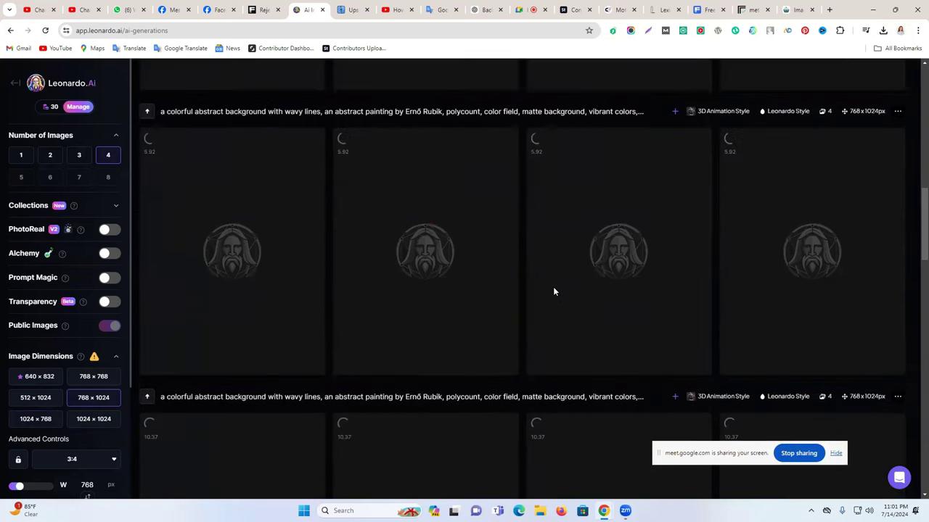
{"action": "scroll", "coordinate": [554, 291], "scroll_direction": "down", "scroll_amount": 5}
{"action": "scroll", "coordinate": [553, 291], "scroll_direction": "up", "scroll_amount": 2}
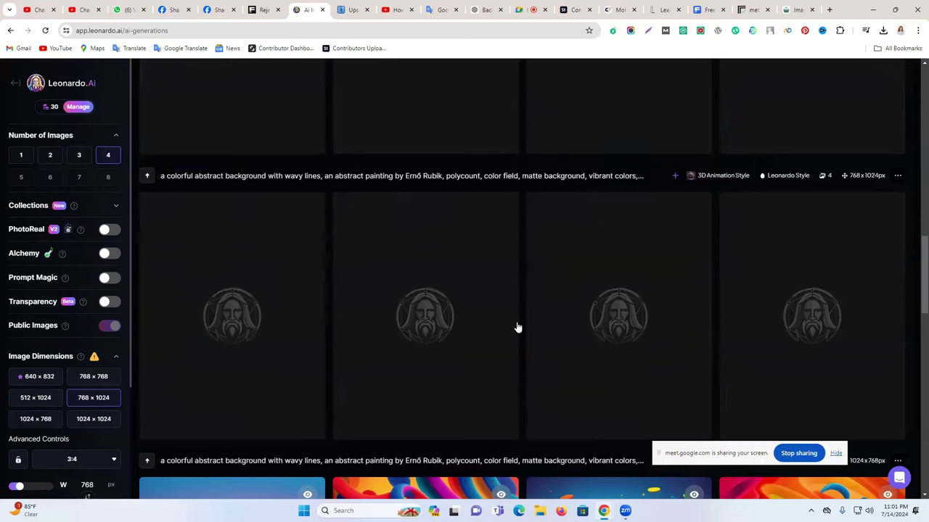
{"action": "scroll", "coordinate": [805, 374], "scroll_direction": "down", "scroll_amount": 2}
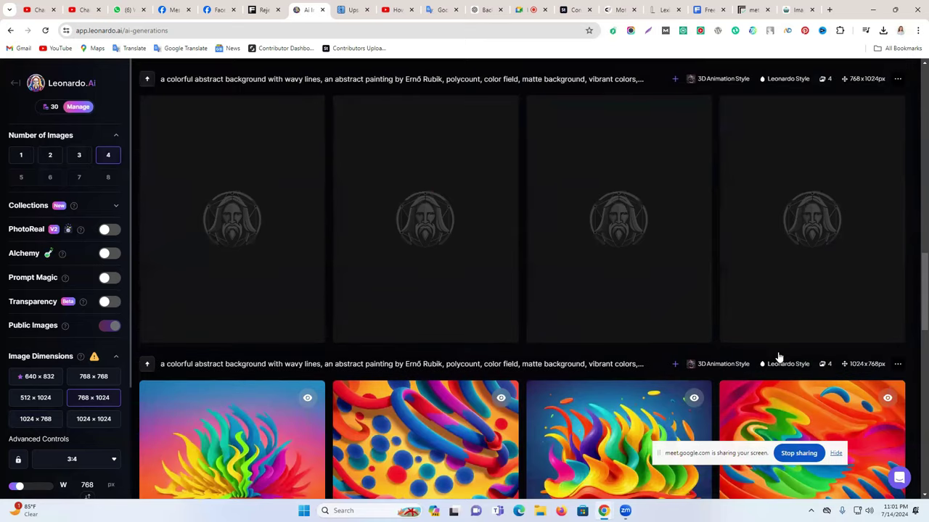
{"action": "scroll", "coordinate": [776, 359], "scroll_direction": "up", "scroll_amount": 1}
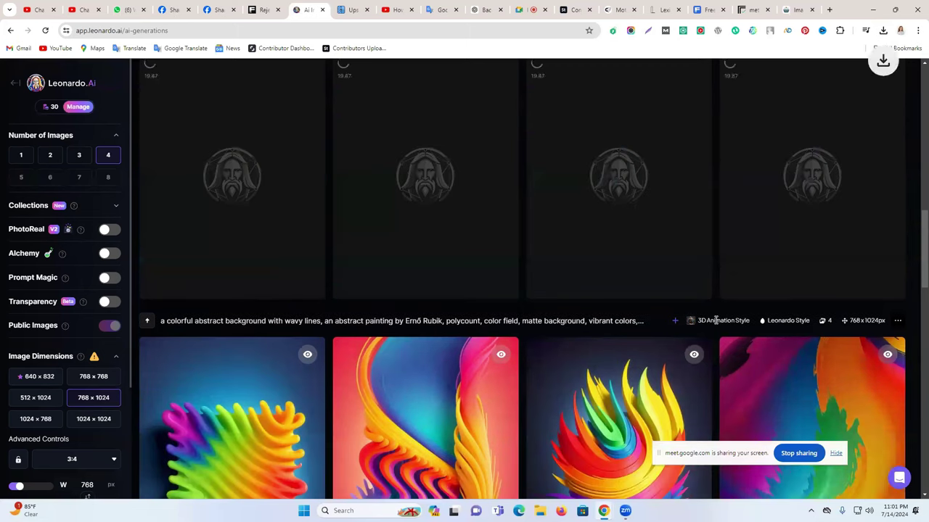
{"action": "scroll", "coordinate": [349, 290], "scroll_direction": "down", "scroll_amount": 1}
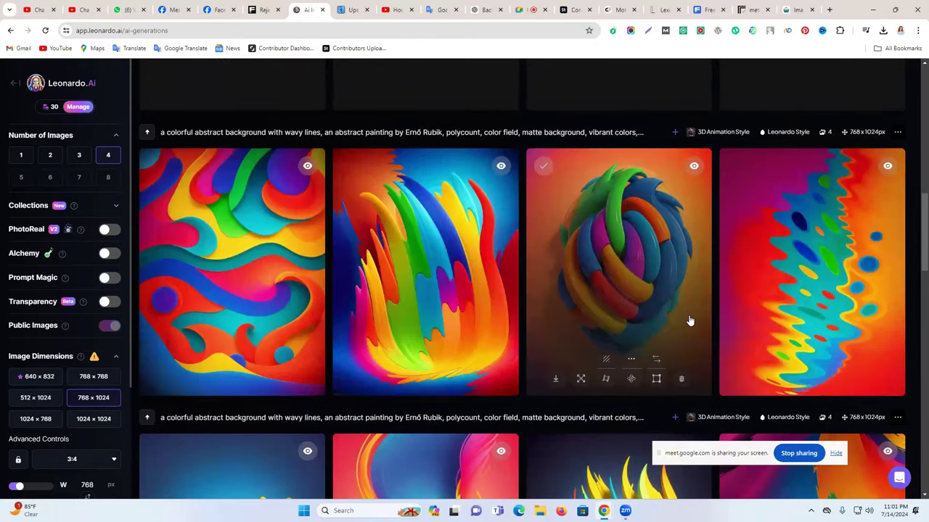
{"action": "left_click", "coordinate": [554, 381]}
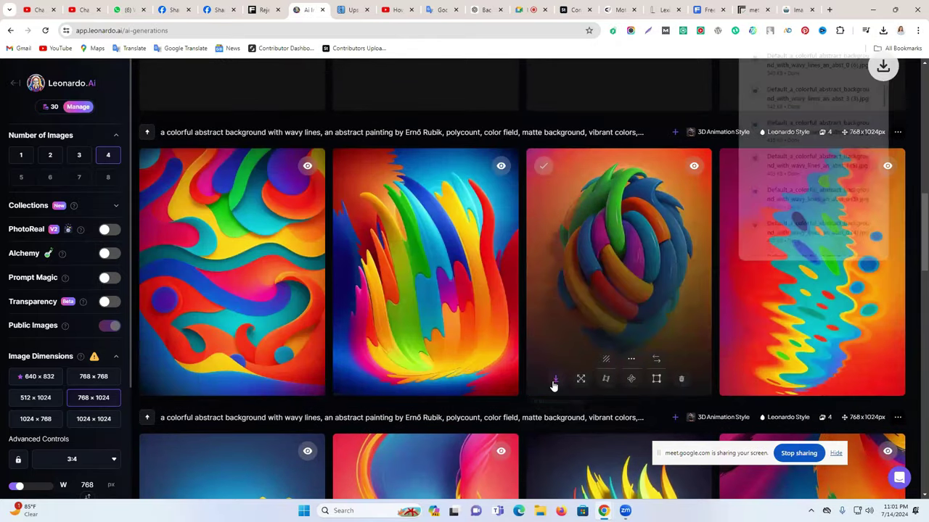
{"action": "left_click", "coordinate": [362, 380]}
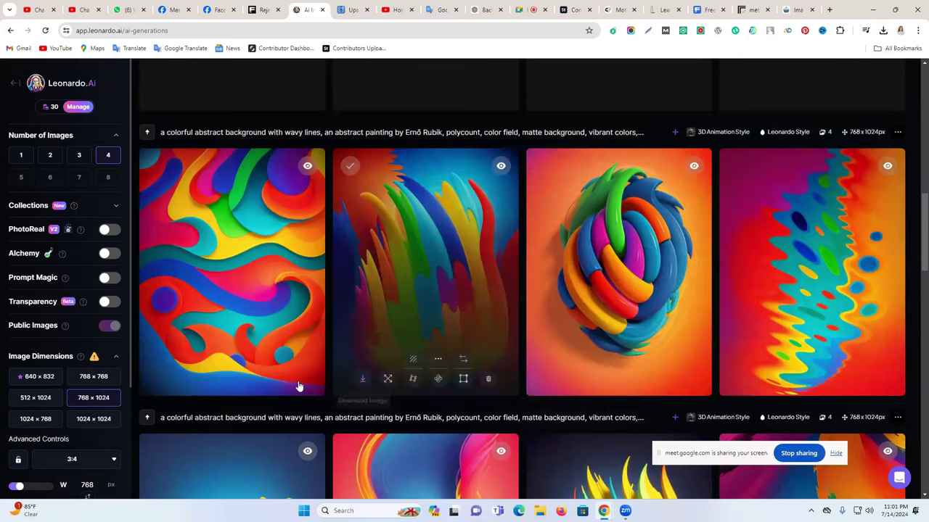
{"action": "left_click", "coordinate": [169, 379]}
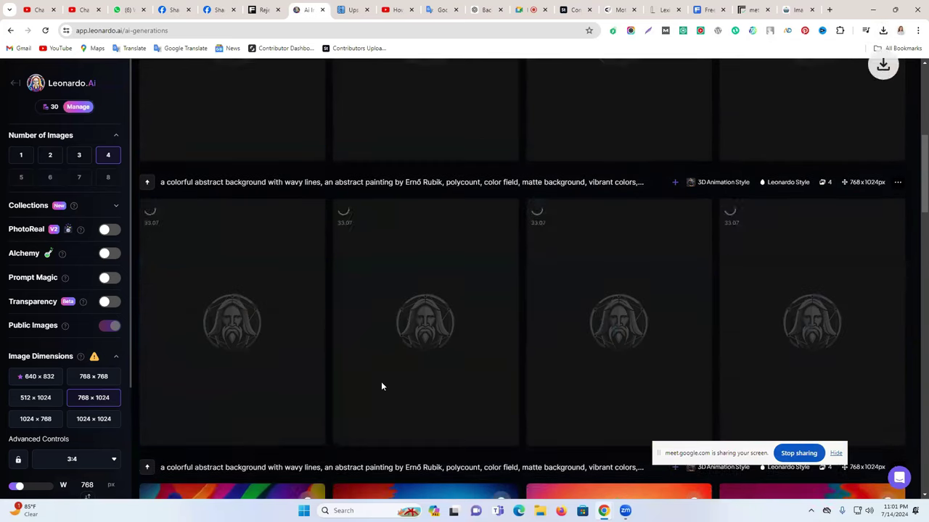
{"action": "scroll", "coordinate": [382, 386], "scroll_direction": "down", "scroll_amount": 1}
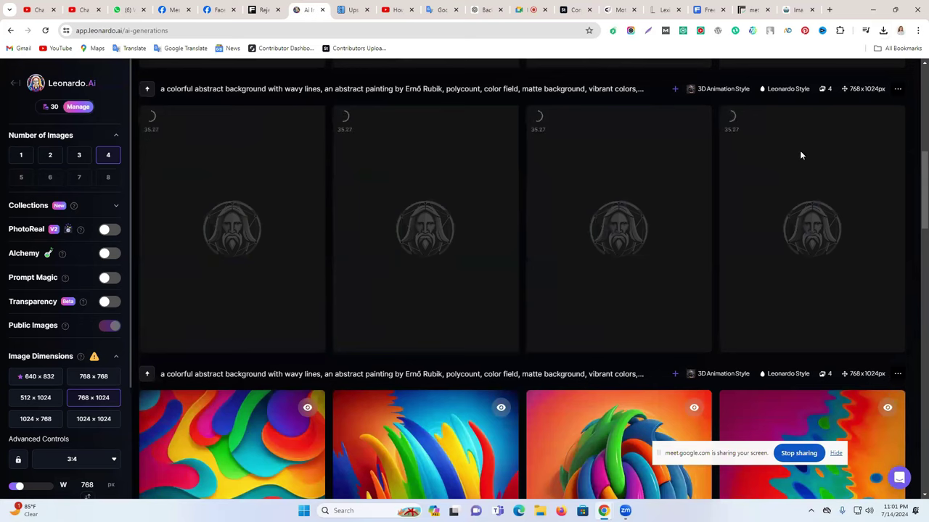
Open ideogram.ai/t/explore in a new browser tab.
{"action": "left_click", "coordinate": [829, 10]}
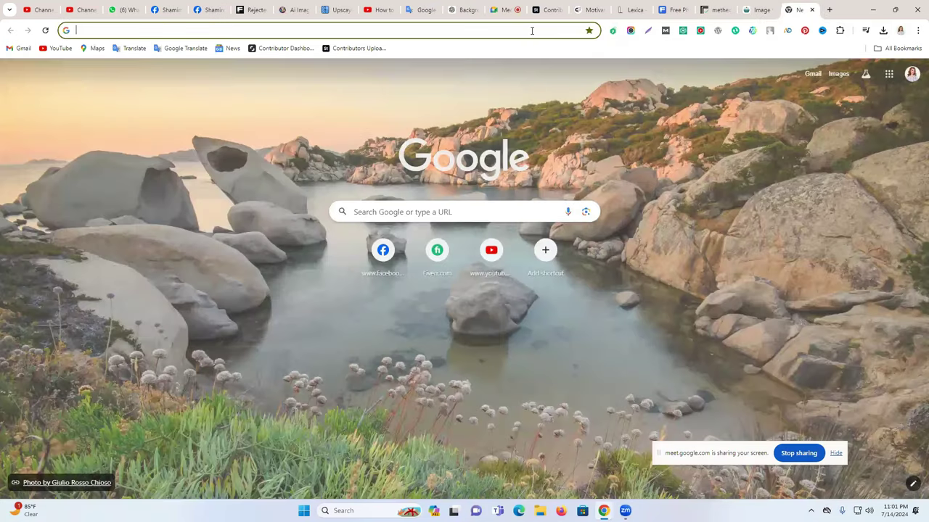
{"action": "type", "text": "ideogram.ai/t/explore"}
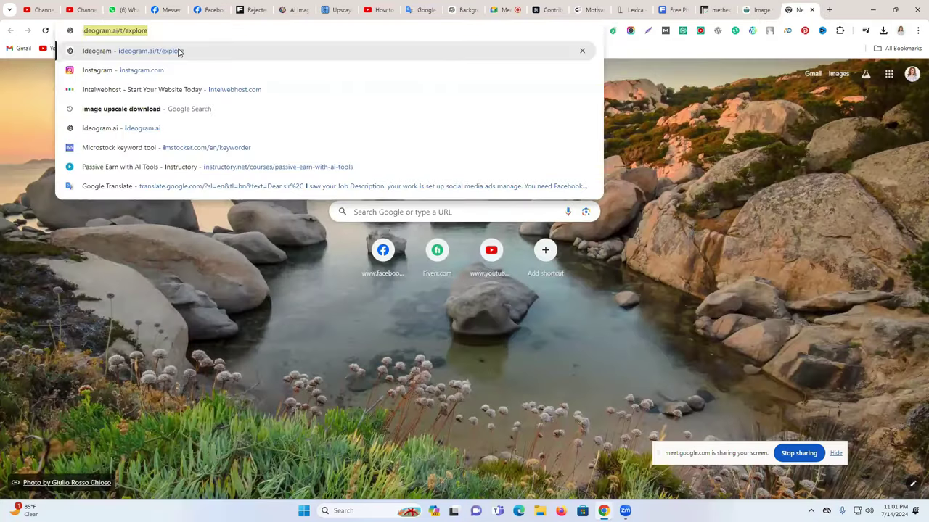
{"action": "key", "text": "Return"}
Switch back to Leonardo.Ai and download images from the two newest 768 × 1024 batches.
{"action": "left_click", "coordinate": [290, 7]}
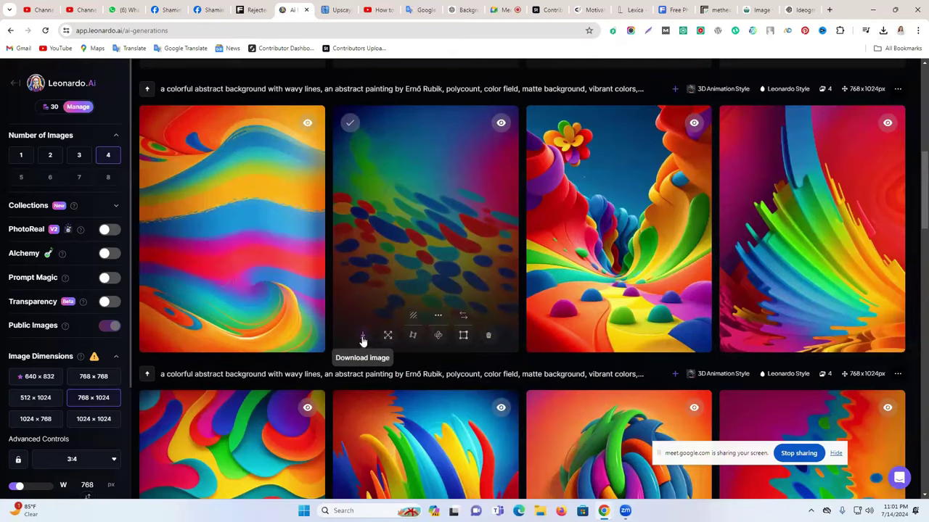
{"action": "left_click", "coordinate": [749, 335]}
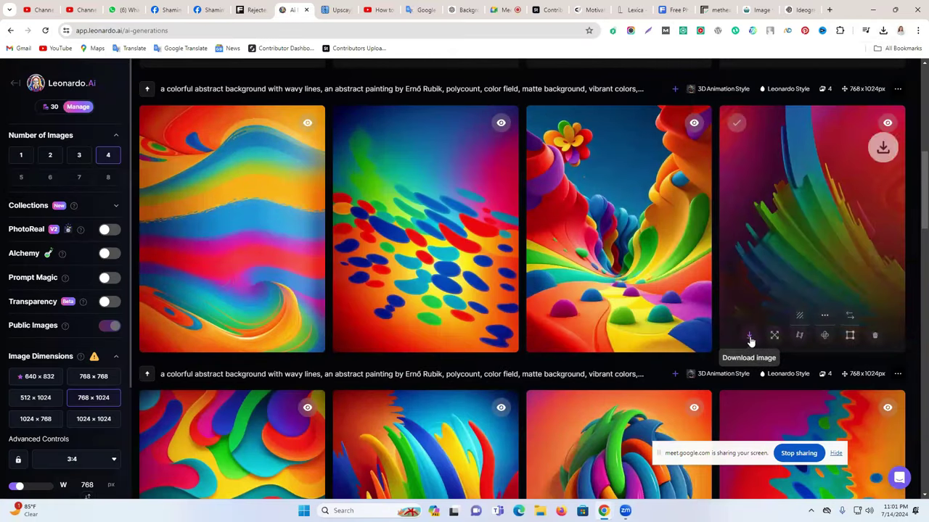
{"action": "scroll", "coordinate": [764, 356], "scroll_direction": "up", "scroll_amount": 3}
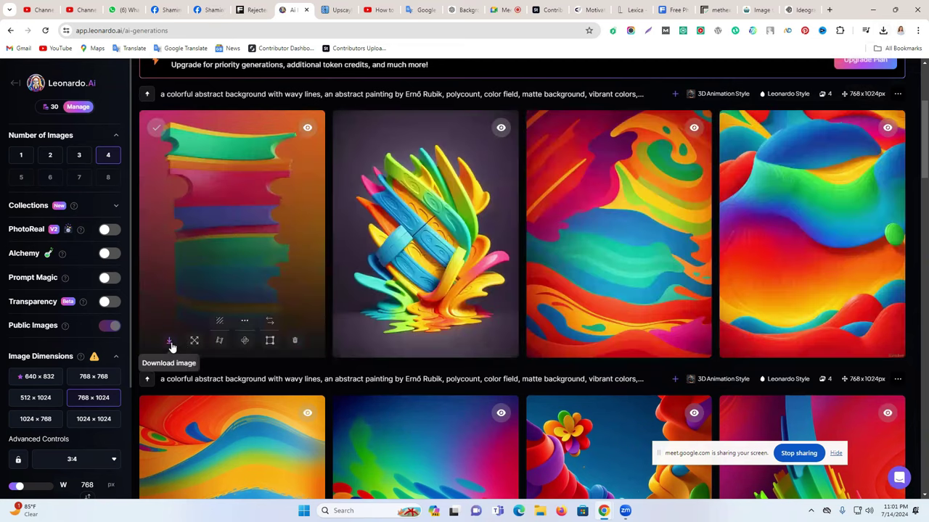
{"action": "left_click", "coordinate": [363, 341]}
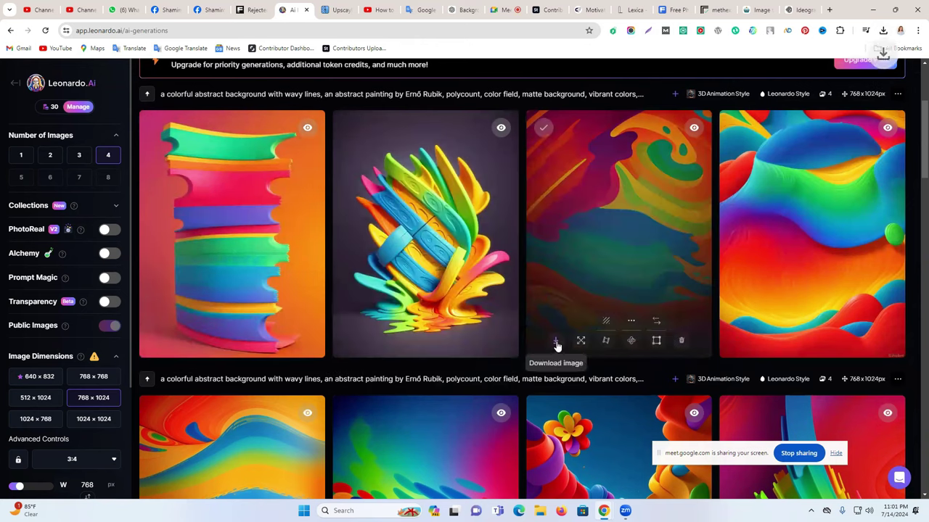
{"action": "left_click", "coordinate": [556, 341]}
Generate six more four-image 768 × 1024 batches with the same prompt until the tokens are used up, and dismiss the upgrade offer.
{"action": "scroll", "coordinate": [751, 381], "scroll_direction": "up", "scroll_amount": 3}
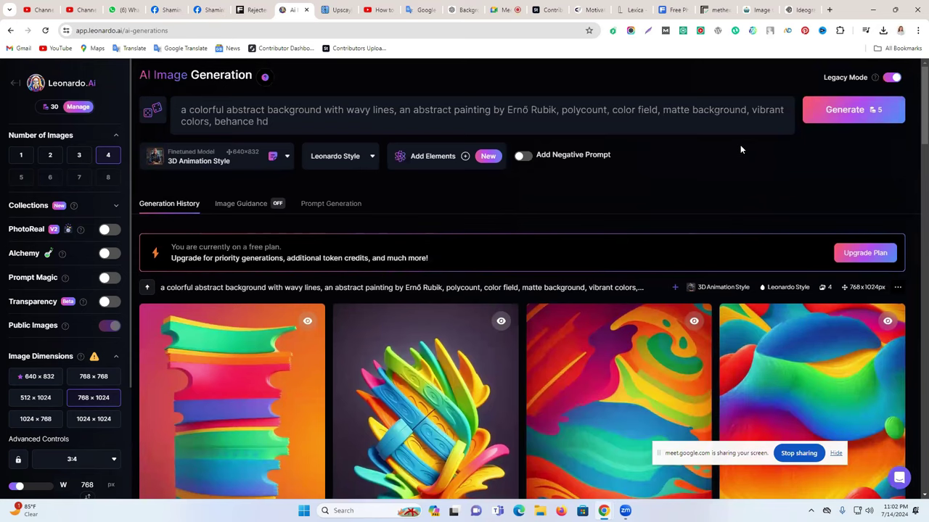
{"action": "left_click", "coordinate": [867, 123]}
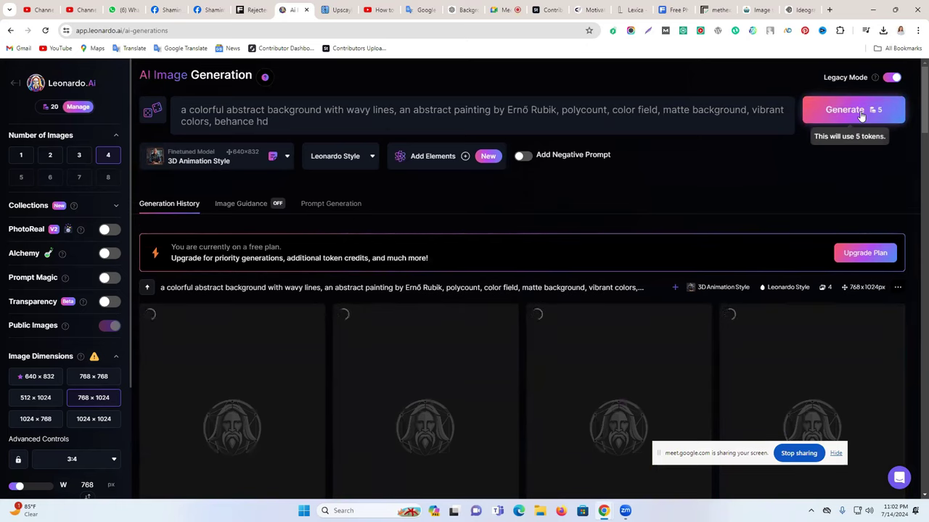
{"action": "scroll", "coordinate": [730, 191], "scroll_direction": "down", "scroll_amount": 5}
{"action": "scroll", "coordinate": [730, 190], "scroll_direction": "up", "scroll_amount": 5}
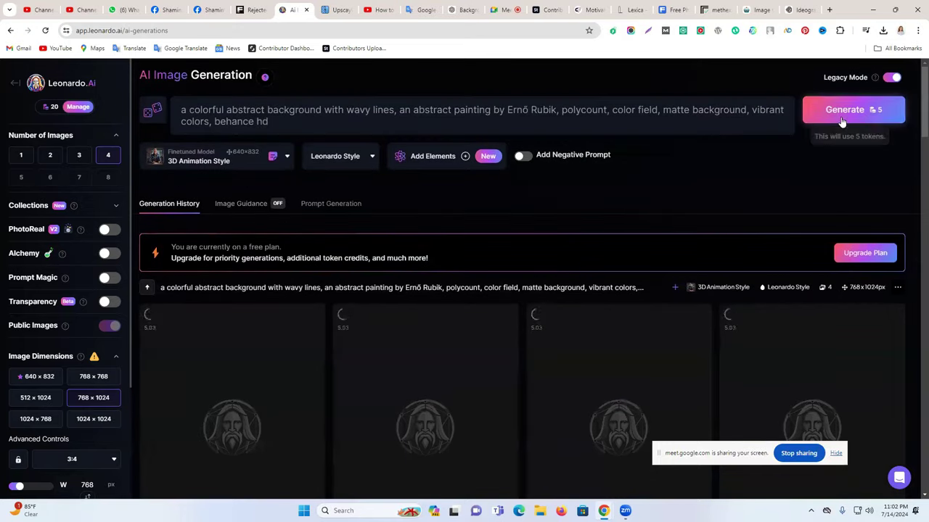
{"action": "left_click", "coordinate": [840, 118]}
{"action": "left_click", "coordinate": [483, 443]}
{"action": "left_click", "coordinate": [852, 109]}
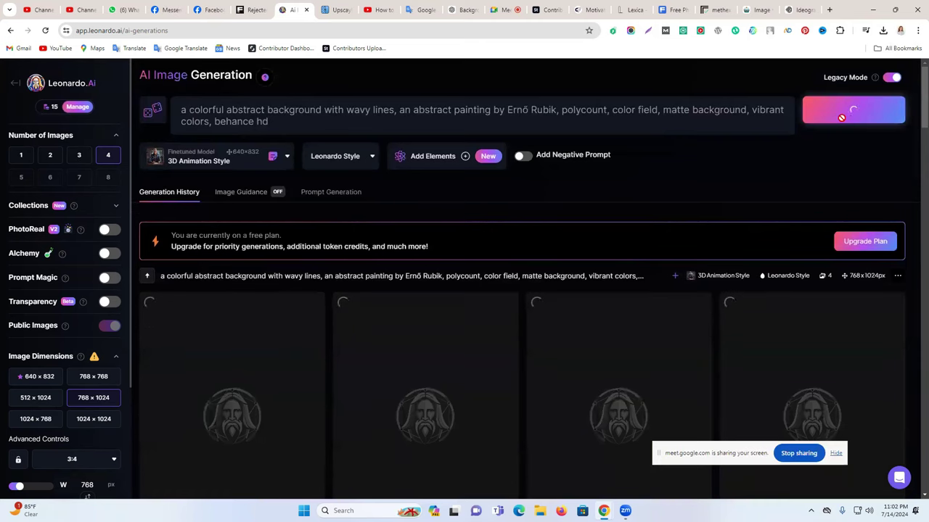
{"action": "left_click", "coordinate": [843, 114]}
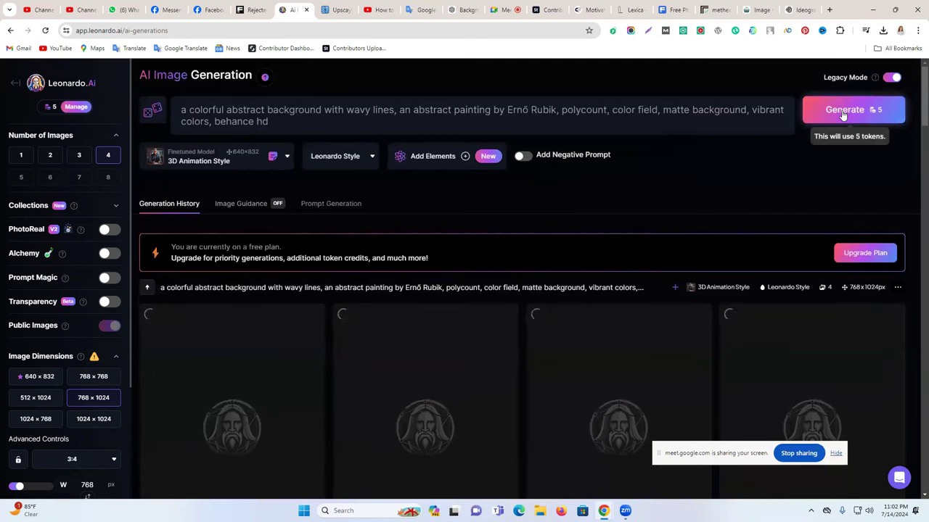
{"action": "left_click", "coordinate": [843, 114]}
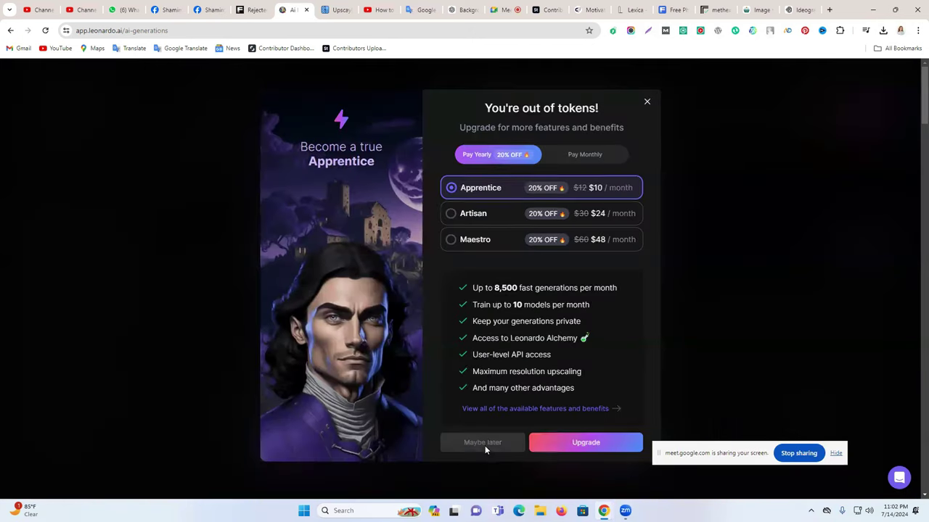
{"action": "left_click", "coordinate": [484, 446]}
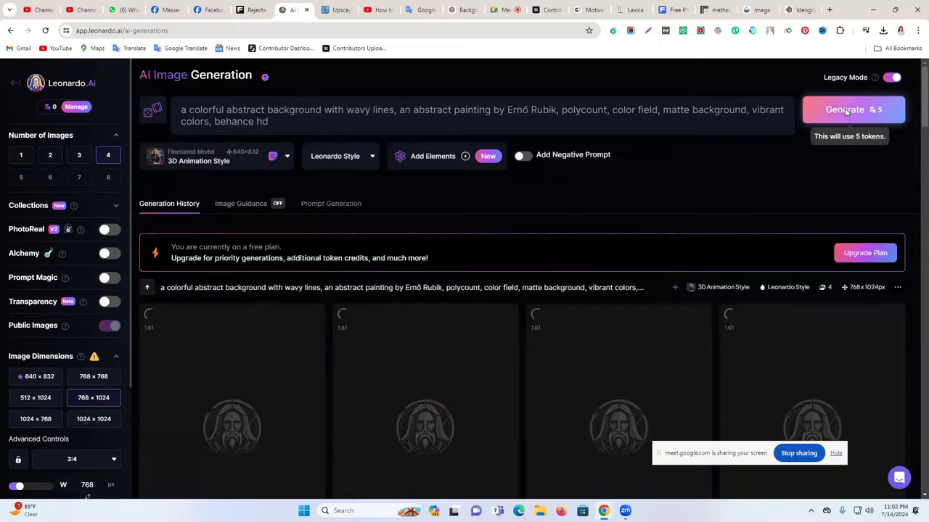
Try to generate one more batch, and download images from the older finished 768 × 1024 batches.
{"action": "left_click", "coordinate": [845, 115]}
{"action": "left_click", "coordinate": [648, 101]}
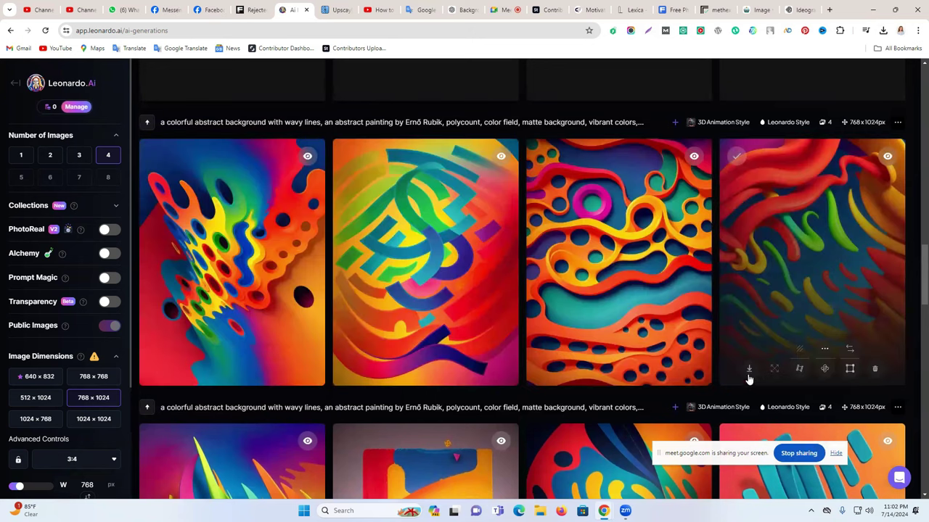
{"action": "left_click", "coordinate": [556, 370]}
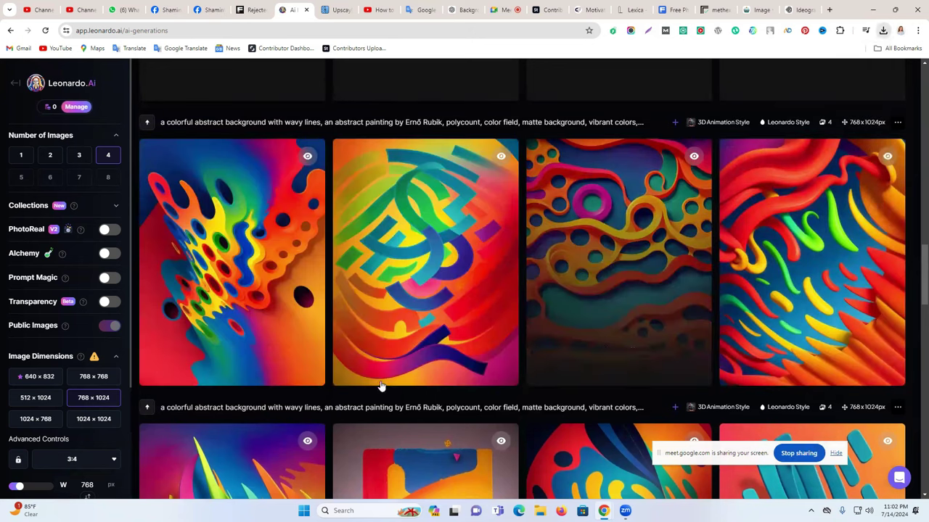
{"action": "left_click", "coordinate": [364, 371]}
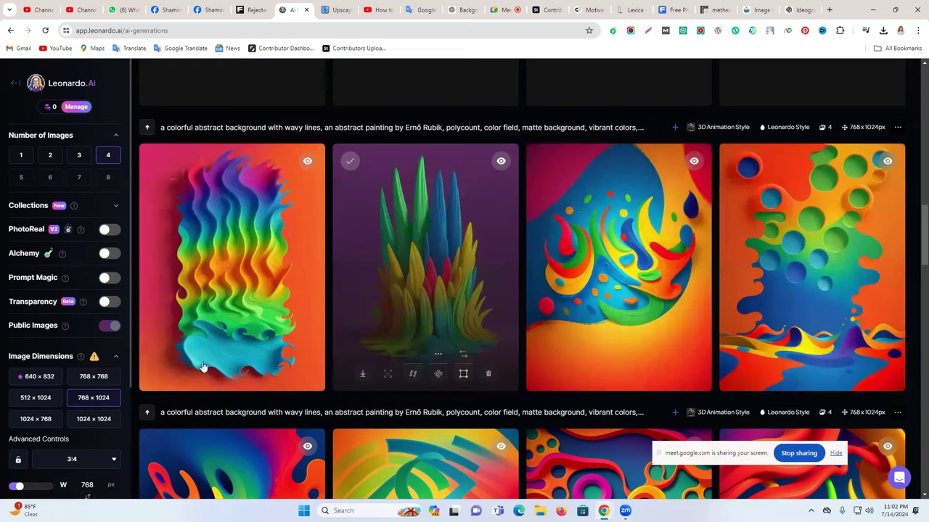
{"action": "left_click", "coordinate": [557, 374]}
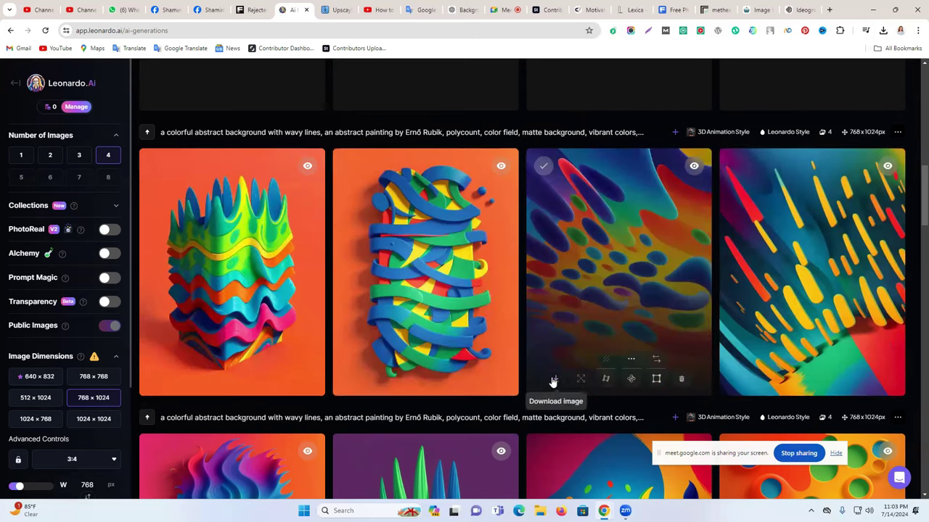
{"action": "left_click", "coordinate": [553, 382]}
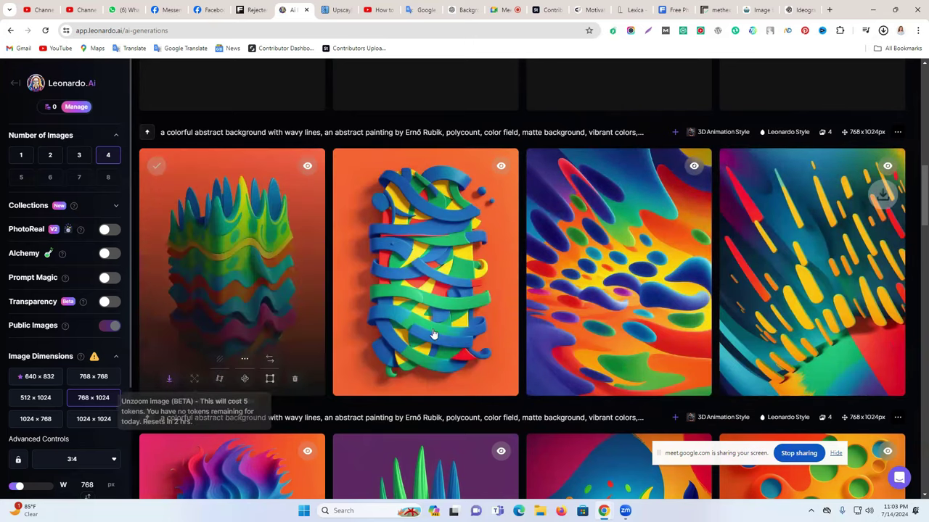
Download images from the two newest finished 768 × 1024 batches at the start of the generation history.
{"action": "scroll", "coordinate": [519, 315], "scroll_direction": "up", "scroll_amount": 1}
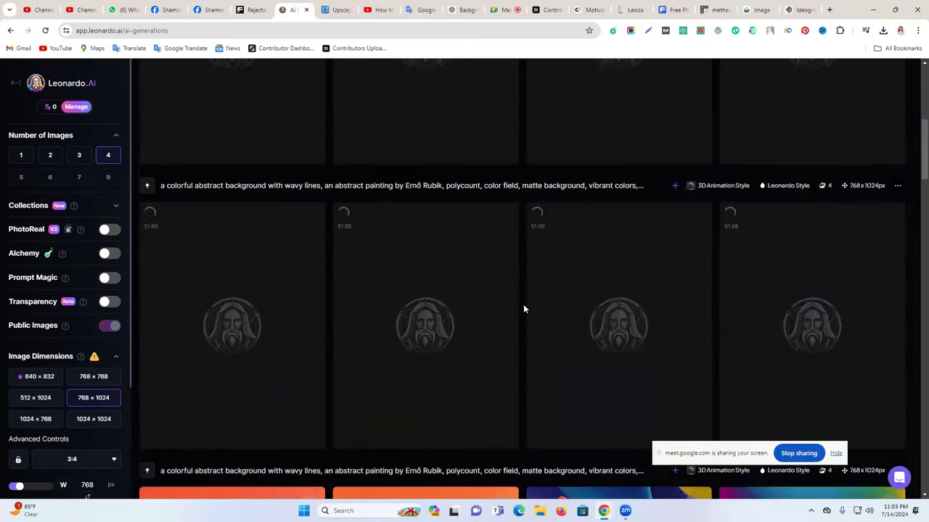
{"action": "scroll", "coordinate": [523, 309], "scroll_direction": "up", "scroll_amount": 3}
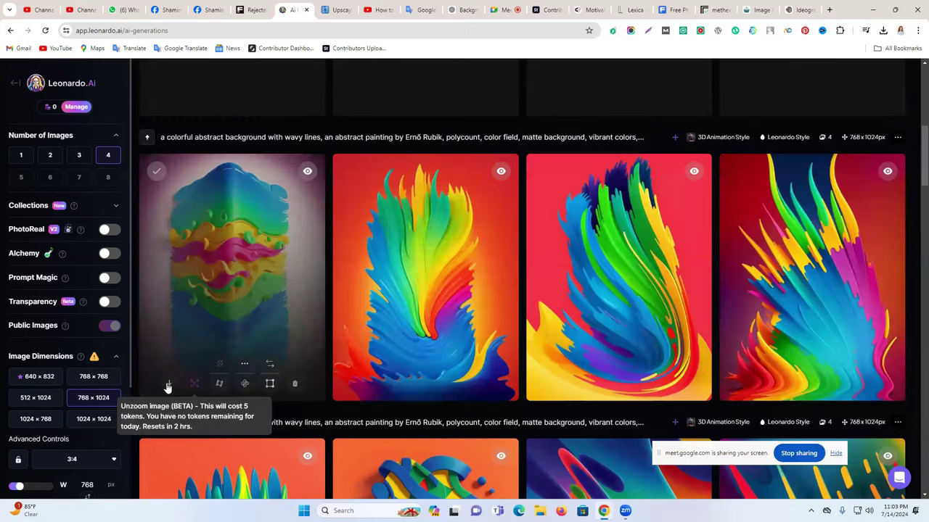
{"action": "left_click", "coordinate": [362, 391]}
{"action": "left_click", "coordinate": [557, 393]}
{"action": "left_click", "coordinate": [749, 384]}
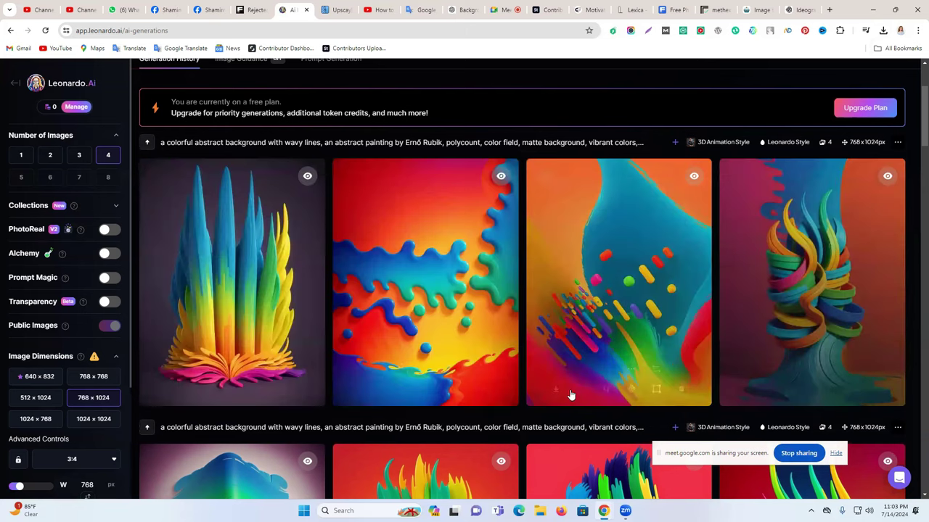
{"action": "left_click", "coordinate": [169, 389]}
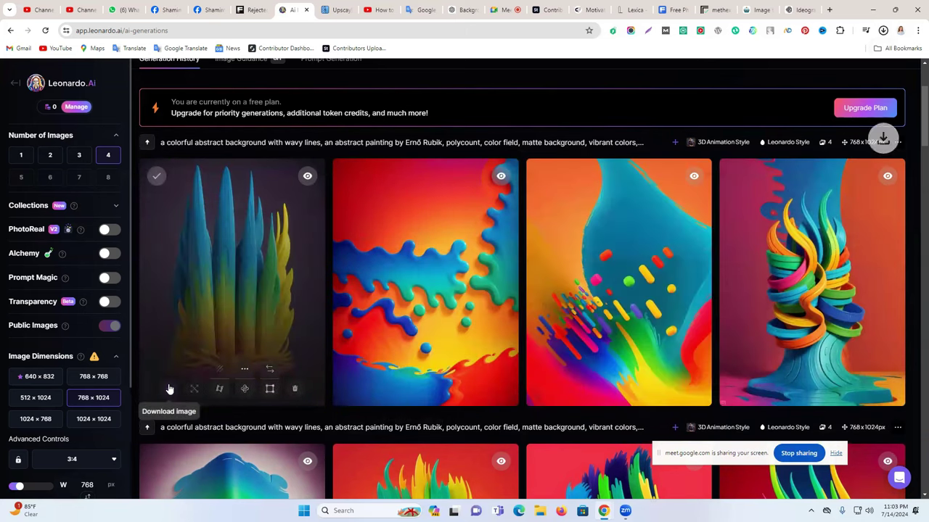
Switch to Ideogram and enter the colorful abstract background with wavy lines prompt used in Leonardo.Ai.
{"action": "left_click", "coordinate": [795, 8]}
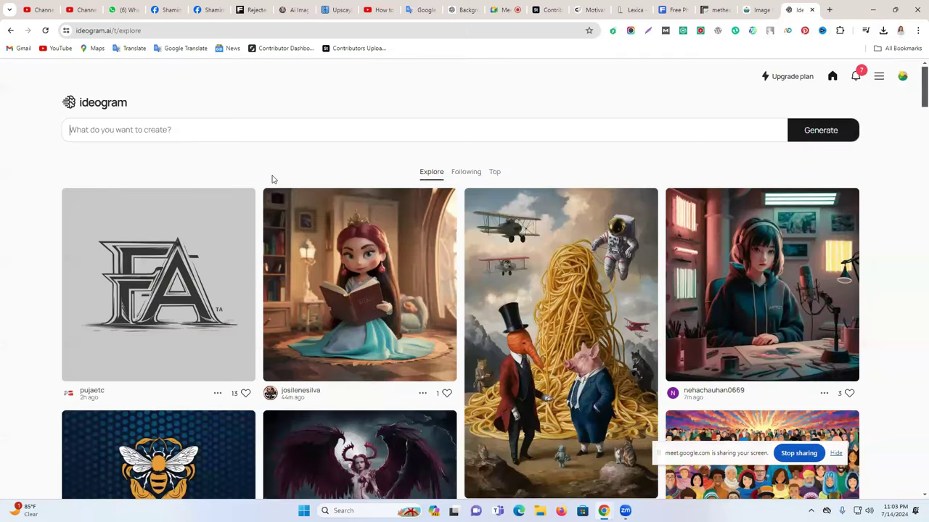
{"action": "left_click", "coordinate": [275, 129]}
{"action": "type", "text": "a colorful abstract background with wavy lines, an abstract painting by Ernő Rubik, polycount, color field, matte background, vibrant colors, behance hd"}
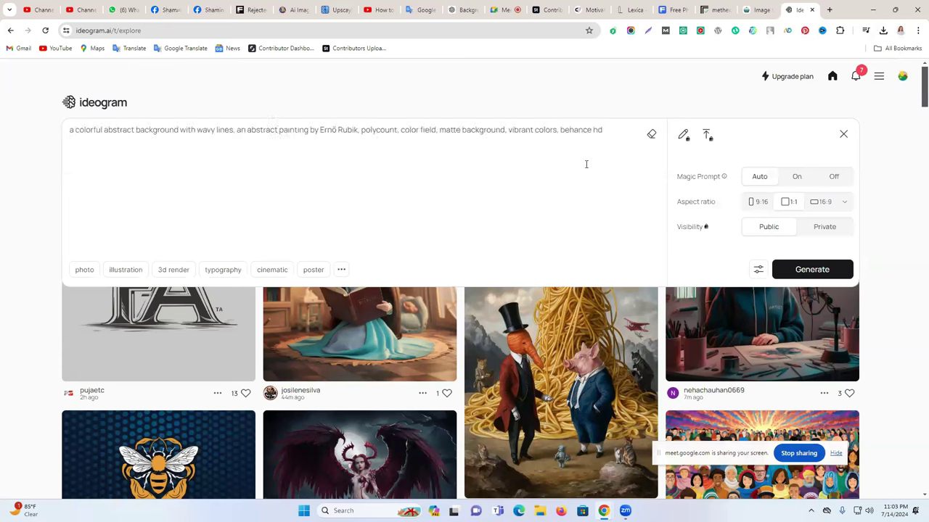
Set the aspect ratio to 9:16, add the illustration and 3d render styles, and generate the images.
{"action": "left_click", "coordinate": [340, 271]}
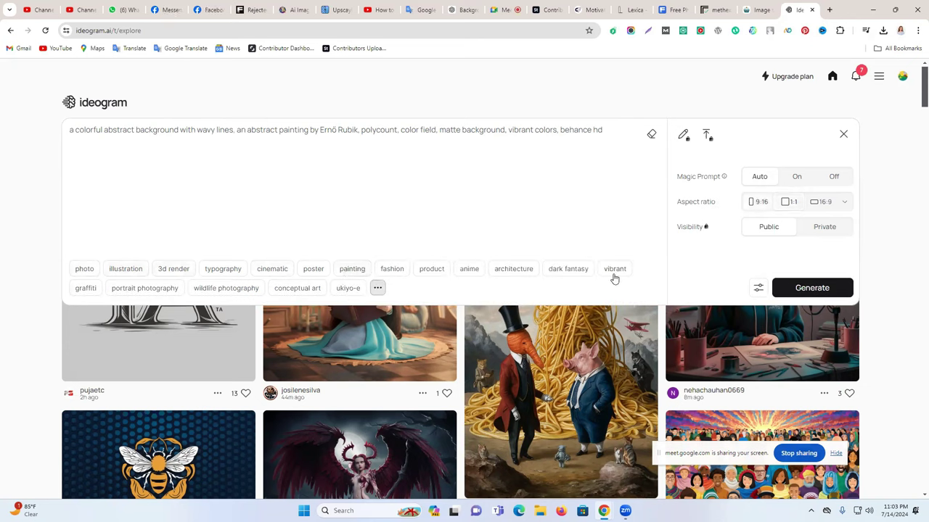
{"action": "left_click", "coordinate": [133, 274]}
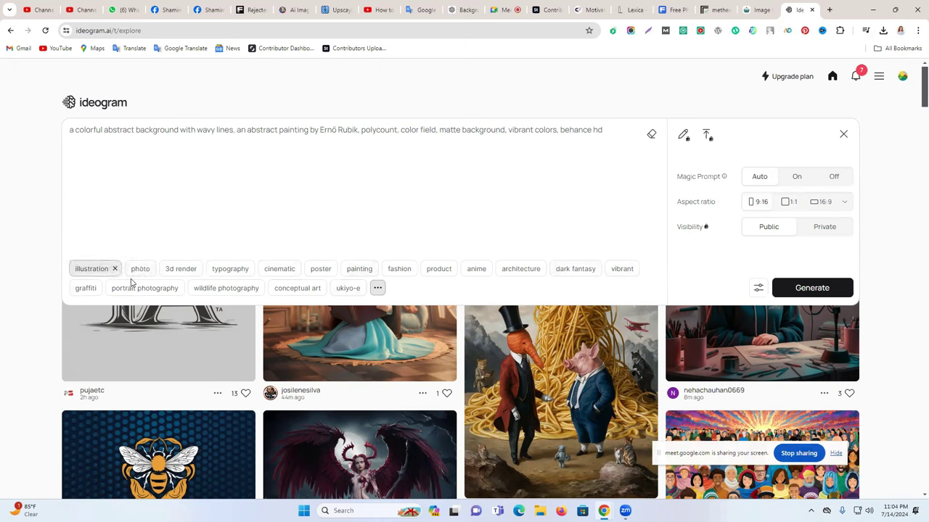
{"action": "left_click", "coordinate": [181, 270]}
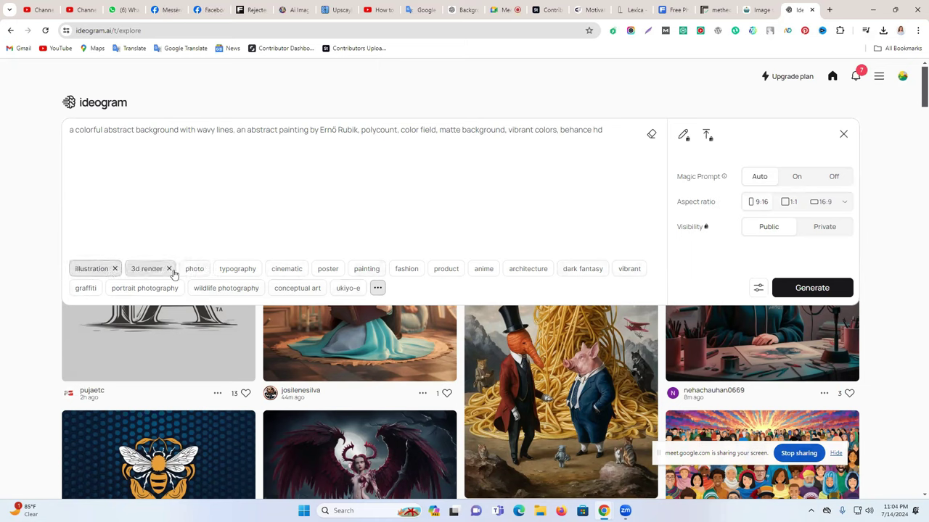
{"action": "left_click", "coordinate": [817, 292]}
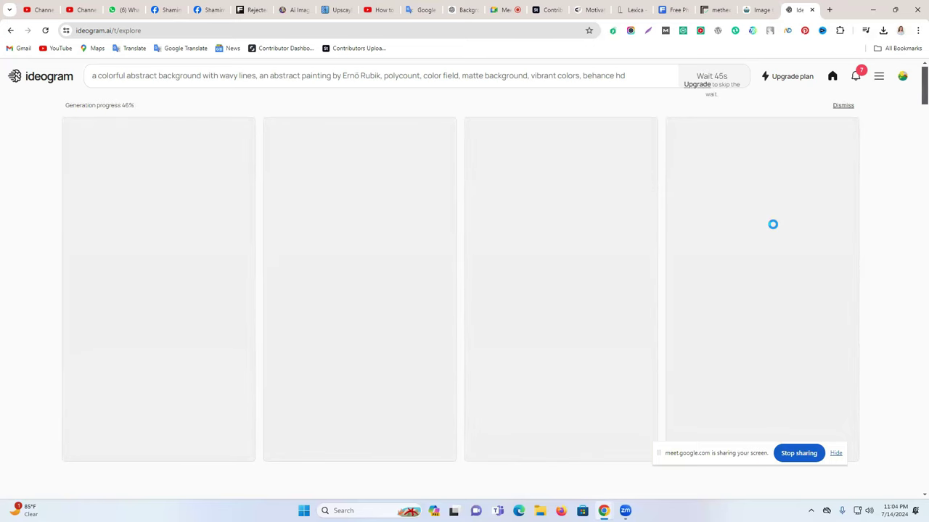
{"action": "left_click", "coordinate": [642, 80]}
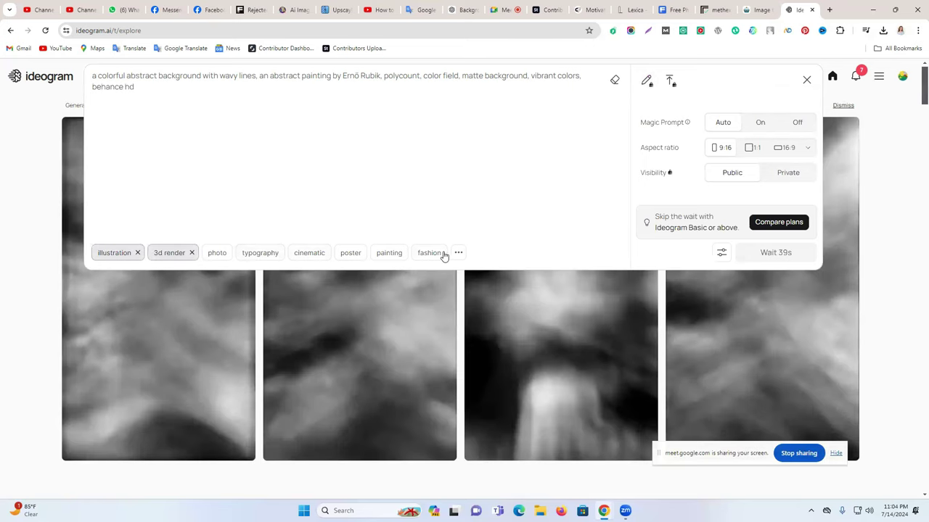
{"action": "left_click", "coordinate": [390, 257]}
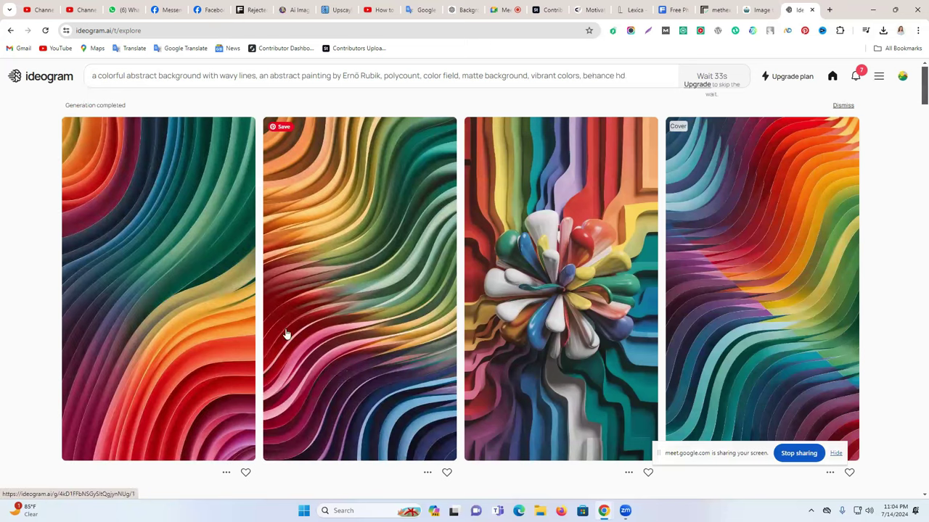
{"action": "left_click", "coordinate": [643, 7]}
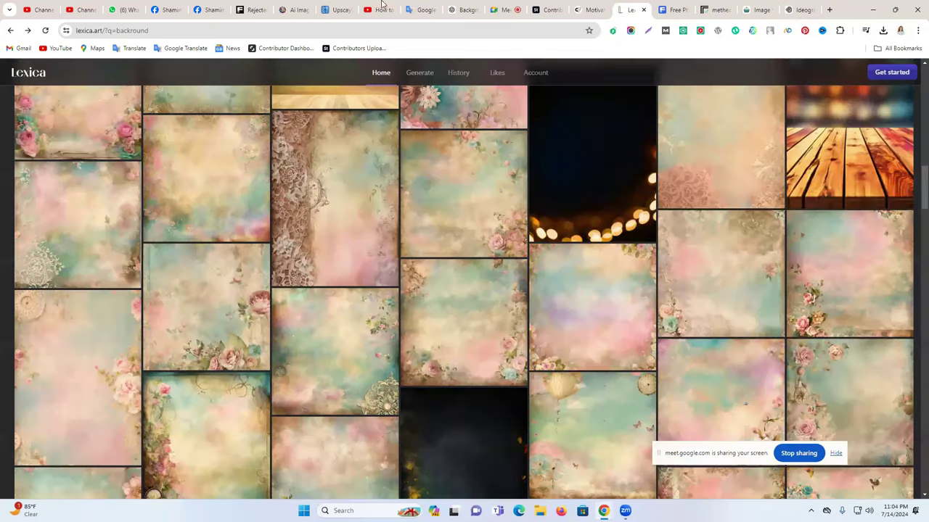
{"action": "left_click", "coordinate": [669, 8]}
{"action": "left_click", "coordinate": [783, 13]}
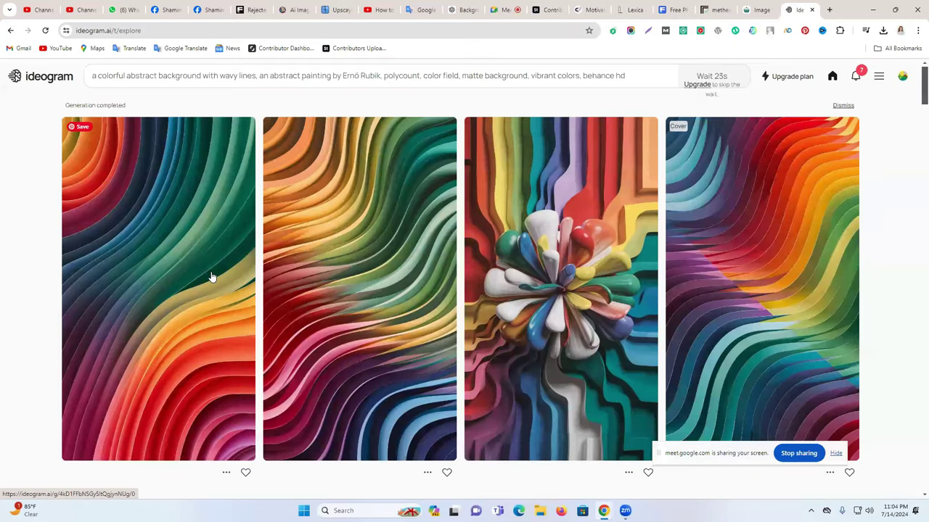
Open the first generated image and remix it with the same prompt and its illustration and 3d render styles.
{"action": "left_click", "coordinate": [182, 262]}
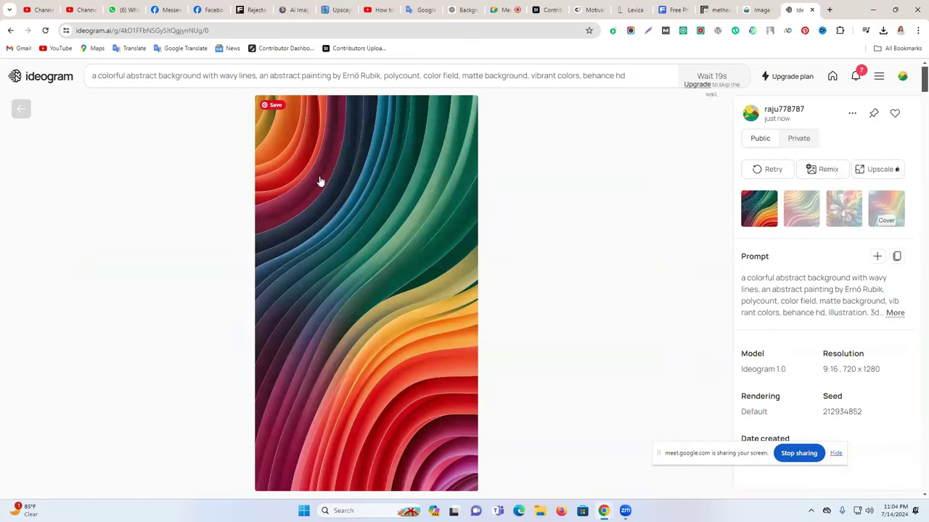
{"action": "left_click", "coordinate": [825, 174]}
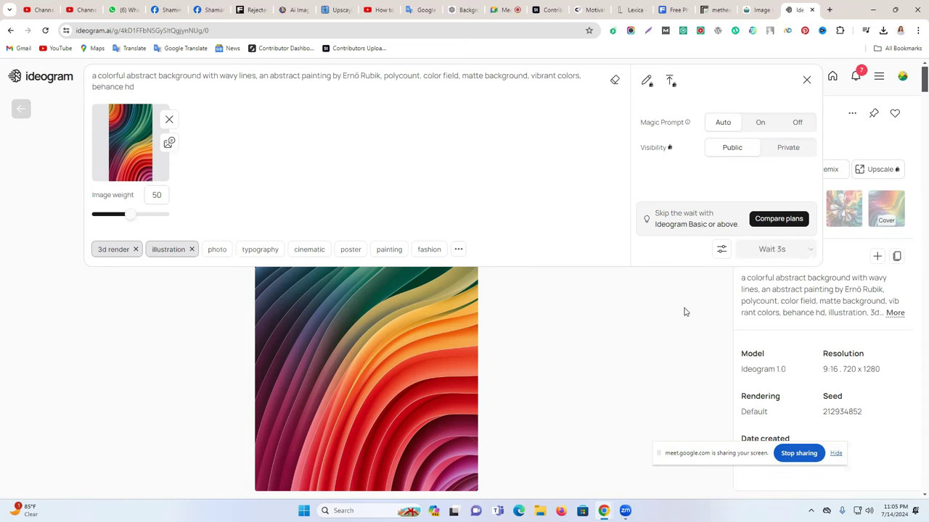
{"action": "left_click", "coordinate": [790, 250]}
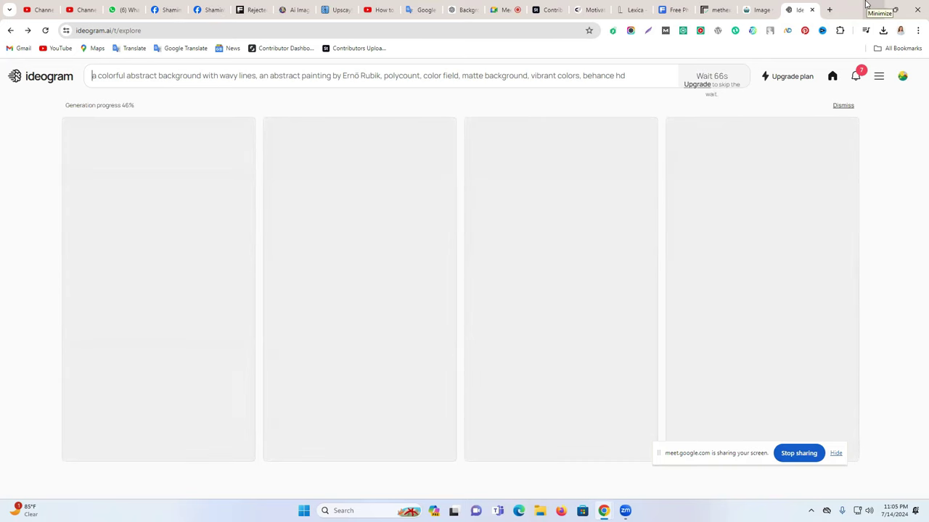
{"action": "left_click", "coordinate": [865, 5]}
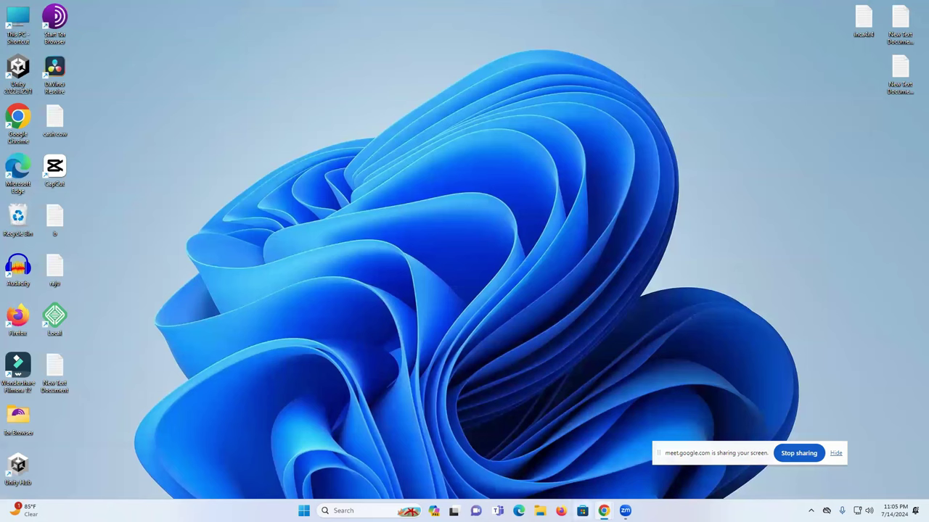
{"action": "mouse_move", "coordinate": [603, 511]}
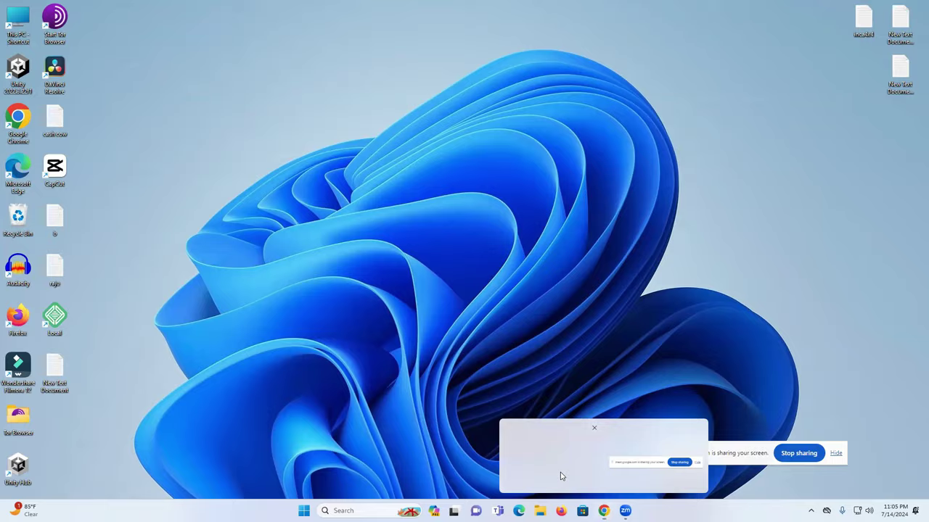
{"action": "left_click", "coordinate": [560, 476]}
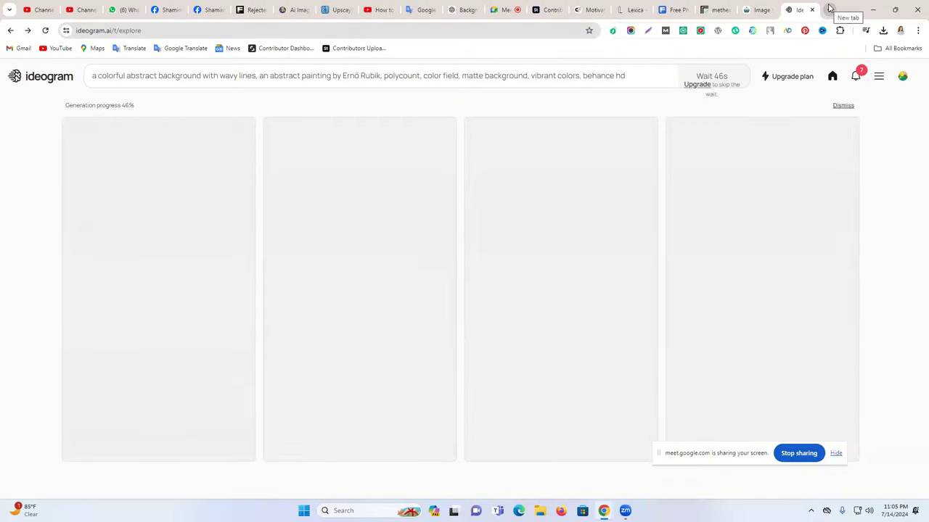
Try to reach an image upscaler at upscale.org in a new browser tab, and return to the start page.
{"action": "left_click", "coordinate": [829, 10]}
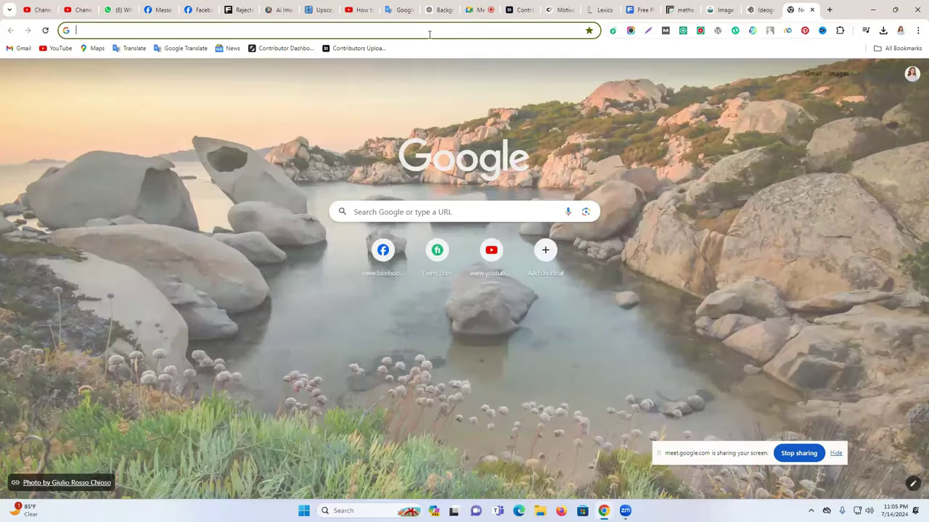
{"action": "left_click", "coordinate": [429, 34]}
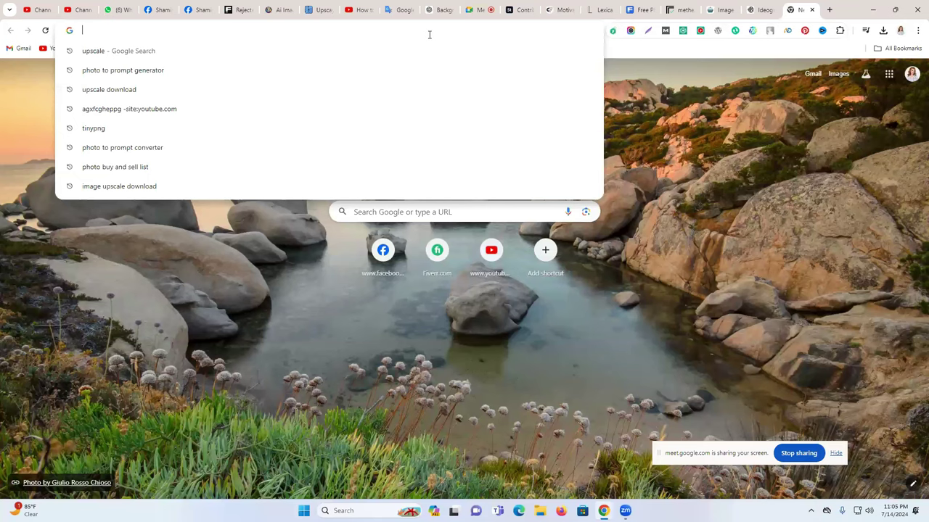
{"action": "type", "text": "ups"}
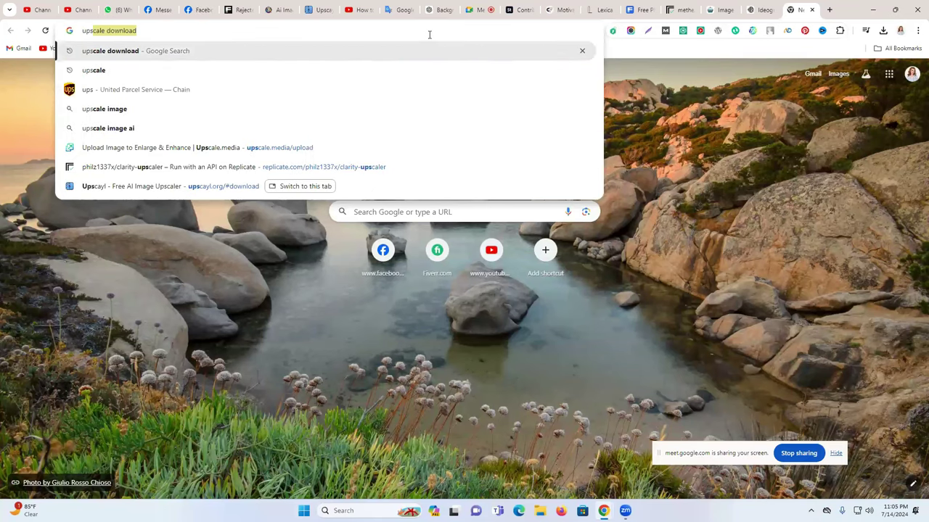
{"action": "type", "text": "ca"}
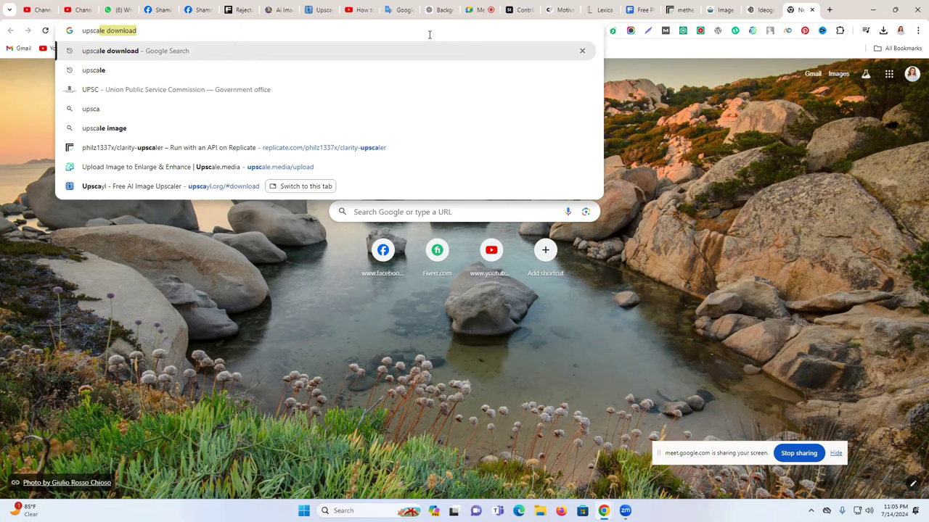
{"action": "type", "text": "le.o"}
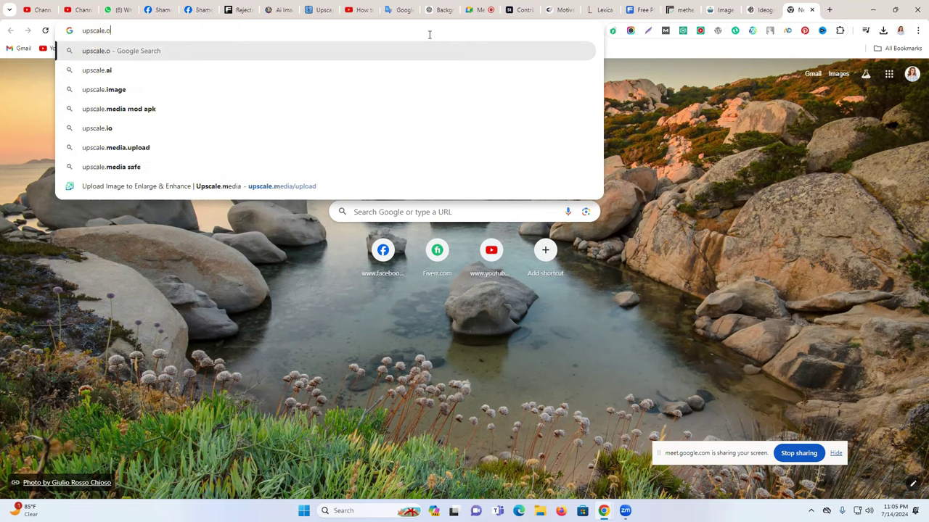
{"action": "type", "text": "rg"}
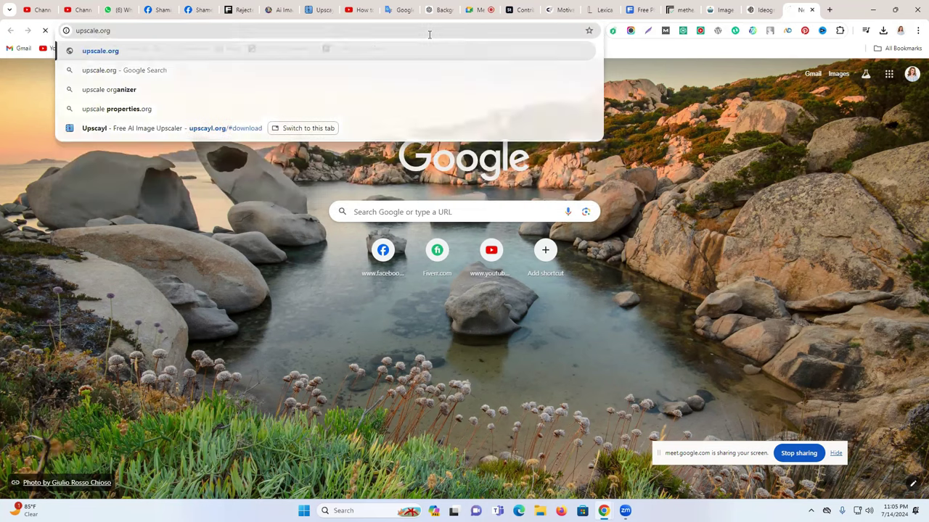
{"action": "key", "text": "Return"}
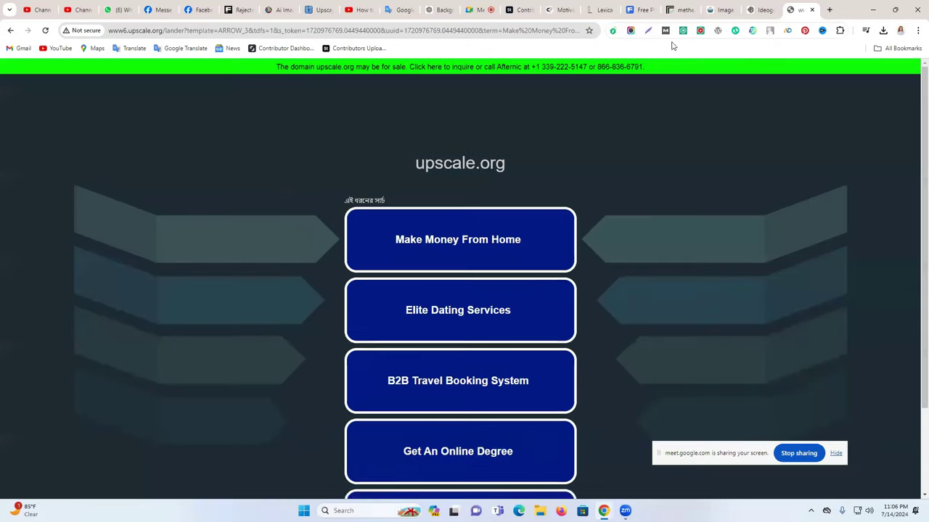
{"action": "left_click", "coordinate": [12, 31]}
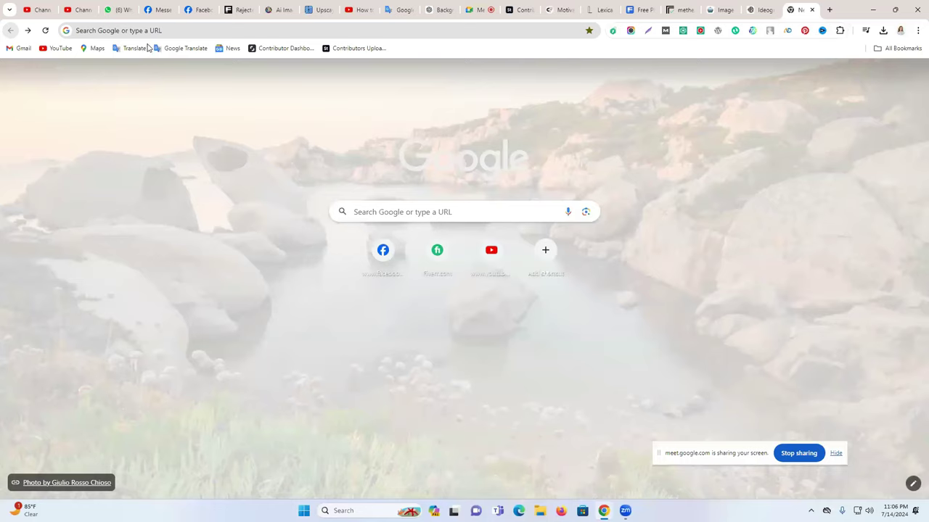
Search Google for "upscale" and look through the results.
{"action": "left_click", "coordinate": [143, 30]}
{"action": "key", "text": "Down"}
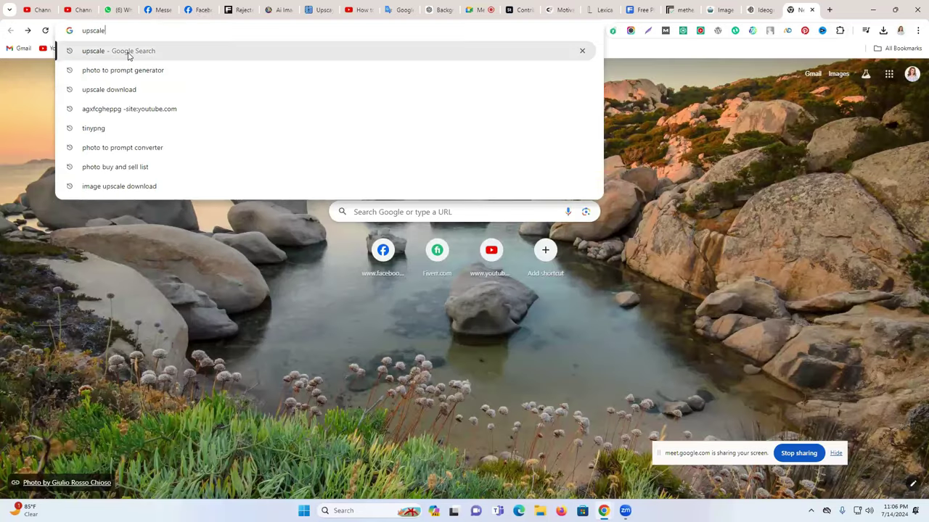
{"action": "key", "text": "Return"}
{"action": "scroll", "coordinate": [199, 238], "scroll_direction": "down", "scroll_amount": 3}
{"action": "scroll", "coordinate": [170, 77], "scroll_direction": "up", "scroll_amount": 5}
Refine the search to "upscale download" and look through the results for a downloadable upscaler.
{"action": "left_click", "coordinate": [166, 72]}
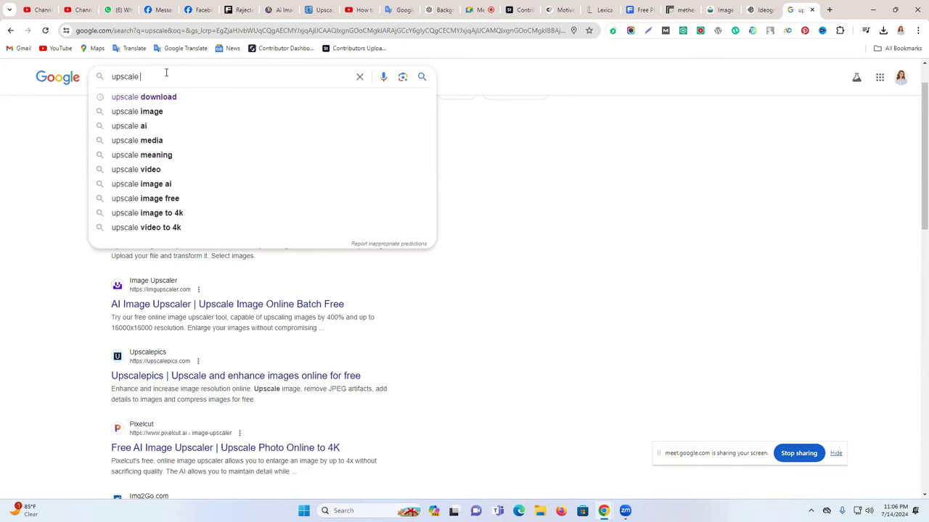
{"action": "left_click", "coordinate": [176, 97]}
{"action": "scroll", "coordinate": [217, 229], "scroll_direction": "down", "scroll_amount": 3}
{"action": "scroll", "coordinate": [222, 229], "scroll_direction": "down", "scroll_amount": 6}
{"action": "scroll", "coordinate": [218, 228], "scroll_direction": "up", "scroll_amount": 3}
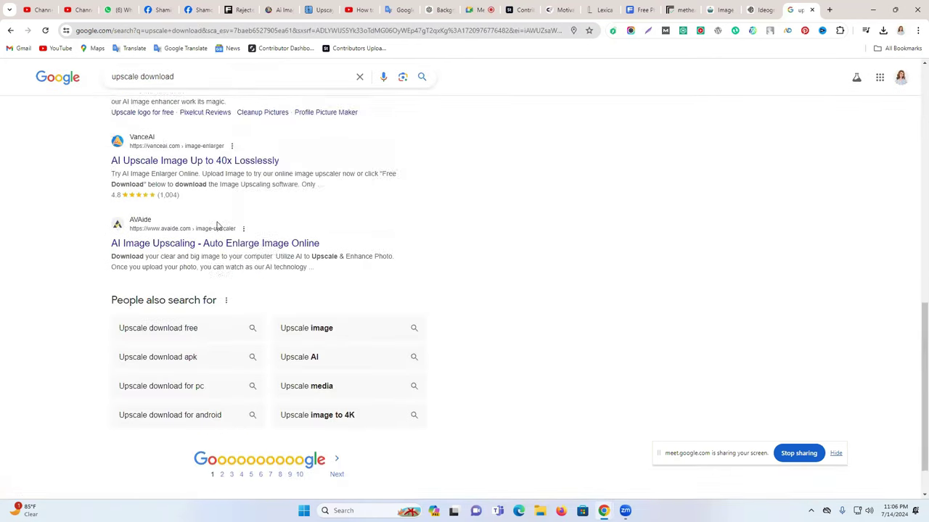
Search for "photo upscale download" and open the Upscayl AI Image Upscaler site from the second page of results.
{"action": "left_click", "coordinate": [114, 77]}
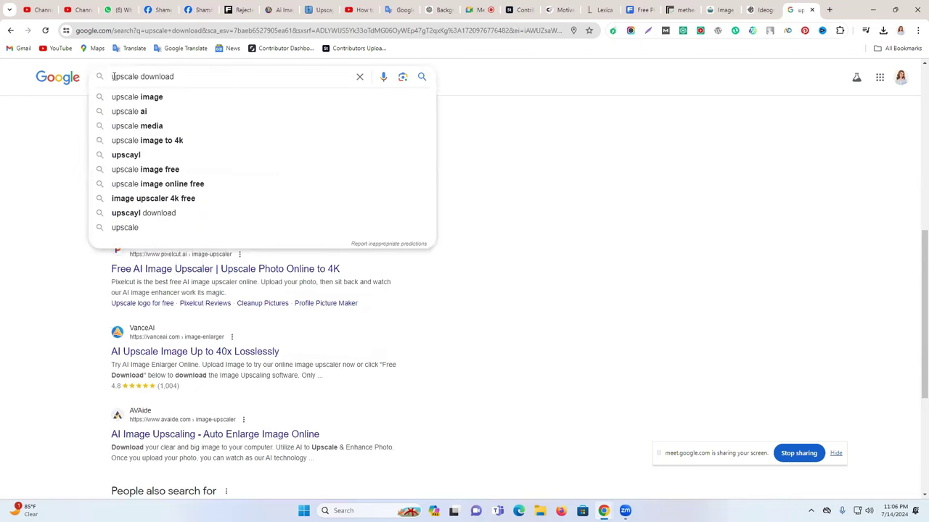
{"action": "type", "text": "photo"}
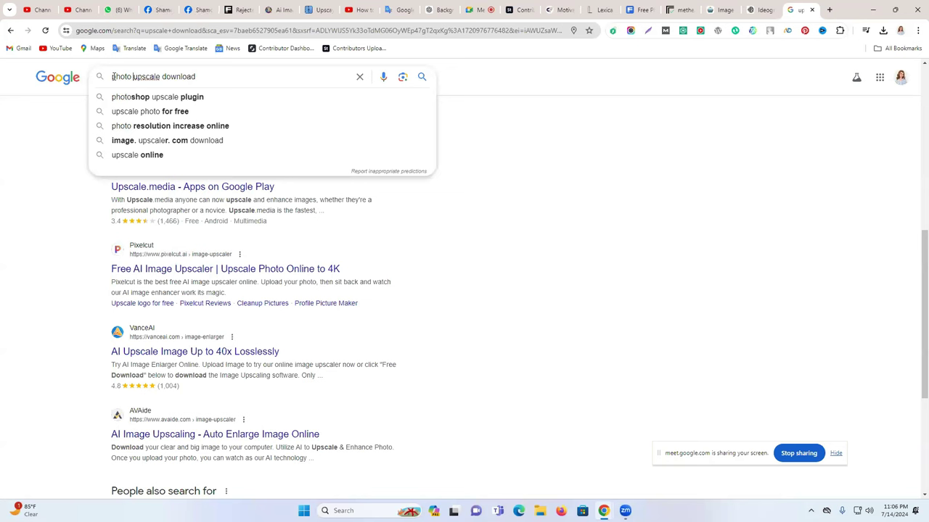
{"action": "left_click", "coordinate": [424, 77]}
{"action": "scroll", "coordinate": [428, 206], "scroll_direction": "down", "scroll_amount": 4}
{"action": "scroll", "coordinate": [428, 207], "scroll_direction": "down", "scroll_amount": 5}
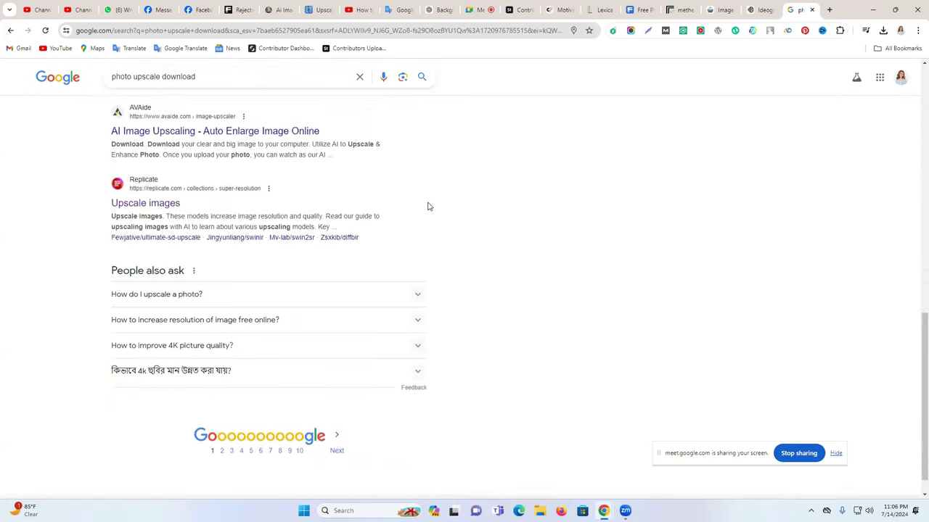
{"action": "left_click", "coordinate": [223, 424]}
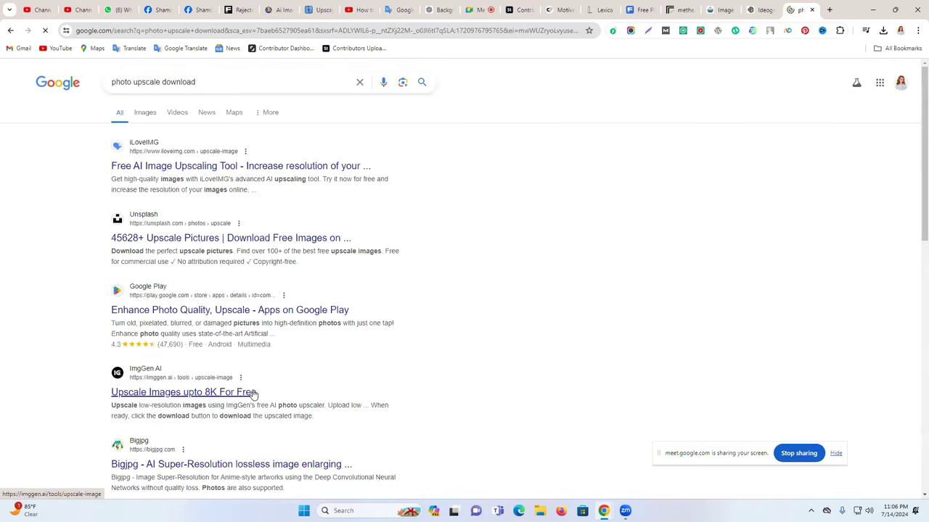
{"action": "scroll", "coordinate": [290, 274], "scroll_direction": "down", "scroll_amount": 2}
{"action": "scroll", "coordinate": [274, 274], "scroll_direction": "down", "scroll_amount": 2}
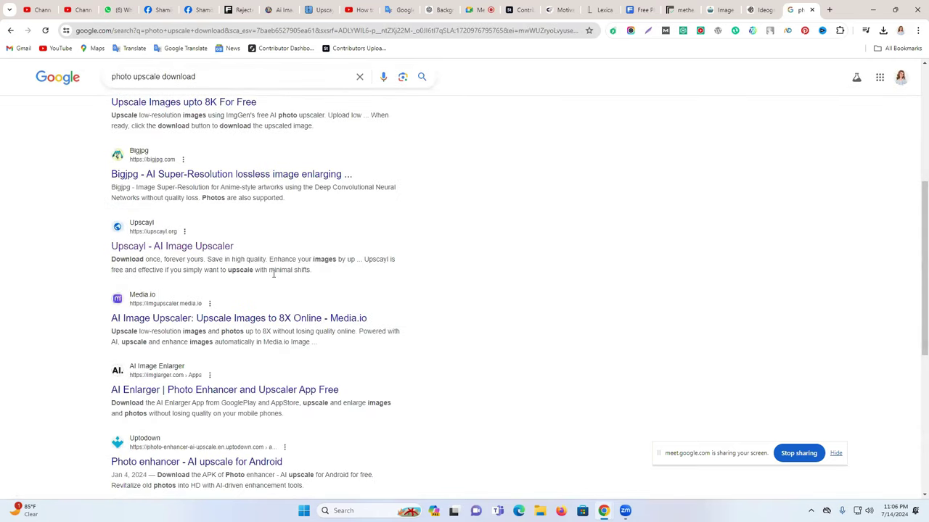
{"action": "left_click", "coordinate": [167, 248]}
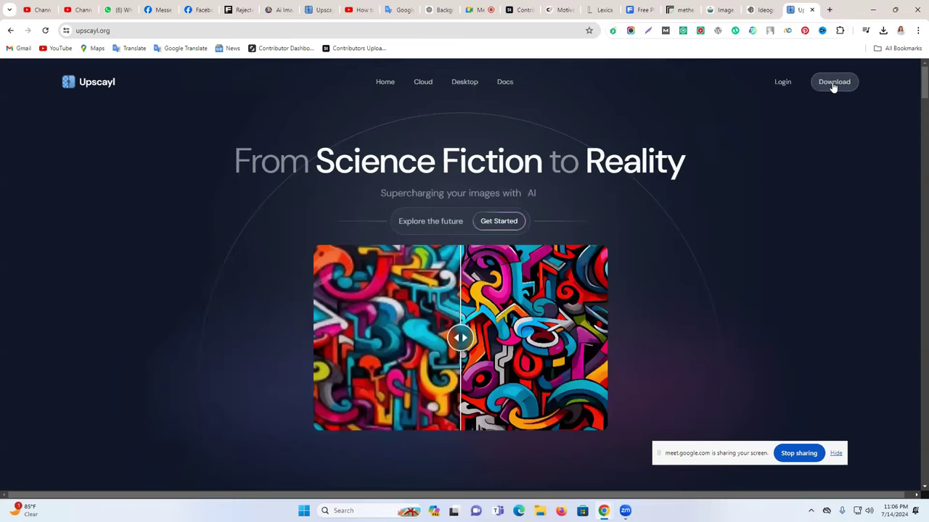
Download the Windows version of Upscayl from its download page and check the recent download history.
{"action": "left_click", "coordinate": [832, 84]}
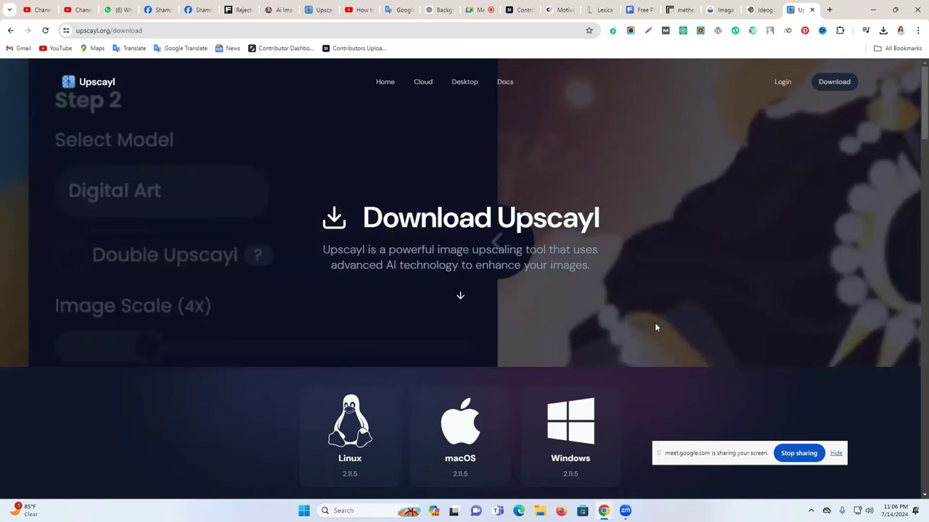
{"action": "scroll", "coordinate": [613, 392], "scroll_direction": "down", "scroll_amount": 1}
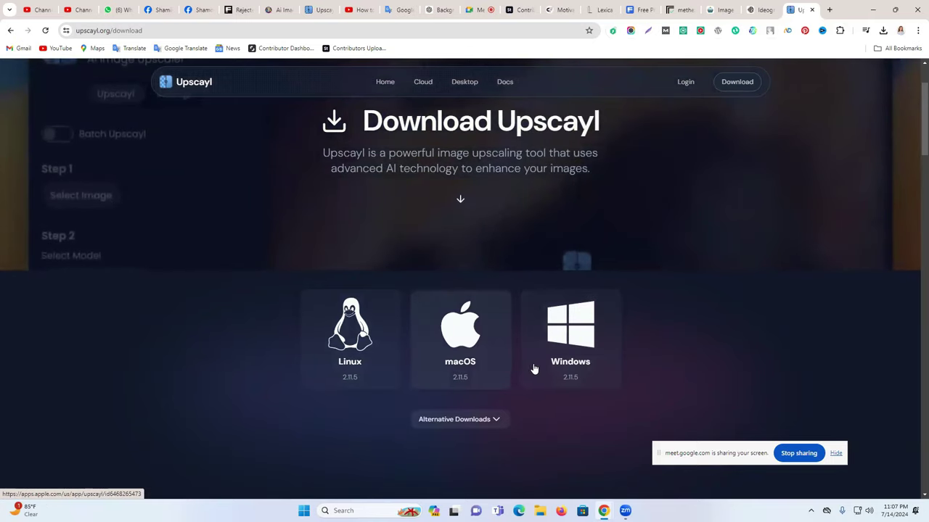
{"action": "left_click", "coordinate": [584, 347]}
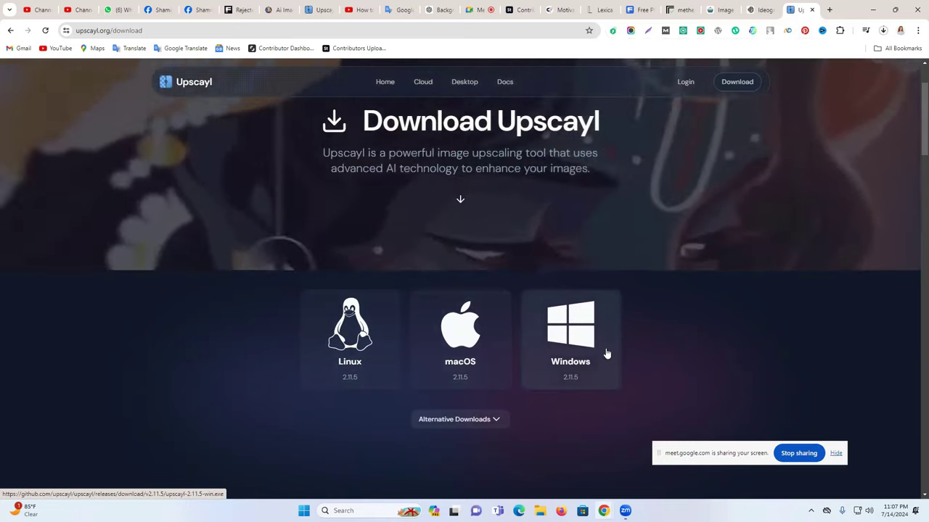
{"action": "left_click", "coordinate": [883, 30]}
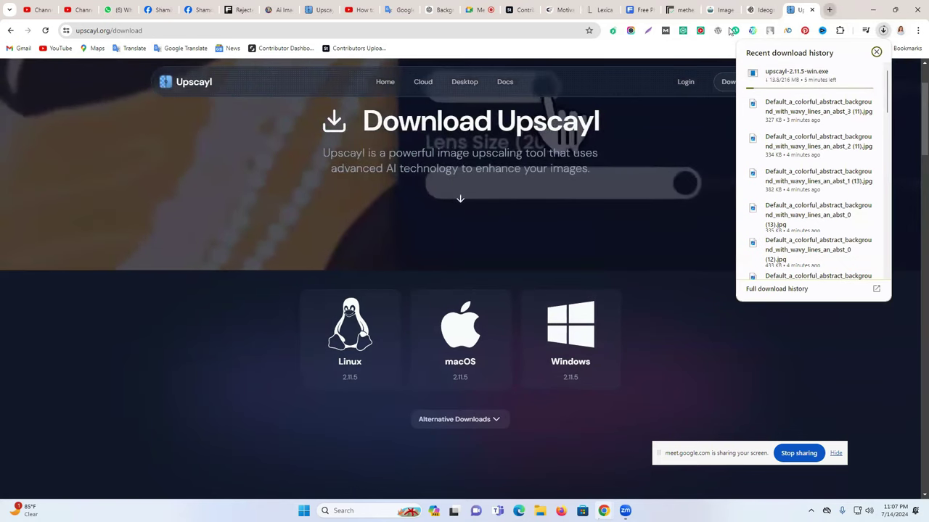
Search for "online upscale image" in a new browser tab.
{"action": "left_click", "coordinate": [829, 10]}
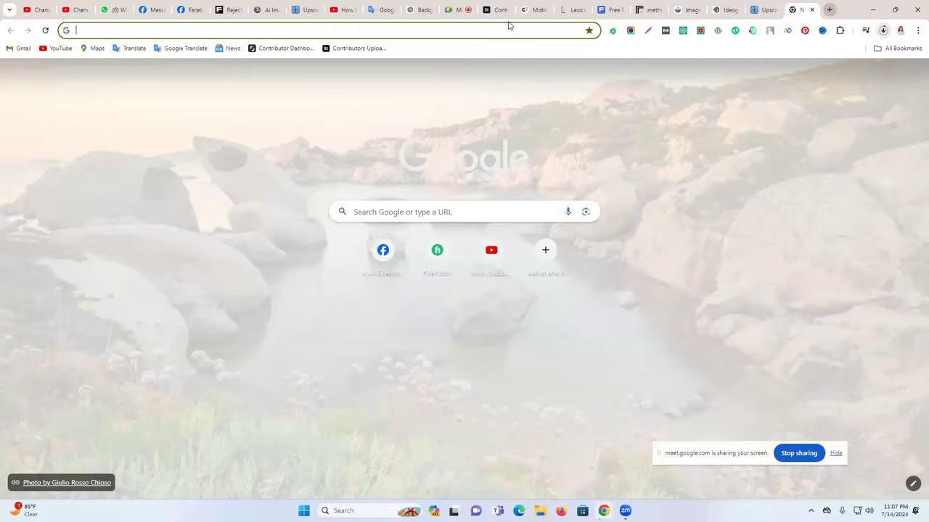
{"action": "left_click", "coordinate": [498, 29]}
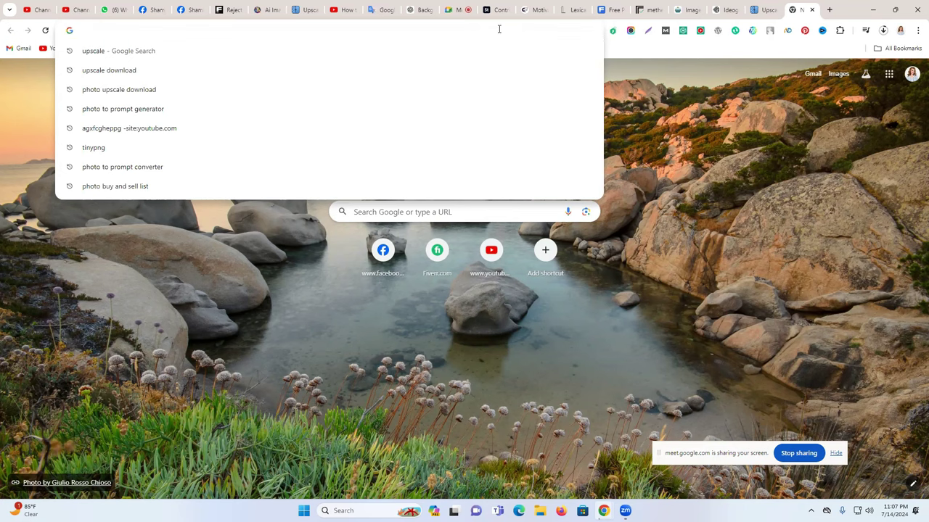
{"action": "type", "text": "on"}
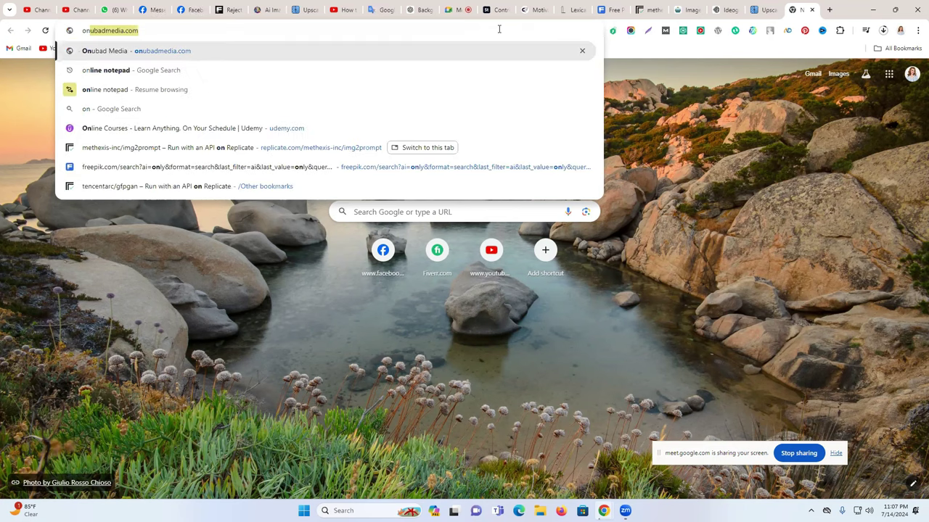
{"action": "type", "text": "line"}
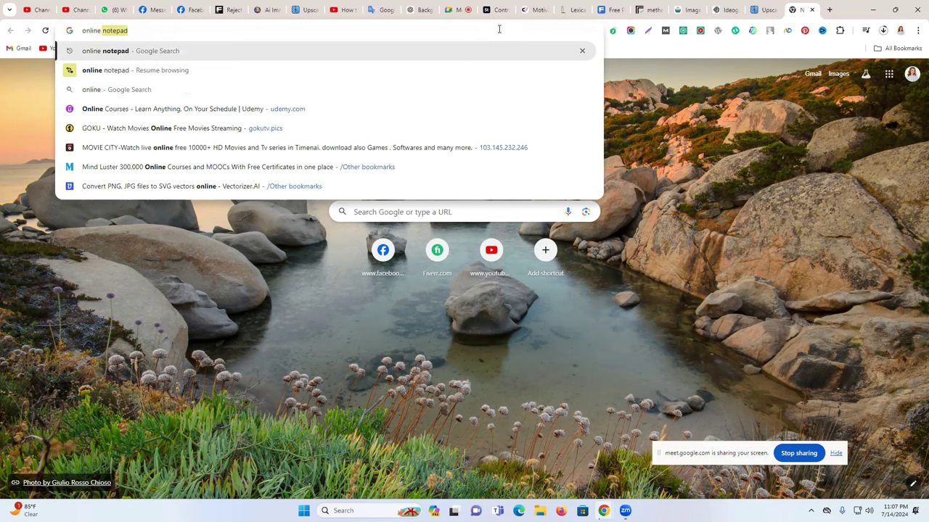
{"action": "type", "text": " up"}
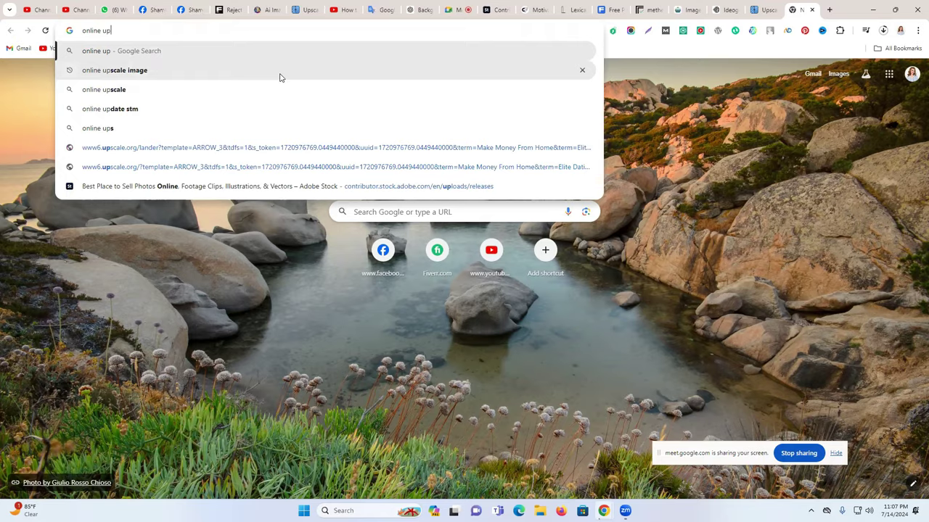
{"action": "left_click", "coordinate": [280, 73]}
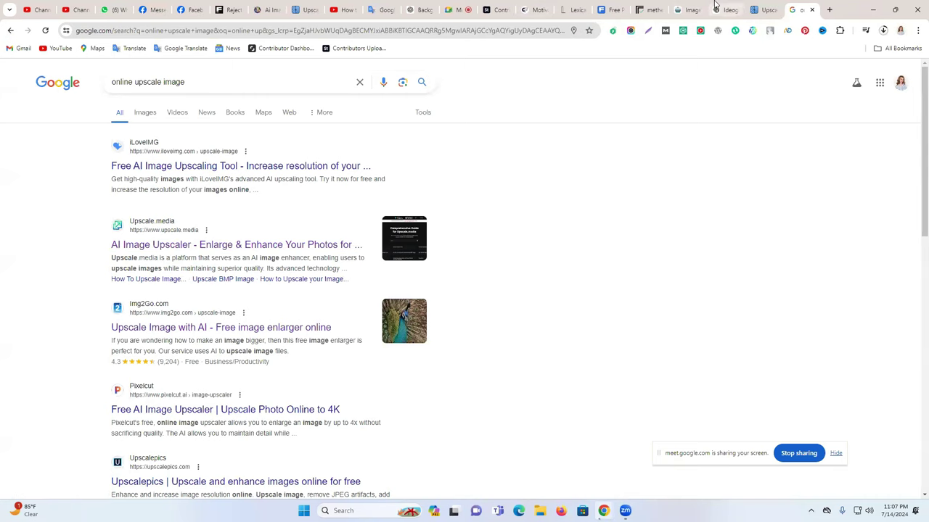
Switch to Ideogram, open and save the first remixed wavy-lines image, and view the third and fourth variations.
{"action": "left_click", "coordinate": [717, 9]}
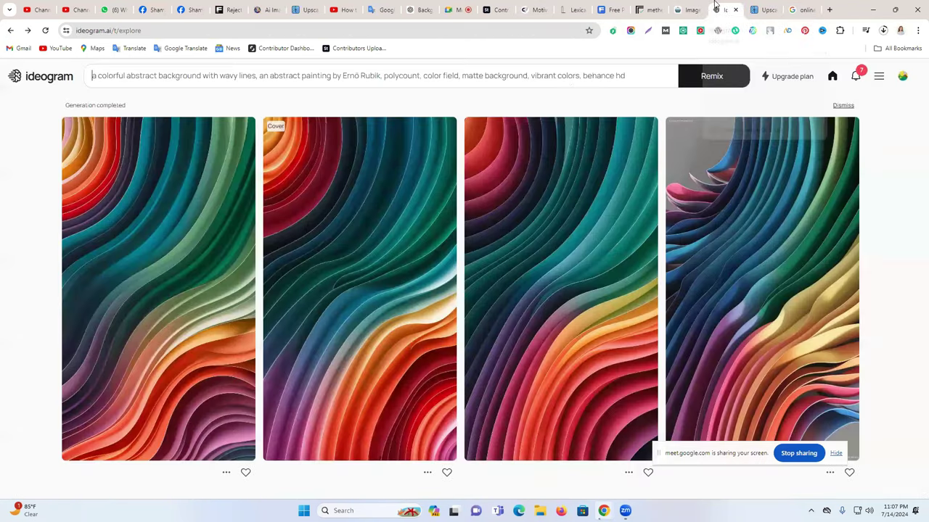
{"action": "right_click", "coordinate": [139, 207]}
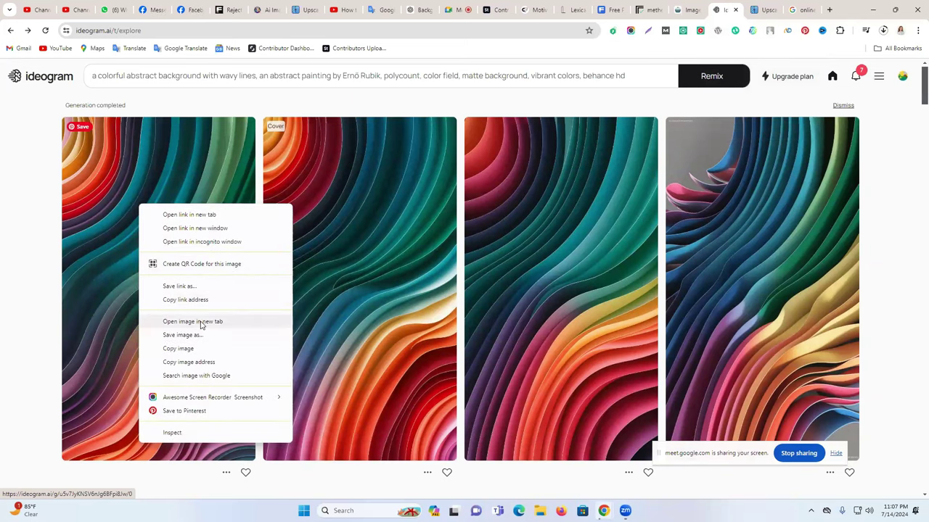
{"action": "left_click", "coordinate": [109, 263]}
{"action": "right_click", "coordinate": [350, 241]}
{"action": "left_click", "coordinate": [396, 264]}
{"action": "key", "text": "Return"}
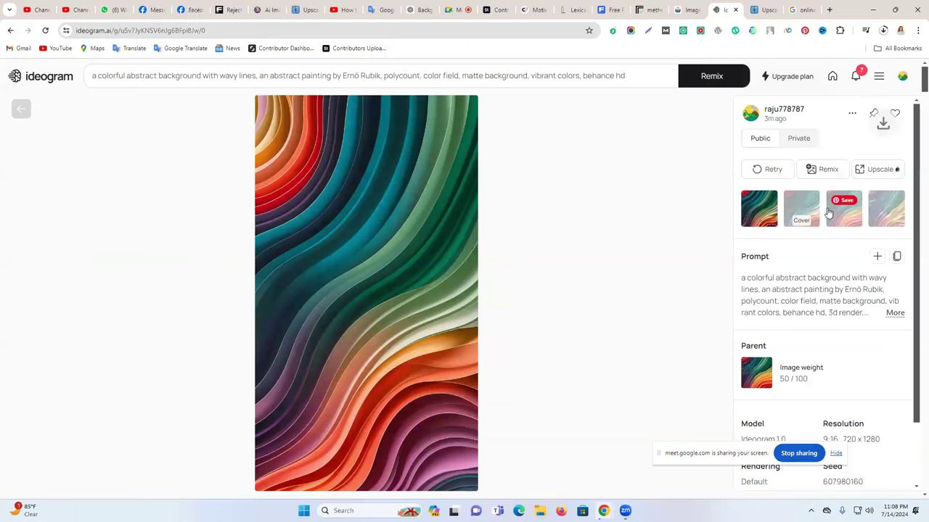
{"action": "left_click", "coordinate": [828, 212]}
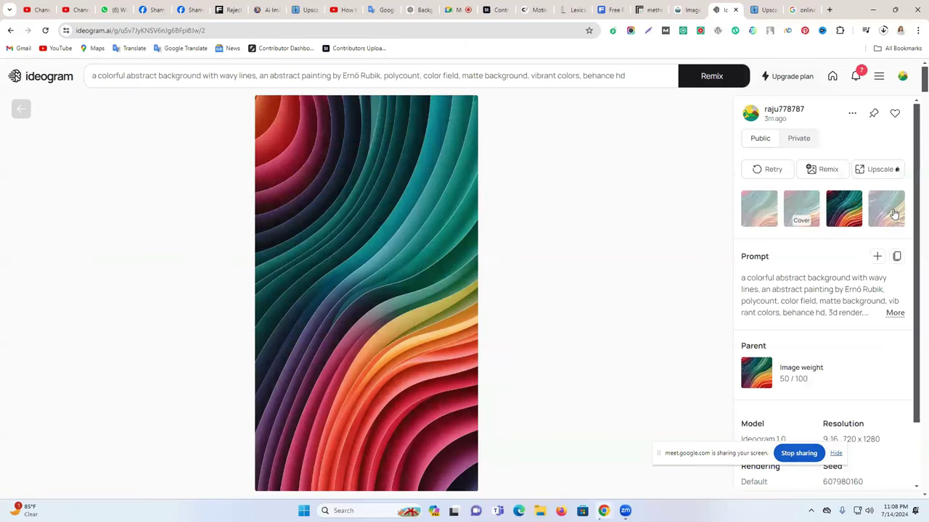
{"action": "left_click", "coordinate": [894, 213]}
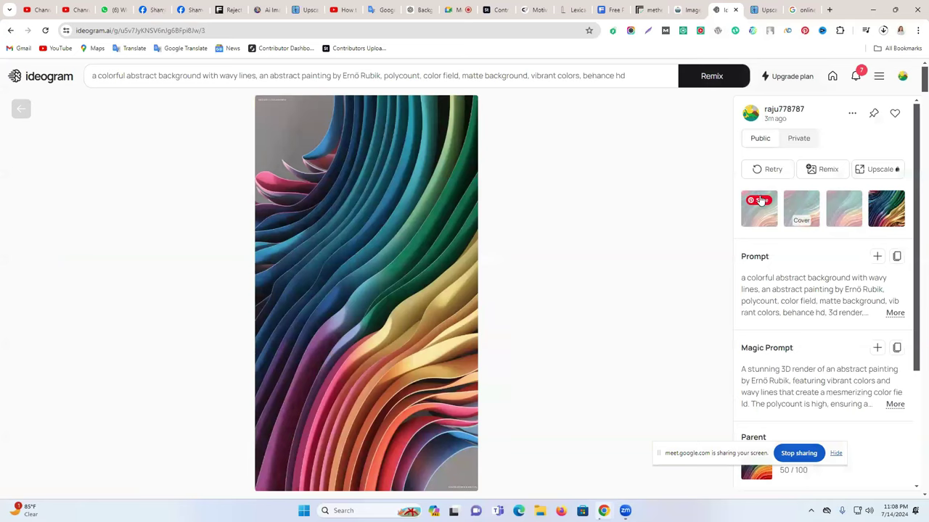
Open Upscale.media from the "online upscale image" results and upload the saved Ideogram wavy-lines image from Downloads.
{"action": "left_click", "coordinate": [798, 9]}
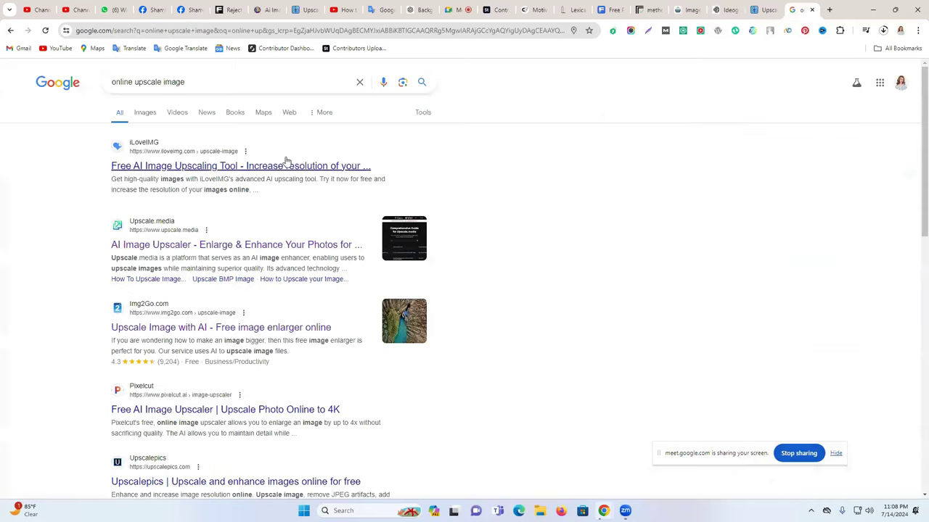
{"action": "left_click", "coordinate": [165, 247]}
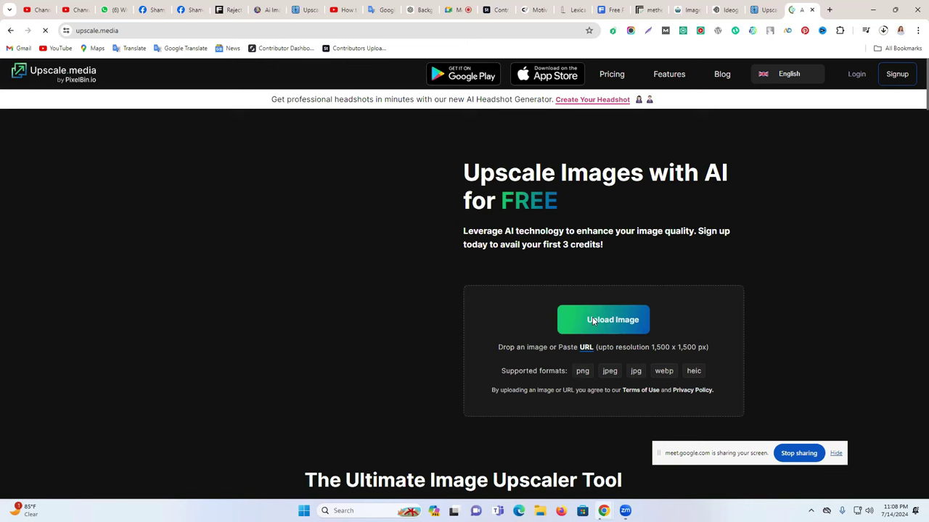
{"action": "left_click", "coordinate": [603, 321]}
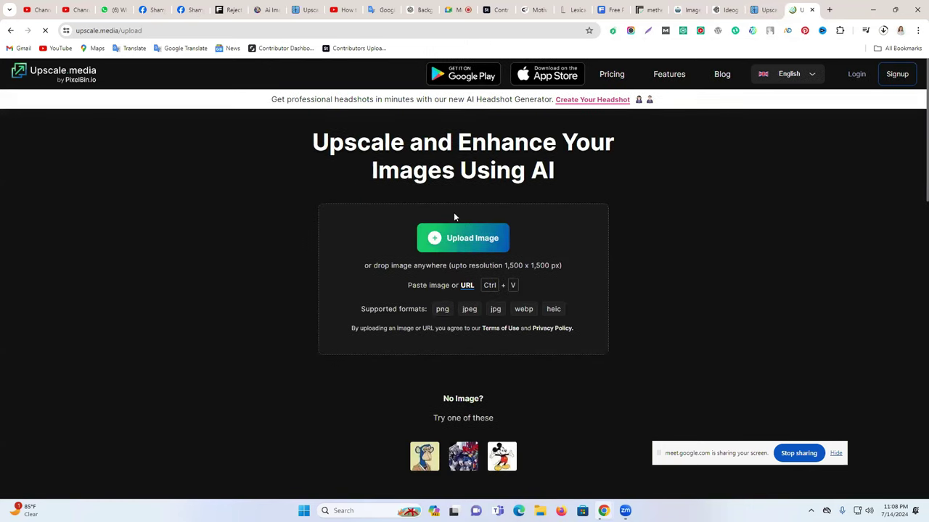
{"action": "left_click", "coordinate": [451, 241]}
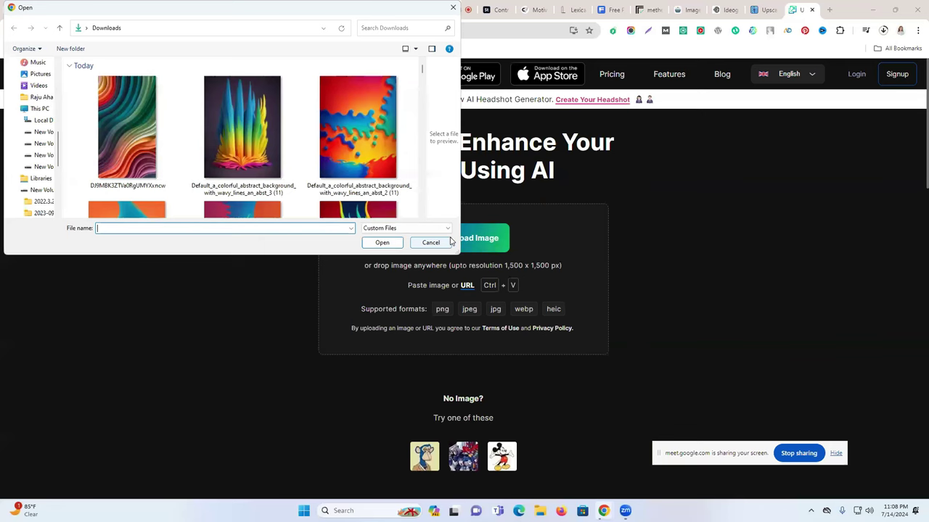
{"action": "left_click", "coordinate": [114, 148]}
{"action": "left_click", "coordinate": [382, 242]}
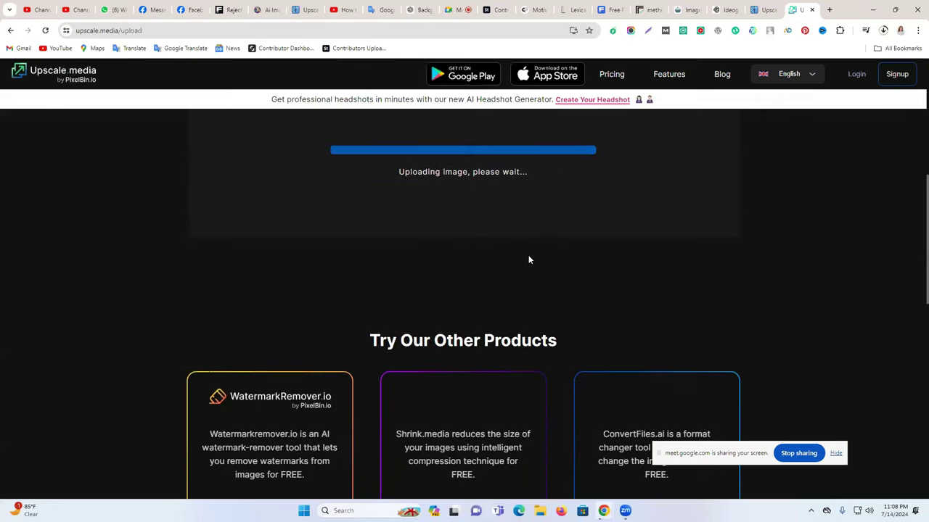
Wait for Upscale.media to process the image, and examine the normal and AI upscaled versions with their upscale and download options.
{"action": "scroll", "coordinate": [493, 280], "scroll_direction": "up", "scroll_amount": 1}
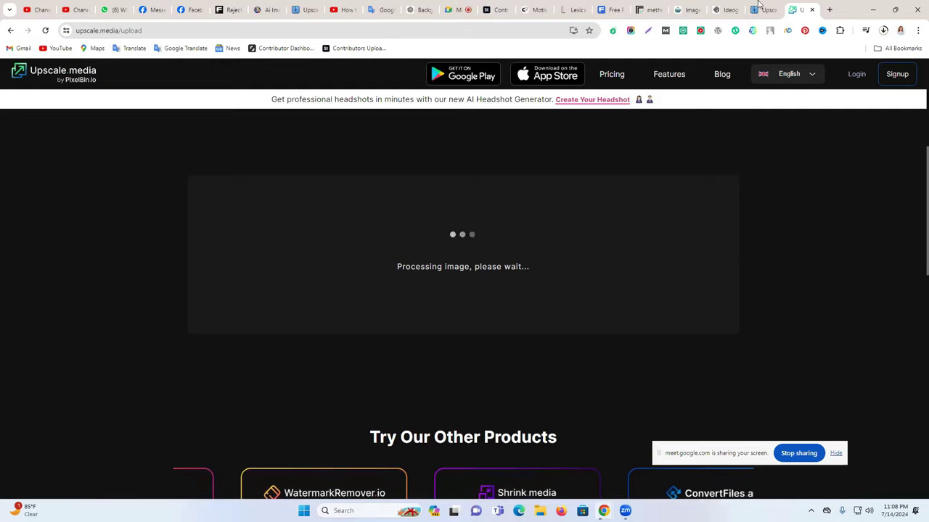
{"action": "key", "text": "ctrl+shift+Tab"}
{"action": "key", "text": "ctrl+Tab"}
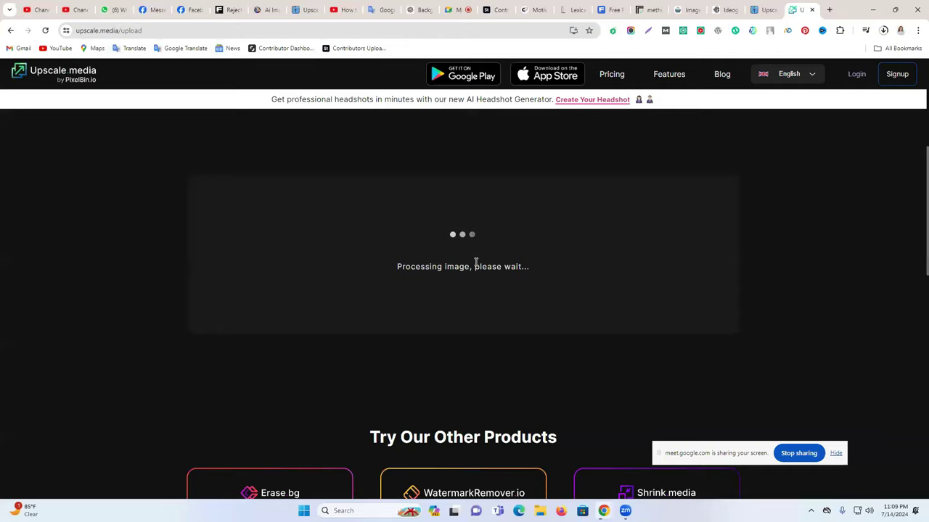
{"action": "scroll", "coordinate": [476, 263], "scroll_direction": "down", "scroll_amount": 2}
{"action": "scroll", "coordinate": [474, 262], "scroll_direction": "up", "scroll_amount": 3}
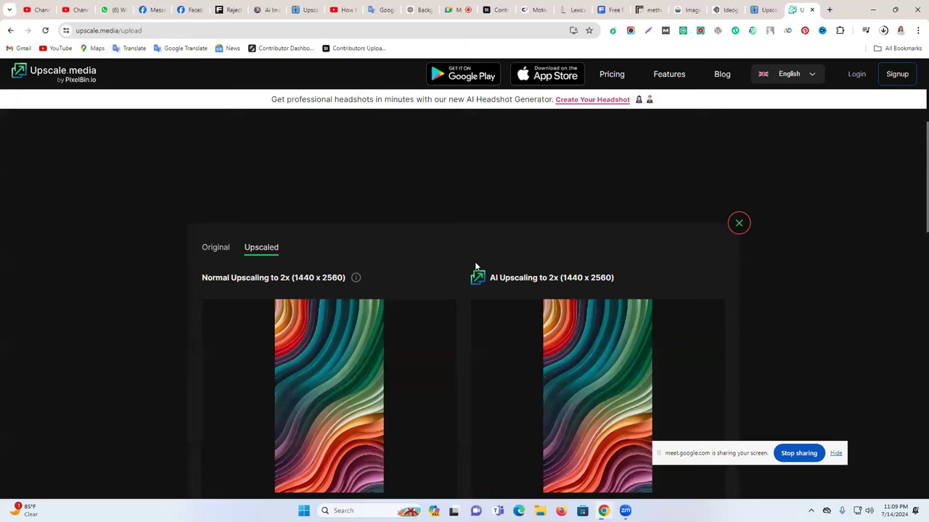
{"action": "scroll", "coordinate": [784, 246], "scroll_direction": "down", "scroll_amount": 2}
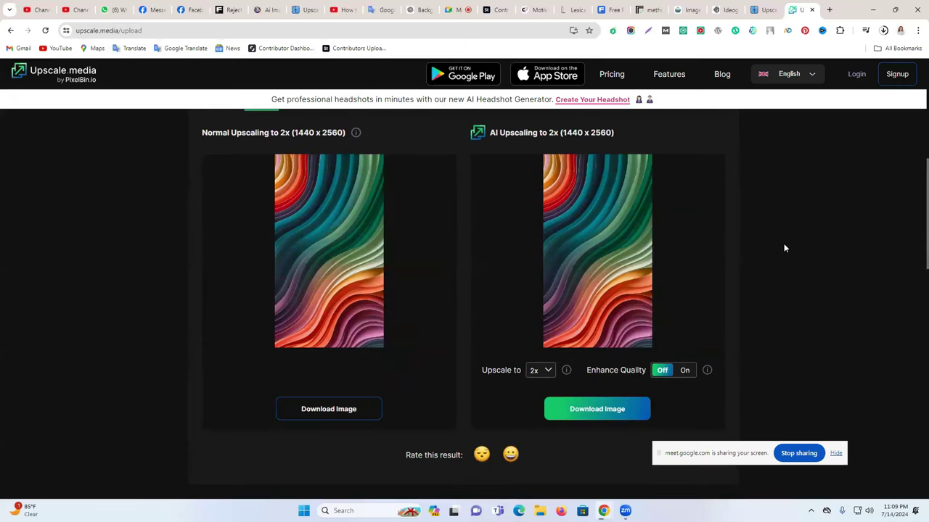
{"action": "scroll", "coordinate": [784, 248], "scroll_direction": "up", "scroll_amount": 1}
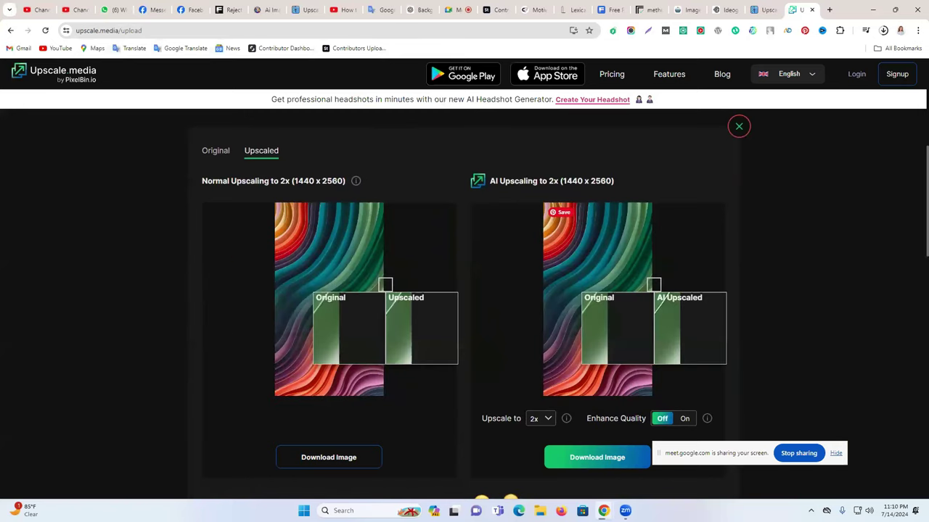
{"action": "scroll", "coordinate": [713, 274], "scroll_direction": "down", "scroll_amount": 2}
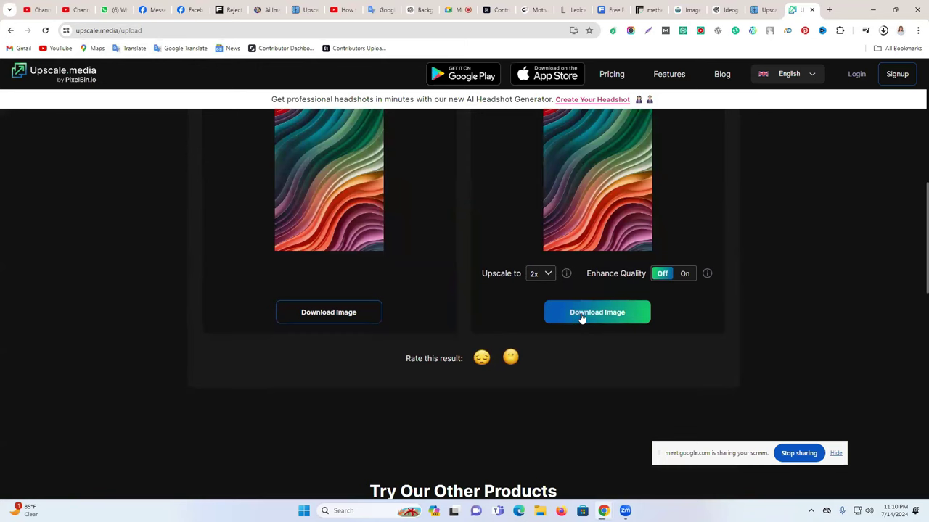
Download the AI-upscaled wavy-lines image at 2x with quality enhancement off, and check the recent downloads.
{"action": "left_click", "coordinate": [580, 317]}
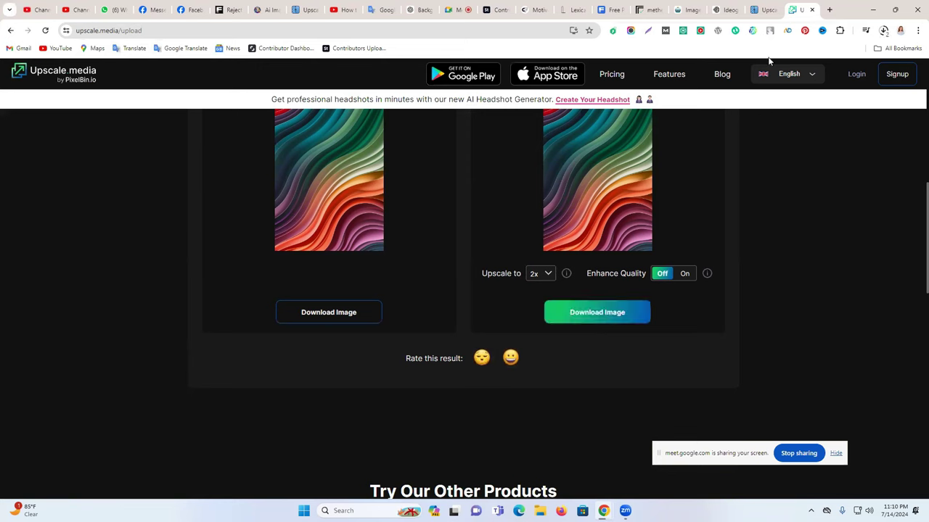
{"action": "left_click", "coordinate": [883, 31]}
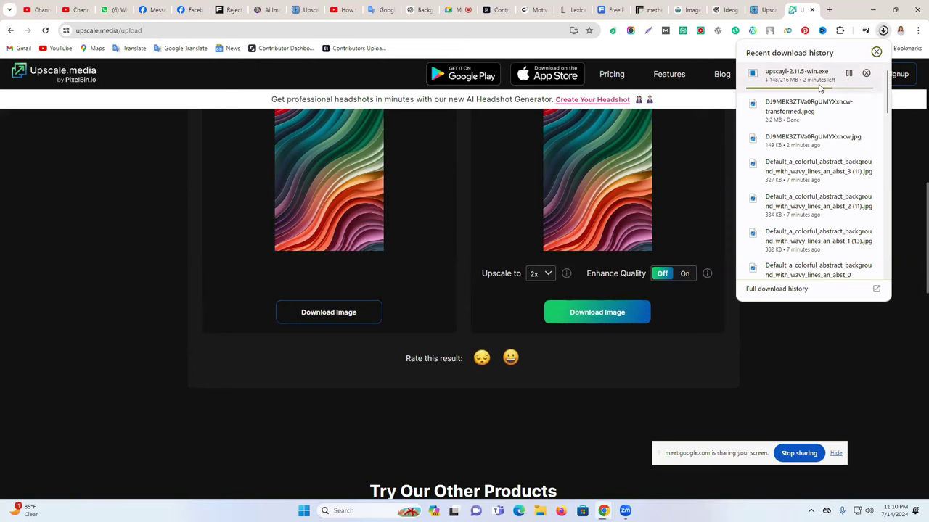
Search for "wifi speed test" in a new browser tab and open Speedtest by Ookla from the results.
{"action": "left_click", "coordinate": [830, 9]}
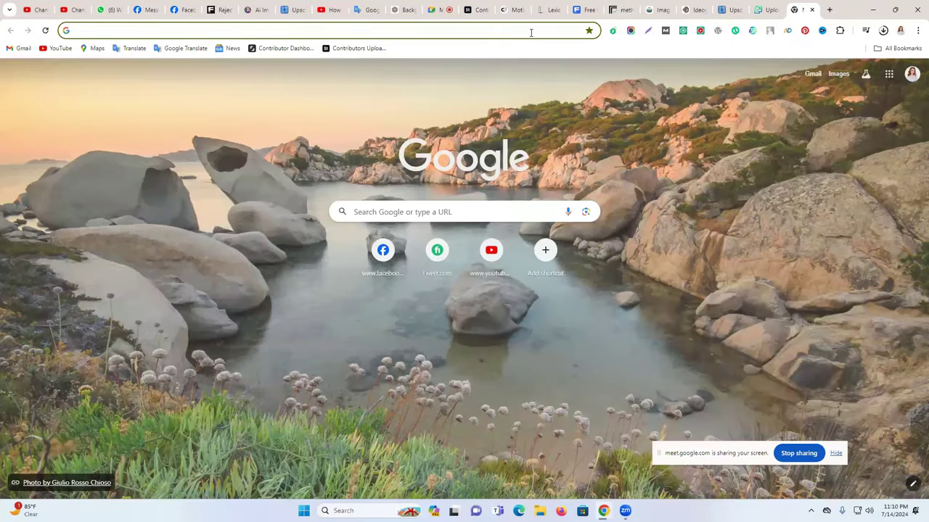
{"action": "left_click", "coordinate": [530, 33]}
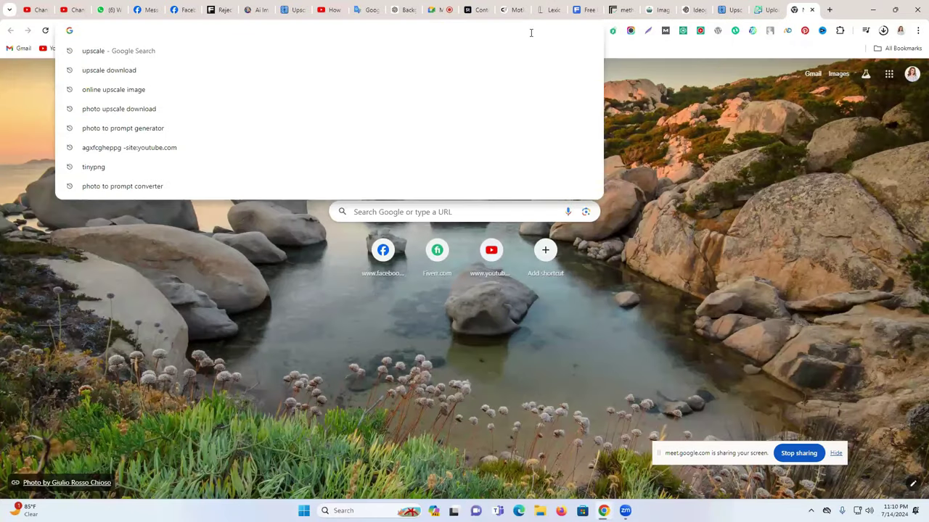
{"action": "type", "text": "web.whatsapp.com"}
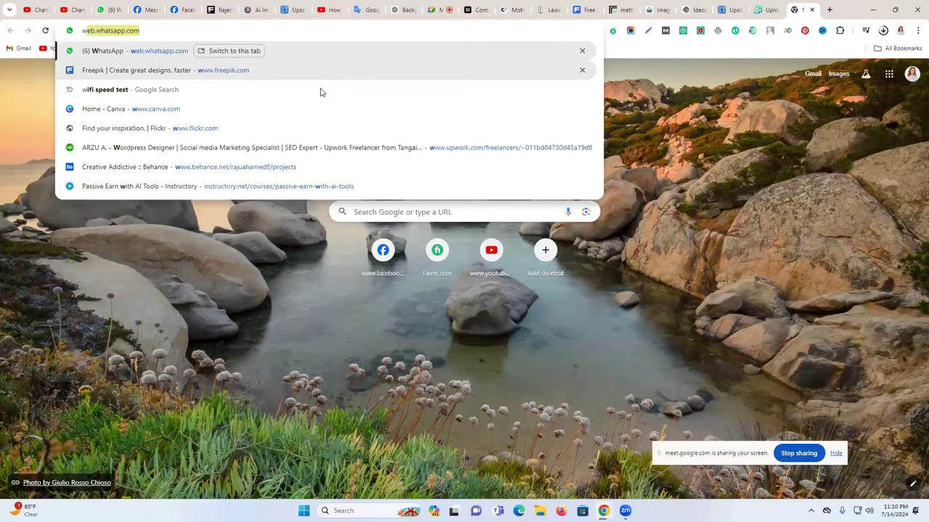
{"action": "key", "text": "Down"}
{"action": "key", "text": "Down"}
{"action": "key", "text": "Return"}
{"action": "left_click", "coordinate": [168, 291]}
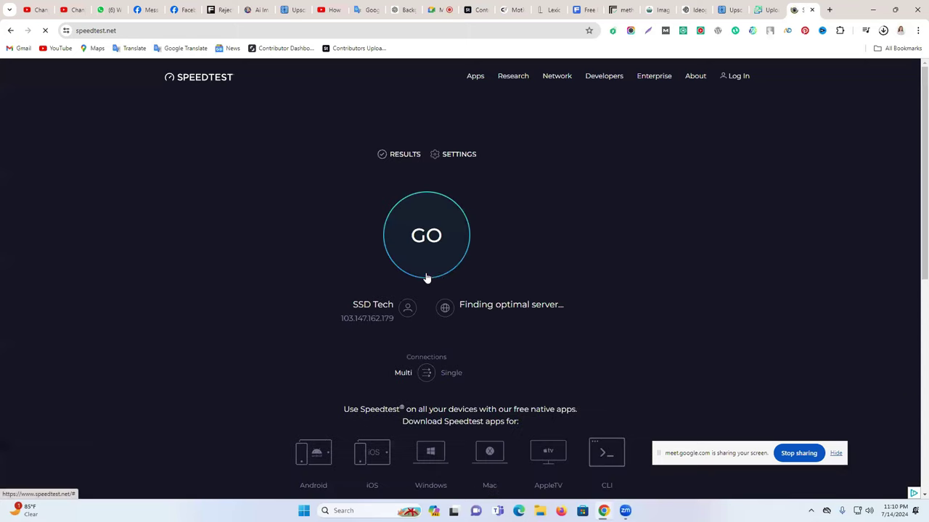
Start the internet speed test on Speedtest and allow the site to know the location.
{"action": "left_click", "coordinate": [452, 251]}
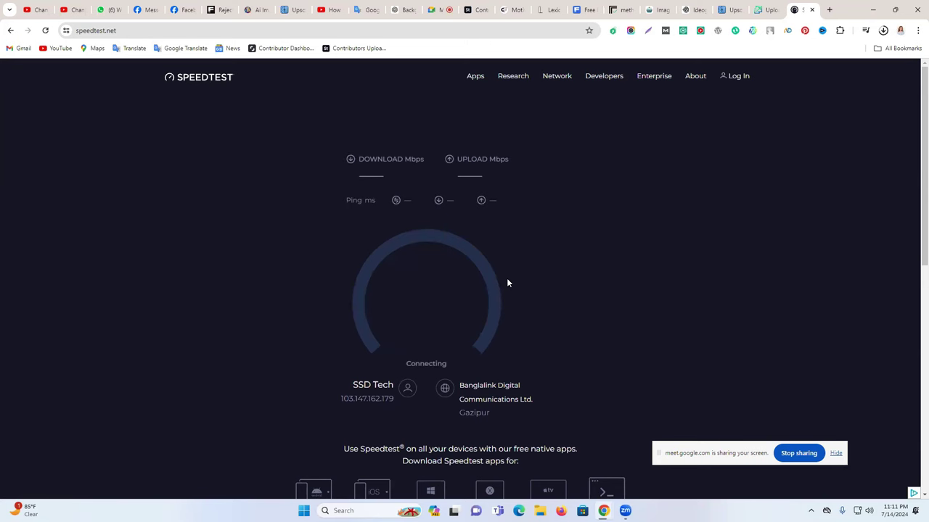
{"action": "scroll", "coordinate": [506, 278], "scroll_direction": "down", "scroll_amount": 2}
{"action": "scroll", "coordinate": [506, 278], "scroll_direction": "up", "scroll_amount": 2}
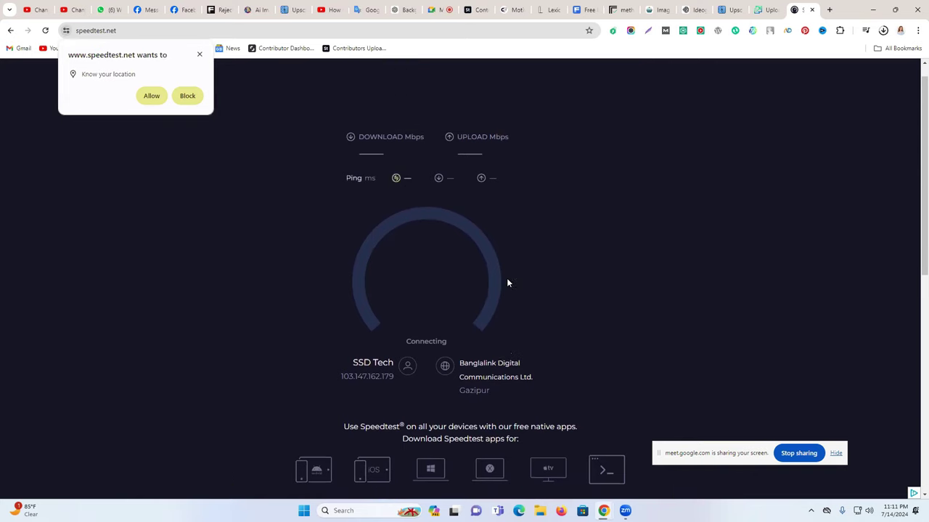
{"action": "left_click", "coordinate": [151, 96]}
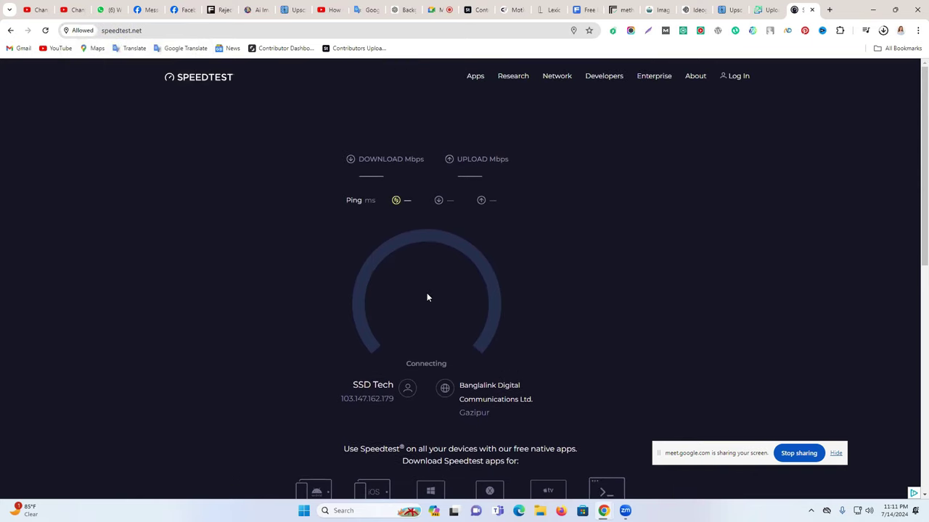
{"action": "scroll", "coordinate": [427, 298], "scroll_direction": "down", "scroll_amount": 2}
{"action": "scroll", "coordinate": [427, 297], "scroll_direction": "up", "scroll_amount": 2}
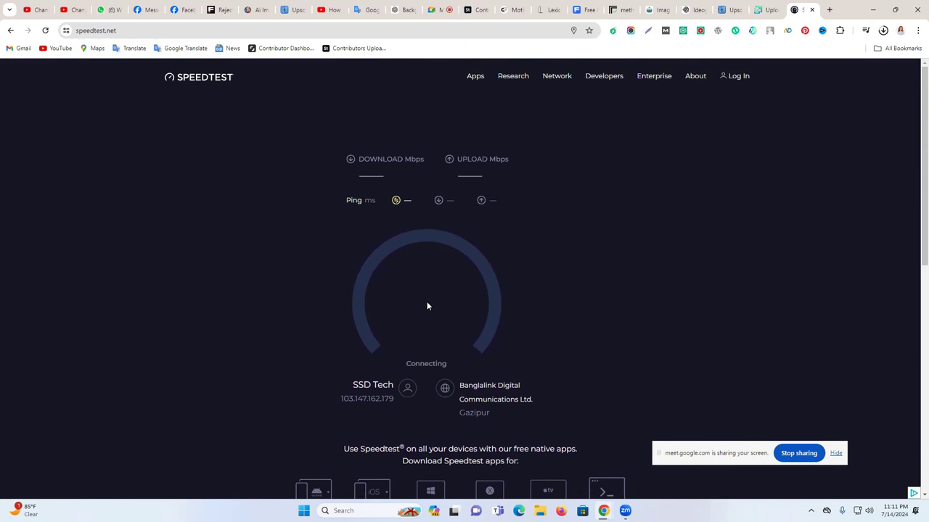
Reload Speedtest, run the speed test again, and check the progress of the upscayl-2.11.5-win.exe download.
{"action": "key", "text": "F5"}
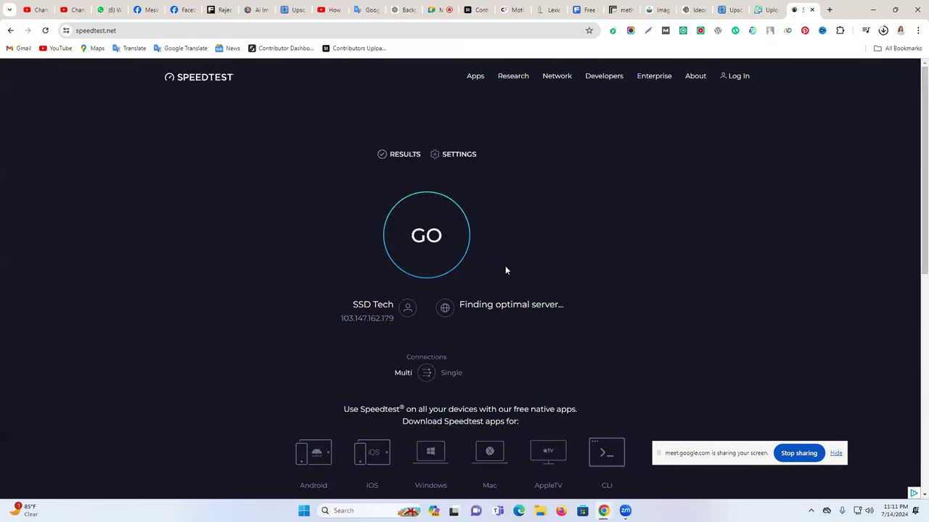
{"action": "left_click", "coordinate": [439, 237]}
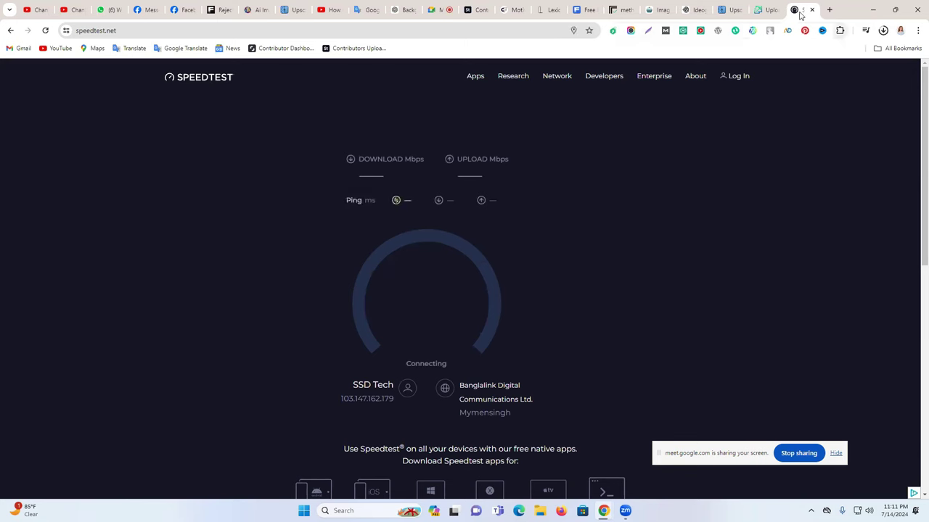
{"action": "left_click", "coordinate": [829, 10]}
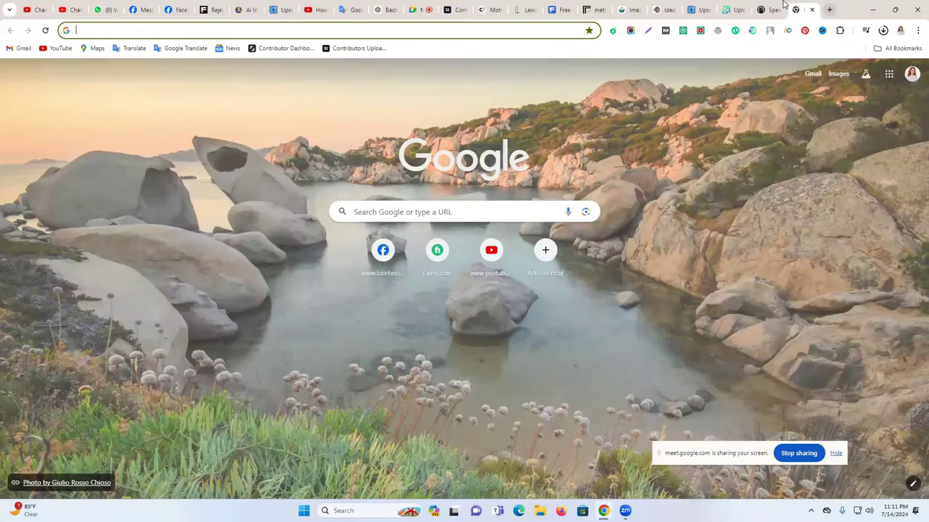
{"action": "key", "text": "ctrl+shift+Tab"}
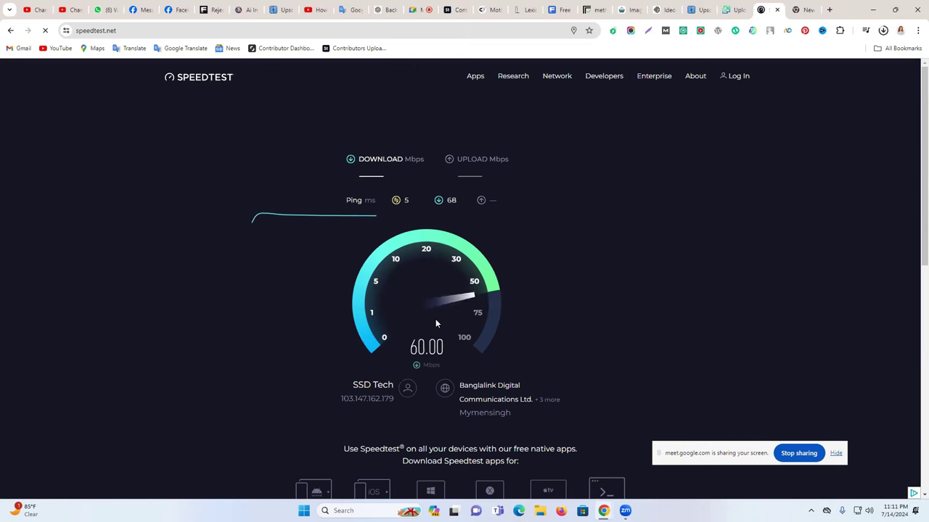
{"action": "left_click", "coordinate": [883, 30]}
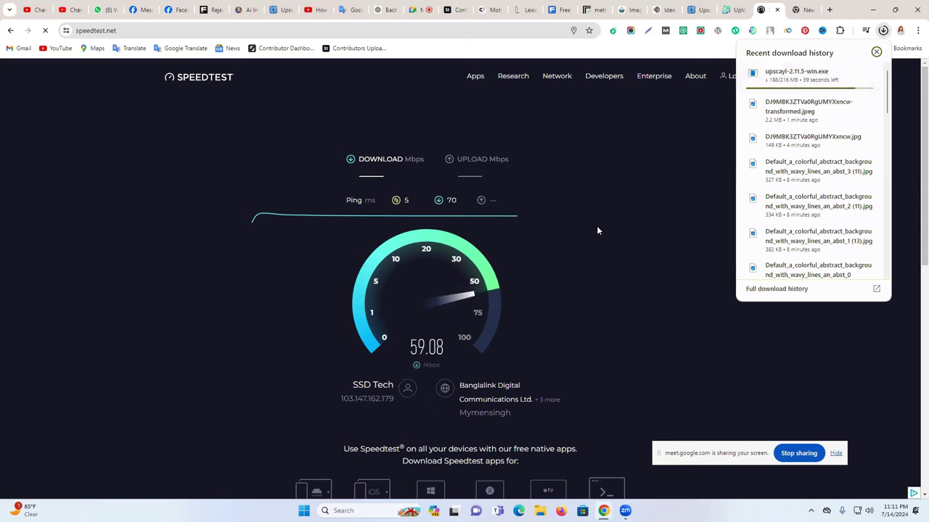
Measure the connection speed with Fast.com from the search results, and recheck the Upscayl installer's download progress.
{"action": "left_click", "coordinate": [10, 31]}
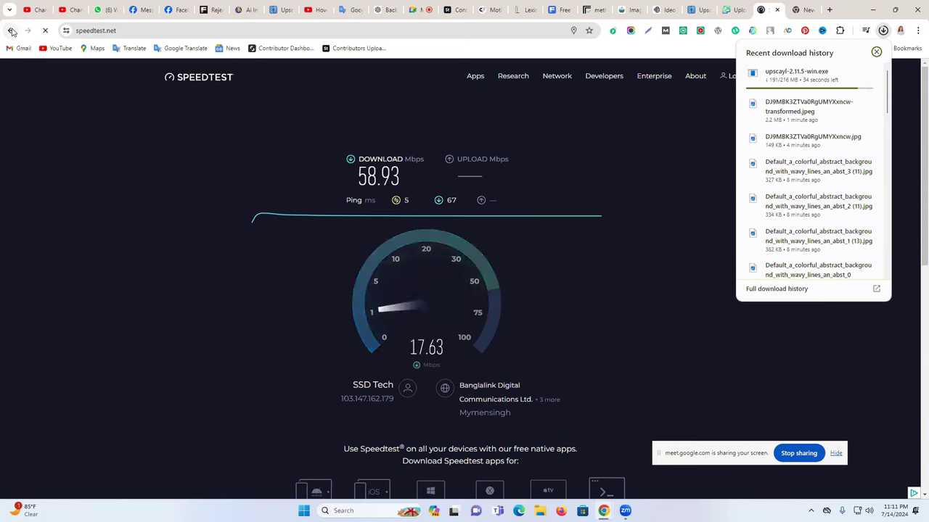
{"action": "left_click", "coordinate": [116, 169]}
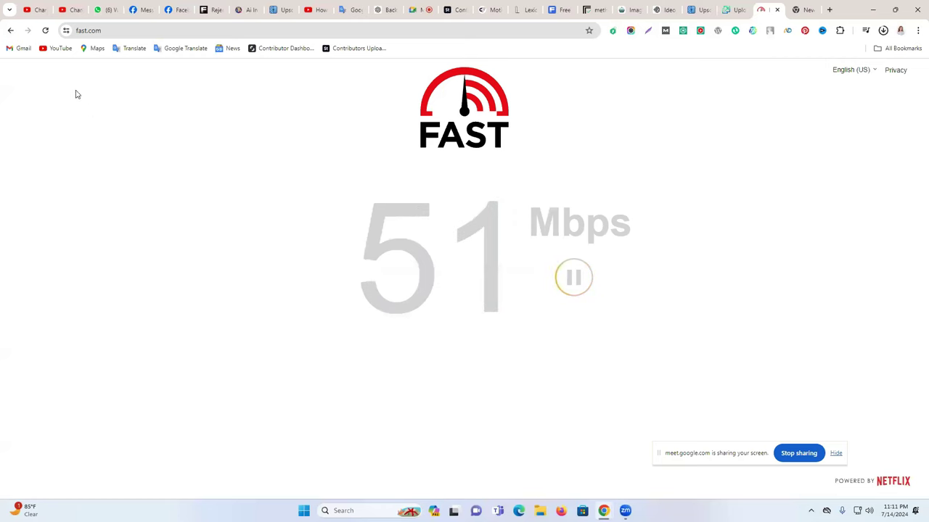
{"action": "left_click", "coordinate": [11, 32]}
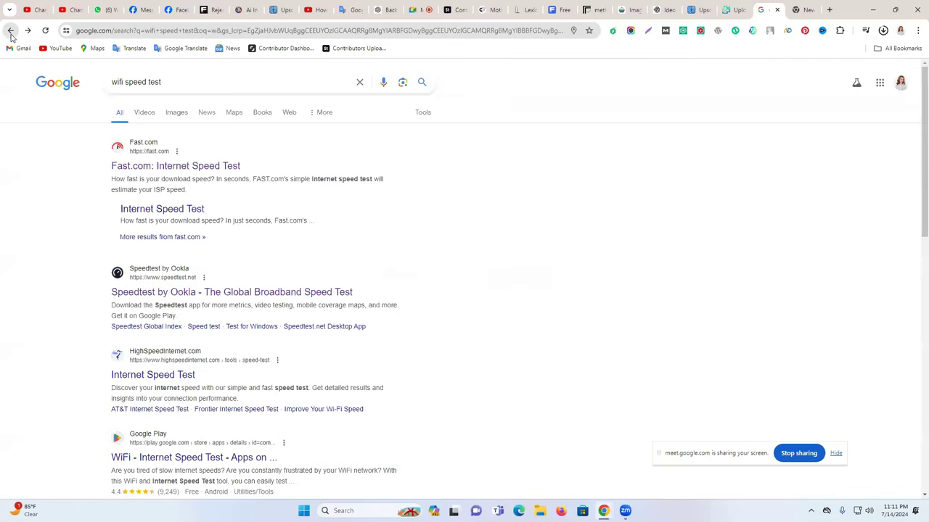
{"action": "left_click", "coordinate": [884, 31]}
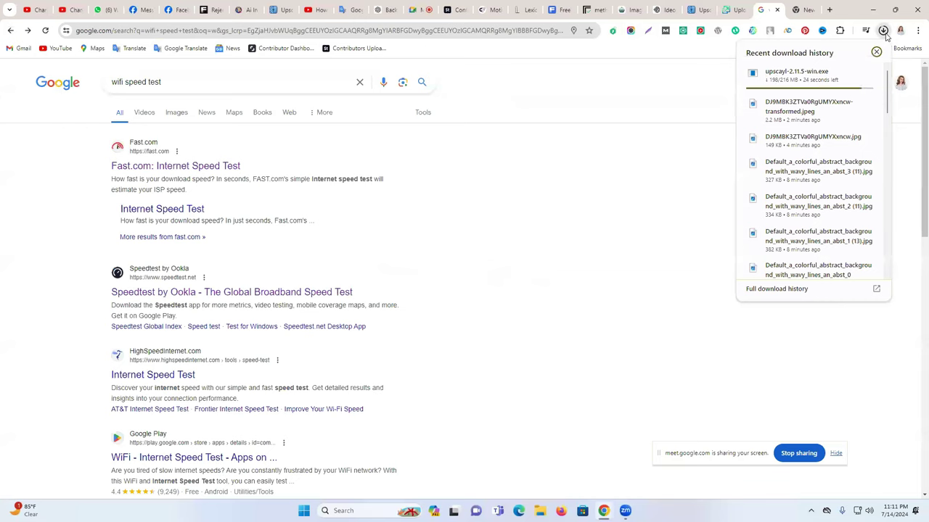
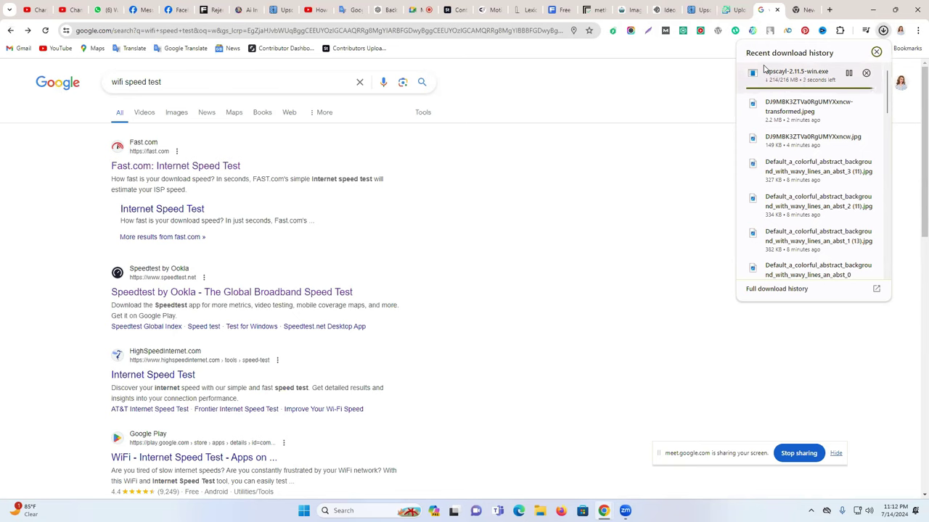
Switch to File Explorer and run the upscayl-2.11.5-win installer from the Downloads folder.
{"action": "left_click", "coordinate": [874, 8]}
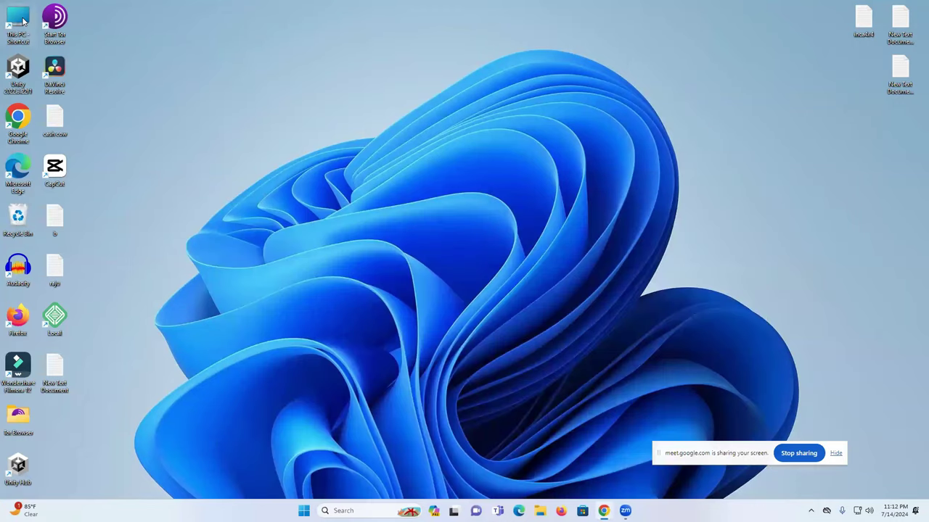
{"action": "double_click", "coordinate": [21, 20]}
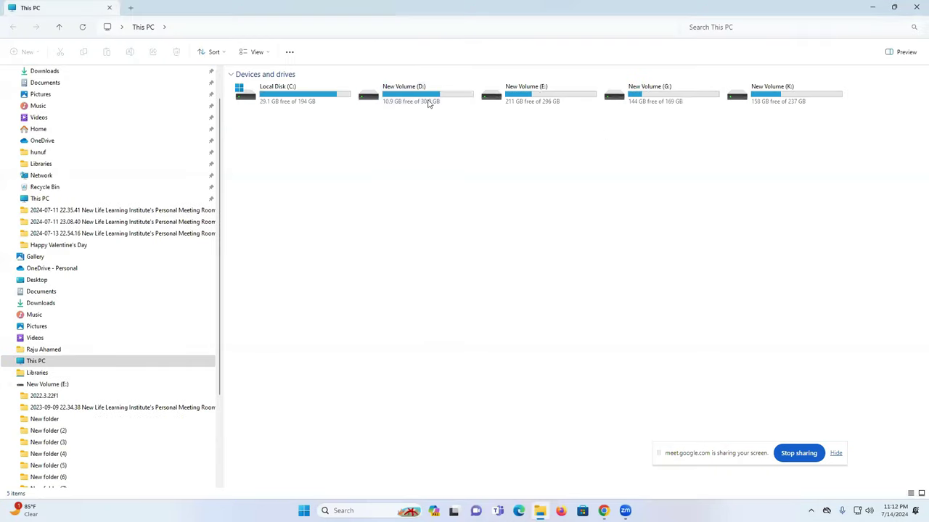
{"action": "left_click", "coordinate": [63, 72]}
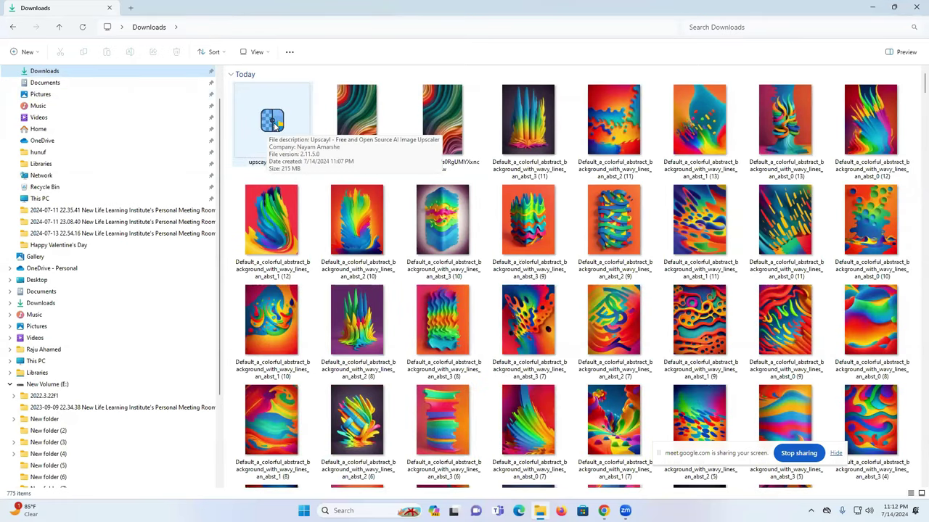
{"action": "double_click", "coordinate": [270, 125]}
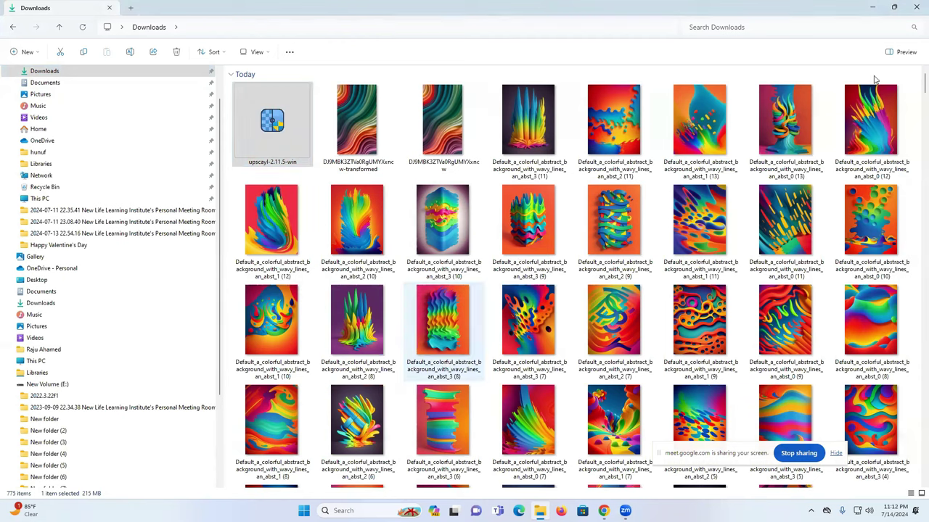
Complete the Upscayl setup with Run Upscayl enabled and maximize the launched program.
{"action": "left_click", "coordinate": [519, 332]}
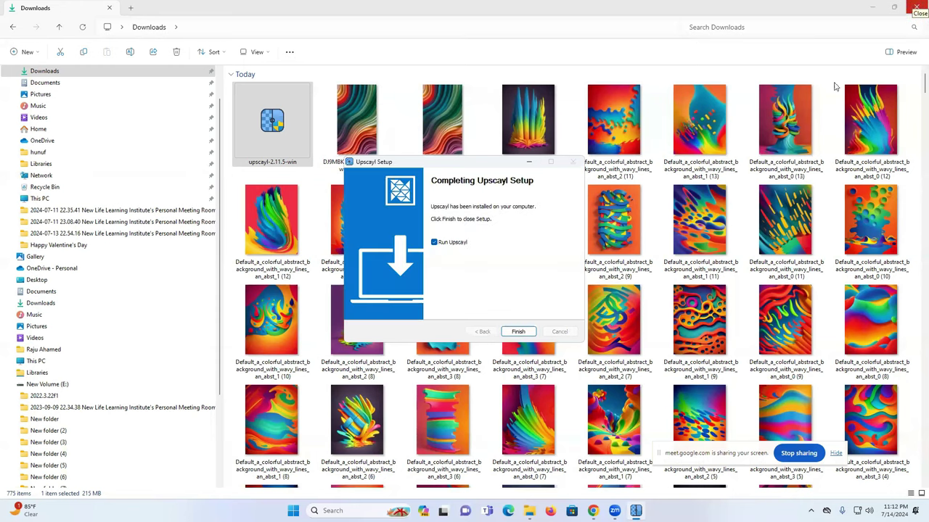
{"action": "left_click", "coordinate": [517, 334]}
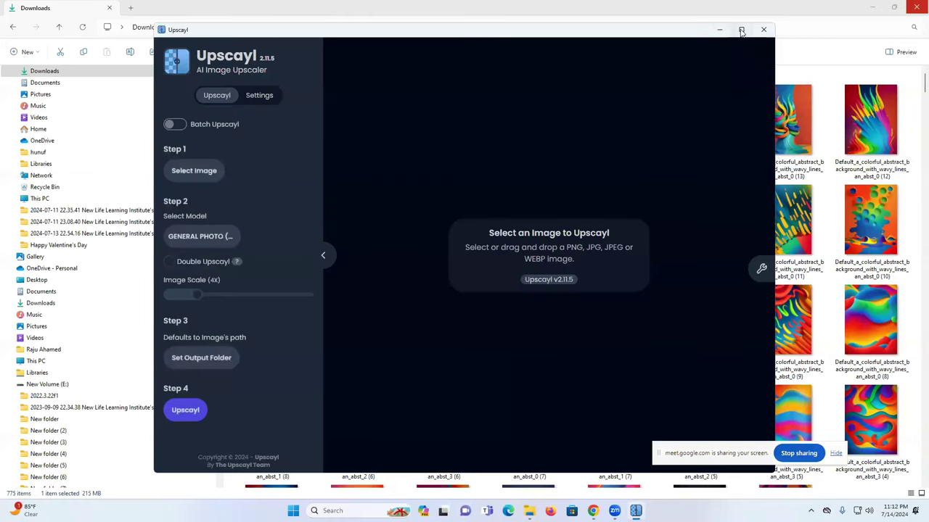
{"action": "left_click", "coordinate": [741, 30]}
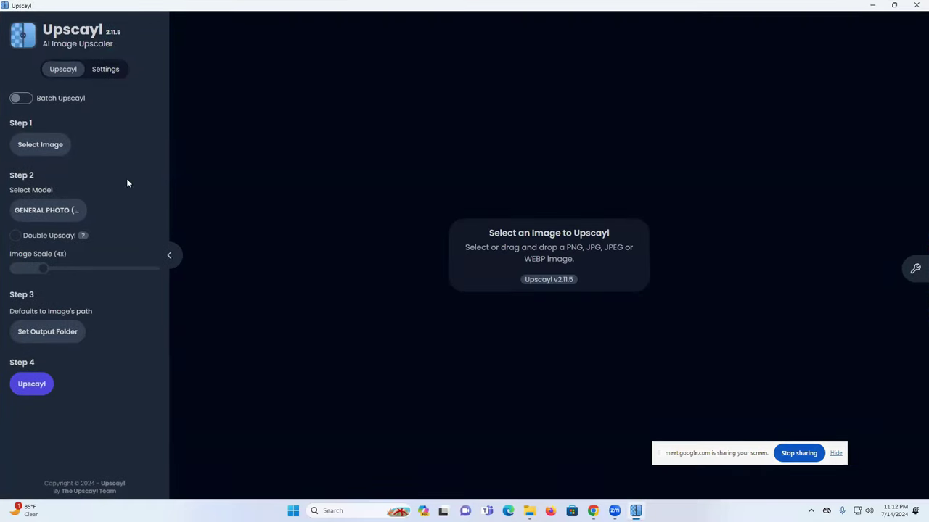
{"action": "left_click", "coordinate": [20, 99]}
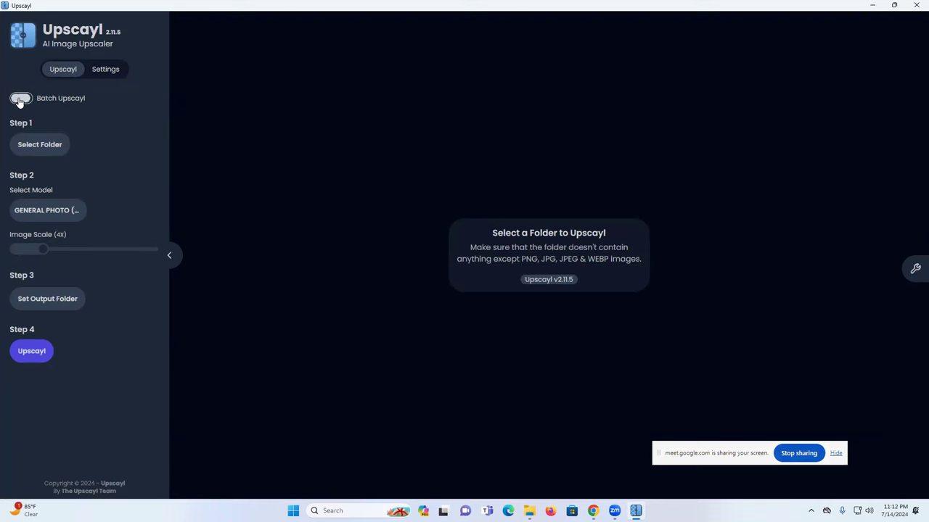
{"action": "left_click", "coordinate": [19, 99]}
{"action": "left_click", "coordinate": [20, 99]}
{"action": "left_click", "coordinate": [20, 100]}
Load the image Default_a_colorful_abstract_background_with_wavy_lines_an_abst_3 (11) from the Downloads folder for upscaling.
{"action": "left_click", "coordinate": [32, 147]}
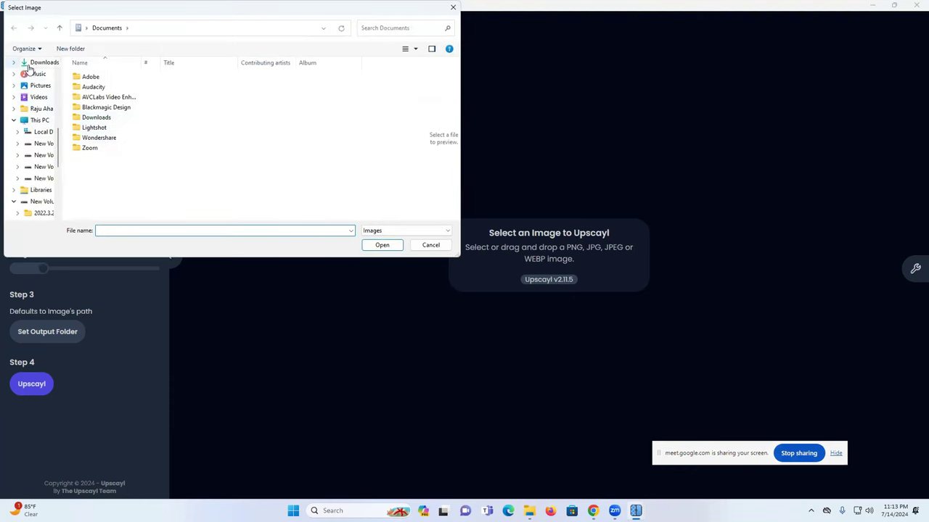
{"action": "left_click", "coordinate": [38, 62]}
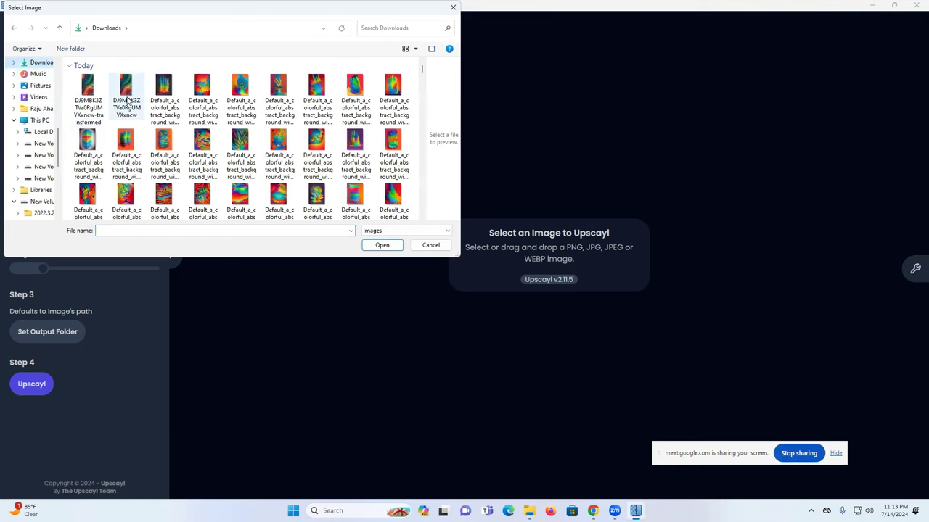
{"action": "left_click", "coordinate": [164, 98]}
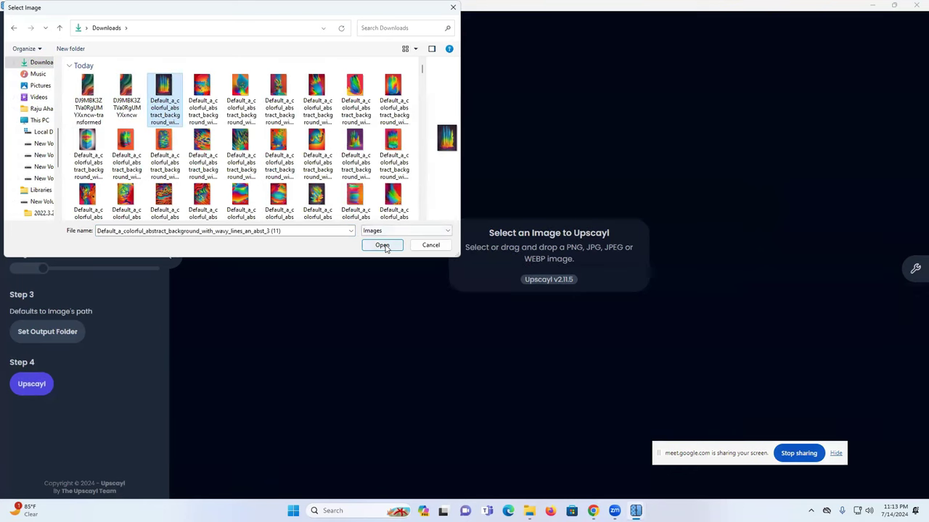
{"action": "left_click", "coordinate": [383, 245]}
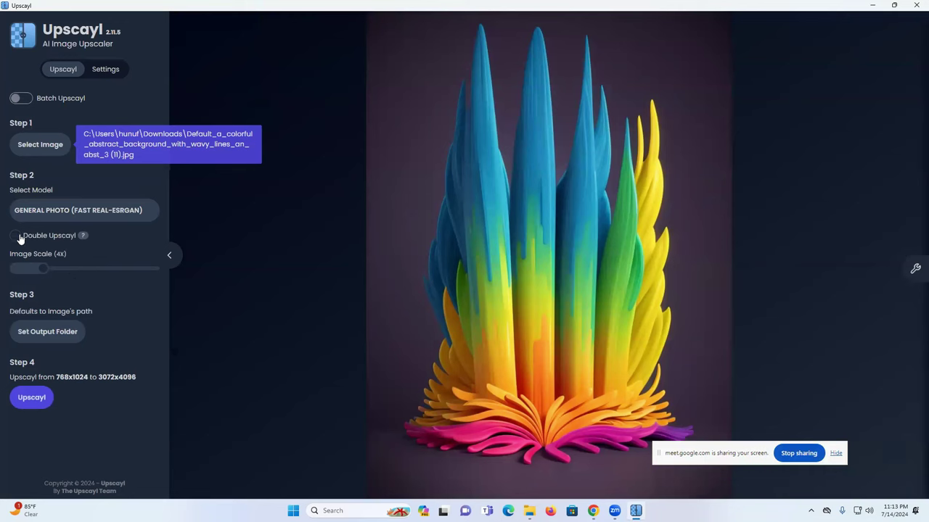
Create a new folder inside Downloads while choosing the output location, and confirm the output folder selection.
{"action": "left_click", "coordinate": [43, 331]}
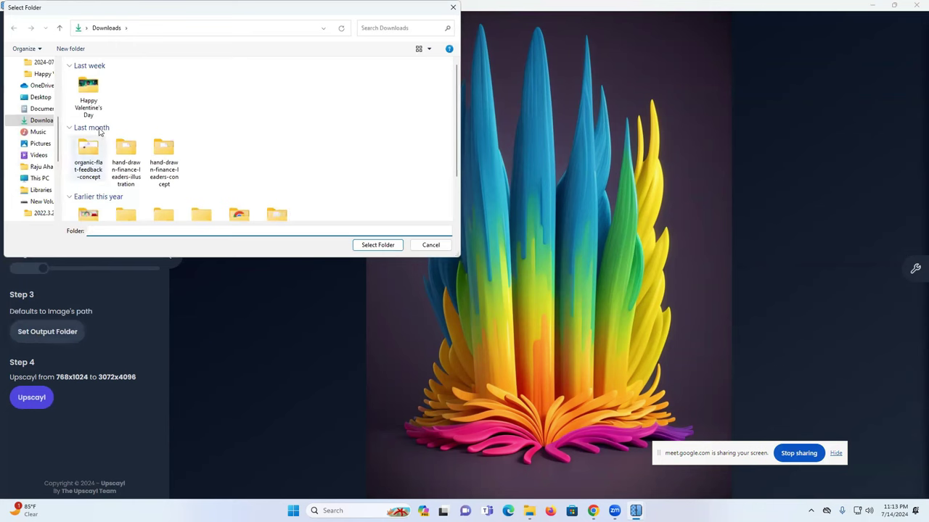
{"action": "right_click", "coordinate": [190, 86]}
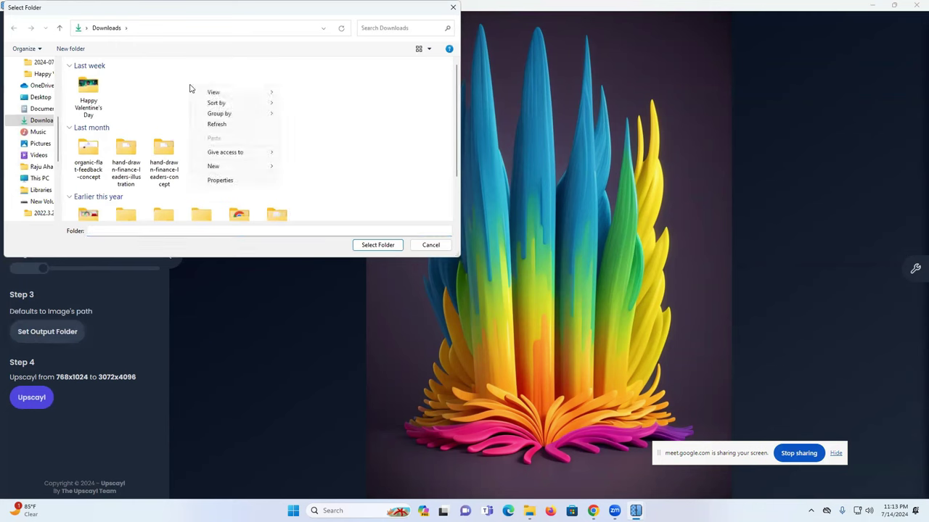
{"action": "mouse_move", "coordinate": [223, 166]}
{"action": "left_click", "coordinate": [321, 170]}
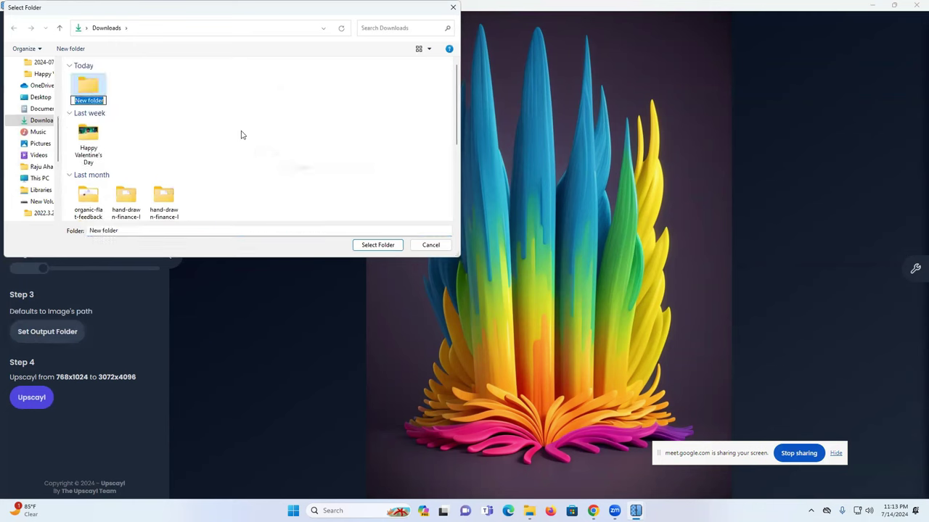
{"action": "left_click", "coordinate": [147, 114]}
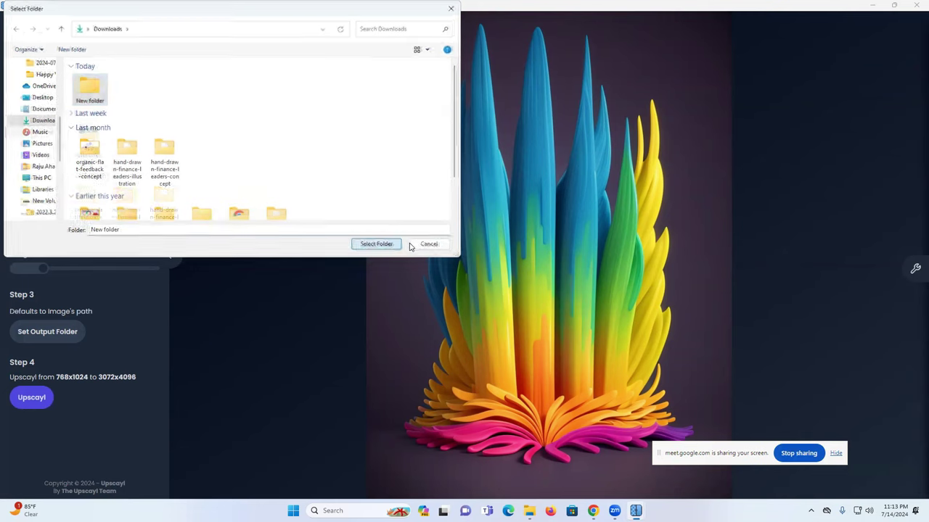
{"action": "left_click", "coordinate": [377, 244]}
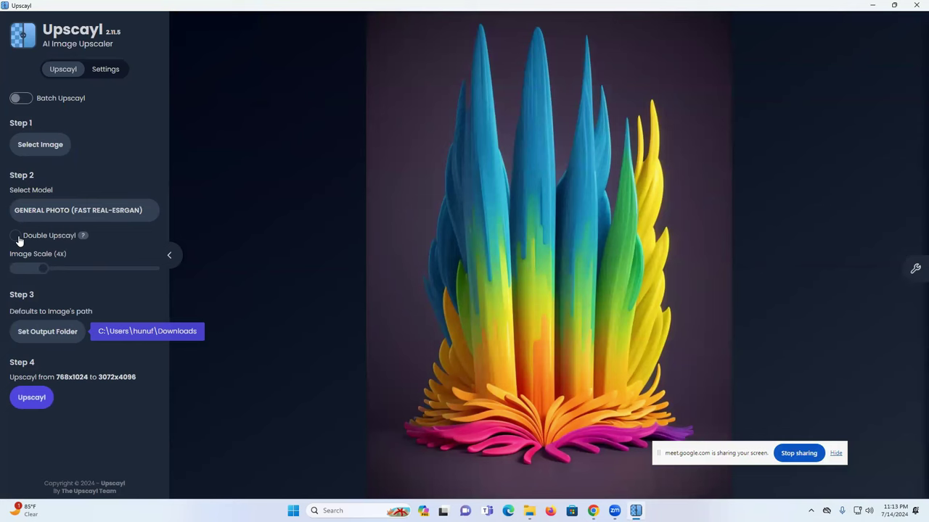
Enable Double Upscayl at 4x image scale and start upscaling the image.
{"action": "left_click", "coordinate": [15, 237]}
{"action": "left_click", "coordinate": [16, 238]}
{"action": "left_click", "coordinate": [16, 238]}
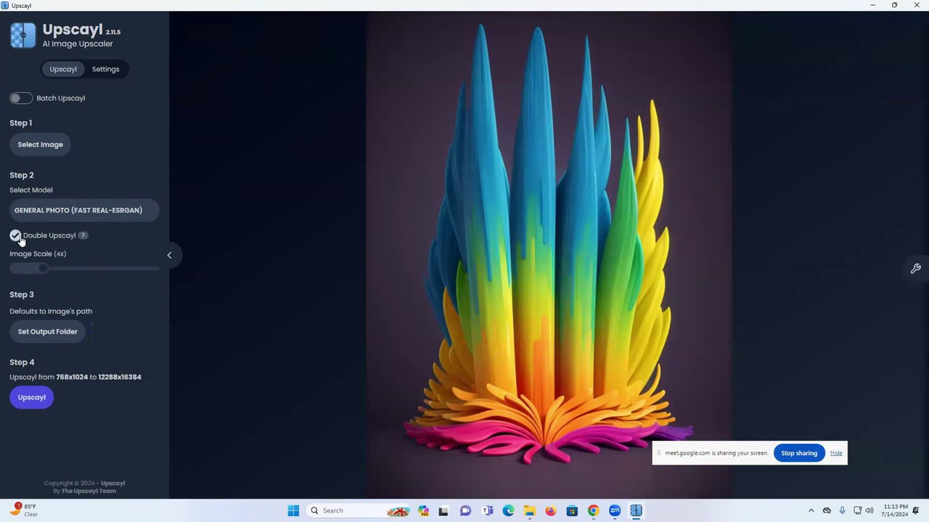
{"action": "left_click", "coordinate": [32, 397]}
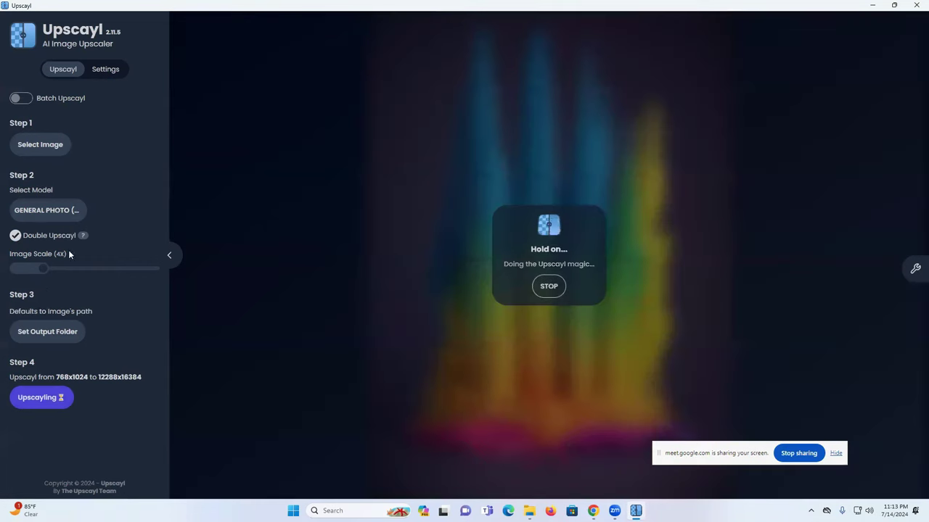
Turn off Double Upscayl and stop the running upscale.
{"action": "left_click", "coordinate": [23, 102]}
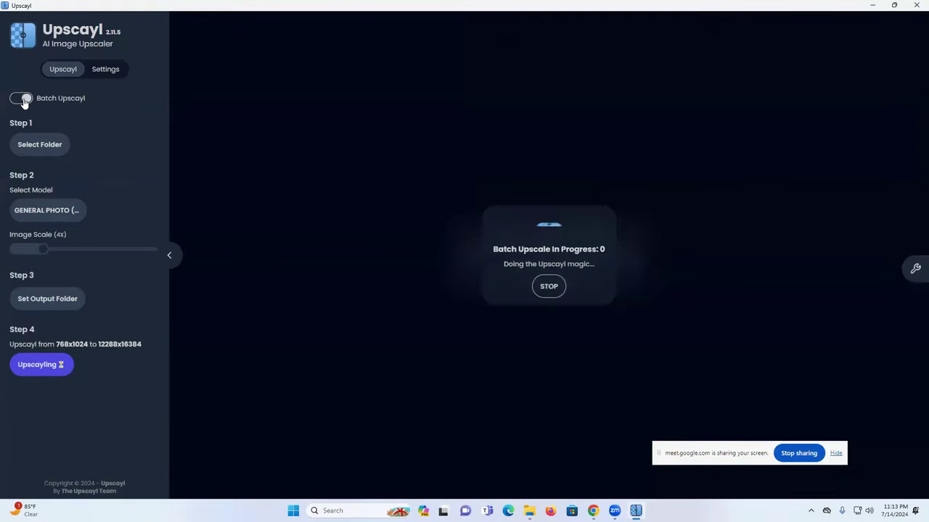
{"action": "left_click", "coordinate": [22, 102]}
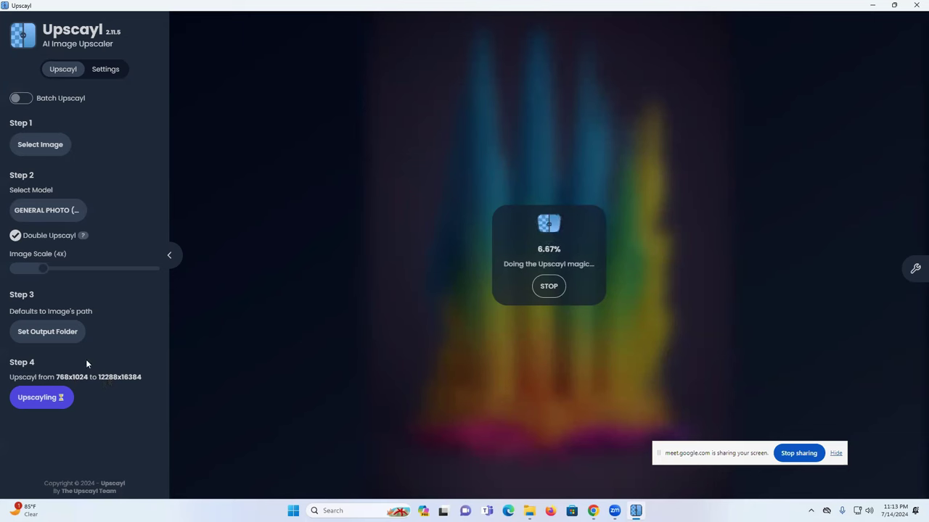
{"action": "left_click", "coordinate": [14, 236]}
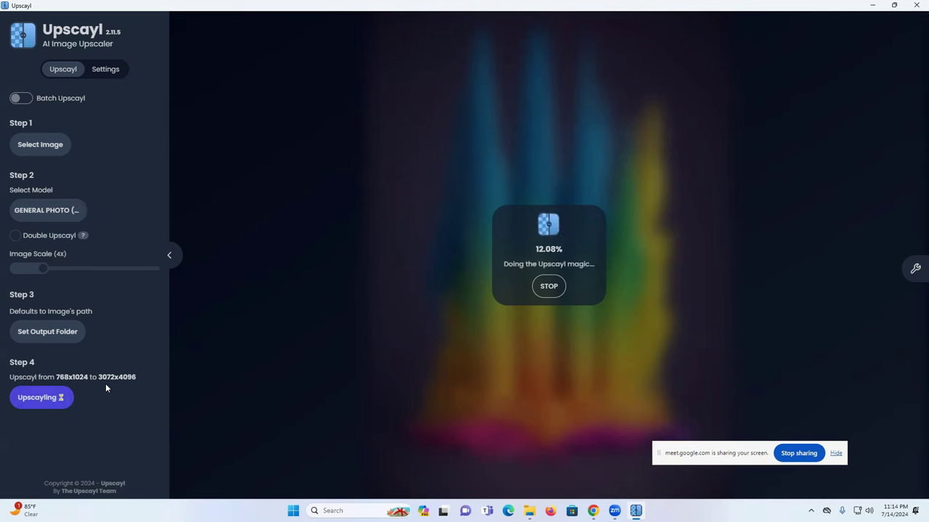
{"action": "left_click", "coordinate": [554, 288]}
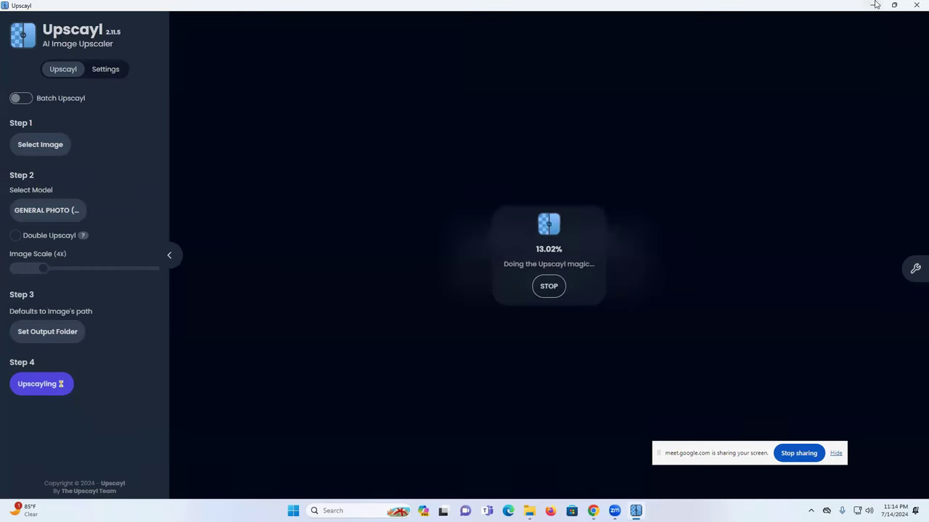
Switch to File Explorer and look through the Downloads folder for the upscaled image.
{"action": "key", "text": "alt+F4"}
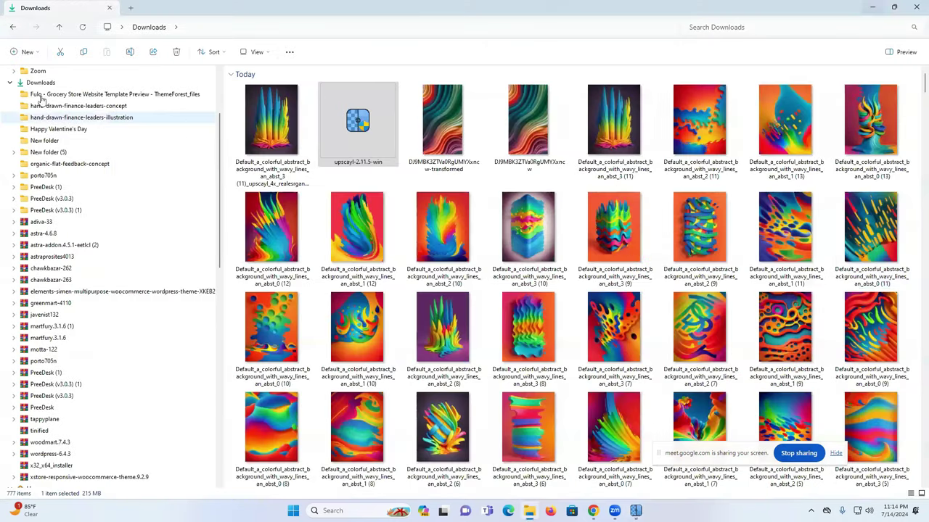
{"action": "scroll", "coordinate": [42, 100], "scroll_direction": "up", "scroll_amount": 3}
{"action": "left_click", "coordinate": [58, 190]}
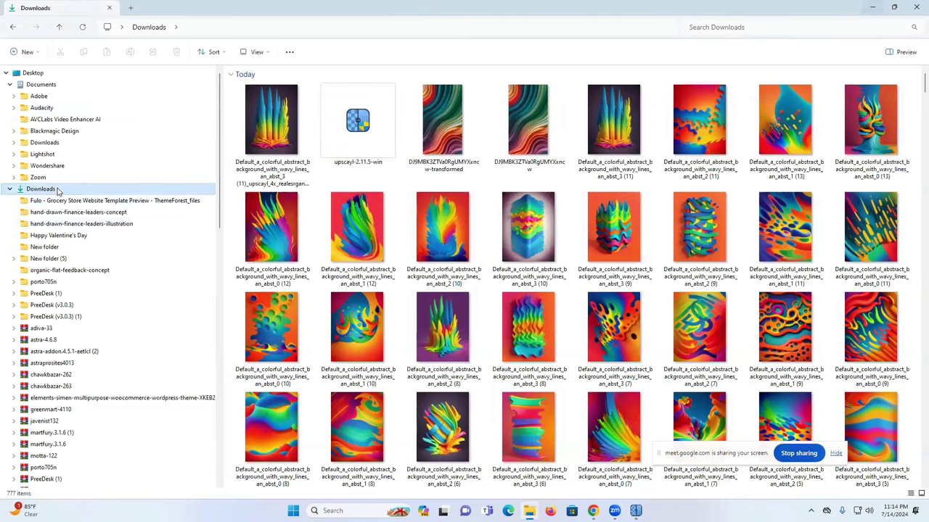
{"action": "left_click", "coordinate": [58, 190]}
{"action": "key", "text": "alt+Left"}
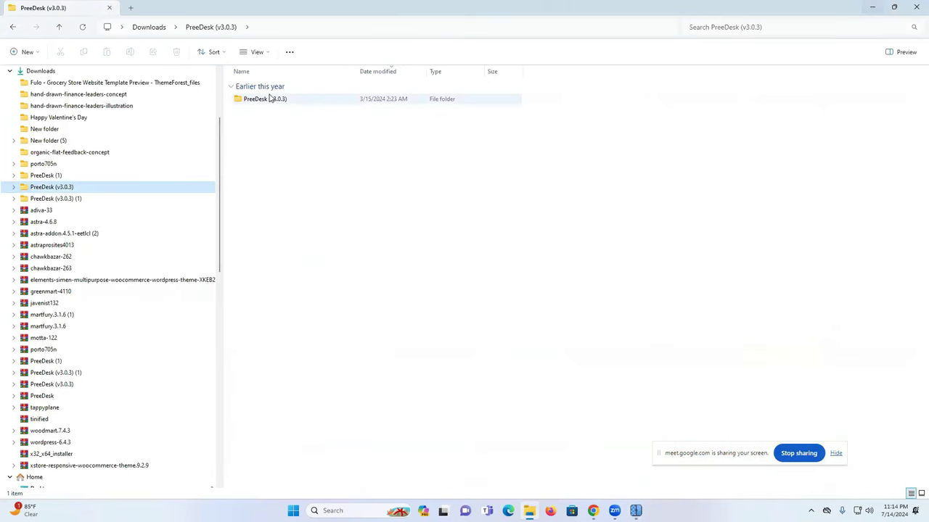
{"action": "scroll", "coordinate": [43, 122], "scroll_direction": "up", "scroll_amount": 3}
{"action": "left_click", "coordinate": [40, 176]}
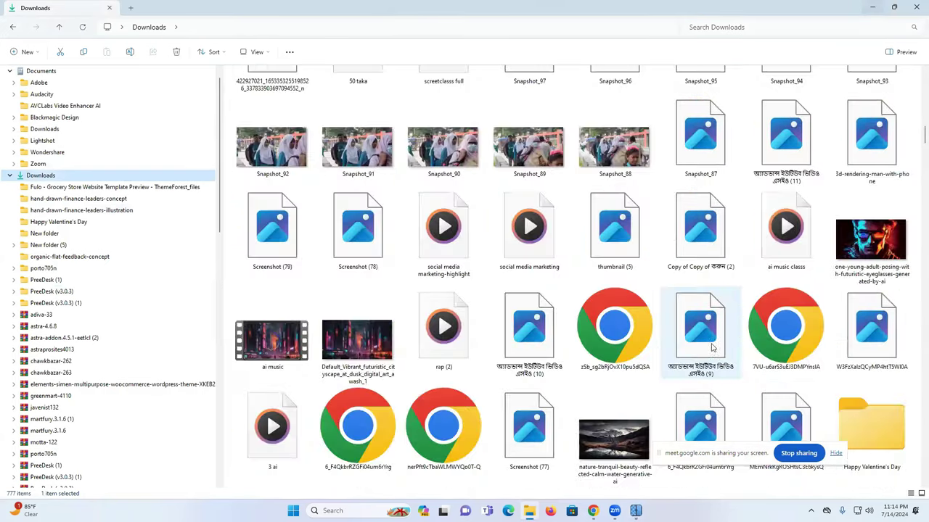
{"action": "scroll", "coordinate": [886, 372], "scroll_direction": "down", "scroll_amount": 3}
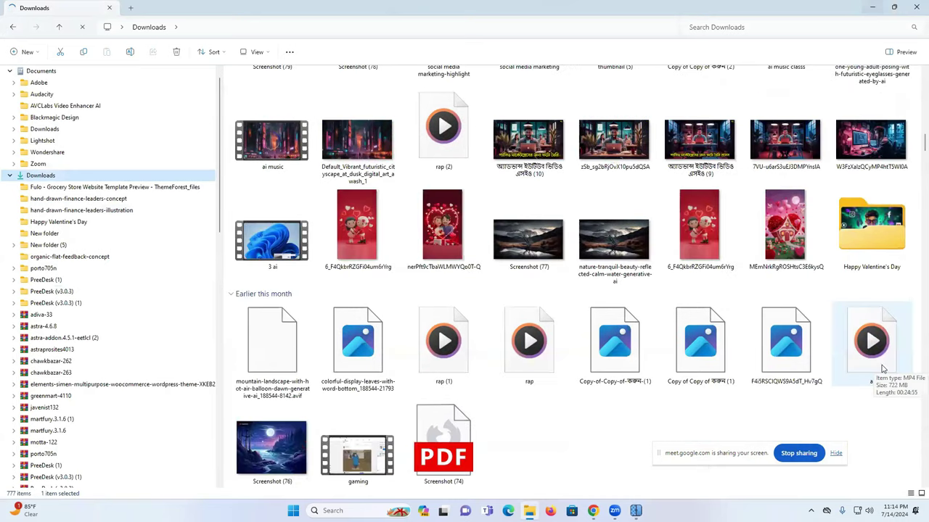
{"action": "scroll", "coordinate": [882, 369], "scroll_direction": "down", "scroll_amount": 3}
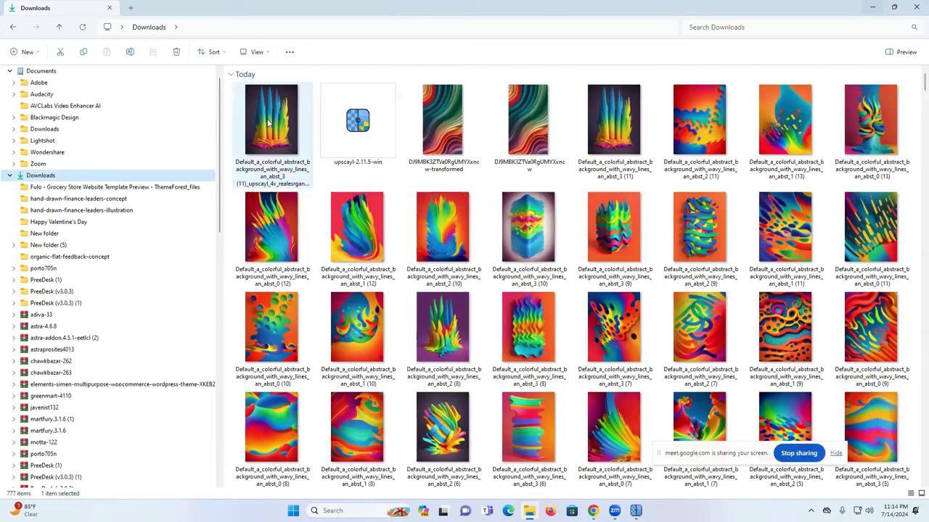
Open the image with the upscayl_4x suffix, inspect its fine detail up close, and close it.
{"action": "double_click", "coordinate": [268, 122]}
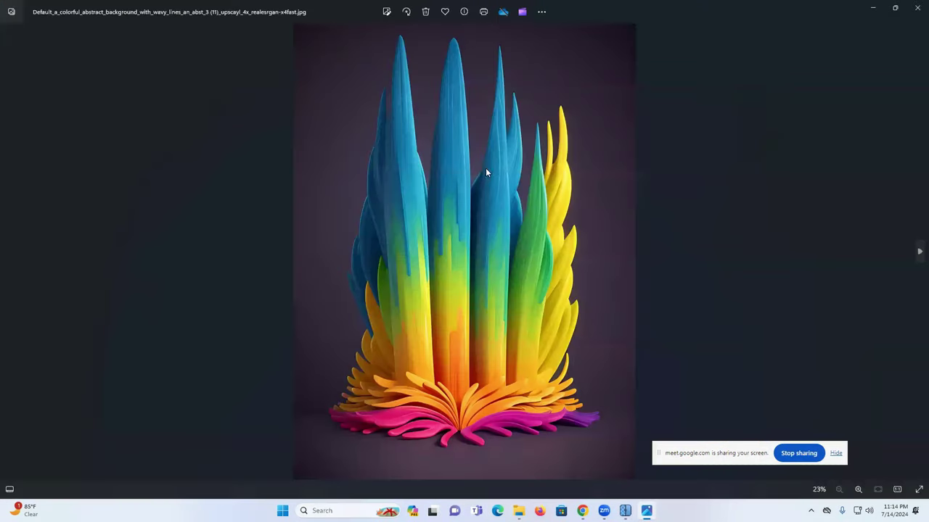
{"action": "scroll", "coordinate": [481, 172], "scroll_direction": "up", "scroll_amount": 10}
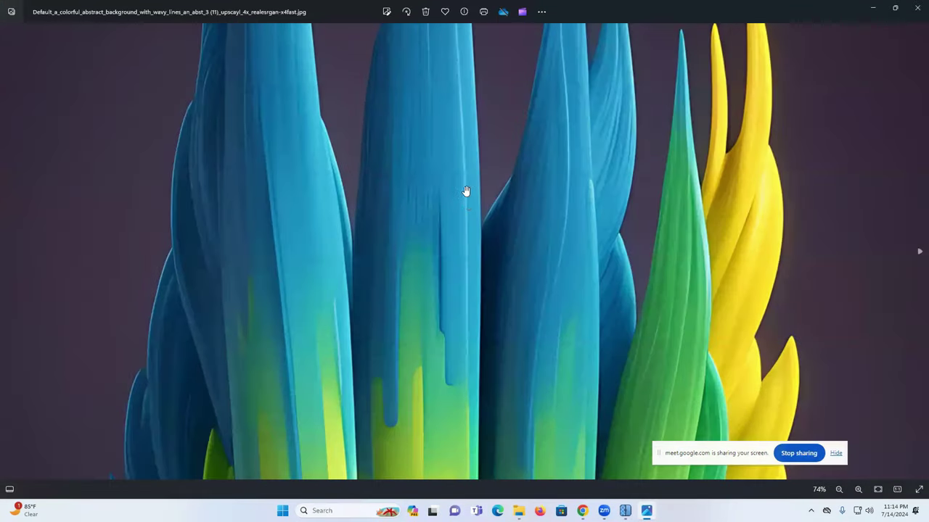
{"action": "scroll", "coordinate": [481, 234], "scroll_direction": "up", "scroll_amount": 12}
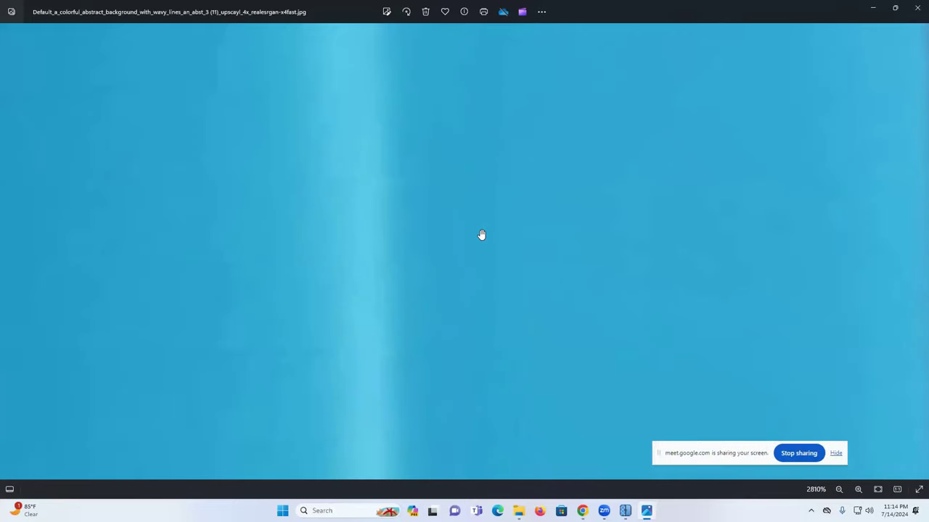
{"action": "left_click", "coordinate": [917, 7]}
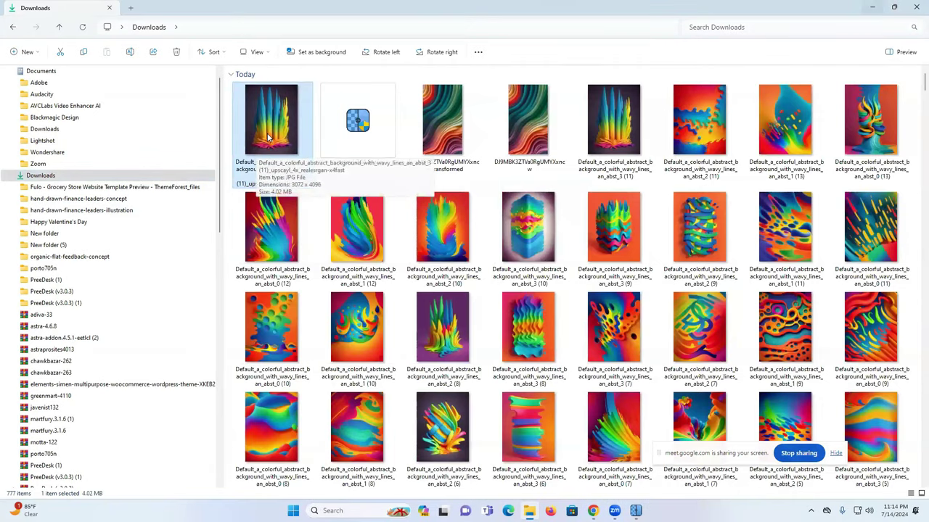
Open the original image ending in abst_3 (11), inspect its fine detail up close, and close it.
{"action": "left_click", "coordinate": [601, 129]}
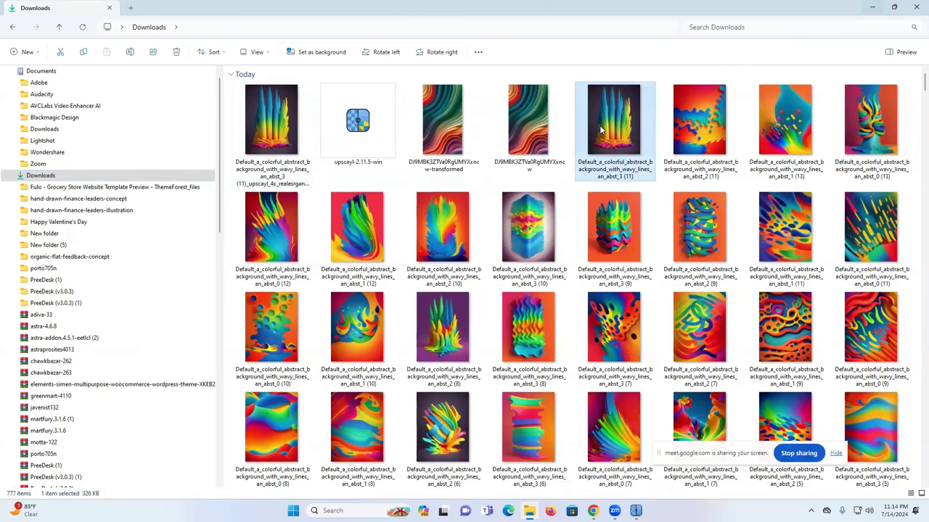
{"action": "double_click", "coordinate": [601, 129]}
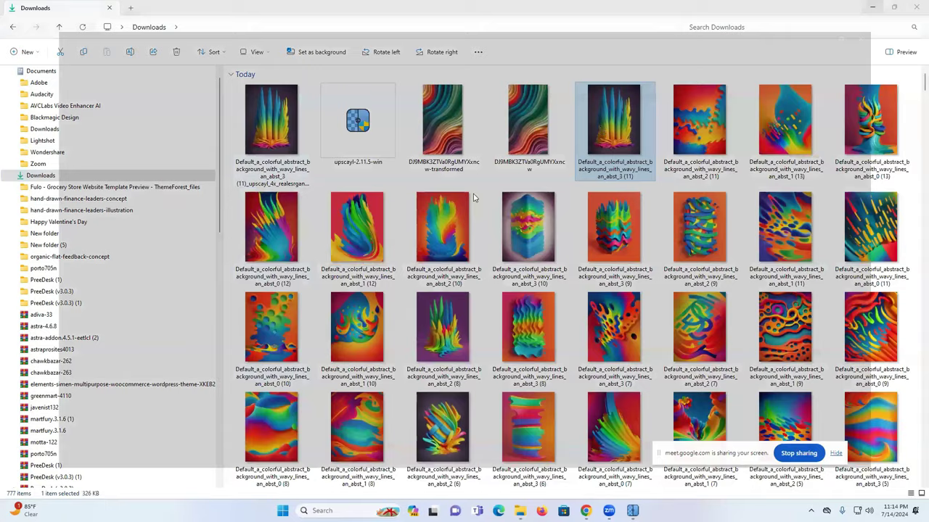
{"action": "scroll", "coordinate": [473, 235], "scroll_direction": "up", "scroll_amount": 10}
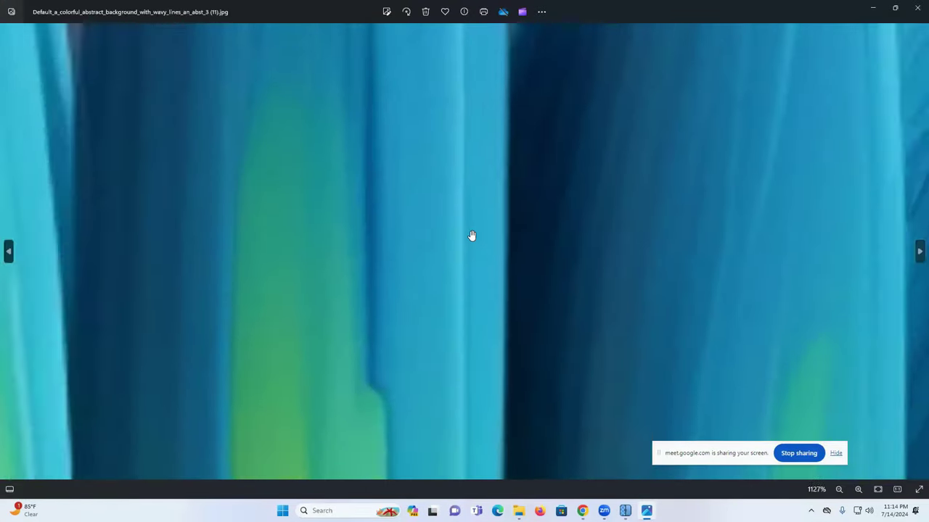
{"action": "scroll", "coordinate": [472, 236], "scroll_direction": "up", "scroll_amount": 6}
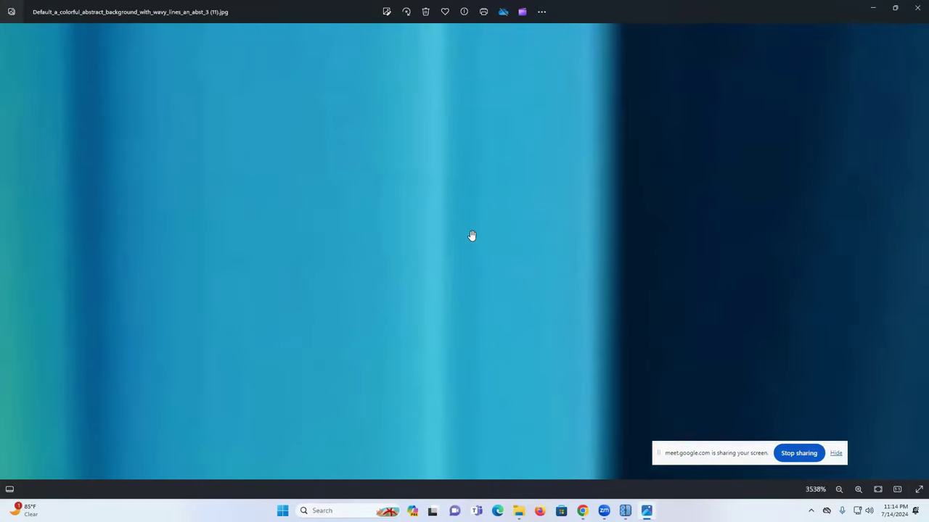
{"action": "scroll", "coordinate": [472, 236], "scroll_direction": "down", "scroll_amount": 5}
{"action": "key", "text": "alt+F4"}
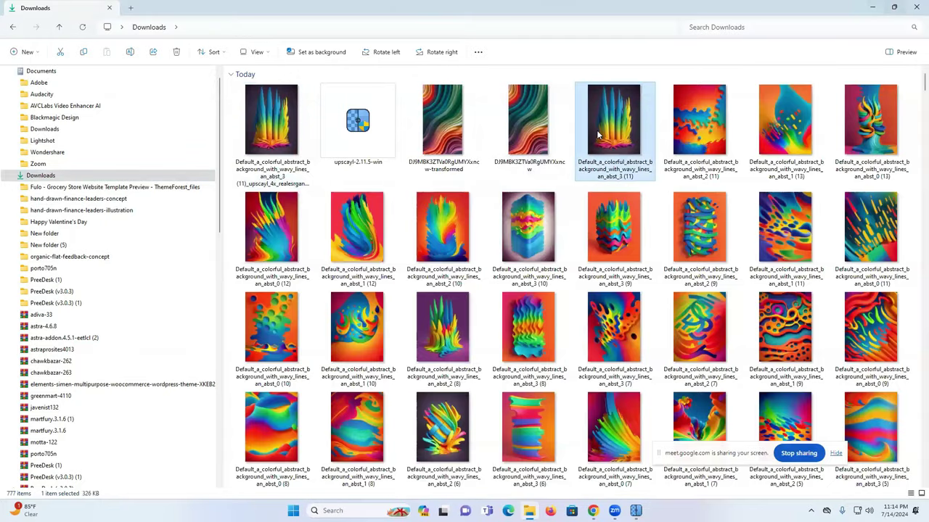
Check the file size of the original abst_3 (11) image in its properties, and close them.
{"action": "right_click", "coordinate": [598, 137]}
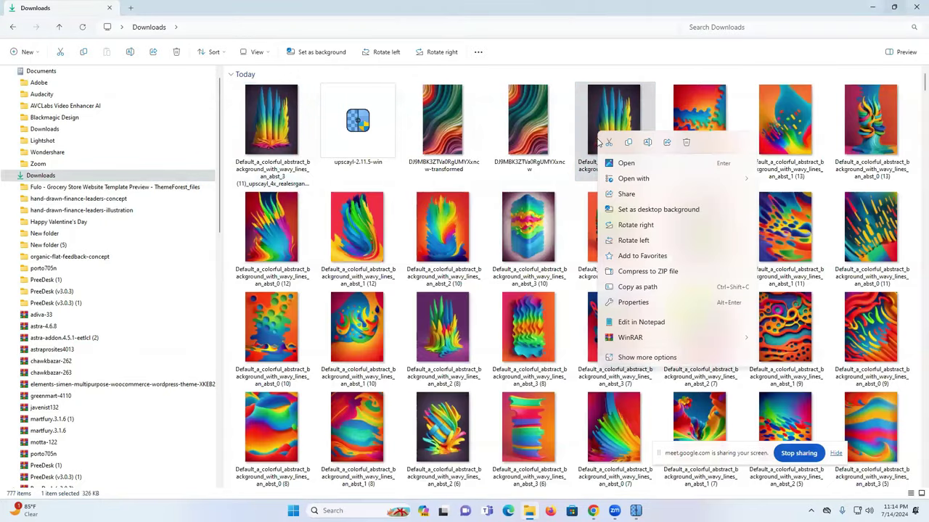
{"action": "left_click", "coordinate": [628, 357]}
{"action": "left_click", "coordinate": [638, 387]}
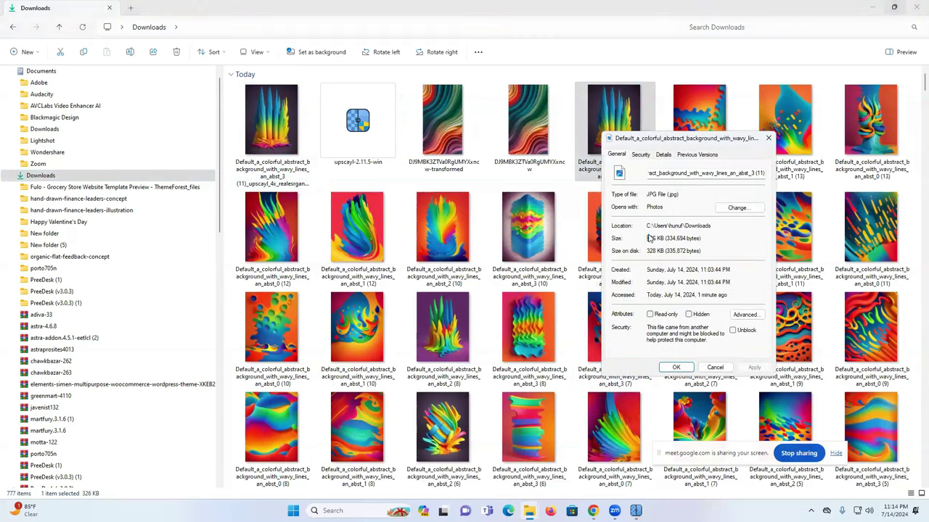
{"action": "left_click", "coordinate": [769, 141]}
Check the file size of the upscayl_4x version of the image in its properties, and close them.
{"action": "left_click", "coordinate": [267, 132]}
{"action": "right_click", "coordinate": [264, 136]}
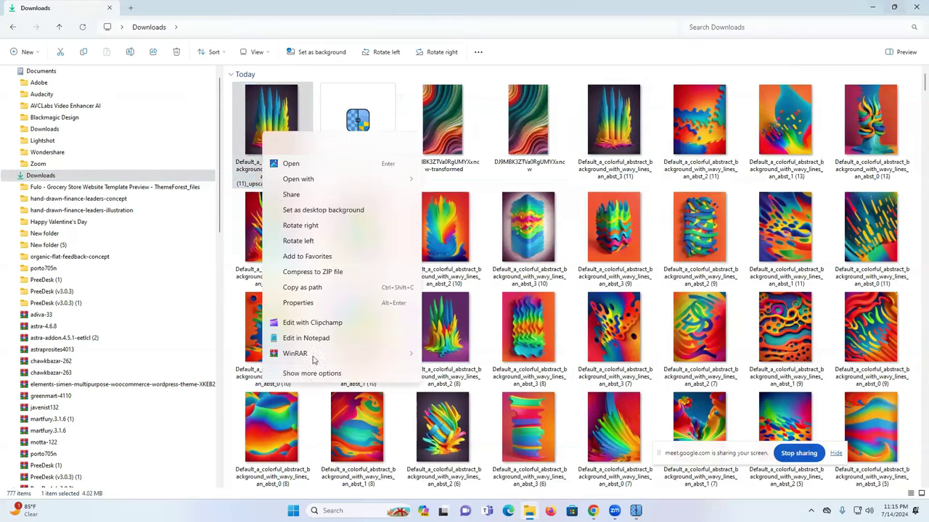
{"action": "left_click", "coordinate": [307, 375]}
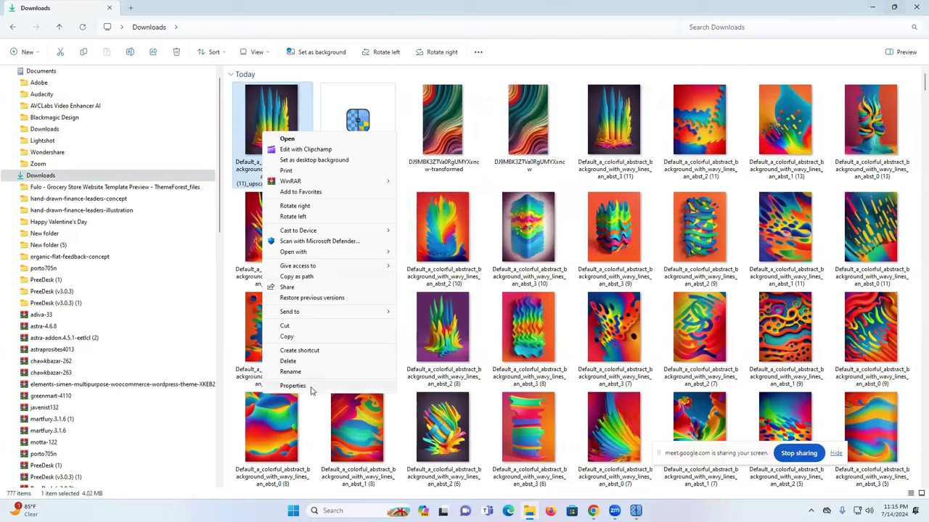
{"action": "left_click", "coordinate": [293, 386]}
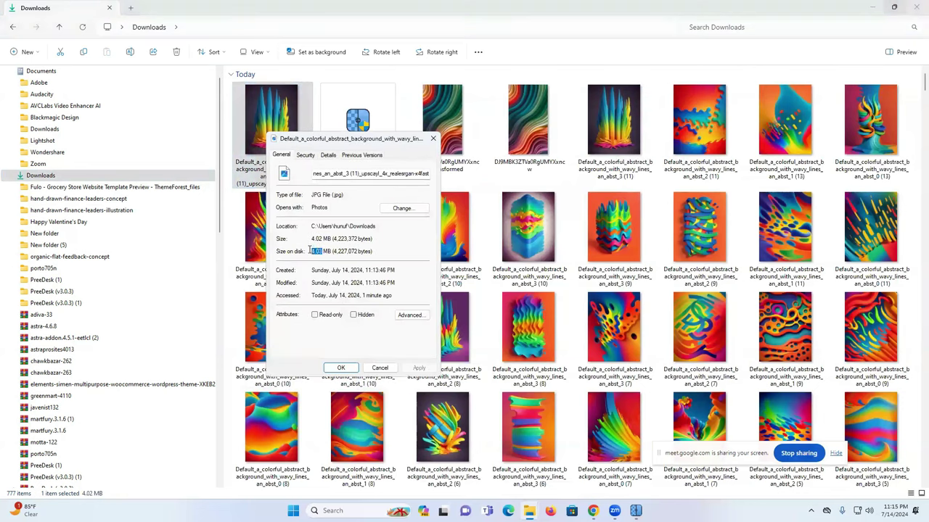
{"action": "left_click", "coordinate": [434, 139]}
{"action": "left_click", "coordinate": [435, 138]}
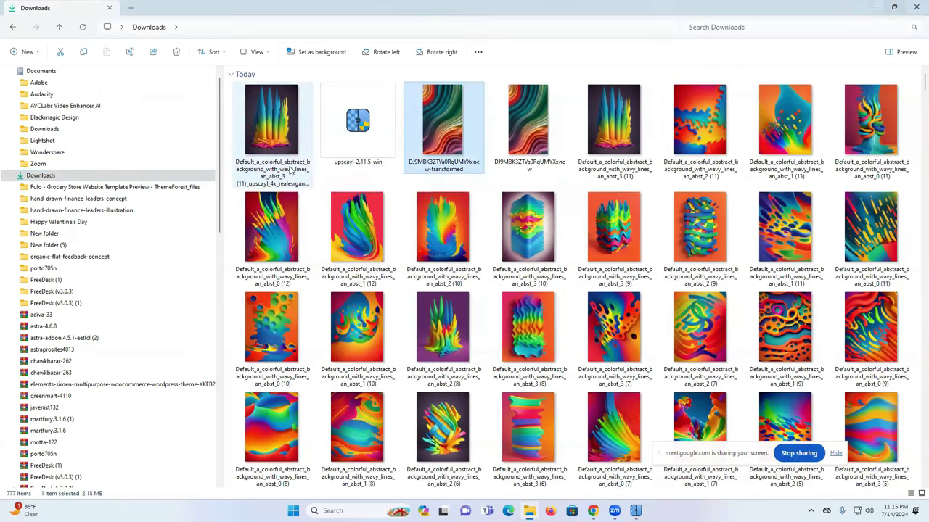
Delete the upscaled image, the upscayl-2.11.5-win installer and both DJ9MBK3ZTVa0RgUMYXxncw images from Downloads, and close File Explorer.
{"action": "left_click_drag", "start_coordinate": [232, 135], "coordinate": [599, 138]}
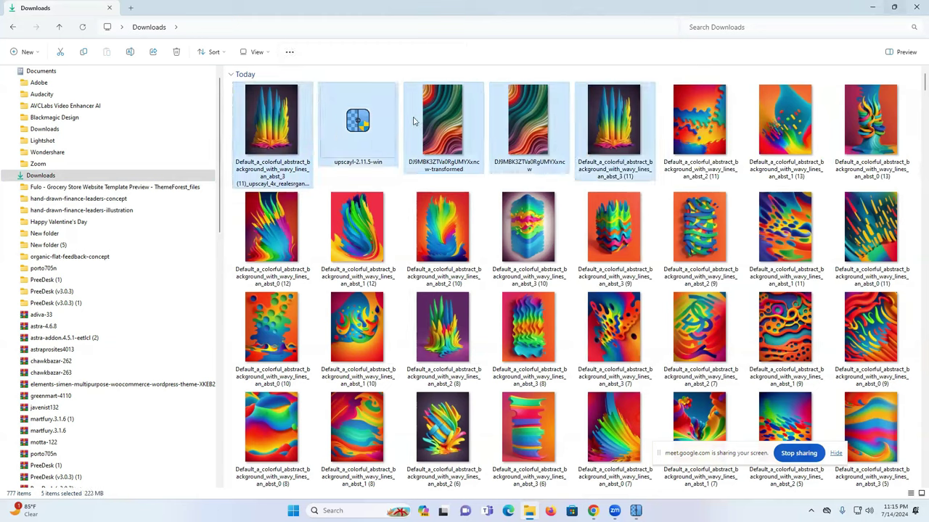
{"action": "left_click", "coordinate": [229, 109]}
{"action": "left_click_drag", "start_coordinate": [227, 84], "coordinate": [508, 112]}
{"action": "left_click", "coordinate": [176, 52]}
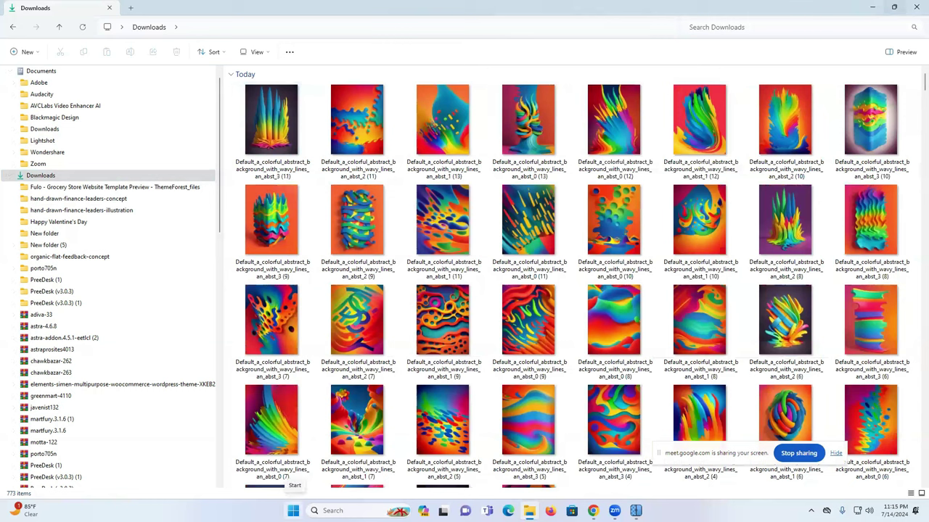
{"action": "left_click", "coordinate": [916, 6]}
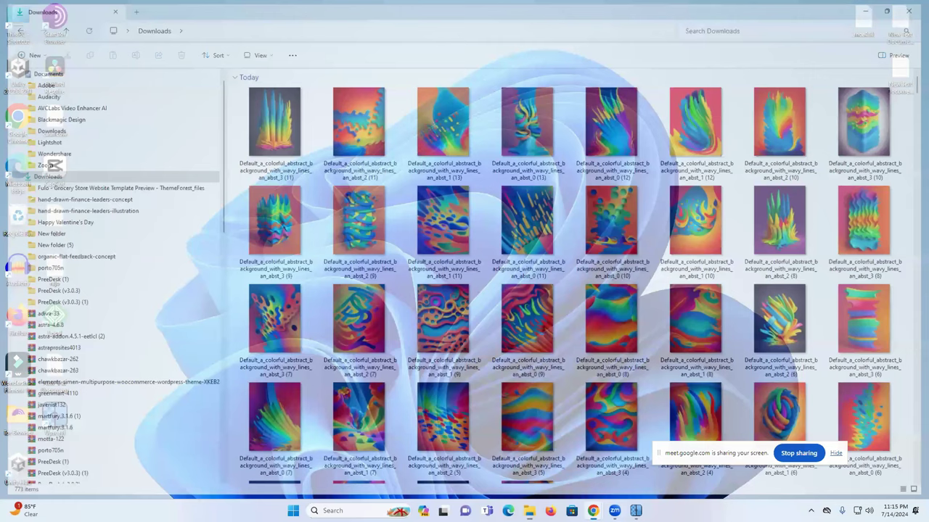
Switch to Upscayl and close it while its upscale is still running.
{"action": "mouse_move", "coordinate": [592, 510]}
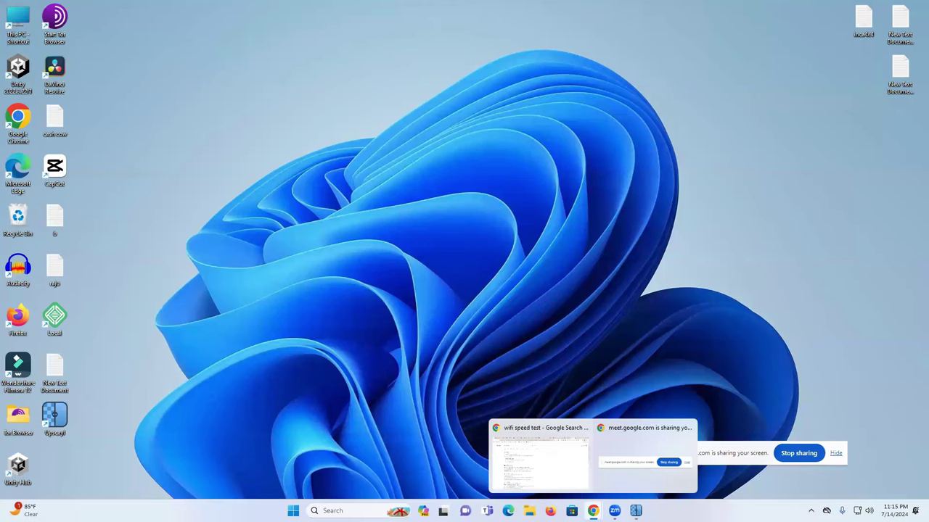
{"action": "left_click", "coordinate": [635, 511]}
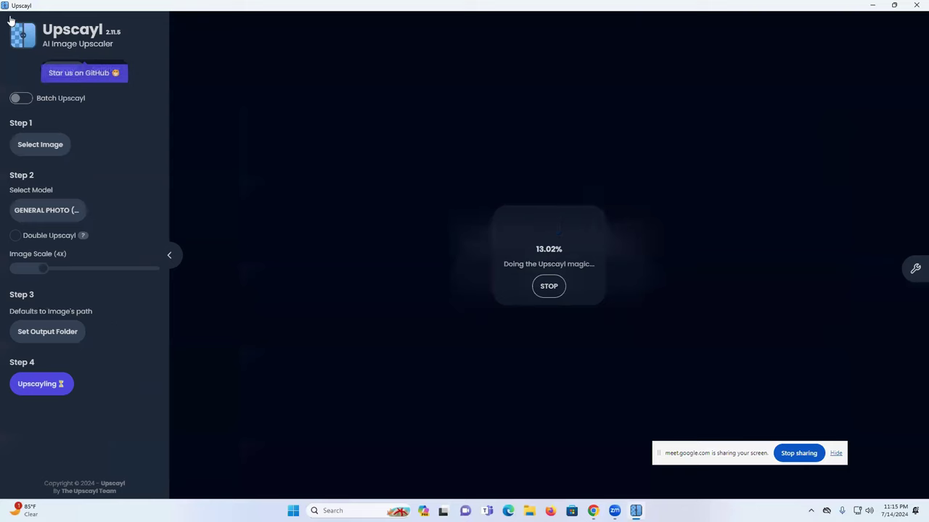
{"action": "left_click", "coordinate": [916, 5]}
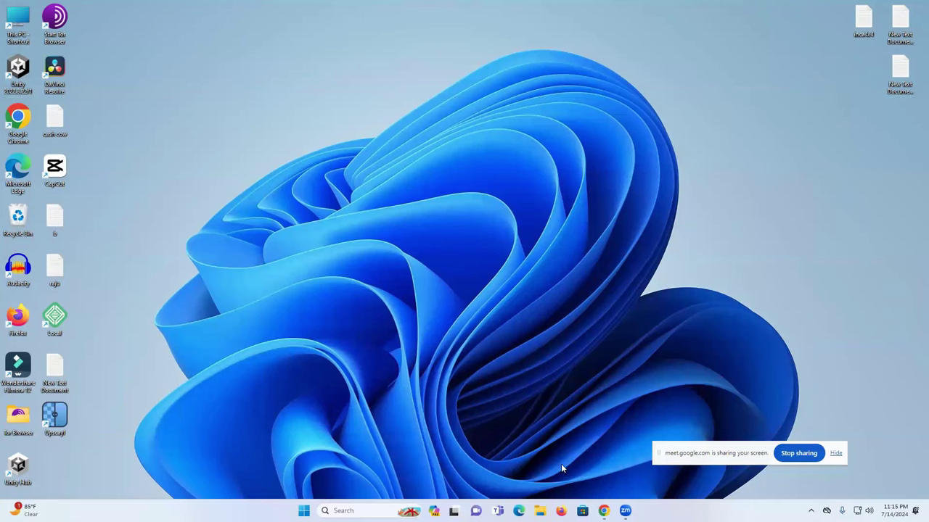
Relaunch Upscayl from the desktop and load the image Default_a_colorful_abstract_background_with_wavy_lines_an_abst_2 (11) from Downloads.
{"action": "mouse_move", "coordinate": [603, 511]}
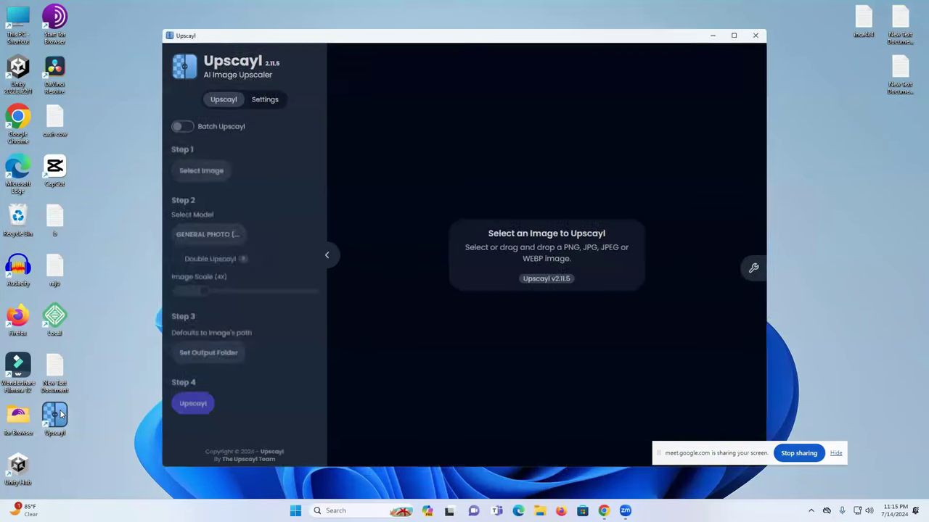
{"action": "left_click", "coordinate": [192, 179]}
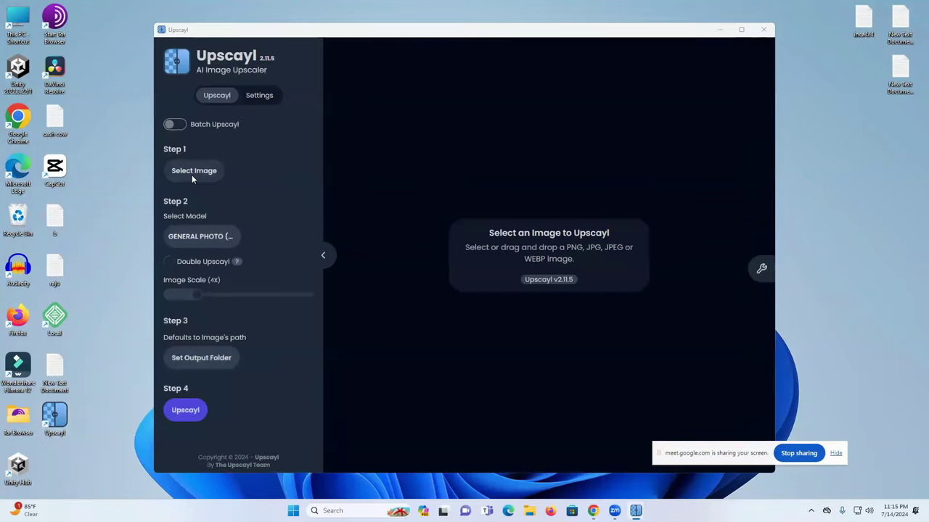
{"action": "left_click", "coordinate": [127, 88]}
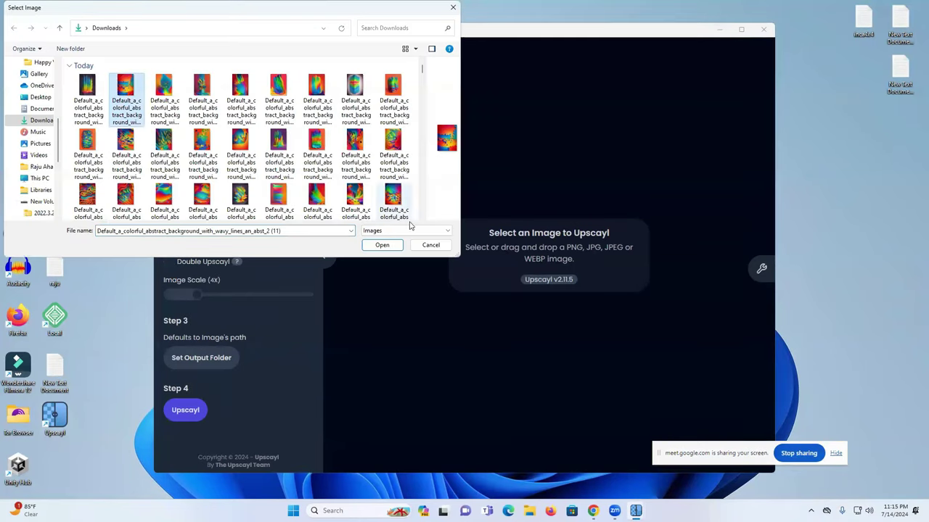
{"action": "left_click", "coordinate": [382, 245]}
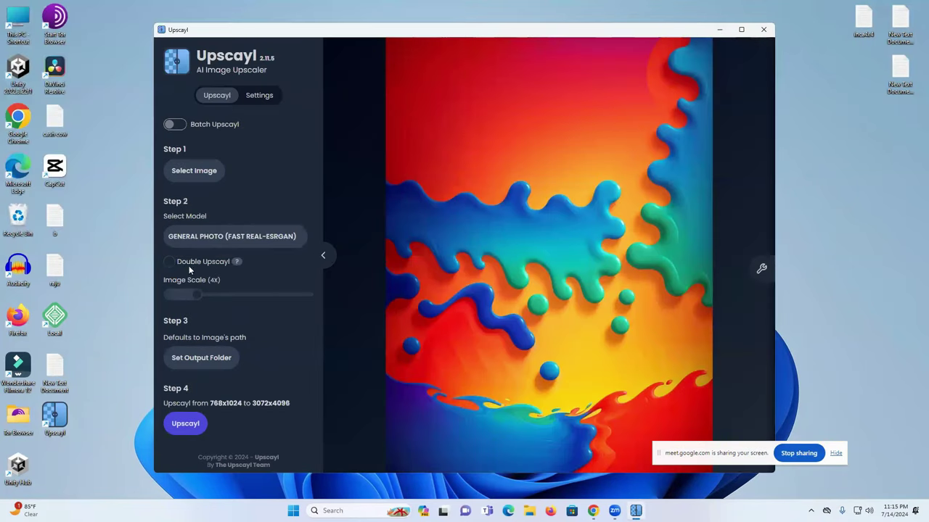
Choose the GENERAL PHOTO (FAST REAL-ESRGAN) model and upscale the loaded image at 4x scale.
{"action": "left_click", "coordinate": [226, 238]}
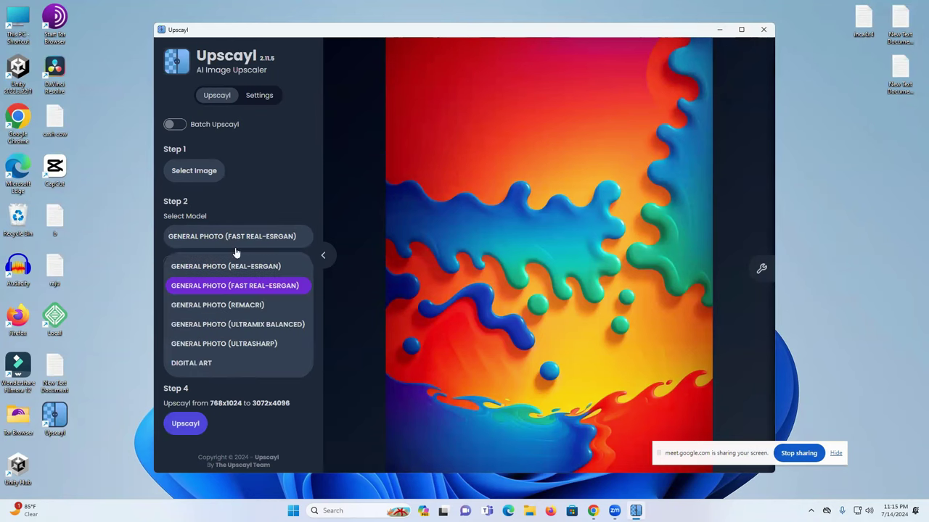
{"action": "left_click", "coordinate": [278, 286]}
{"action": "left_click", "coordinate": [185, 424]}
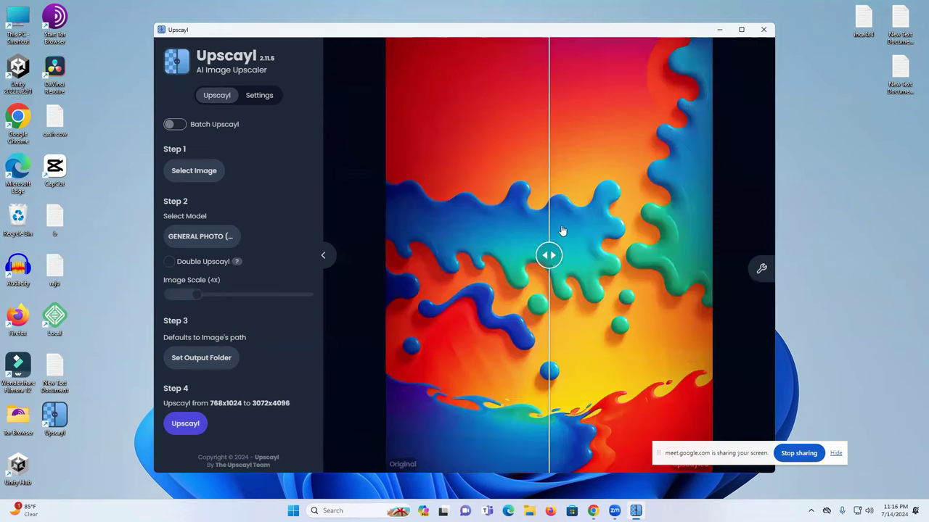
Compare the original and upscaled versions by sweeping the comparison divider across the whole image, and minimize Upscayl.
{"action": "left_click_drag", "start_coordinate": [557, 255], "coordinate": [740, 250]}
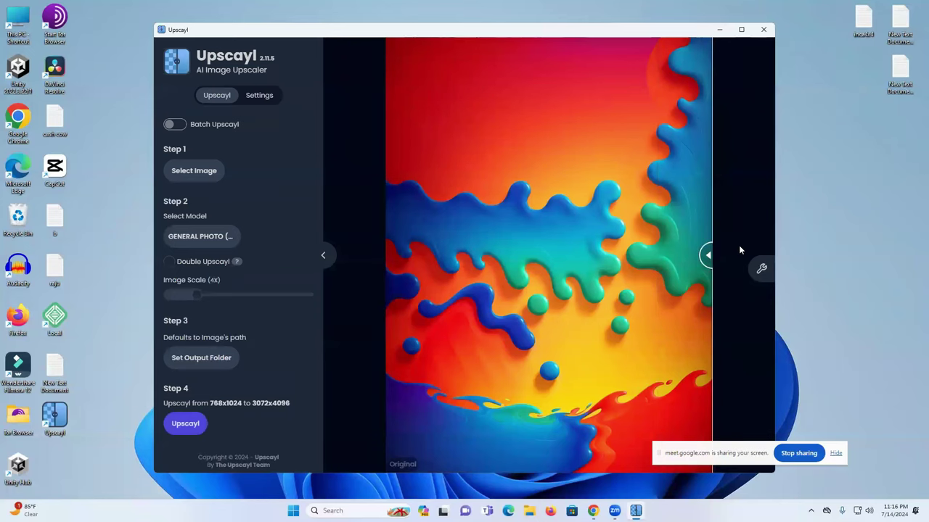
{"action": "left_click_drag", "start_coordinate": [707, 254], "coordinate": [315, 257]}
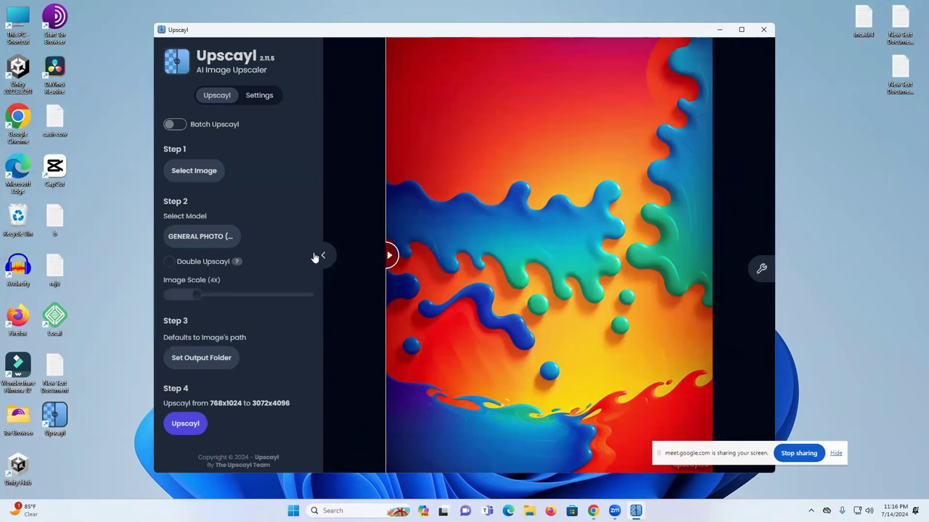
{"action": "left_click", "coordinate": [718, 31]}
Switch to File Explorer through This PC and show the Downloads folder.
{"action": "double_click", "coordinate": [8, 16]}
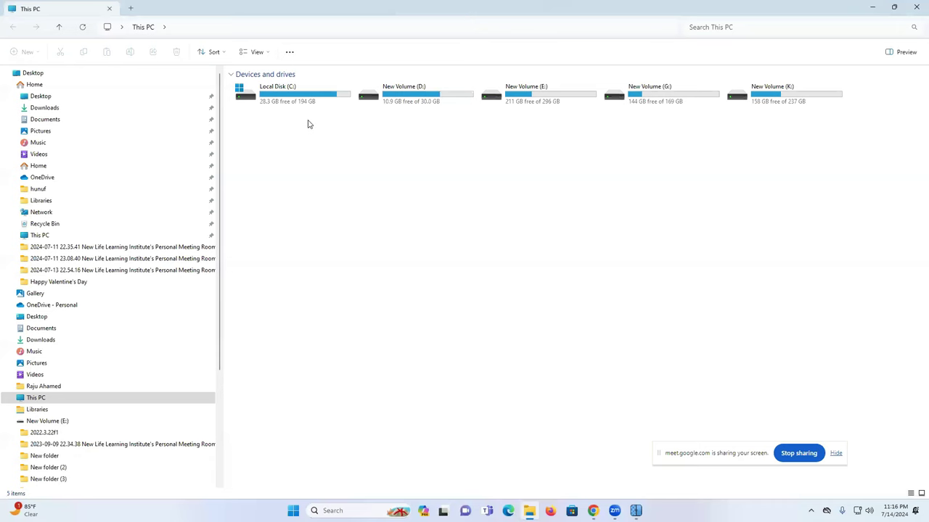
{"action": "left_click", "coordinate": [51, 98]}
{"action": "left_click", "coordinate": [61, 108]}
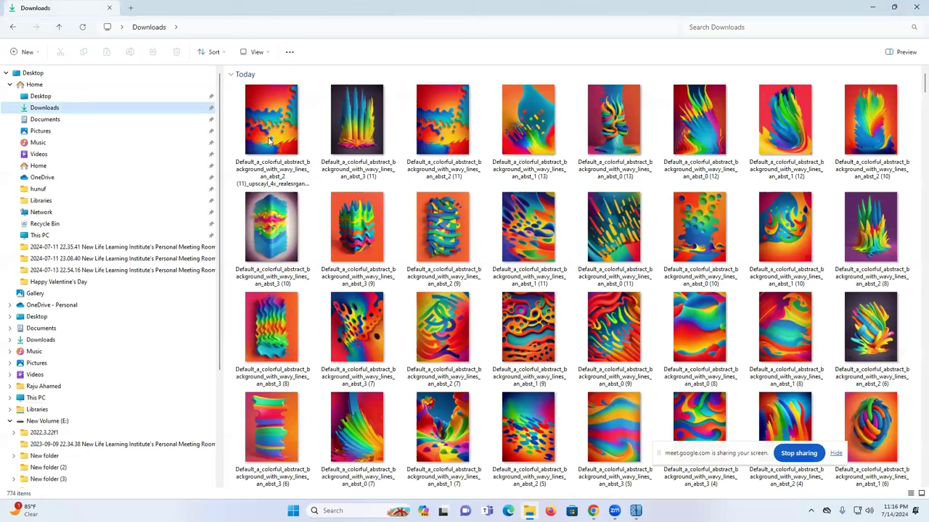
Open the upscayl_4x version of the abst_2 (11) image, inspect its fine detail at high magnification, and close it.
{"action": "left_click", "coordinate": [270, 128]}
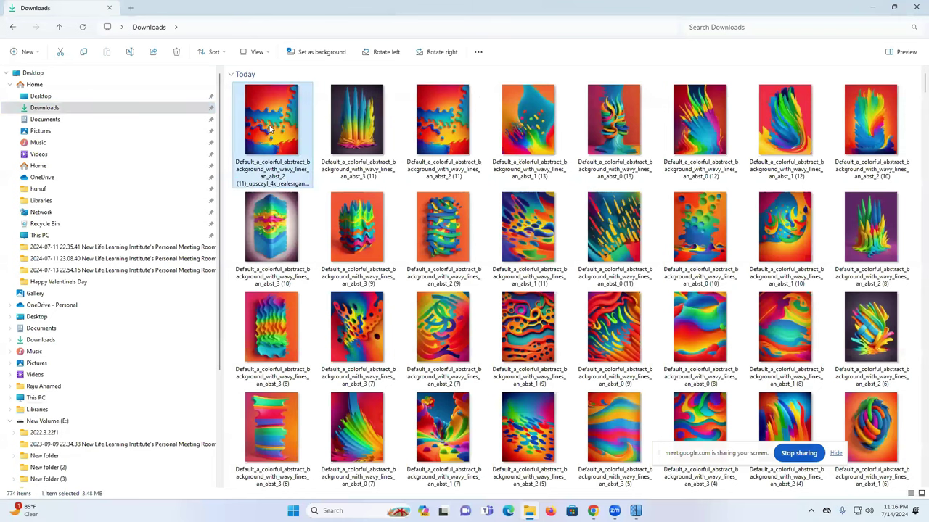
{"action": "double_click", "coordinate": [270, 128]}
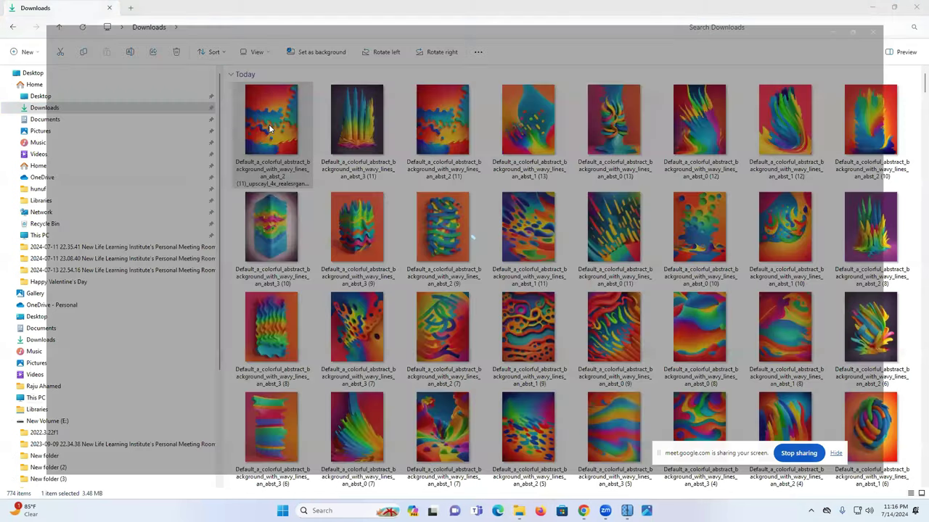
{"action": "scroll", "coordinate": [445, 222], "scroll_direction": "up", "scroll_amount": 10}
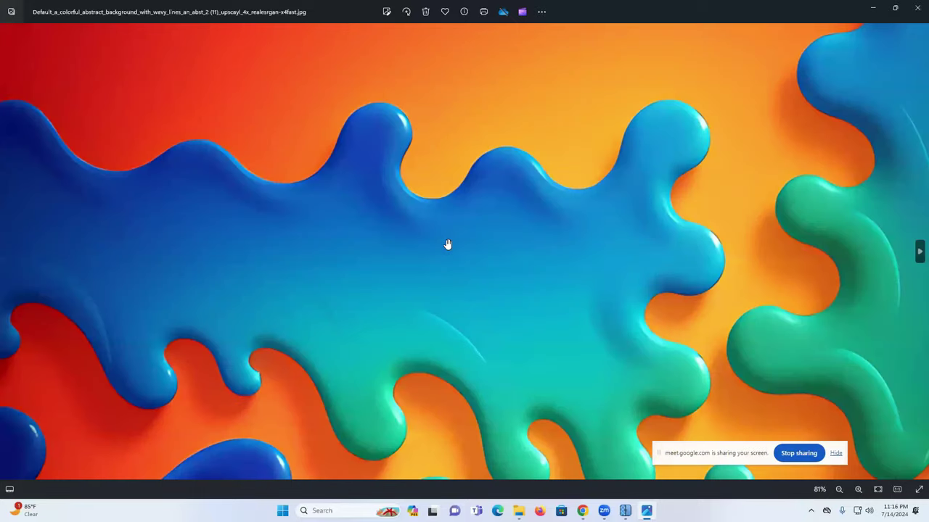
{"action": "scroll", "coordinate": [439, 331], "scroll_direction": "up", "scroll_amount": 5}
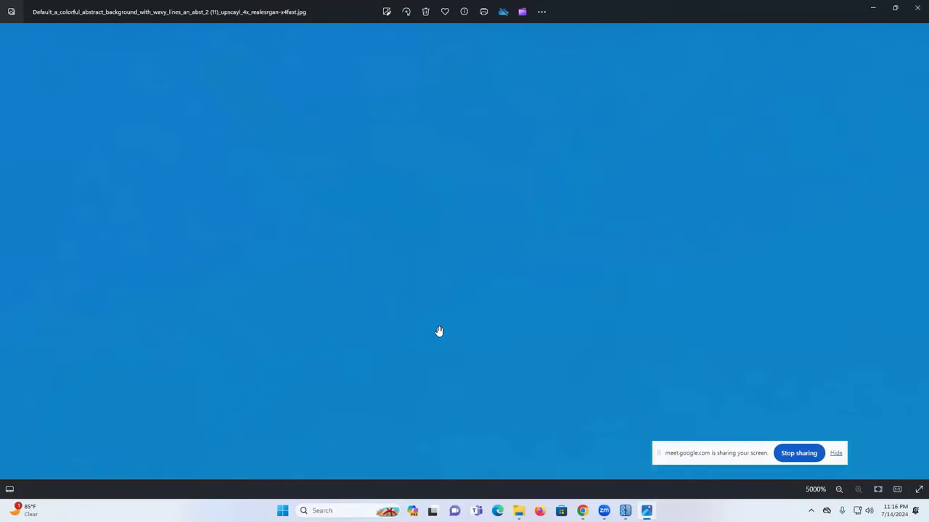
{"action": "left_click", "coordinate": [916, 8]}
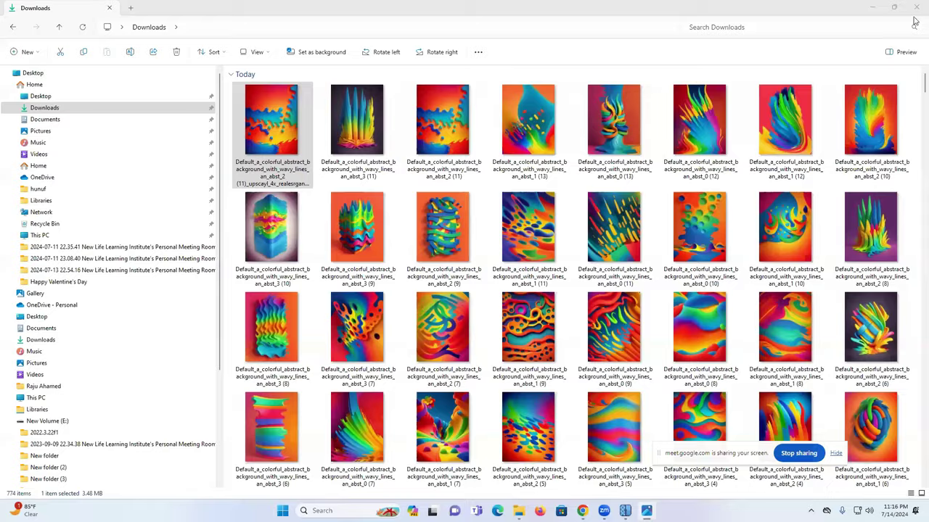
Open the original abst_2 (11) image and inspect its edges at high magnification.
{"action": "double_click", "coordinate": [441, 130]}
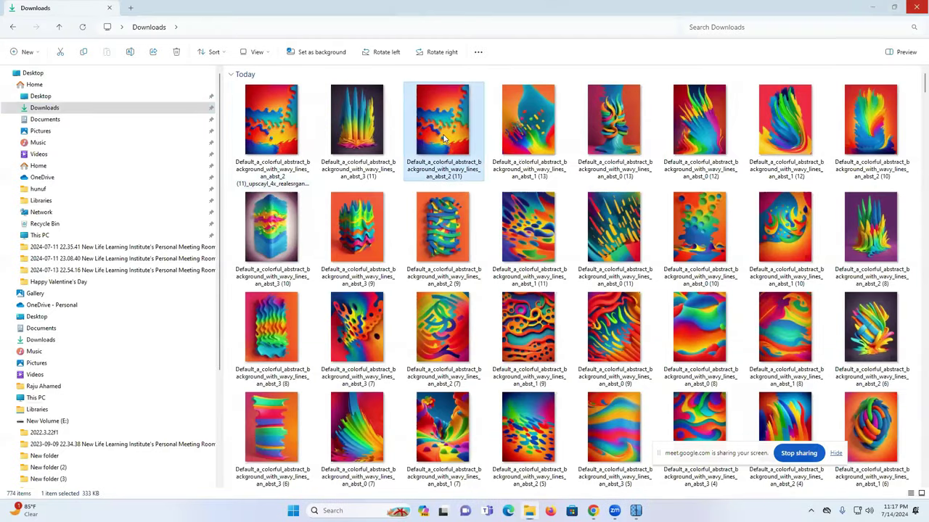
{"action": "scroll", "coordinate": [459, 280], "scroll_direction": "up", "scroll_amount": 15}
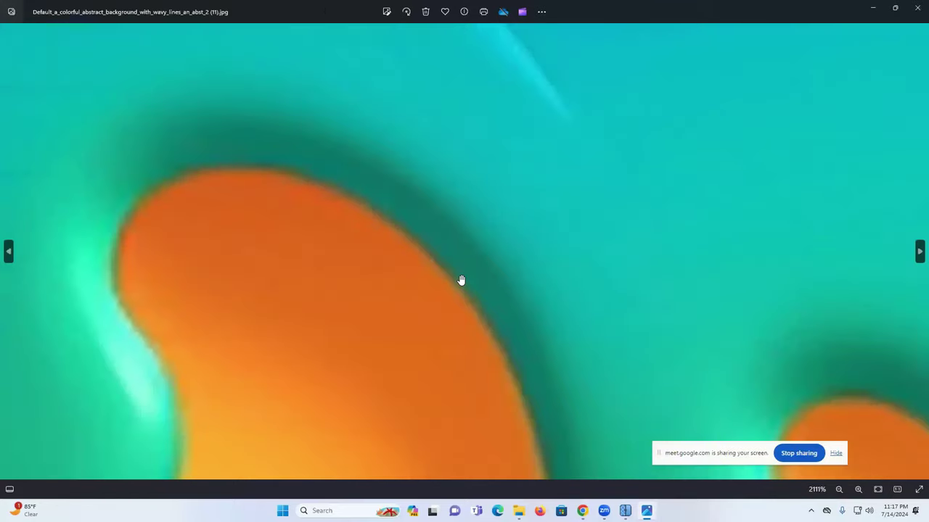
{"action": "scroll", "coordinate": [463, 283], "scroll_direction": "down", "scroll_amount": 6}
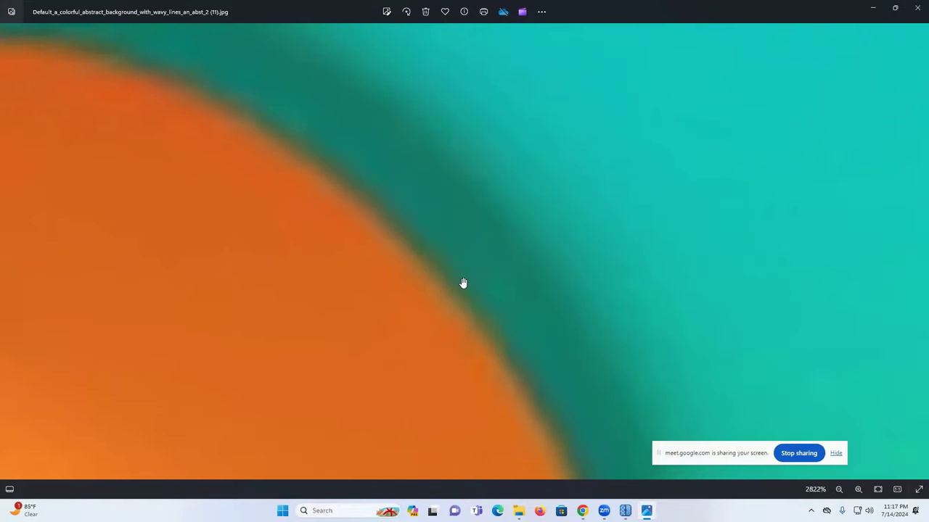
Close the original image, delete the upscaled copy of abst_2 (11) from Downloads, and close File Explorer.
{"action": "scroll", "coordinate": [350, 221], "scroll_direction": "down", "scroll_amount": 13}
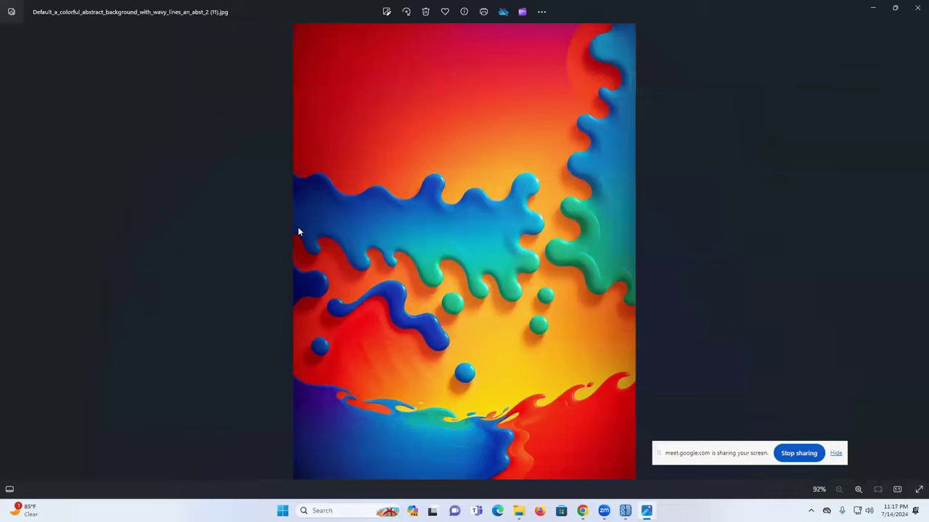
{"action": "left_click", "coordinate": [917, 8]}
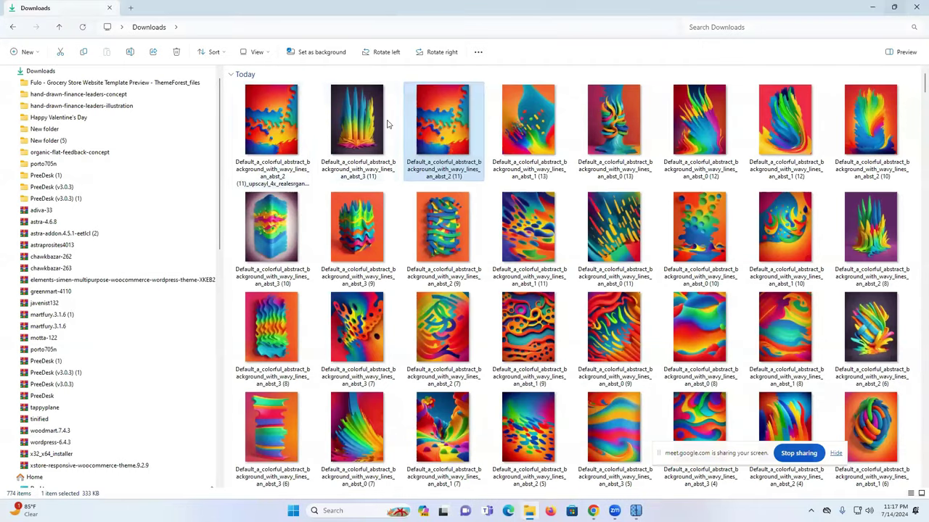
{"action": "left_click", "coordinate": [274, 123]}
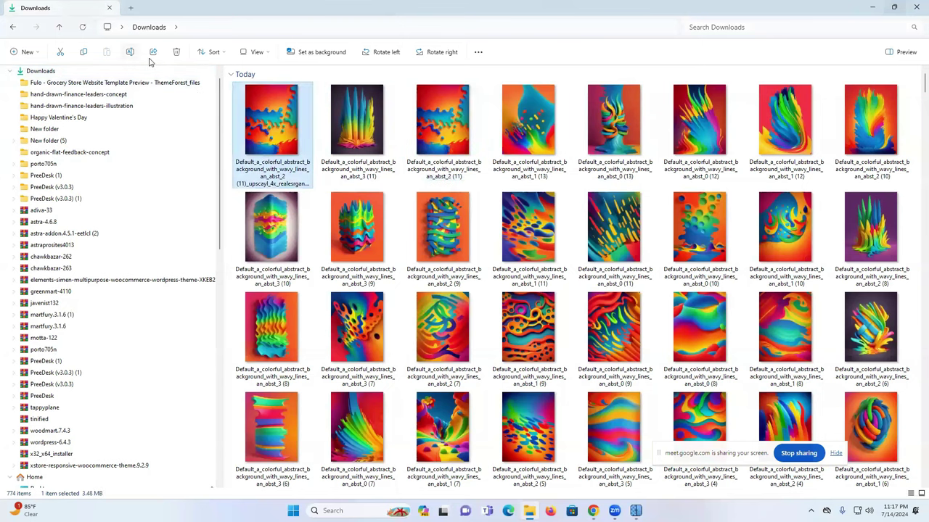
{"action": "left_click", "coordinate": [177, 53]}
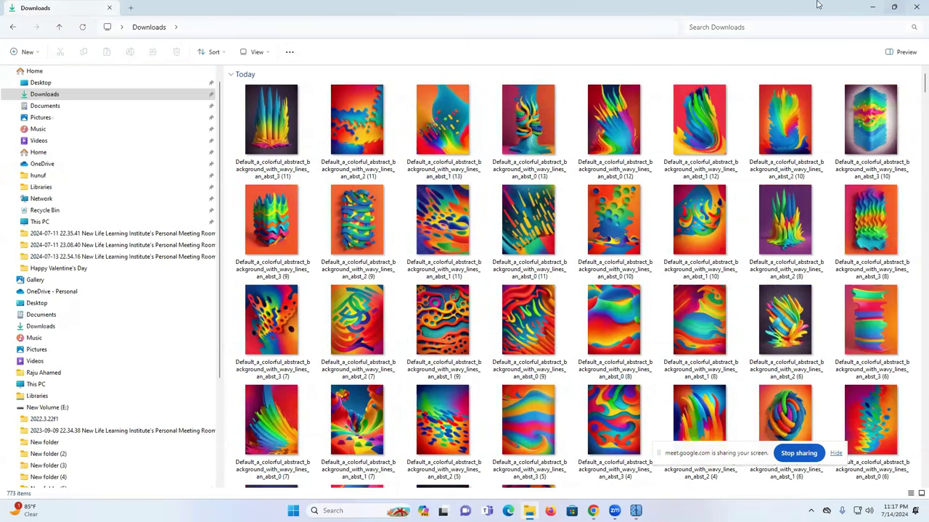
{"action": "left_click", "coordinate": [915, 7]}
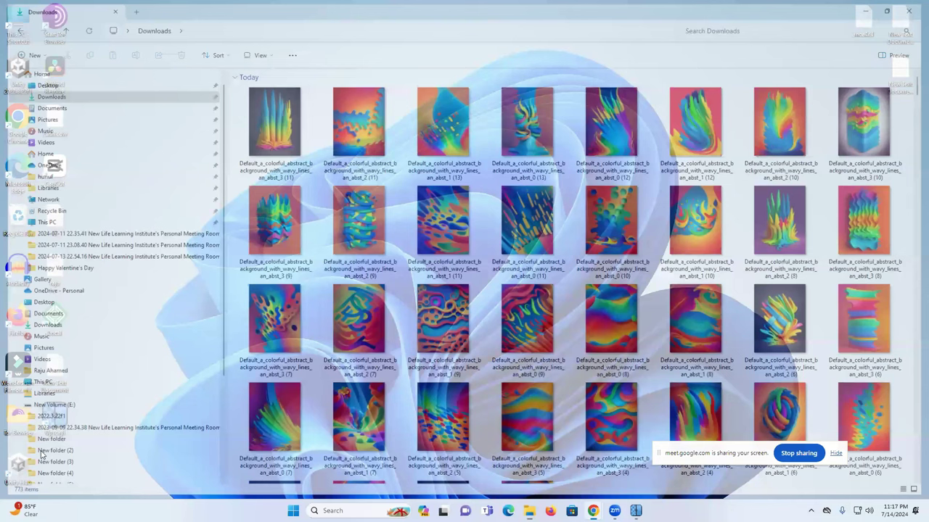
Launch FastStone Photo Resizer through the Windows search and minimize its window.
{"action": "key", "text": "super+s"}
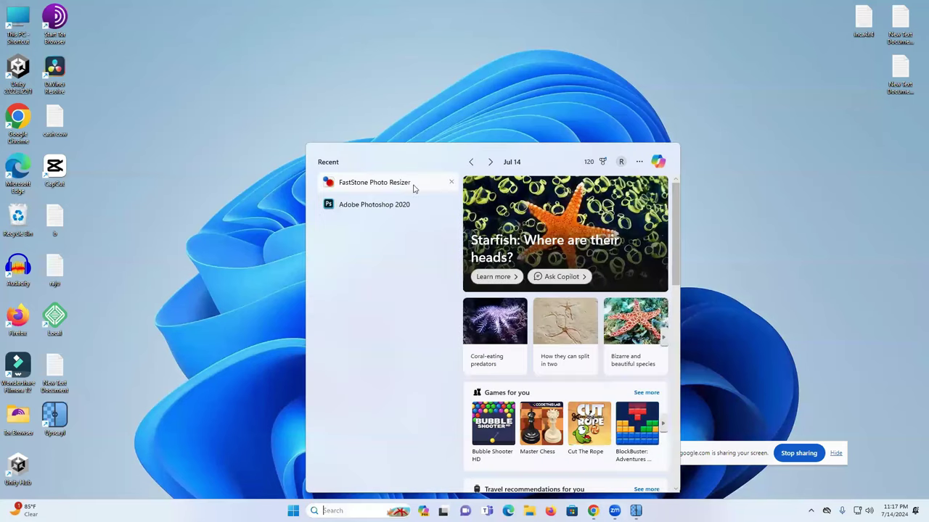
{"action": "key", "text": "Return"}
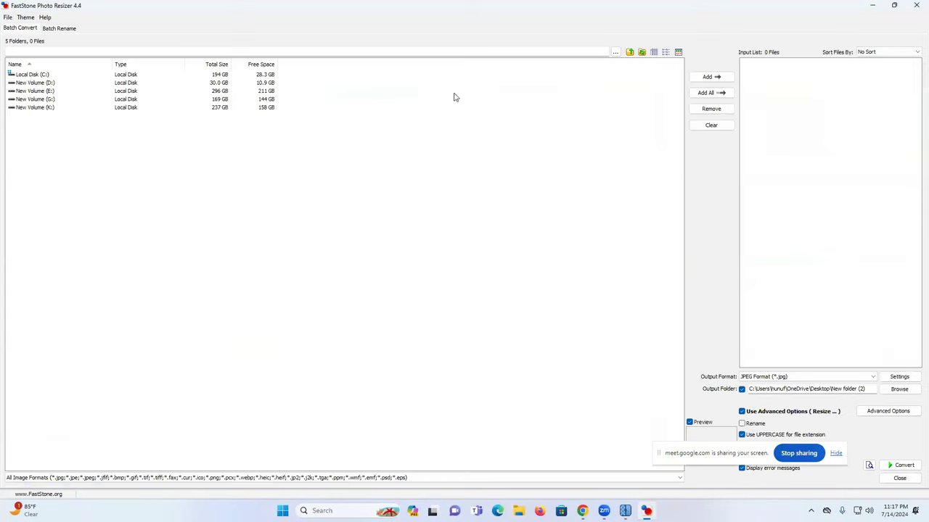
{"action": "left_click", "coordinate": [873, 5]}
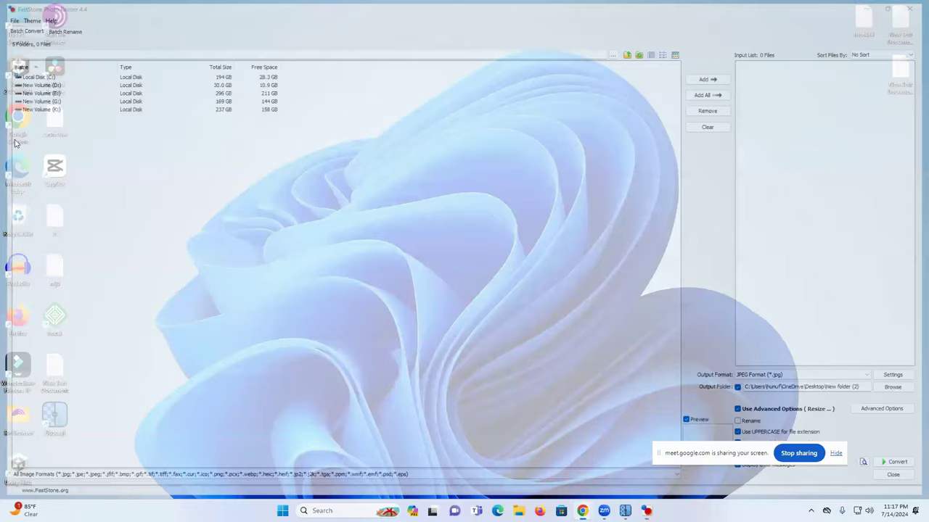
Open the Downloads folder from This PC, select all the Default_a_colorful_abstract_background images, and cut them.
{"action": "double_click", "coordinate": [21, 31]}
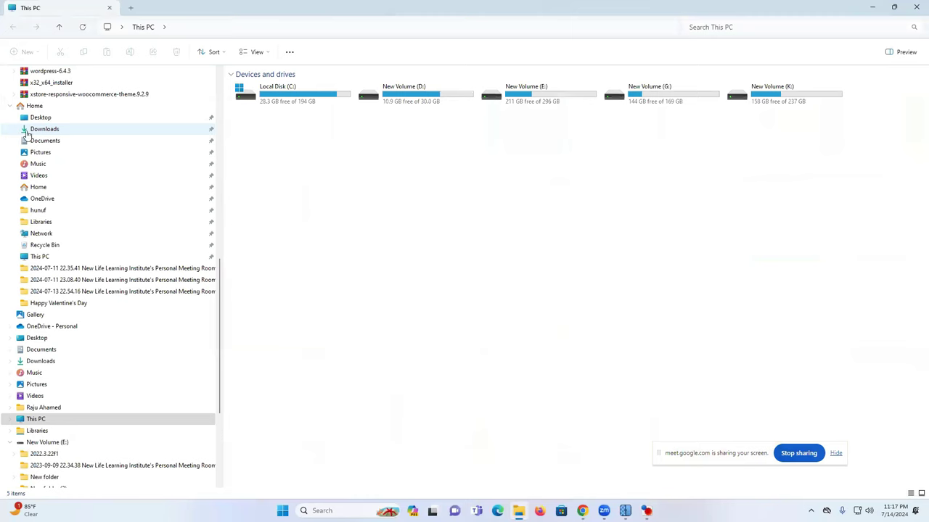
{"action": "left_click", "coordinate": [51, 130]}
{"action": "left_click_drag", "start_coordinate": [235, 111], "coordinate": [741, 302]}
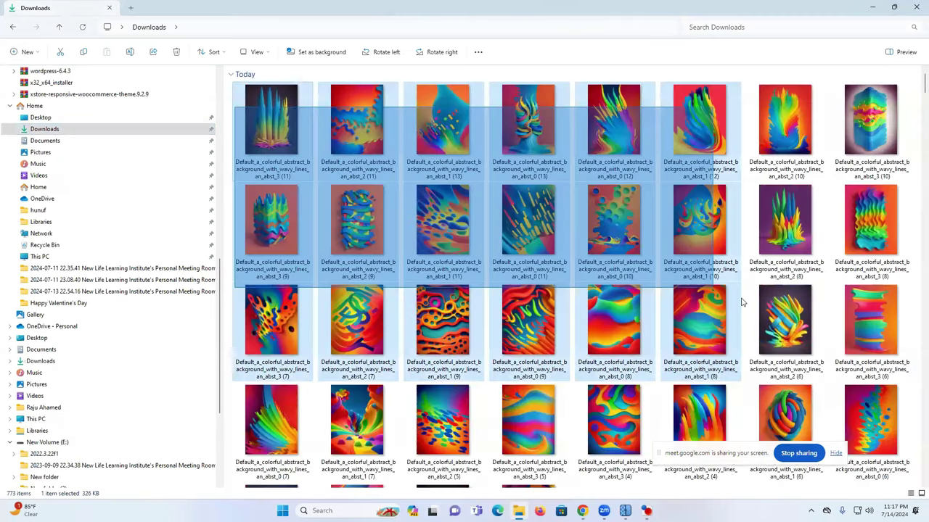
{"action": "scroll", "coordinate": [816, 283], "scroll_direction": "down", "scroll_amount": 5}
{"action": "left_click_drag", "start_coordinate": [811, 297], "coordinate": [859, 319]}
{"action": "scroll", "coordinate": [824, 260], "scroll_direction": "up", "scroll_amount": 10}
{"action": "scroll", "coordinate": [858, 319], "scroll_direction": "down", "scroll_amount": 3}
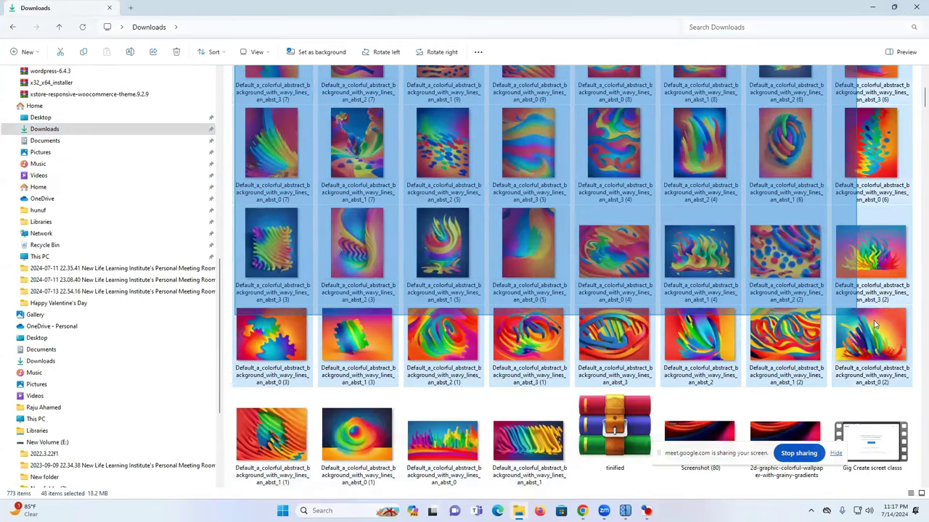
{"action": "left_click_drag", "start_coordinate": [610, 439], "coordinate": [610, 438]}
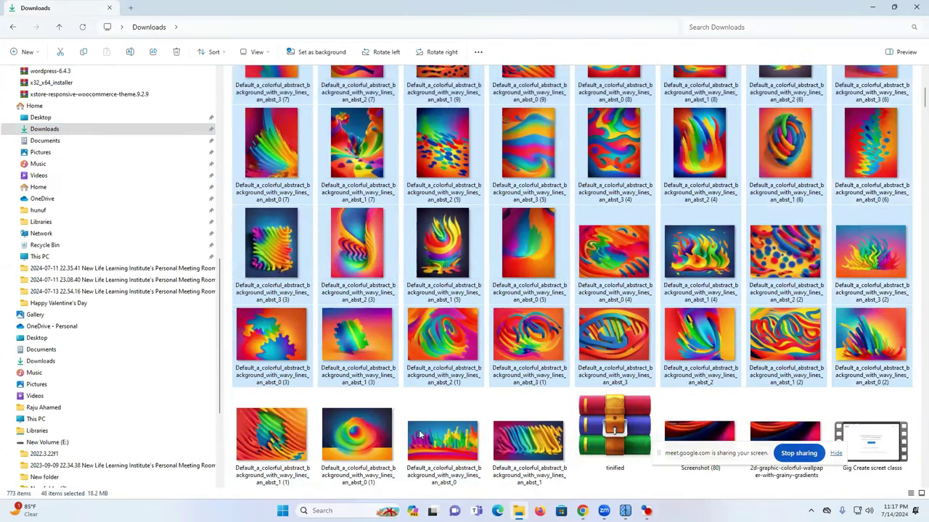
{"action": "left_click_drag", "start_coordinate": [419, 434], "coordinate": [239, 435]}
{"action": "right_click", "coordinate": [535, 450]}
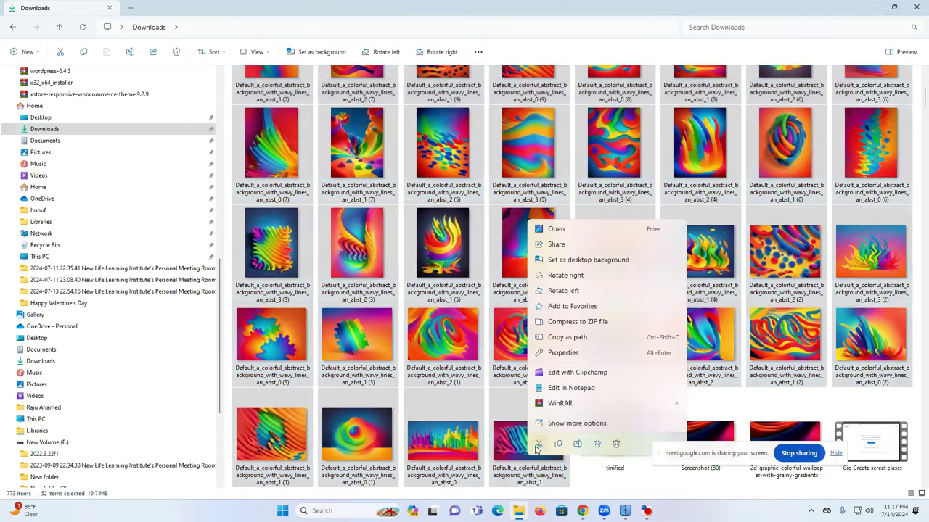
{"action": "left_click", "coordinate": [538, 445]}
Create a new folder on the desktop with the default name and paste the cut abstract images into it.
{"action": "key", "text": "super+d"}
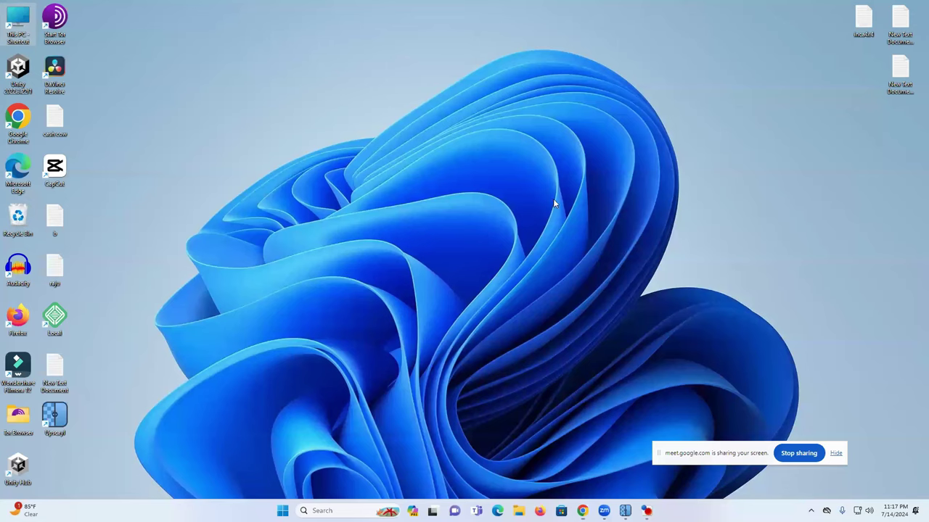
{"action": "right_click", "coordinate": [512, 136]}
{"action": "left_click", "coordinate": [657, 234]}
{"action": "key", "text": "Return"}
{"action": "double_click", "coordinate": [532, 169]}
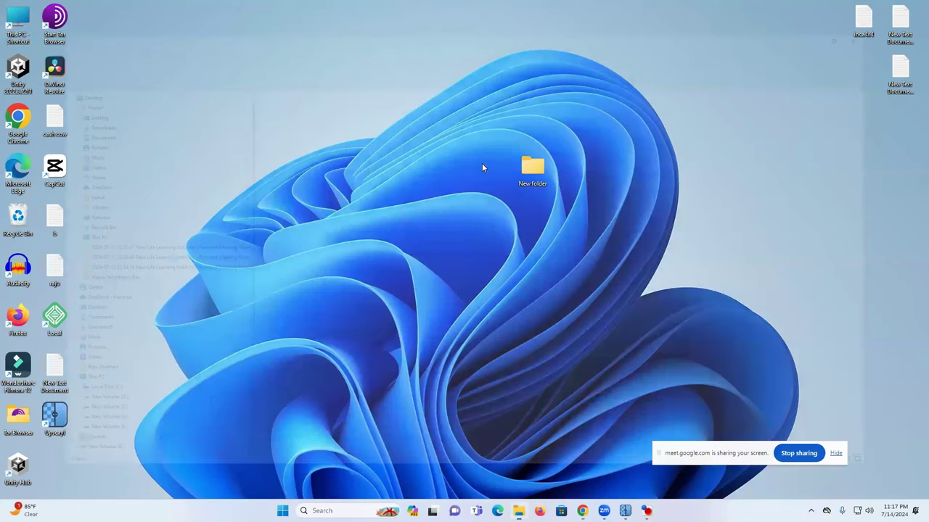
{"action": "key", "text": "ctrl+v"}
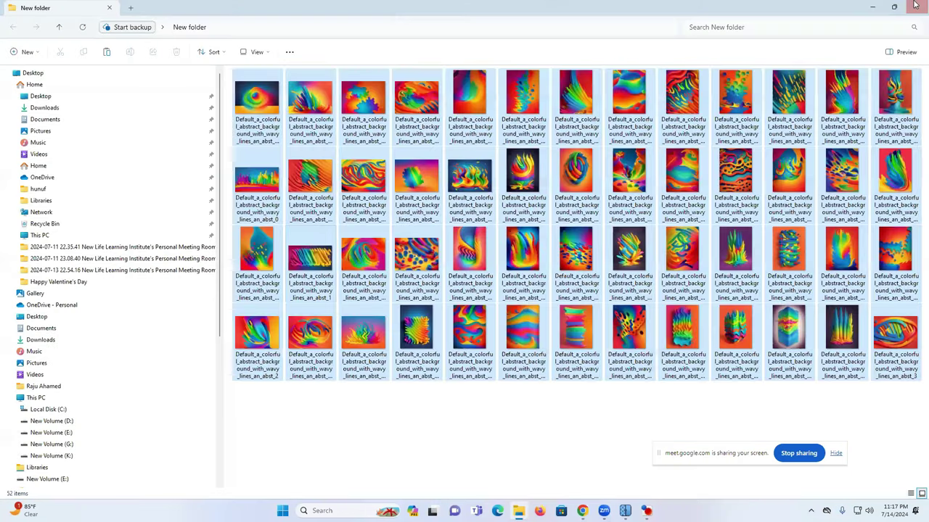
Create a second new folder on the desktop for the converted images and switch to FastStone Photo Resizer.
{"action": "key", "text": "super+d"}
{"action": "right_click", "coordinate": [381, 187]}
{"action": "mouse_move", "coordinate": [417, 283]}
{"action": "left_click", "coordinate": [524, 285]}
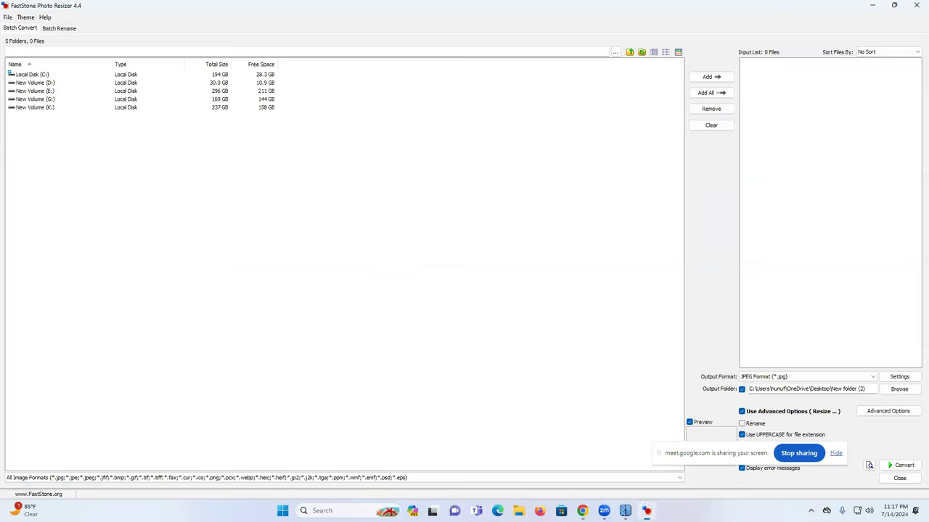
Browse to New folder on the desktop and add all its images to the batch conversion input list.
{"action": "left_click", "coordinate": [629, 53]}
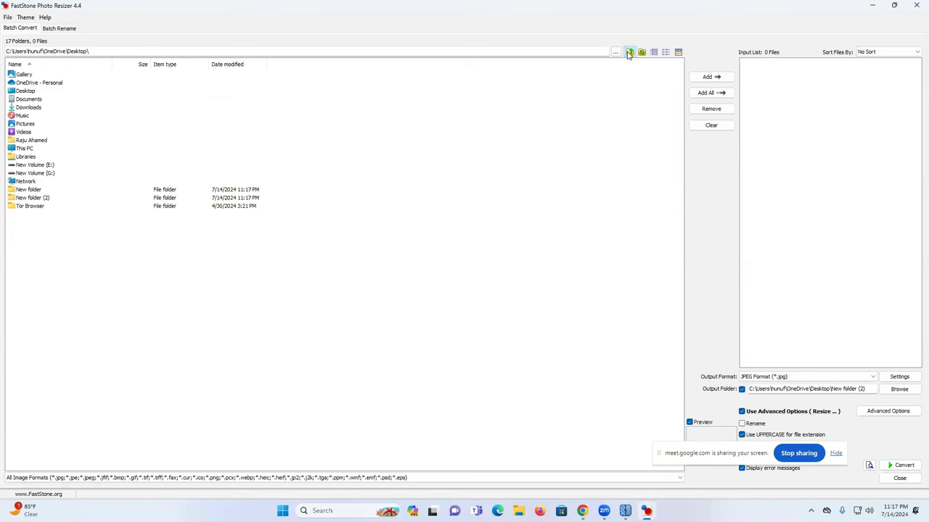
{"action": "double_click", "coordinate": [27, 191]}
{"action": "left_click_drag", "start_coordinate": [272, 75], "coordinate": [39, 475]}
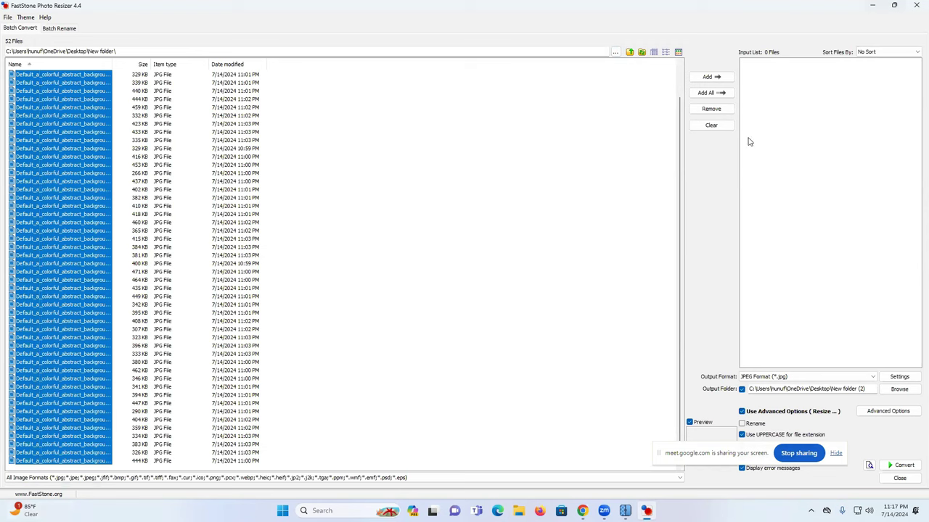
{"action": "left_click", "coordinate": [711, 93]}
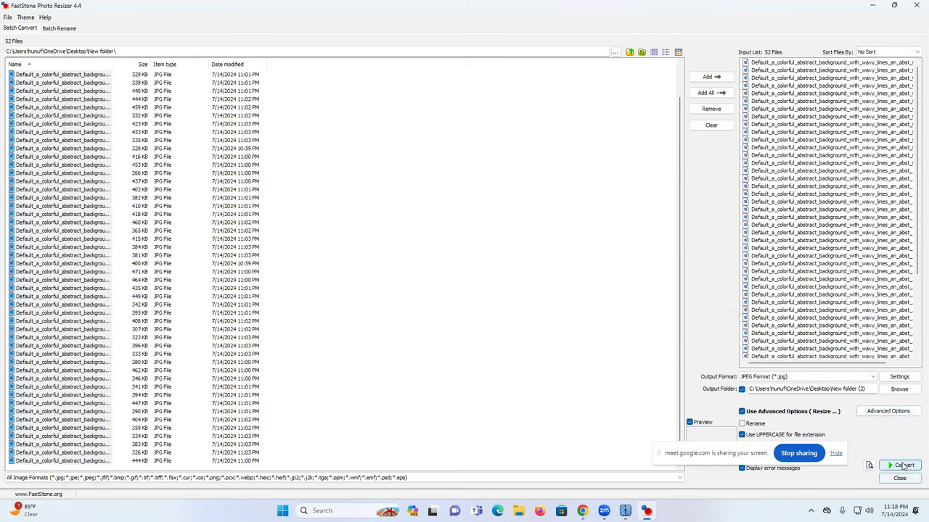
Convert the listed images to JPEG into the desktop's New folder (2), finish the conversion, and close FastStone Photo Resizer.
{"action": "left_click", "coordinate": [903, 464]}
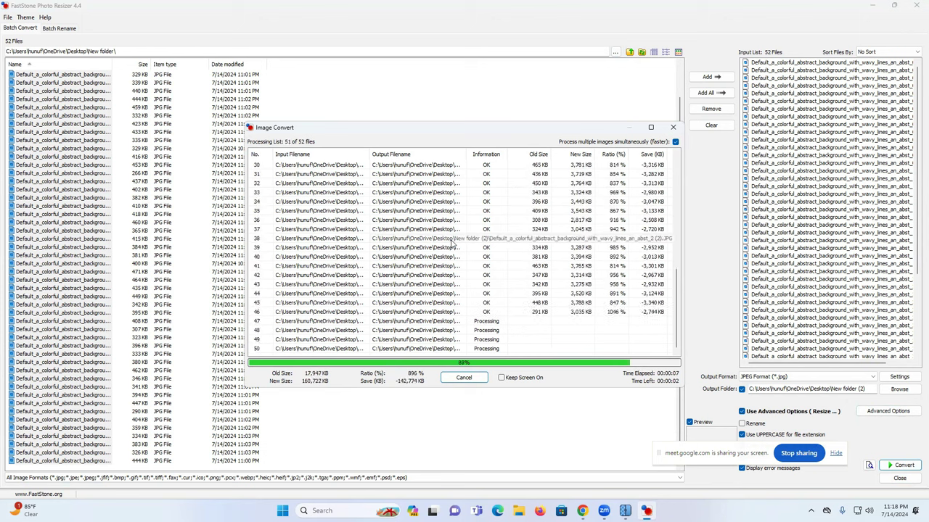
{"action": "left_click", "coordinate": [464, 377]}
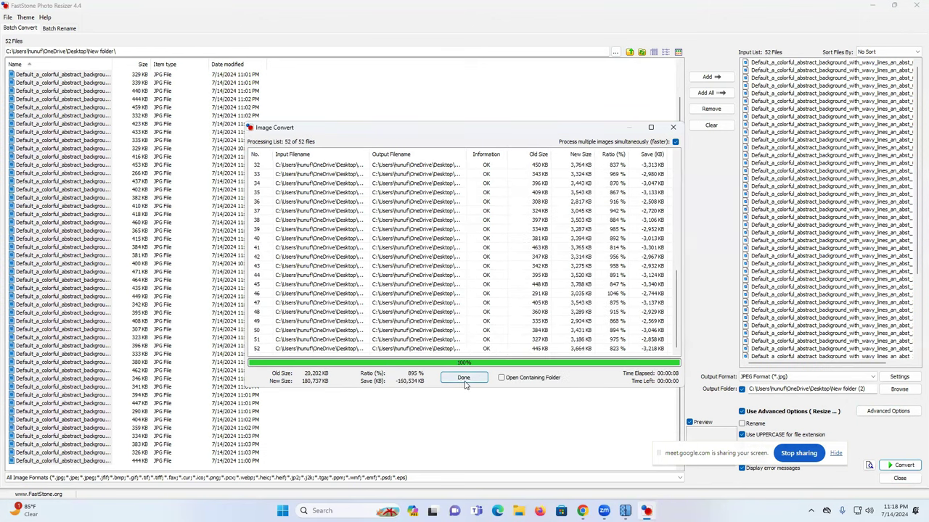
{"action": "left_click", "coordinate": [914, 5]}
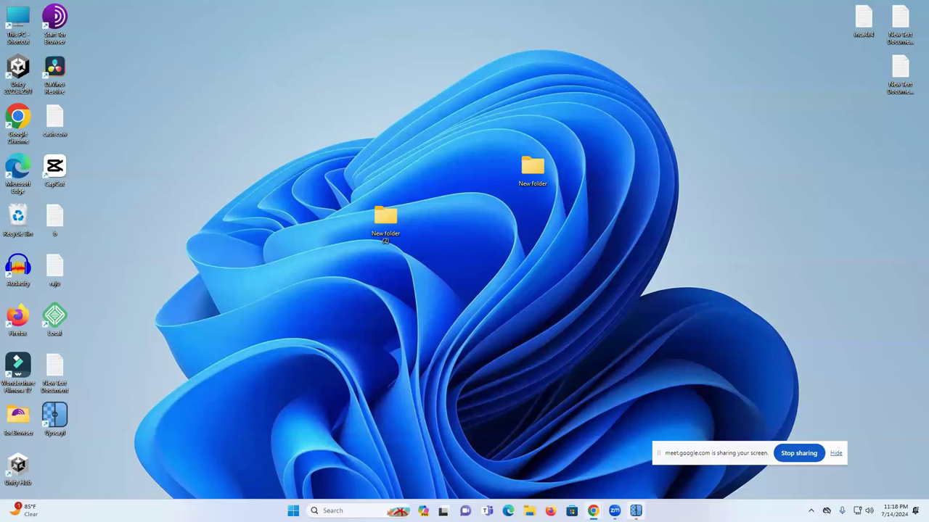
Bring up the Upscayl window and close the application.
{"action": "mouse_move", "coordinate": [639, 498]}
{"action": "left_click", "coordinate": [635, 511]}
{"action": "left_click", "coordinate": [761, 31]}
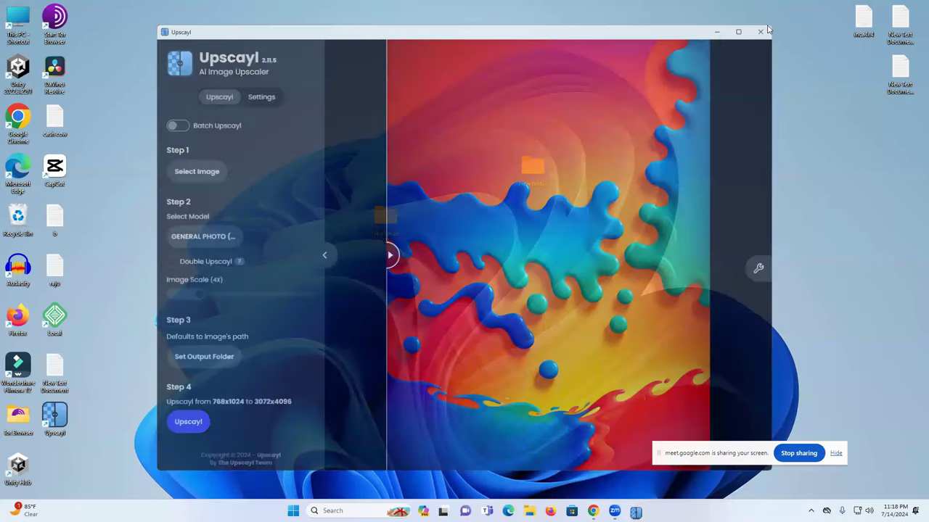
Switch to Chrome, bring up the Freepik Contributor Rejected files page, and return to the desktop.
{"action": "mouse_move", "coordinate": [604, 511]}
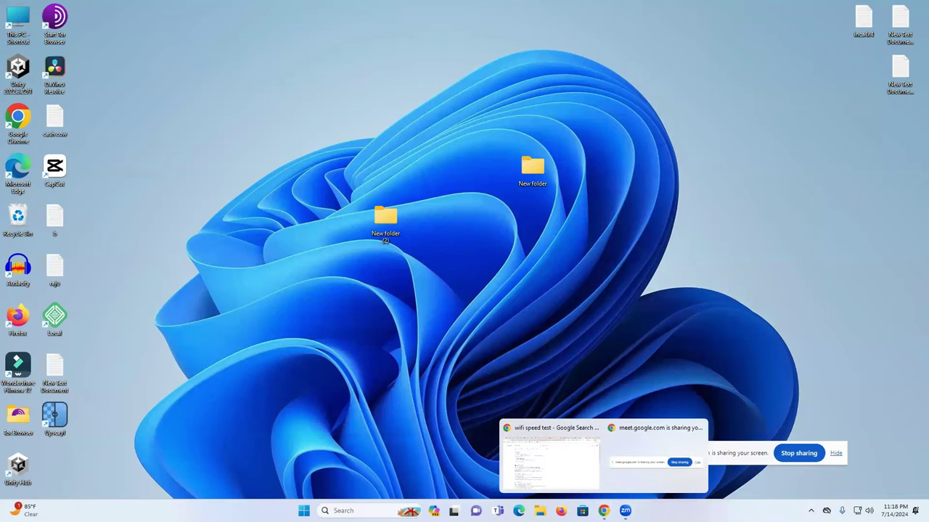
{"action": "left_click", "coordinate": [551, 477]}
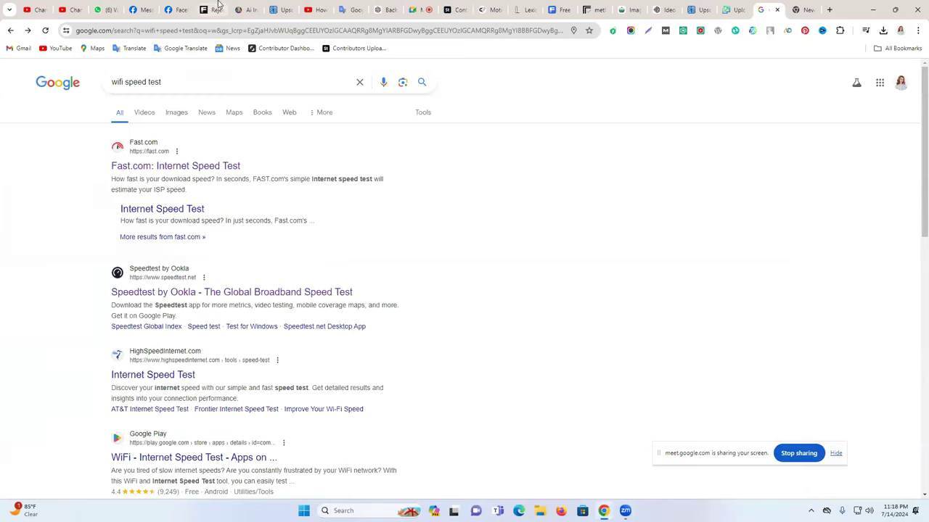
{"action": "left_click", "coordinate": [212, 10]}
{"action": "mouse_move", "coordinate": [604, 511]}
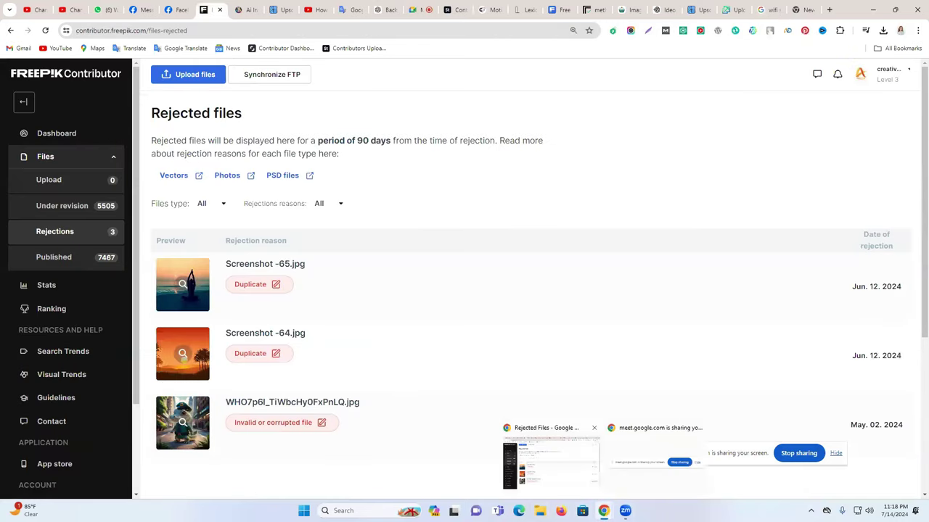
{"action": "left_click", "coordinate": [895, 9]}
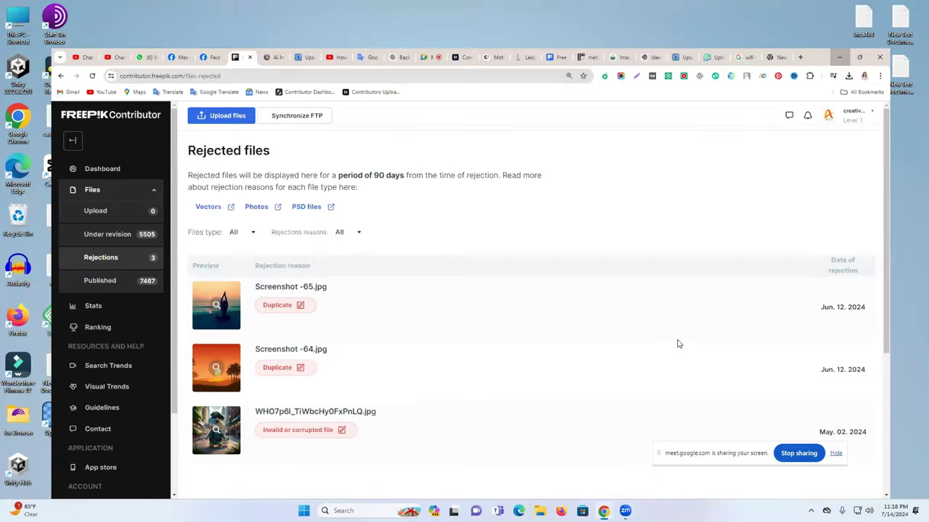
{"action": "key", "text": "super+d"}
Upload all images from the desktop's New folder (2) to Freepik Contributor and look through the attached file list.
{"action": "double_click", "coordinate": [391, 220]}
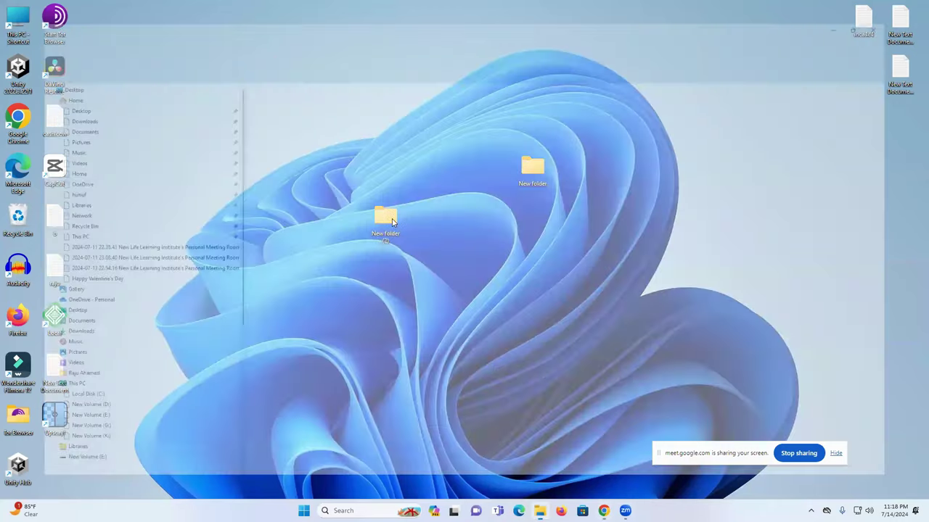
{"action": "left_click", "coordinate": [238, 125]}
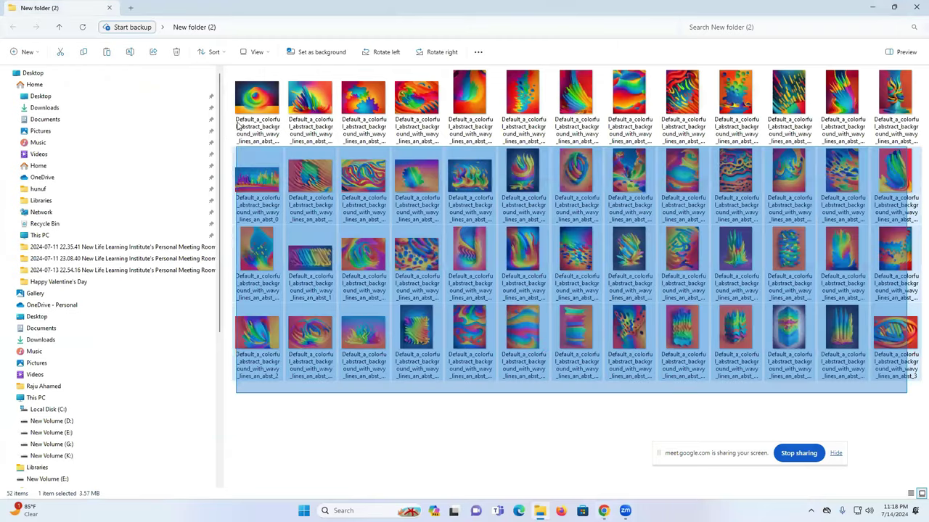
{"action": "key", "text": "ctrl+a"}
{"action": "left_click_drag", "start_coordinate": [894, 333], "coordinate": [594, 500]}
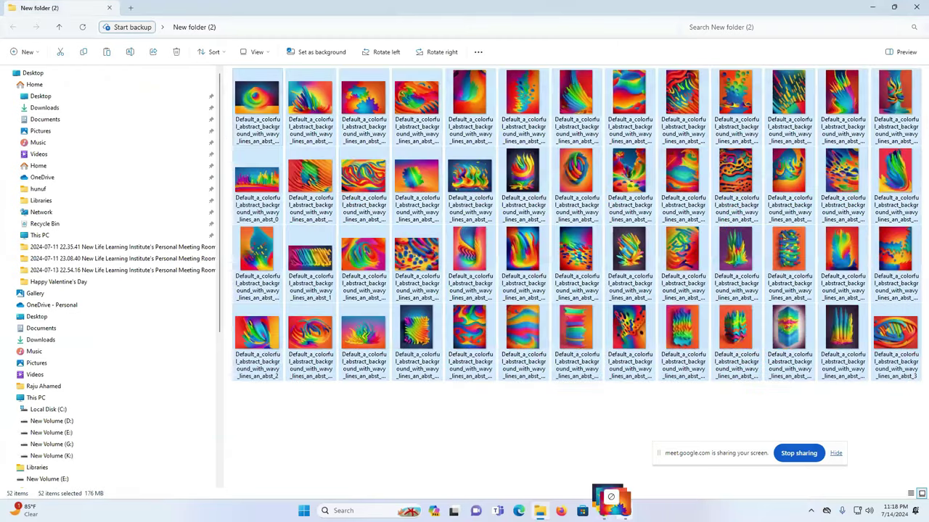
{"action": "left_click_drag", "start_coordinate": [549, 477], "coordinate": [836, 433]}
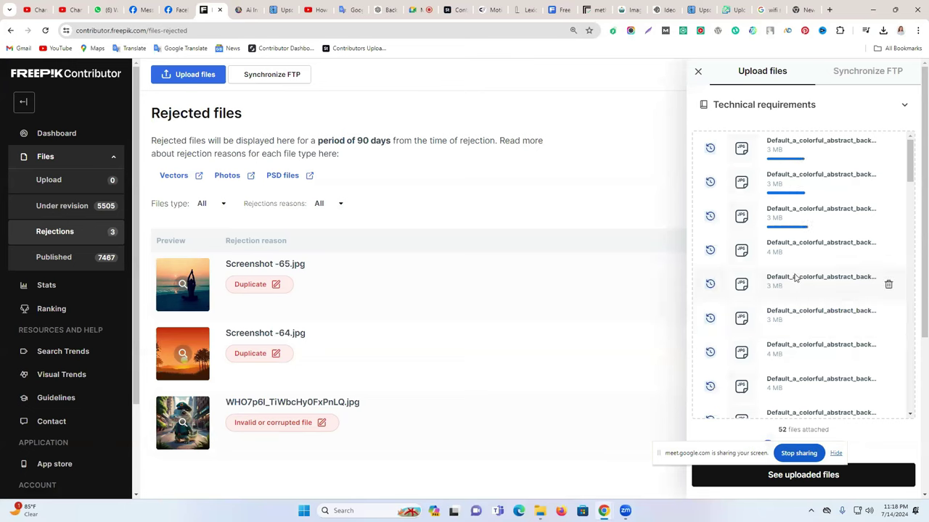
{"action": "scroll", "coordinate": [795, 278], "scroll_direction": "down", "scroll_amount": 10}
{"action": "scroll", "coordinate": [819, 305], "scroll_direction": "down", "scroll_amount": 5}
{"action": "scroll", "coordinate": [824, 354], "scroll_direction": "up", "scroll_amount": 15}
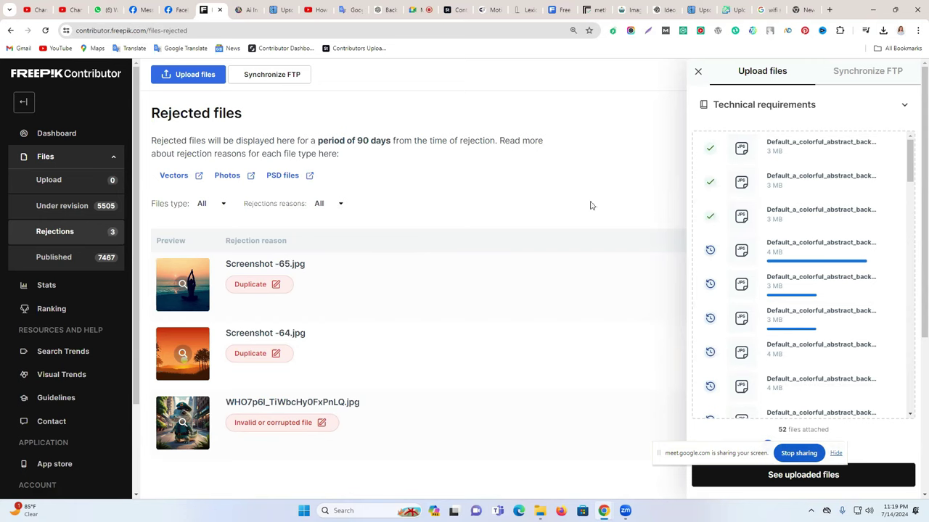
Copy the generated prompt from the Replicate img2prompt page into Google Translate's English source text and add two line breaks after it.
{"action": "left_click", "coordinate": [591, 5]}
{"action": "triple_click", "coordinate": [542, 261]}
{"action": "key", "text": "ctrl+c"}
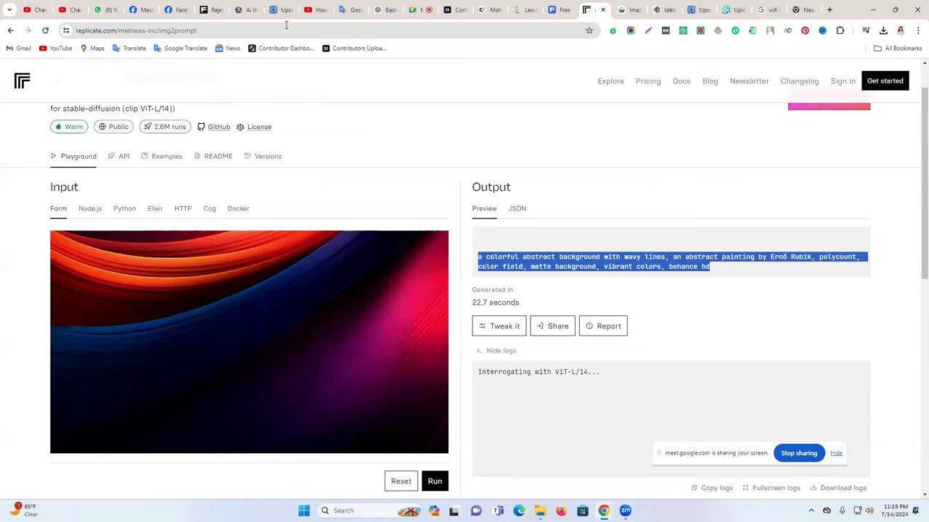
{"action": "left_click", "coordinate": [351, 7]}
{"action": "left_click", "coordinate": [444, 158]}
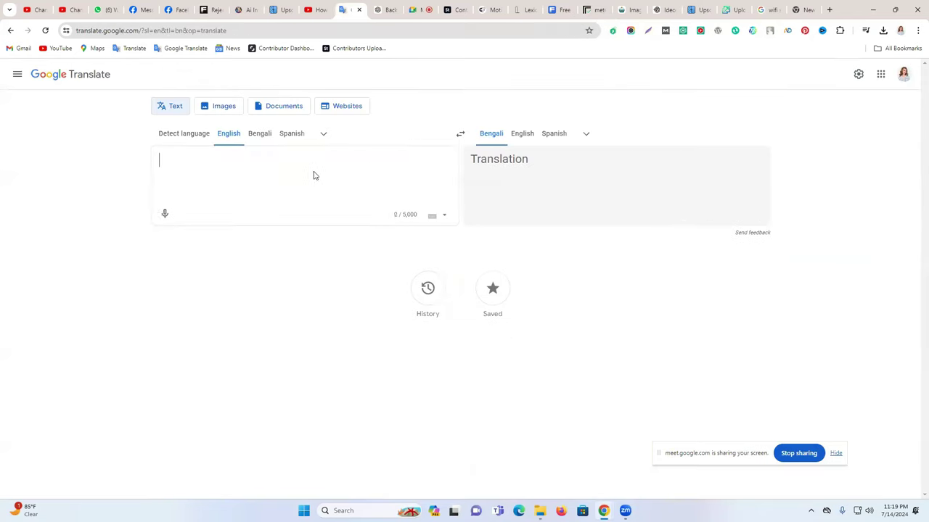
{"action": "key", "text": "ctrl+v"}
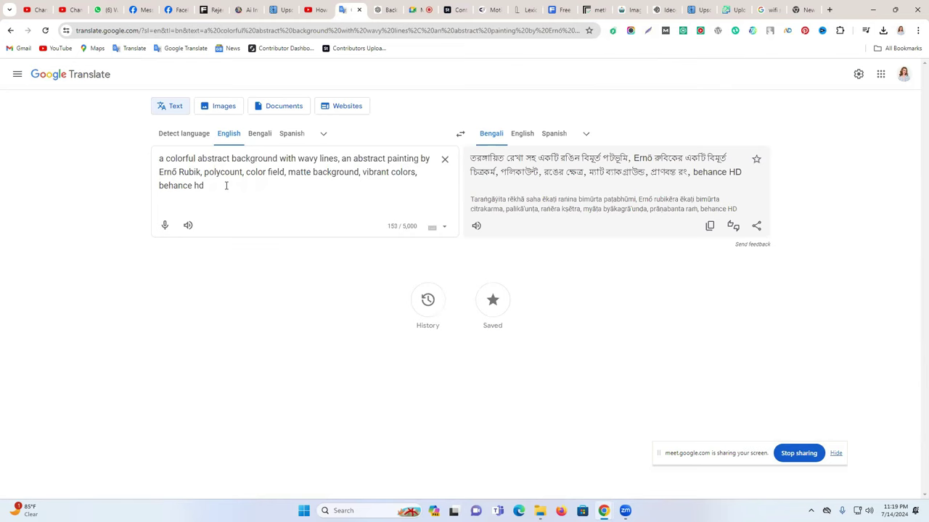
{"action": "key", "text": "Return"}
{"action": "key", "text": "Return"}
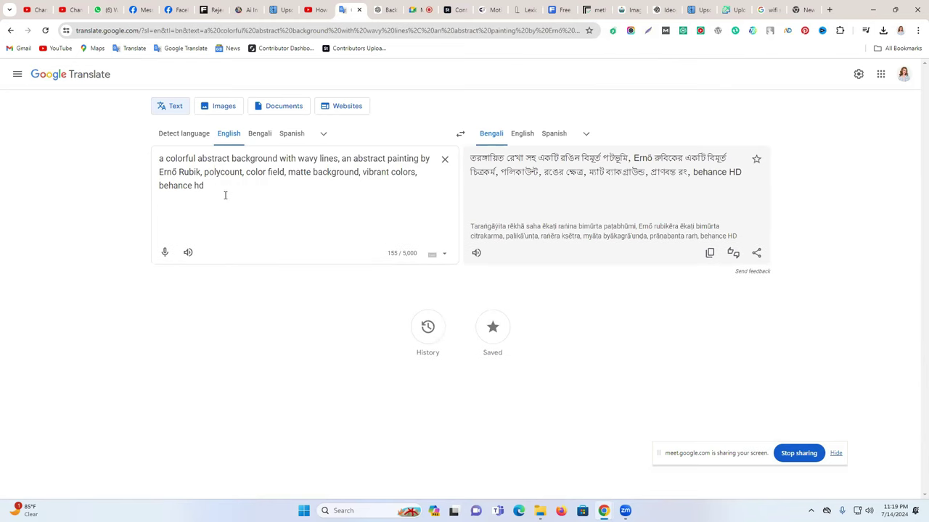
Check the title of the AI-generated wallpaper on its Freepik page and return to the Google Translate draft.
{"action": "left_click_drag", "start_coordinate": [198, 160], "coordinate": [251, 160]}
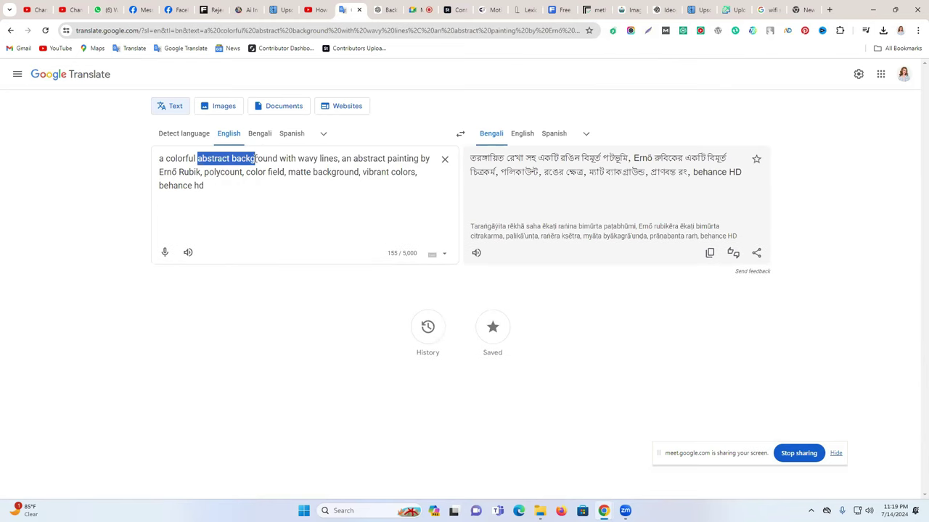
{"action": "left_click", "coordinate": [566, 10]}
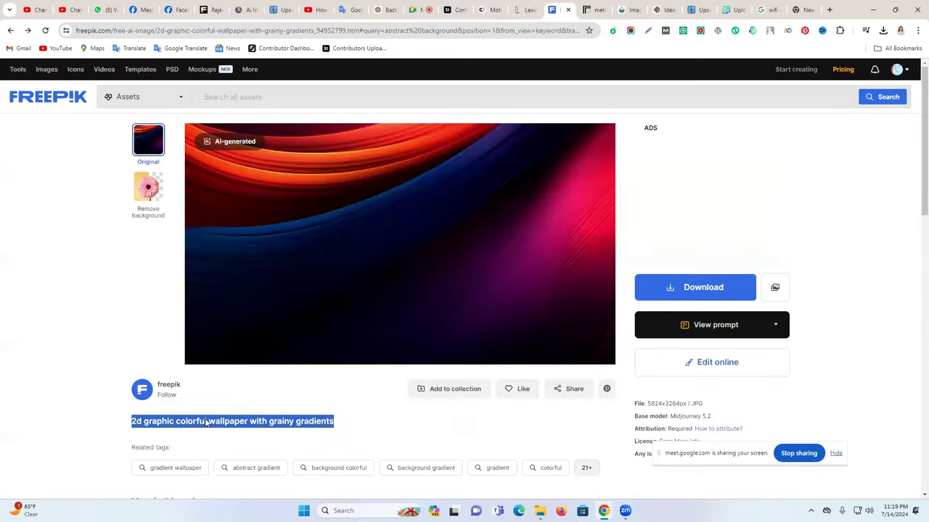
{"action": "scroll", "coordinate": [365, 420], "scroll_direction": "down", "scroll_amount": 2}
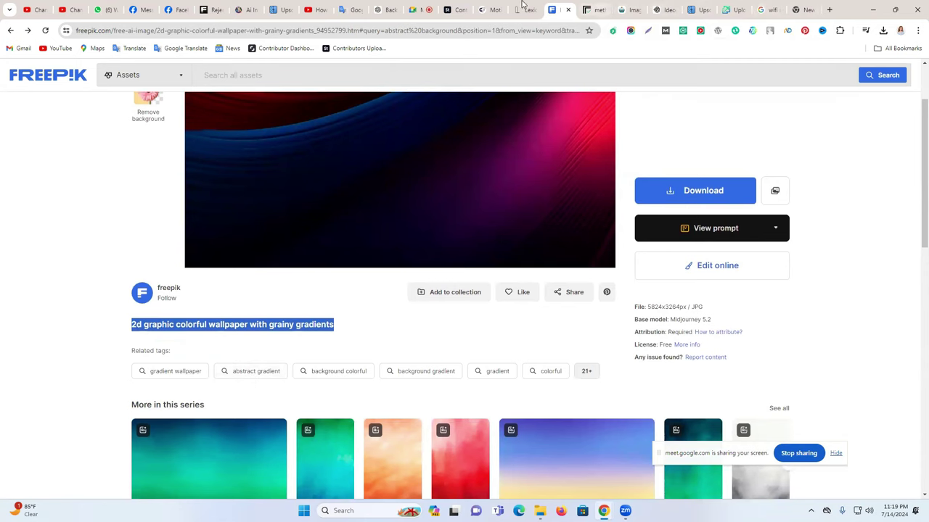
{"action": "left_click", "coordinate": [356, 5]}
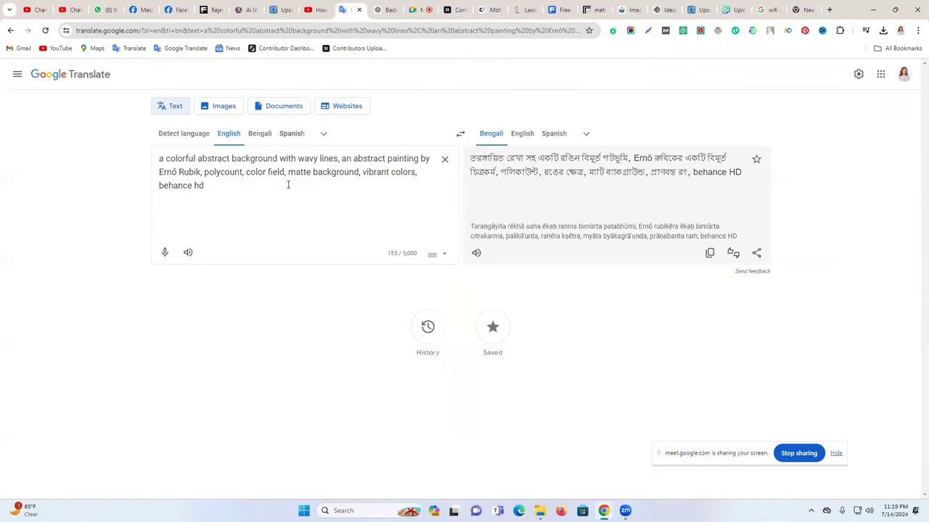
Copy "abstract background" from the prompt onto the line below it and capitalize its first letter.
{"action": "left_click_drag", "start_coordinate": [198, 157], "coordinate": [264, 158]}
{"action": "key", "text": "ctrl+c"}
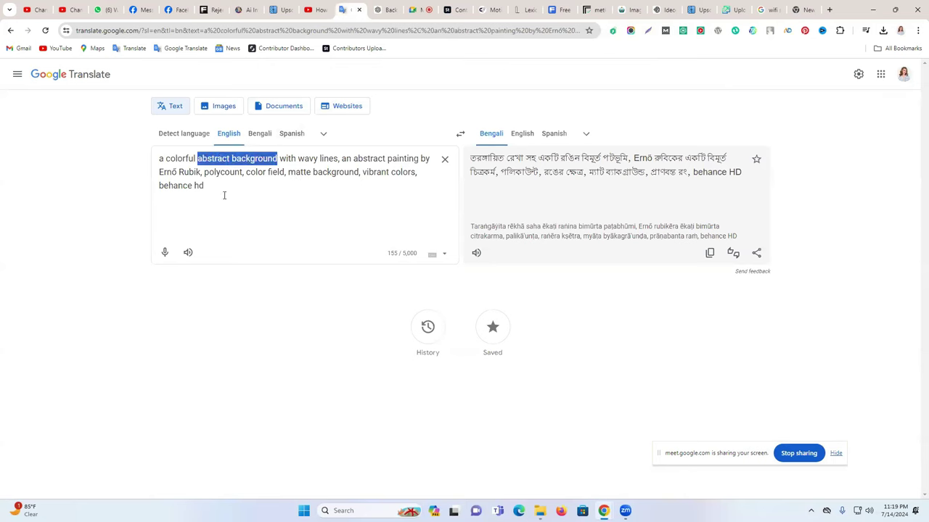
{"action": "left_click", "coordinate": [193, 218]}
{"action": "key", "text": "ctrl+v"}
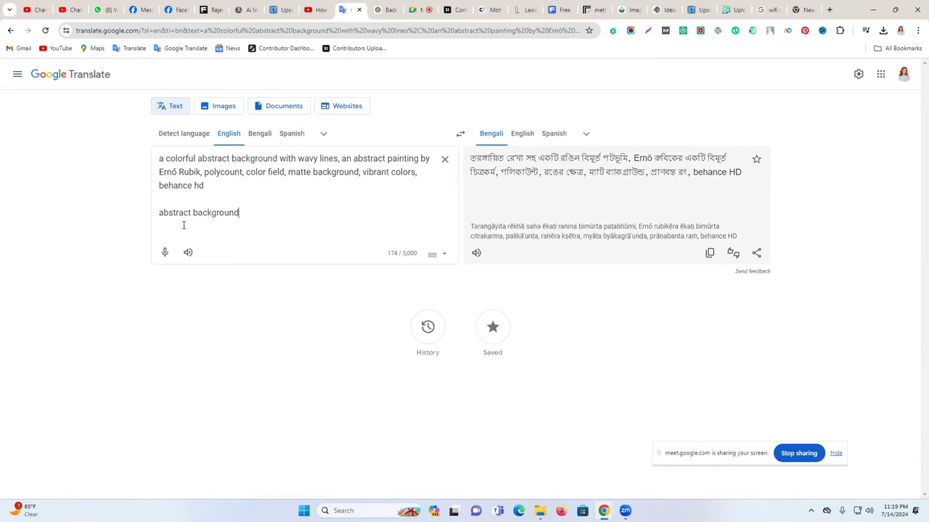
{"action": "left_click", "coordinate": [159, 211]}
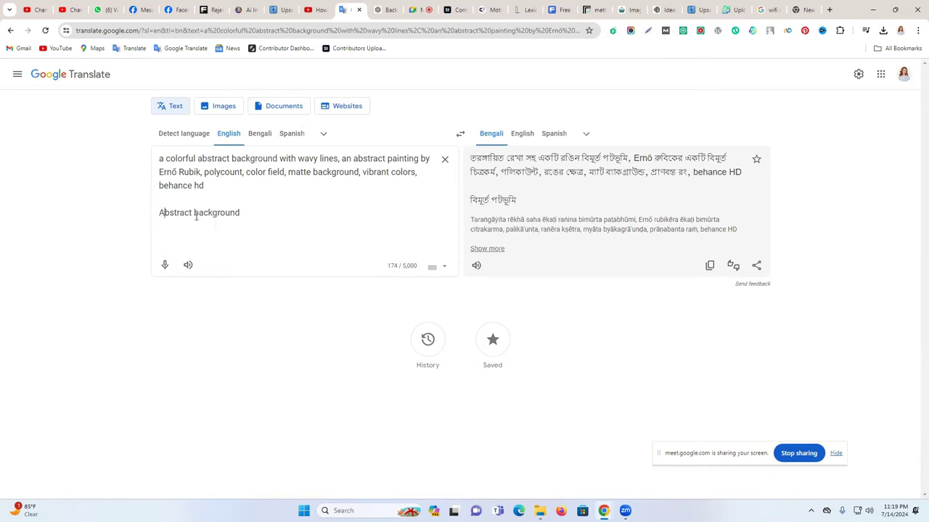
Copy "colorful" from the prompt into the draft title so that it reads "Abstract colorful background".
{"action": "left_click", "coordinate": [259, 213]}
{"action": "left_click_drag", "start_coordinate": [165, 158], "coordinate": [196, 158]}
{"action": "key", "text": "ctrl+c"}
{"action": "left_click", "coordinate": [196, 215]}
{"action": "key", "text": "ctrl+v"}
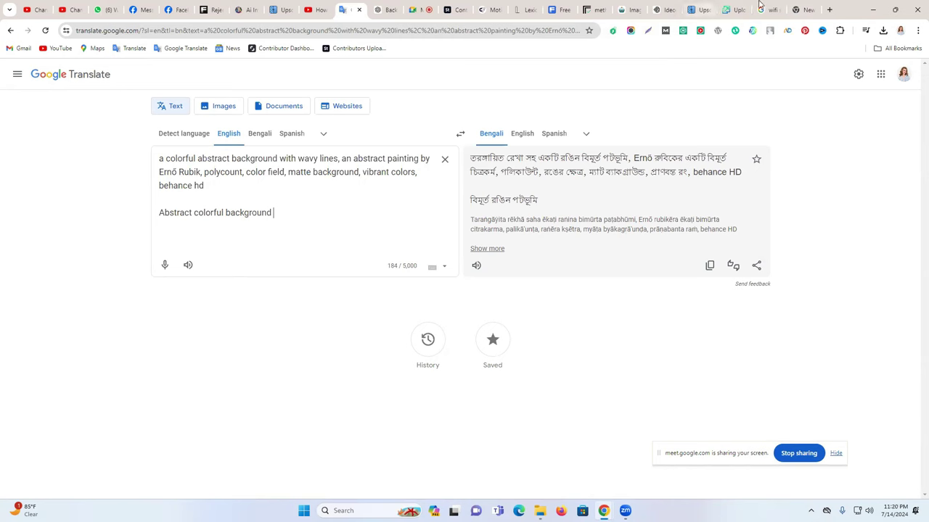
Open Google Translate in the other tab, replace its text with the voice-dictated phrase "generate by Ai", correcting the last word, and copy it.
{"action": "left_click", "coordinate": [802, 10]}
{"action": "left_click", "coordinate": [181, 48]}
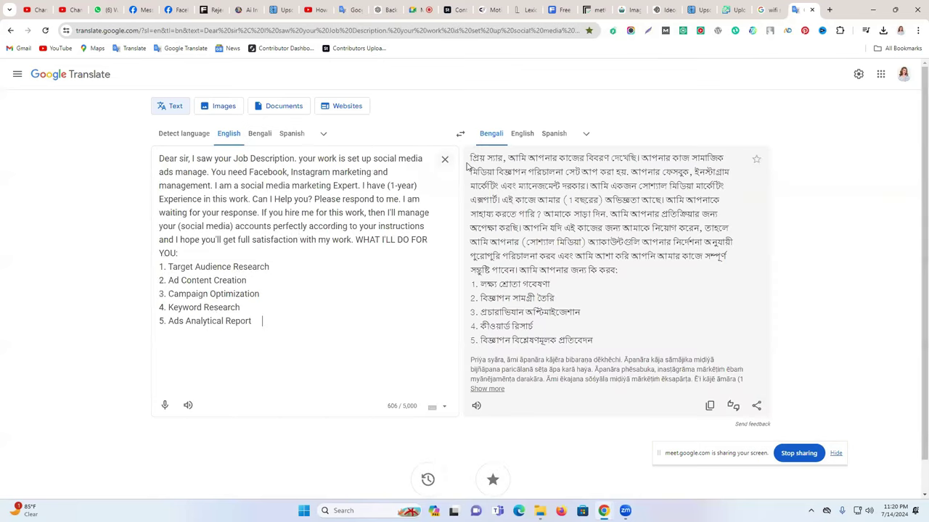
{"action": "left_click", "coordinate": [450, 160]}
{"action": "left_click", "coordinate": [165, 214]}
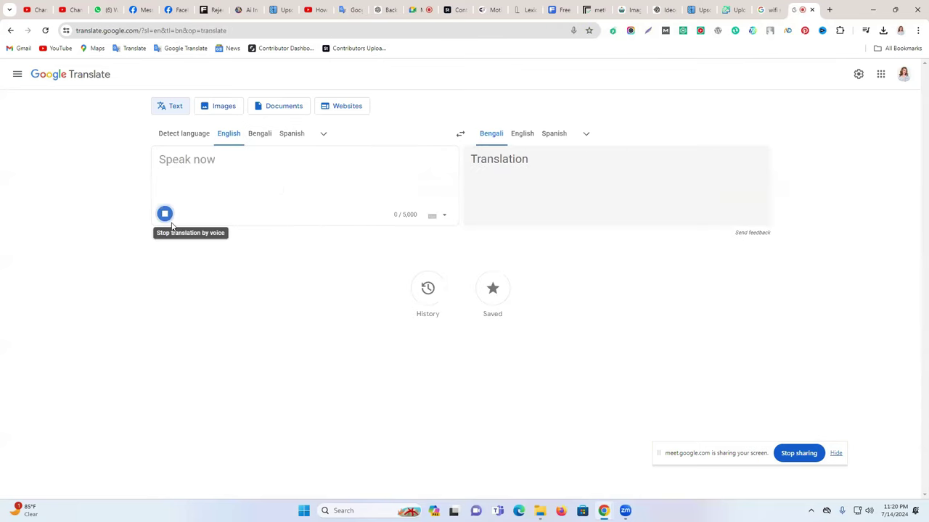
{"action": "left_click", "coordinate": [166, 214]}
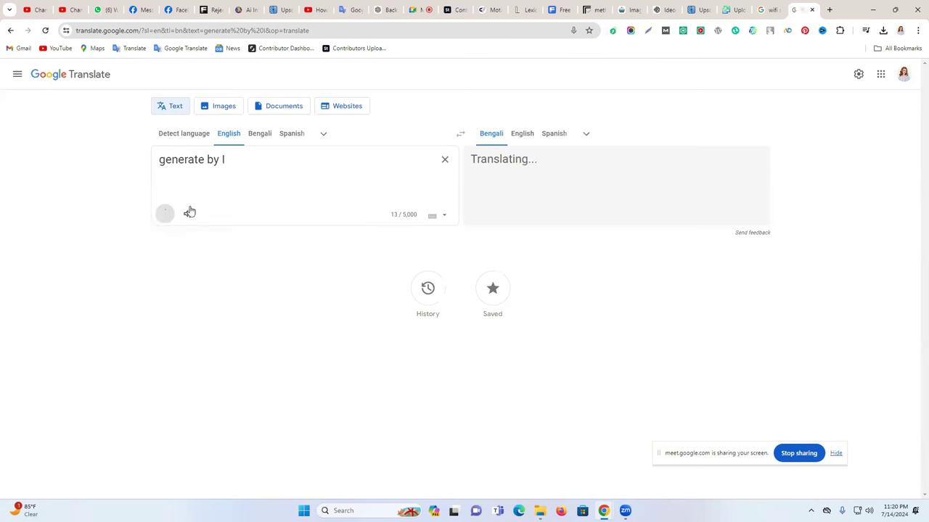
{"action": "double_click", "coordinate": [223, 160]}
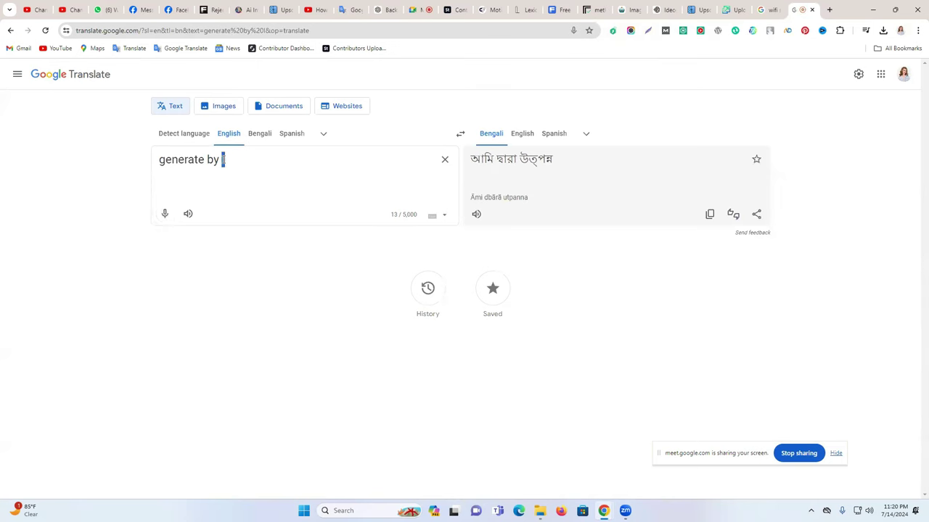
{"action": "type", "text": "Ai"}
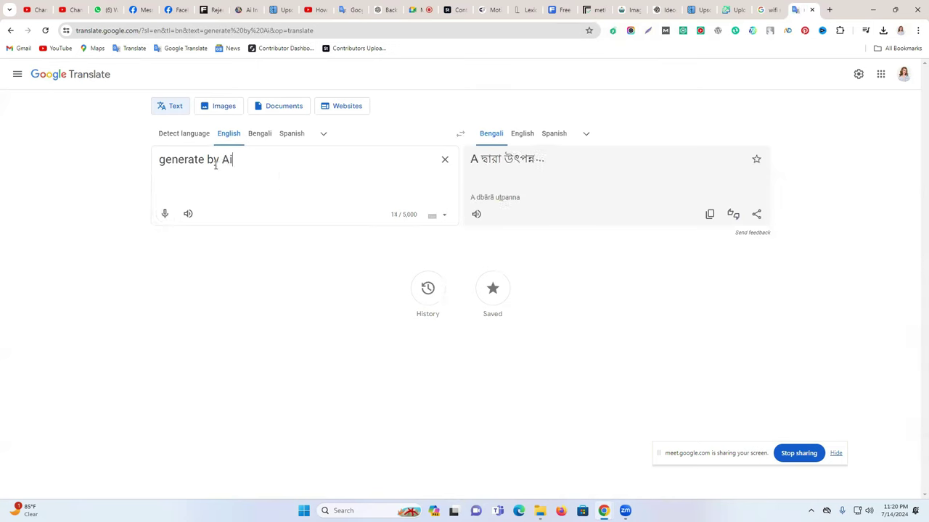
{"action": "key", "text": "ctrl+a"}
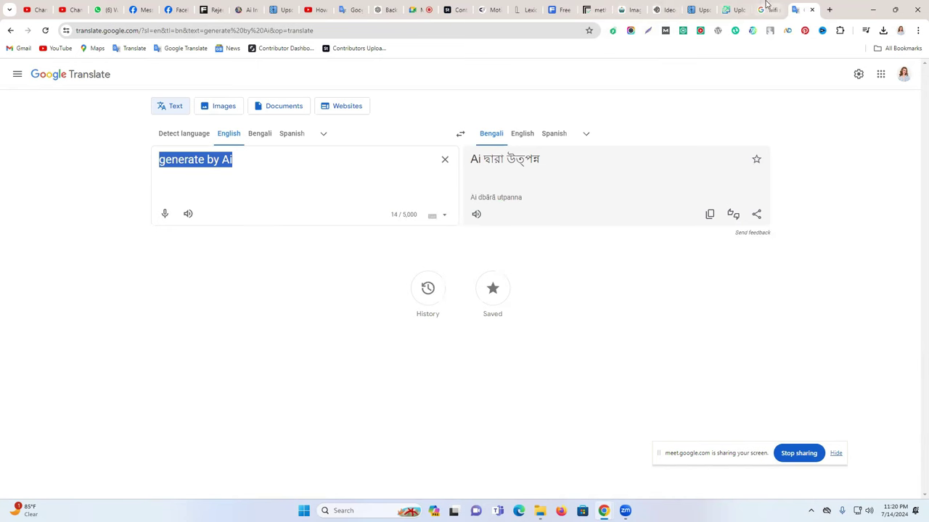
Append the copied phrase to the draft title and capitalize it so the line reads "Abstract colorful background Generate by Ai".
{"action": "left_click", "coordinate": [355, 9]}
{"action": "key", "text": "ctrl+v"}
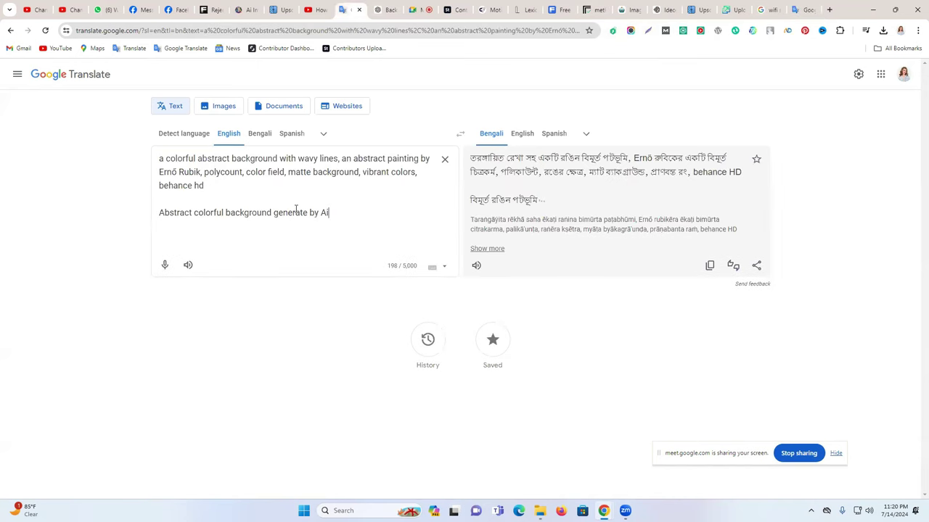
{"action": "left_click_drag", "start_coordinate": [273, 213], "coordinate": [280, 212]}
{"action": "type", "text": "G"}
{"action": "triple_click", "coordinate": [305, 213]}
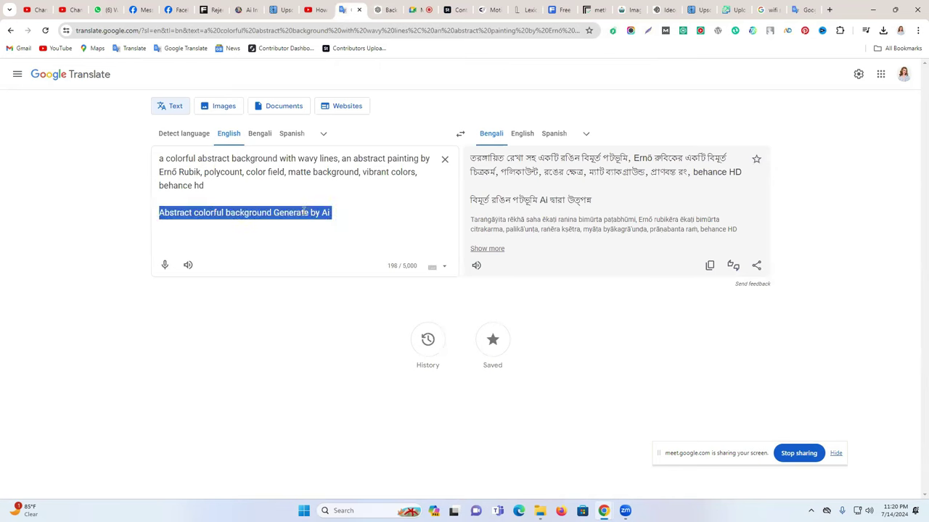
{"action": "left_click", "coordinate": [182, 221]}
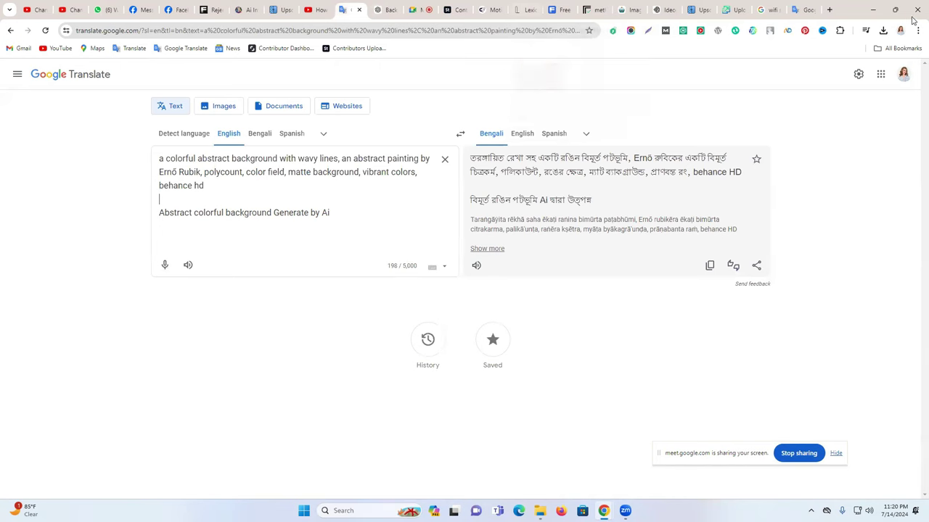
{"action": "left_click", "coordinate": [899, 48]}
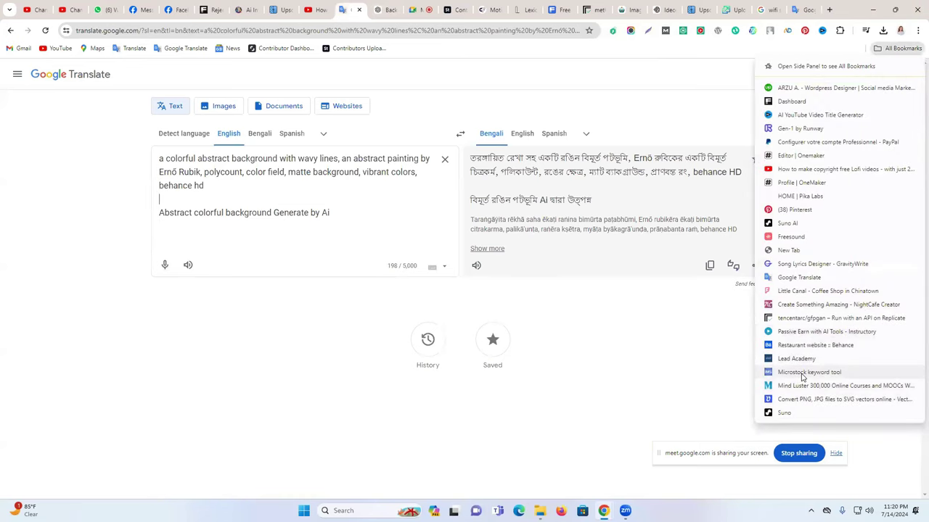
{"action": "left_click", "coordinate": [869, 376]}
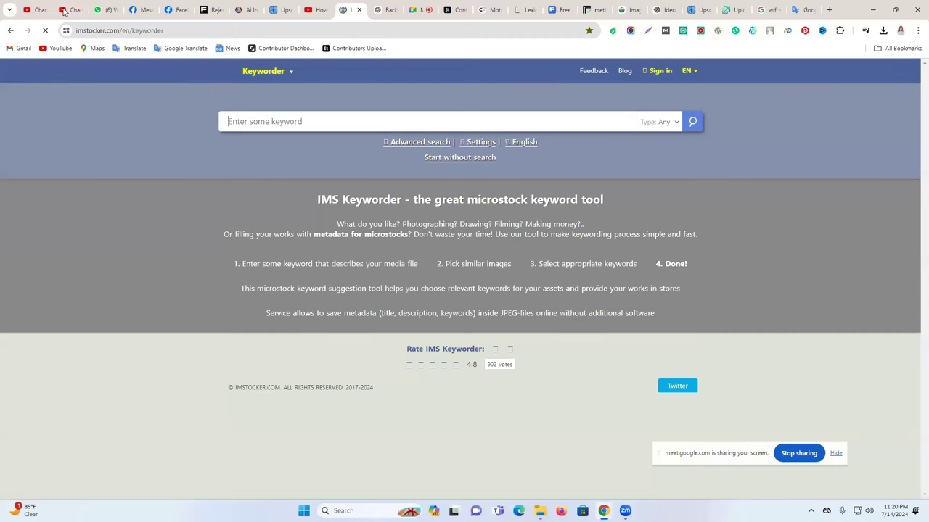
{"action": "left_click", "coordinate": [10, 31]}
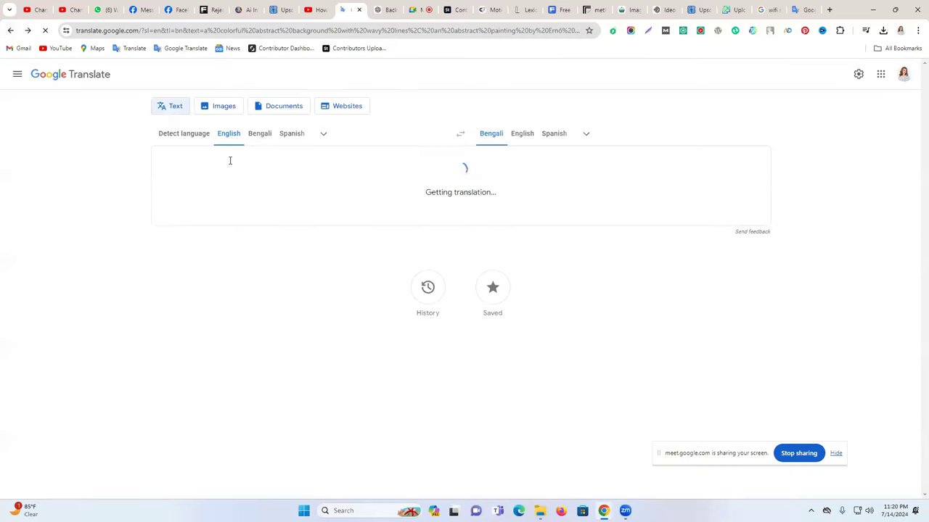
Open the bookmarked Microstock keyword tool in a new tab and search it for "Abstract colorful background" copied from the draft title.
{"action": "left_click", "coordinate": [827, 10]}
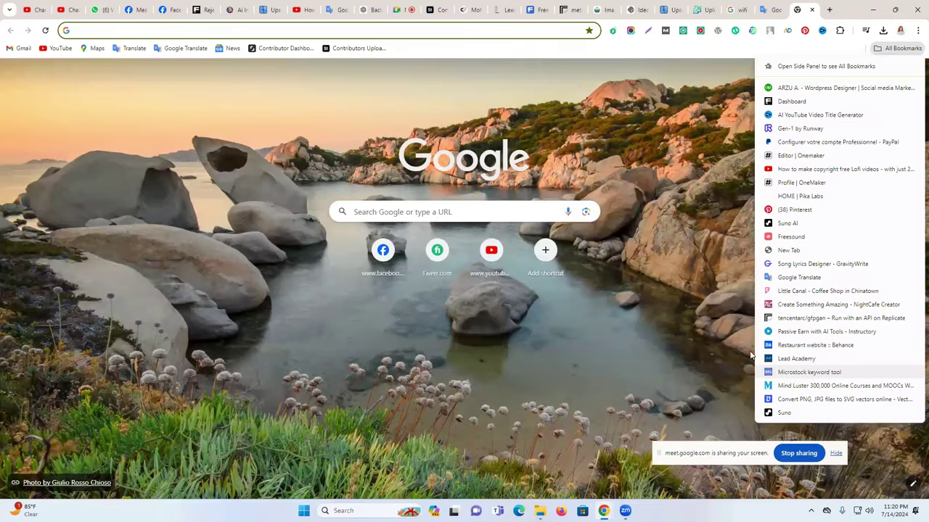
{"action": "key", "text": "Return"}
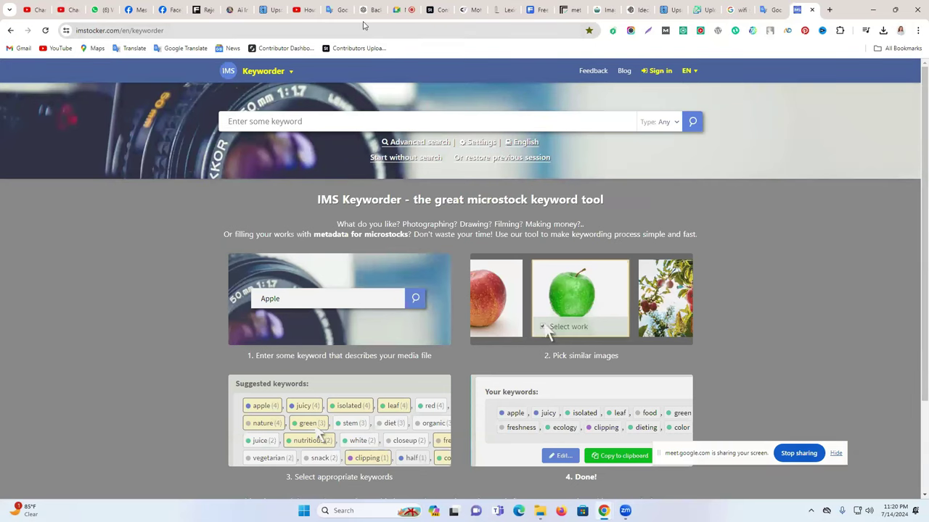
{"action": "left_click", "coordinate": [342, 4]}
{"action": "triple_click", "coordinate": [194, 212]}
{"action": "left_click", "coordinate": [225, 222]}
{"action": "left_click_drag", "start_coordinate": [273, 212], "coordinate": [161, 213]}
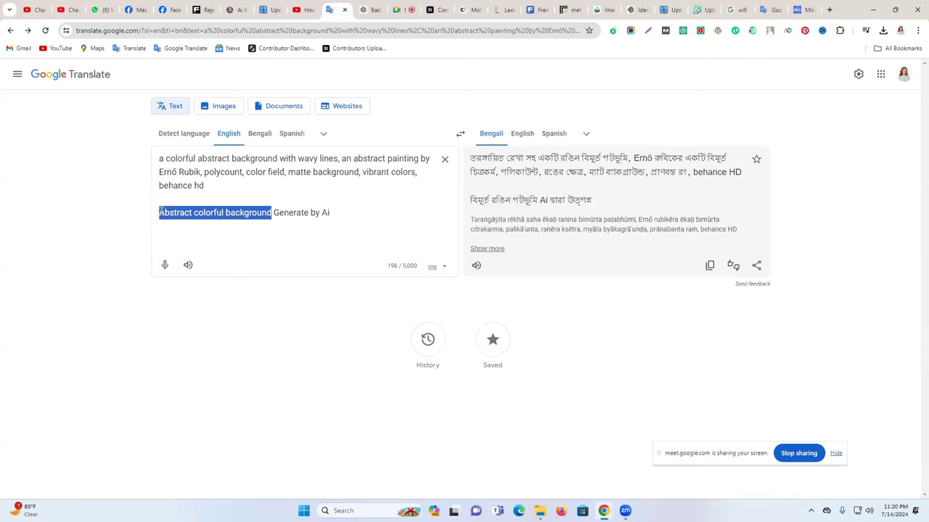
{"action": "left_click", "coordinate": [800, 10]}
{"action": "left_click", "coordinate": [363, 121]}
{"action": "key", "text": "ctrl+v"}
{"action": "key", "text": "Return"}
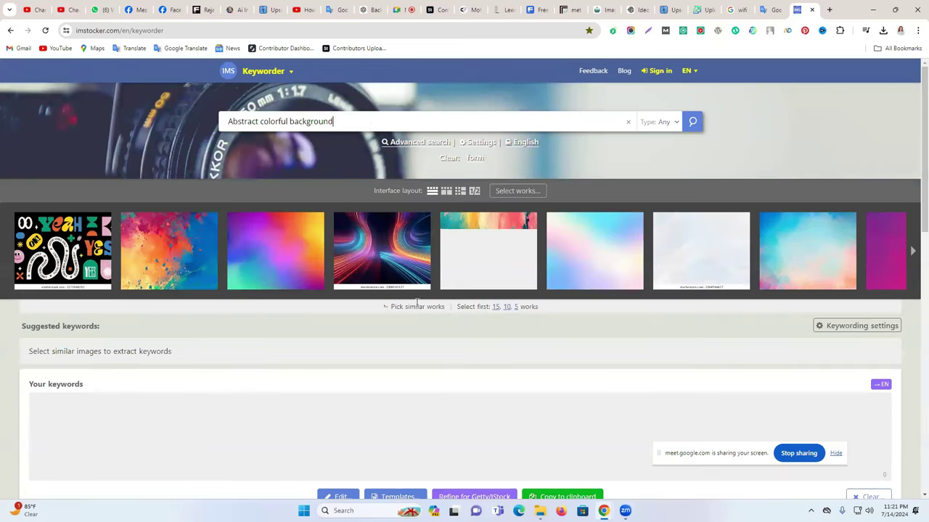
Select the work "A Mesmerizing 3D Abstract Multicolor Visualization" and add up to 45 of its suggested keywords to the keyword list.
{"action": "mouse_move", "coordinate": [292, 240]}
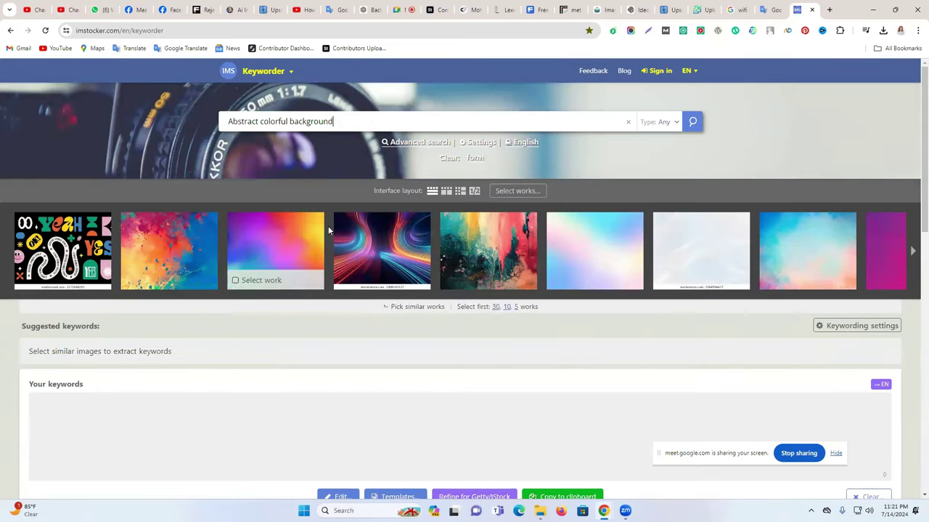
{"action": "mouse_move", "coordinate": [393, 238]}
{"action": "mouse_move", "coordinate": [356, 239]}
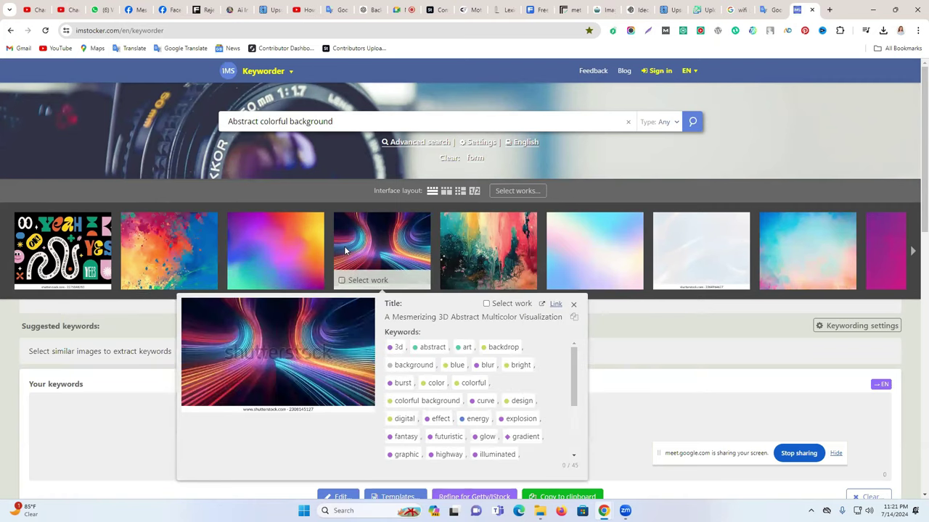
{"action": "left_click", "coordinate": [386, 247]}
{"action": "scroll", "coordinate": [401, 321], "scroll_direction": "down", "scroll_amount": 2}
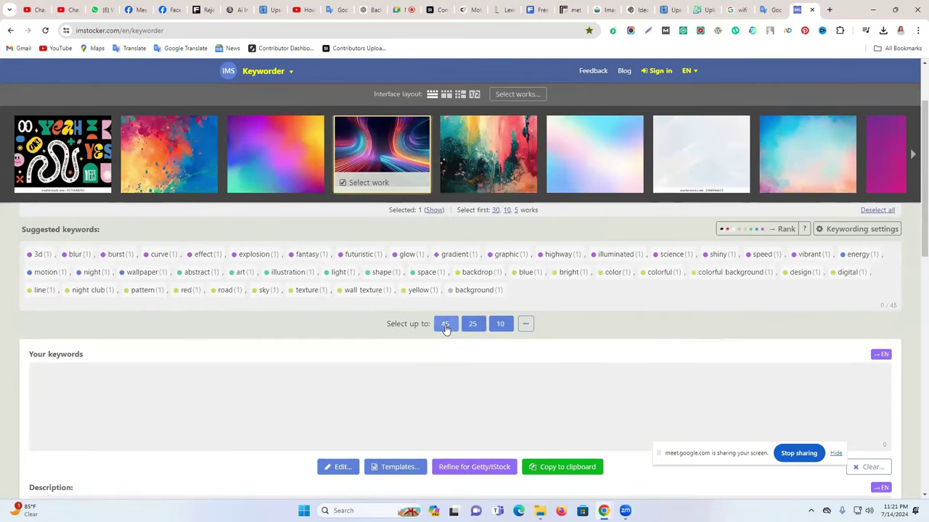
{"action": "left_click", "coordinate": [444, 324]}
{"action": "scroll", "coordinate": [501, 348], "scroll_direction": "down", "scroll_amount": 2}
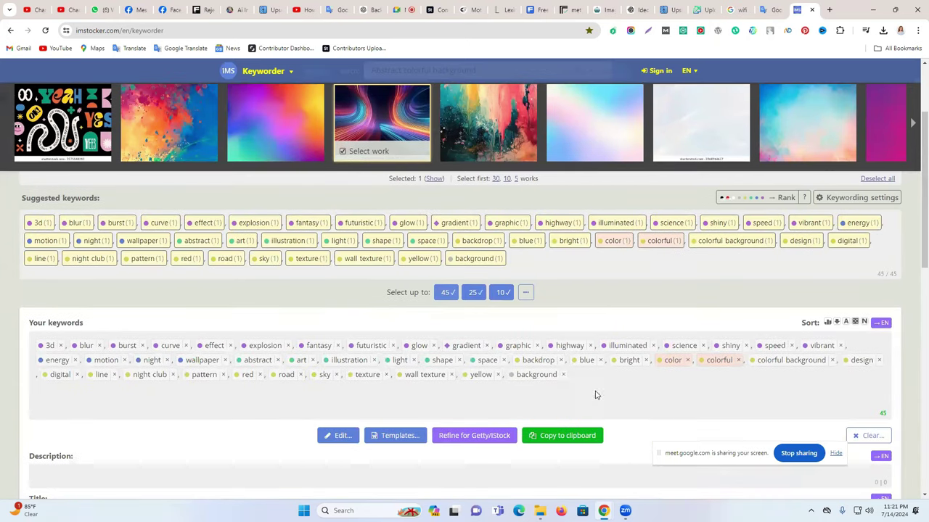
{"action": "left_click", "coordinate": [564, 369]}
{"action": "scroll", "coordinate": [480, 199], "scroll_direction": "up", "scroll_amount": 3}
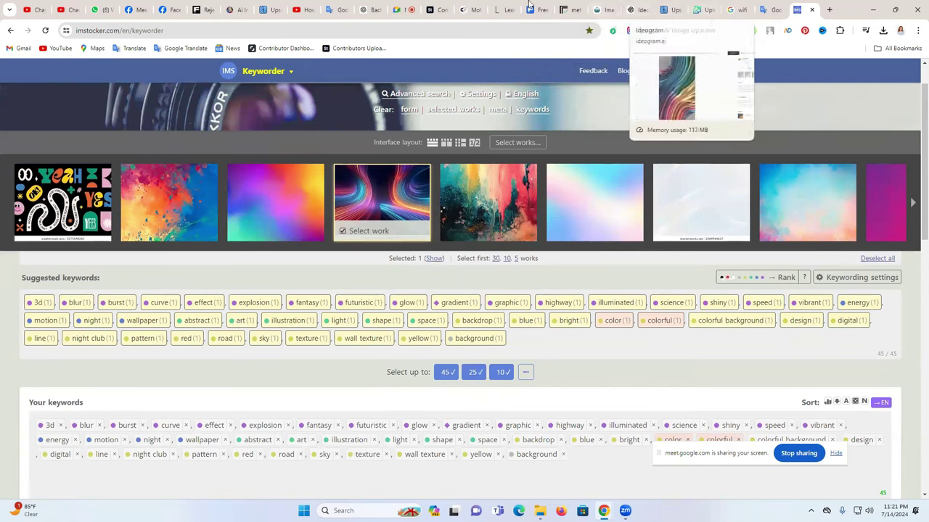
Return to the Freepik Contributor tab and check the upload progress of the attached files.
{"action": "left_click", "coordinate": [201, 9]}
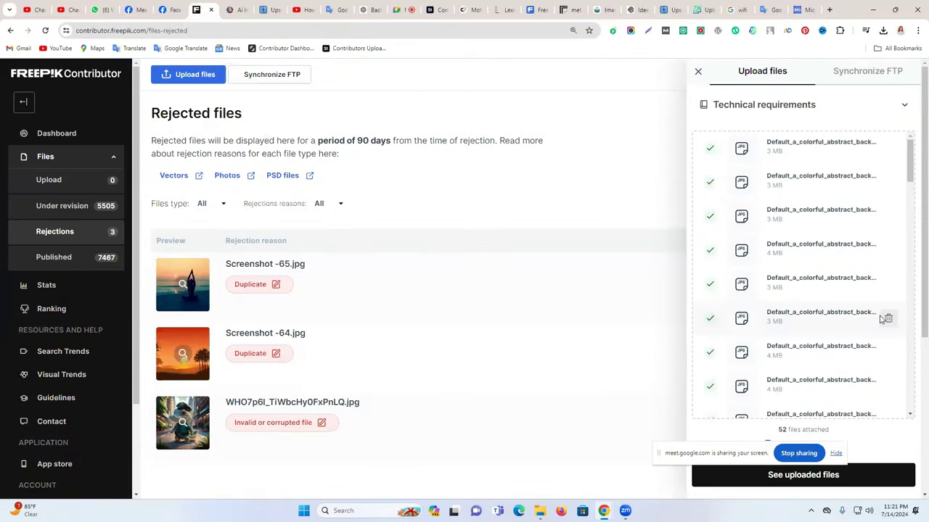
{"action": "scroll", "coordinate": [881, 317], "scroll_direction": "down", "scroll_amount": 5}
{"action": "scroll", "coordinate": [880, 321], "scroll_direction": "up", "scroll_amount": 3}
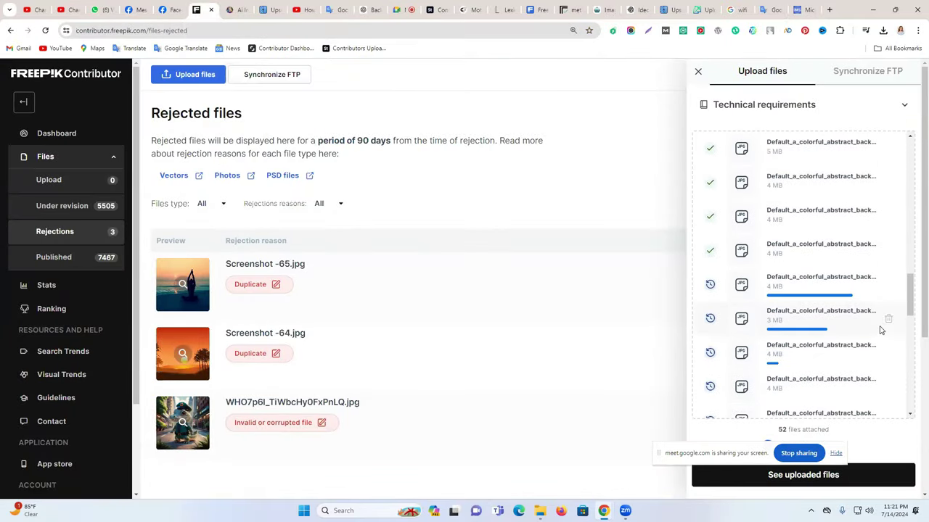
Monitor the attached files until every upload completes, and open the list of uploaded files.
{"action": "scroll", "coordinate": [819, 336], "scroll_direction": "down", "scroll_amount": 3}
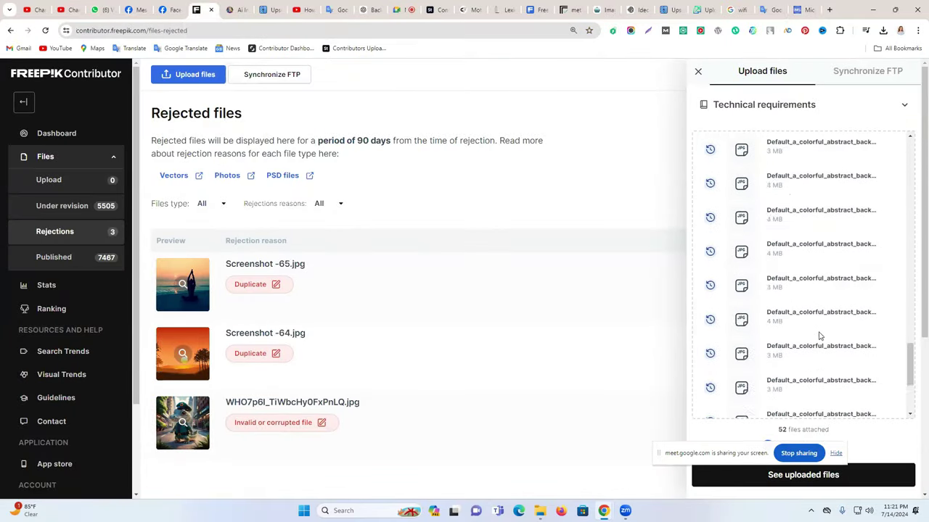
{"action": "scroll", "coordinate": [820, 335], "scroll_direction": "up", "scroll_amount": 2}
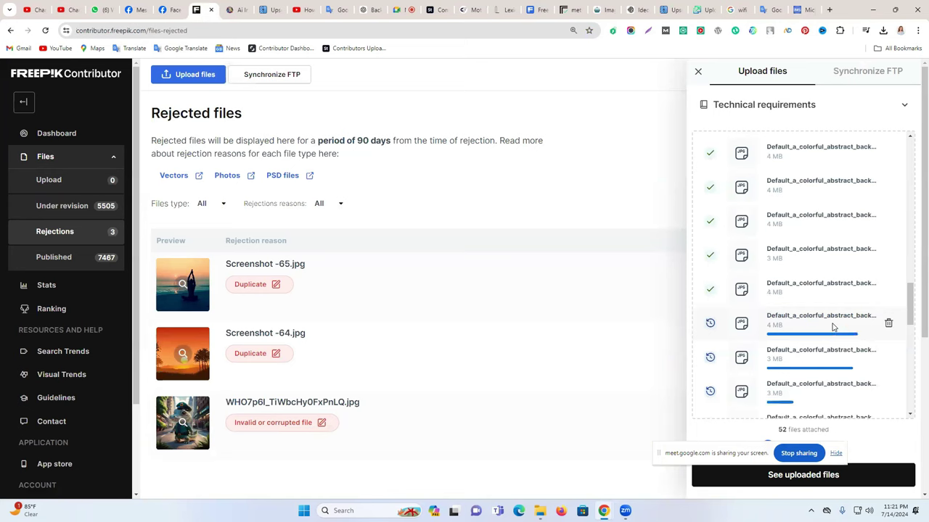
{"action": "scroll", "coordinate": [833, 328], "scroll_direction": "down", "scroll_amount": 2}
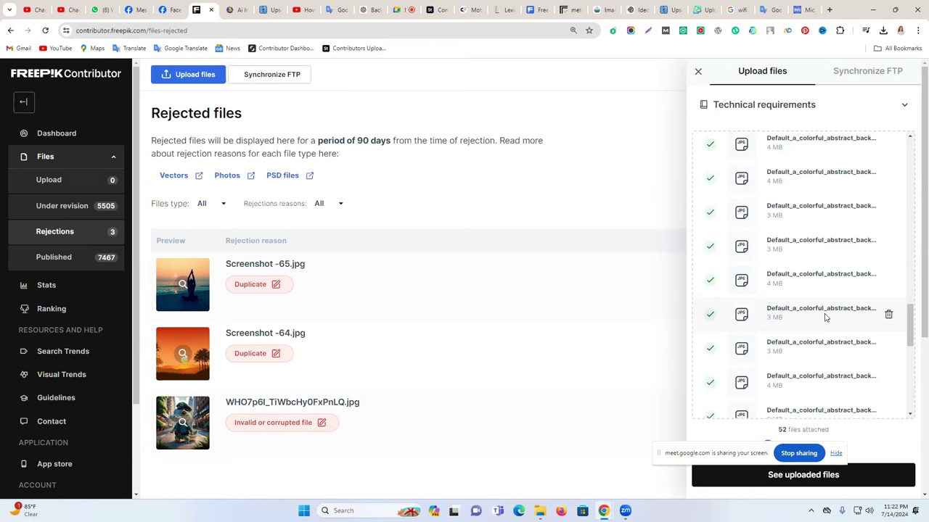
{"action": "scroll", "coordinate": [825, 317], "scroll_direction": "down", "scroll_amount": 3}
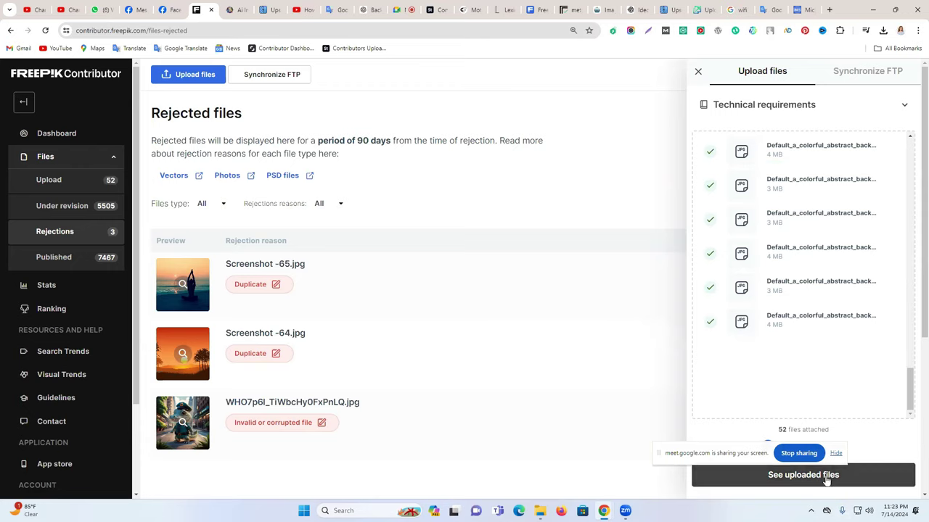
{"action": "left_click", "coordinate": [803, 478]}
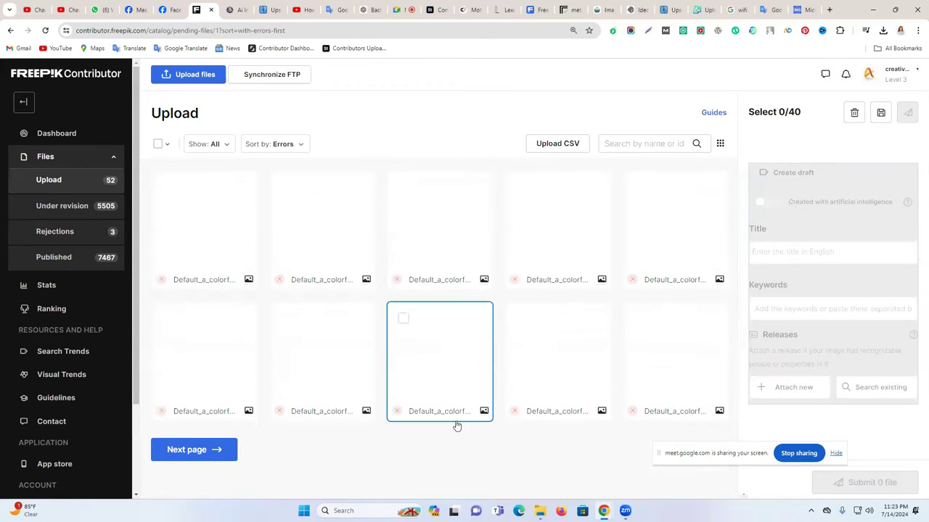
Look through the uploaded images on both pages of the Upload list and return to the first page.
{"action": "scroll", "coordinate": [353, 373], "scroll_direction": "down", "scroll_amount": 3}
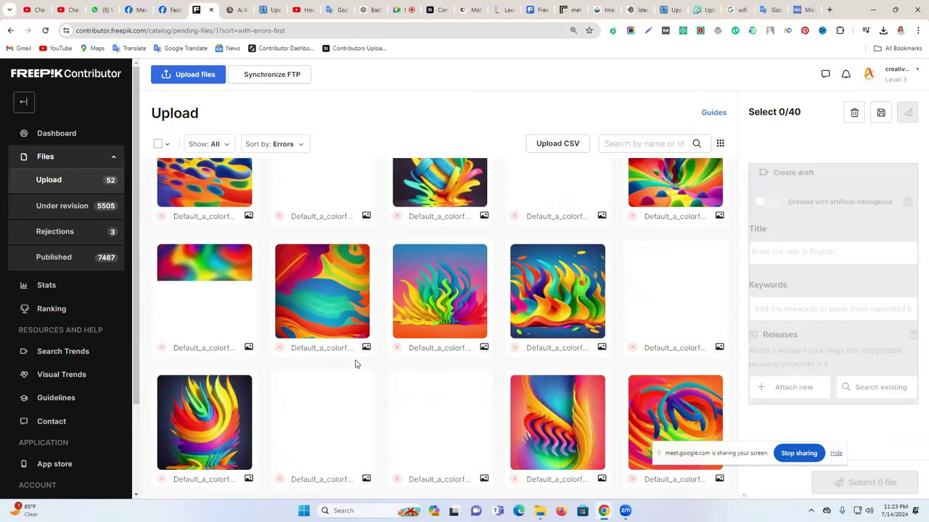
{"action": "scroll", "coordinate": [534, 292], "scroll_direction": "down", "scroll_amount": 3}
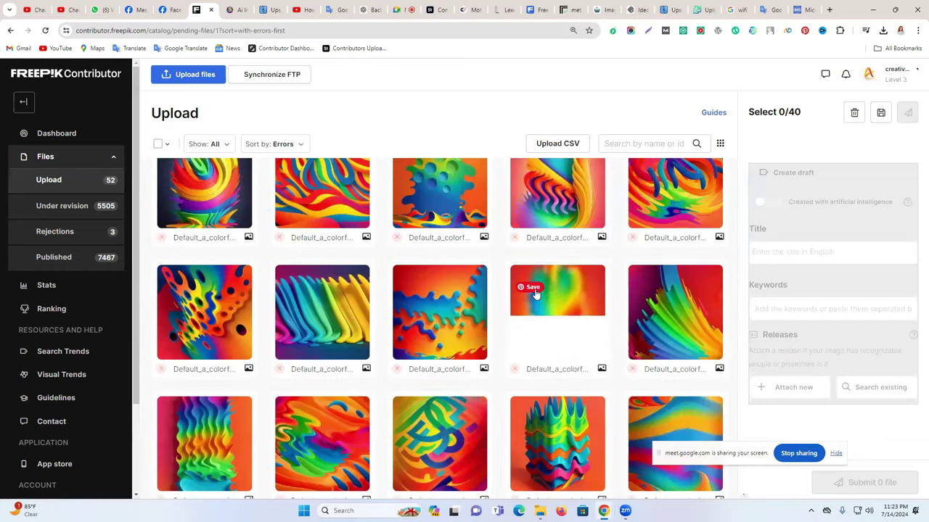
{"action": "scroll", "coordinate": [535, 293], "scroll_direction": "down", "scroll_amount": 3}
{"action": "left_click", "coordinate": [190, 450]}
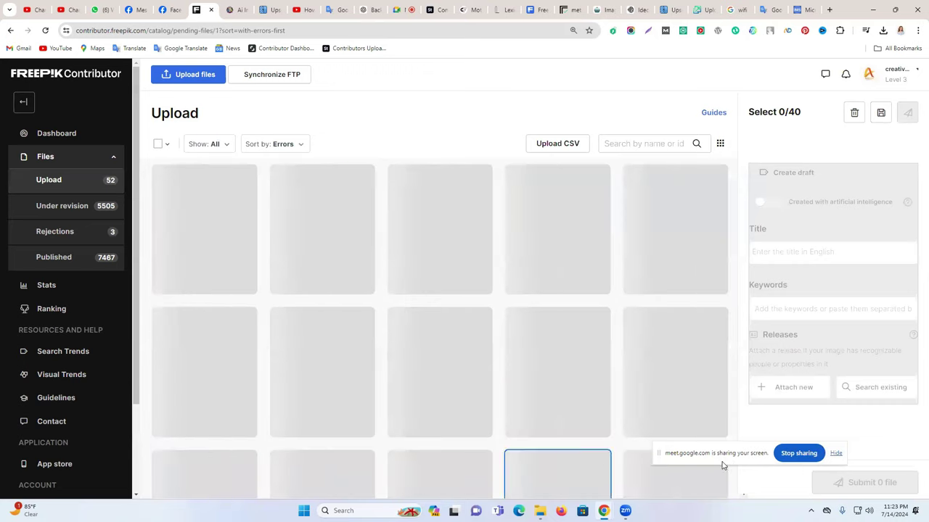
{"action": "scroll", "coordinate": [592, 407], "scroll_direction": "down", "scroll_amount": 2}
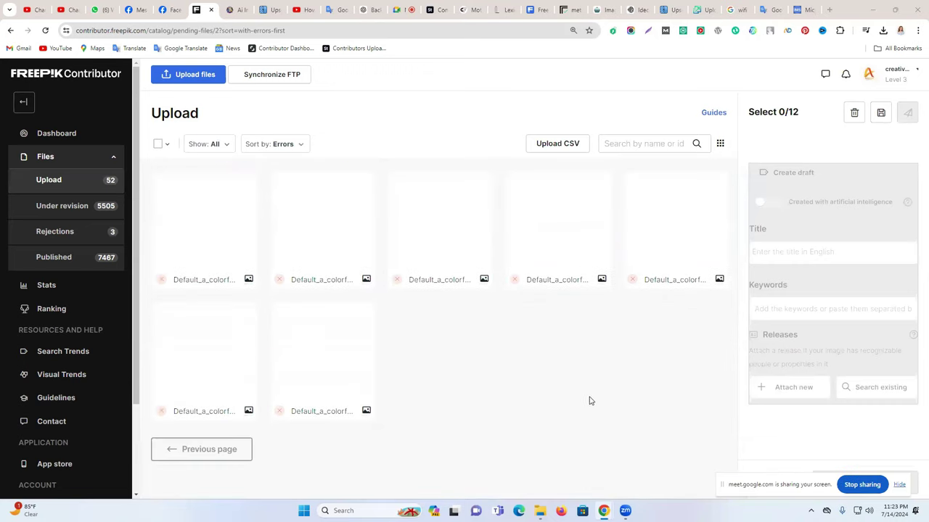
{"action": "left_click", "coordinate": [187, 449]}
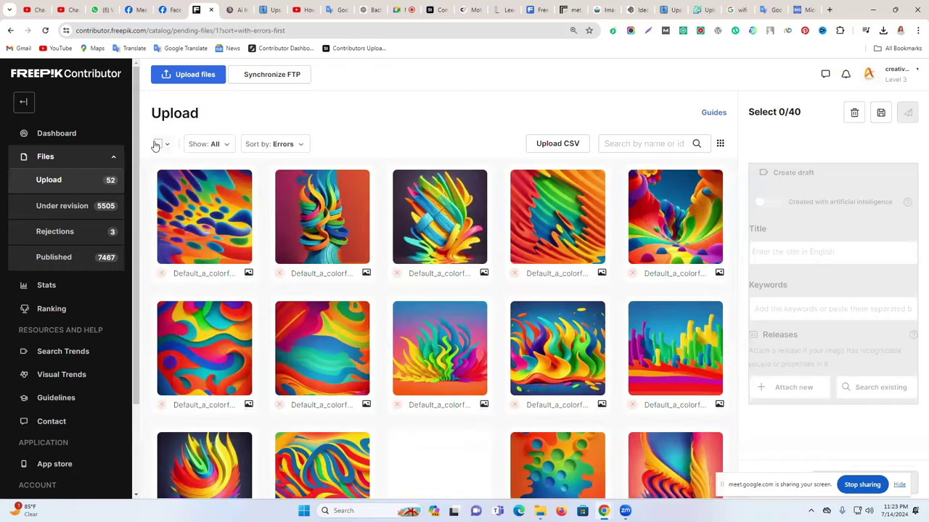
Mark all 40 files on the first page as created with artificial intelligence and set their base model to Leonardo.
{"action": "left_click", "coordinate": [157, 144]}
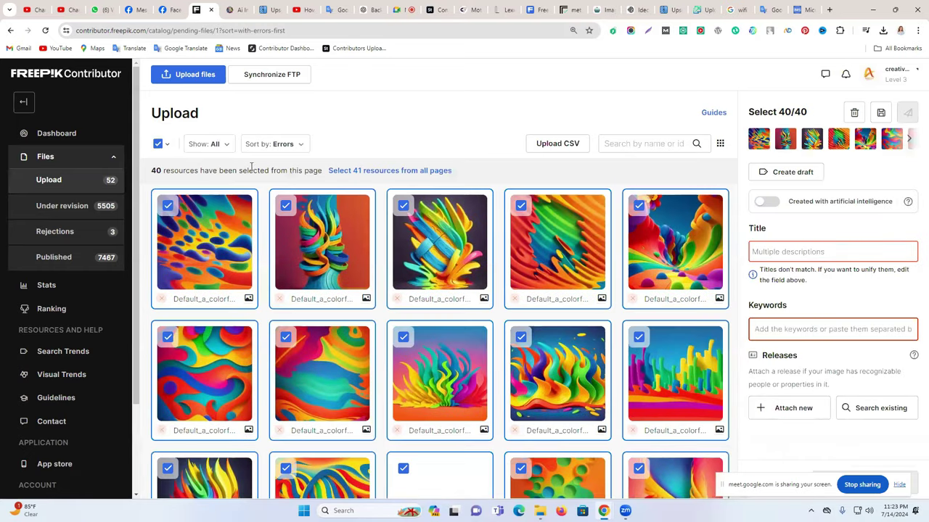
{"action": "left_click", "coordinate": [291, 145]}
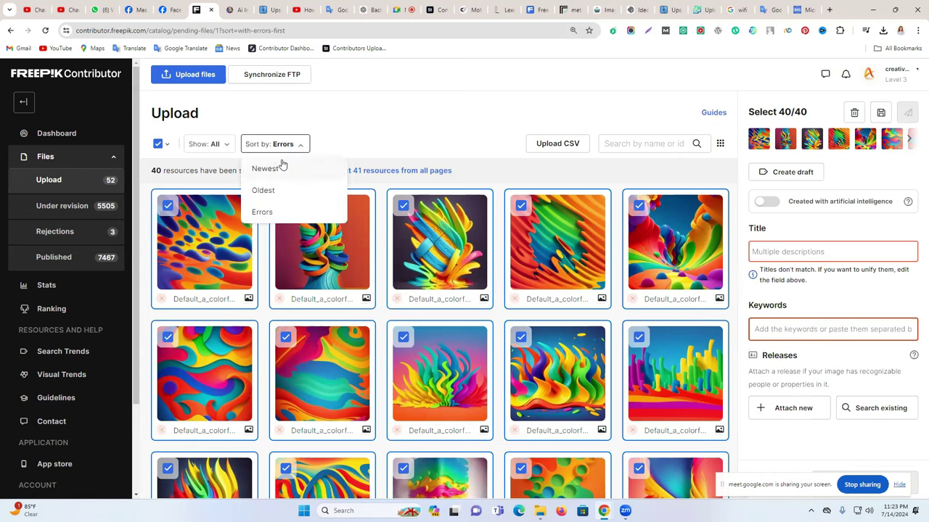
{"action": "left_click", "coordinate": [405, 141]}
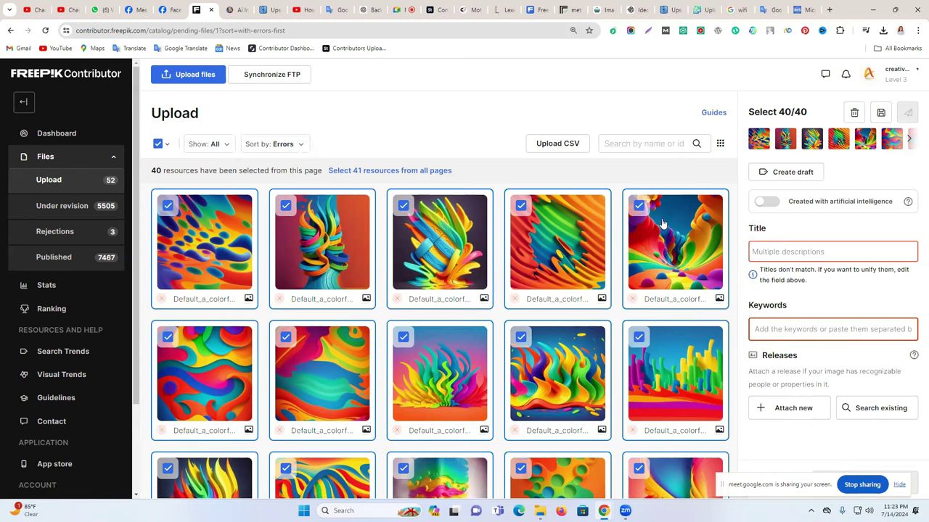
{"action": "left_click", "coordinate": [769, 204]}
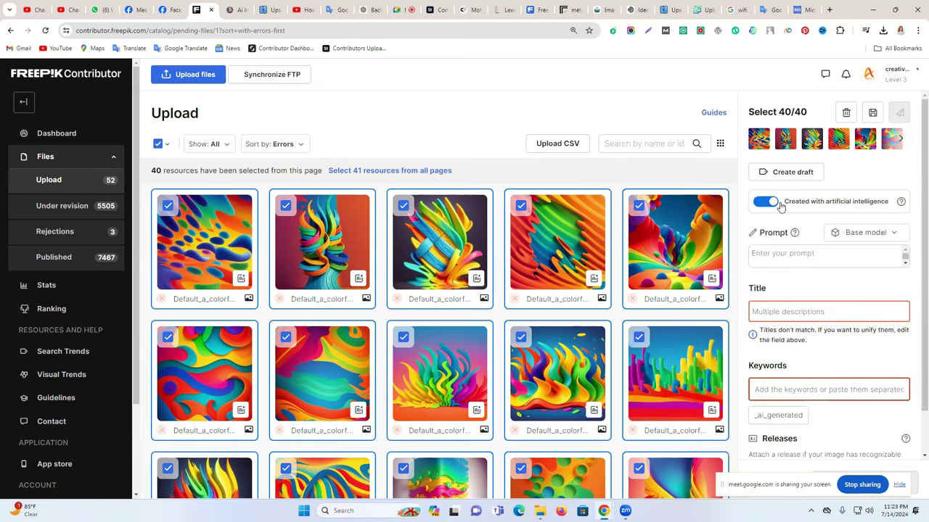
{"action": "left_click", "coordinate": [835, 232]}
{"action": "scroll", "coordinate": [842, 345], "scroll_direction": "down", "scroll_amount": 1}
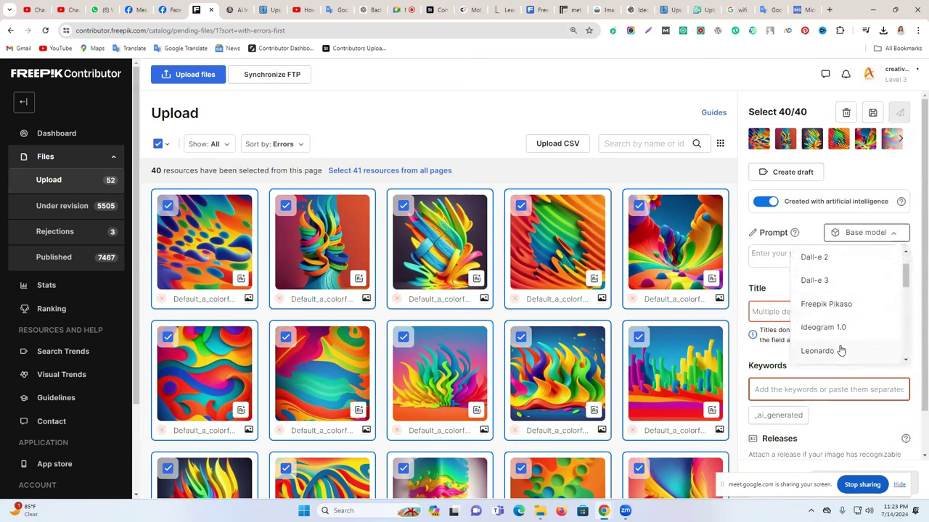
{"action": "left_click", "coordinate": [842, 352]}
Copy the prompt starting "a colorful abstract background with wavy lines" from Google Translate into the Prompt field of the selected files.
{"action": "left_click", "coordinate": [791, 275]}
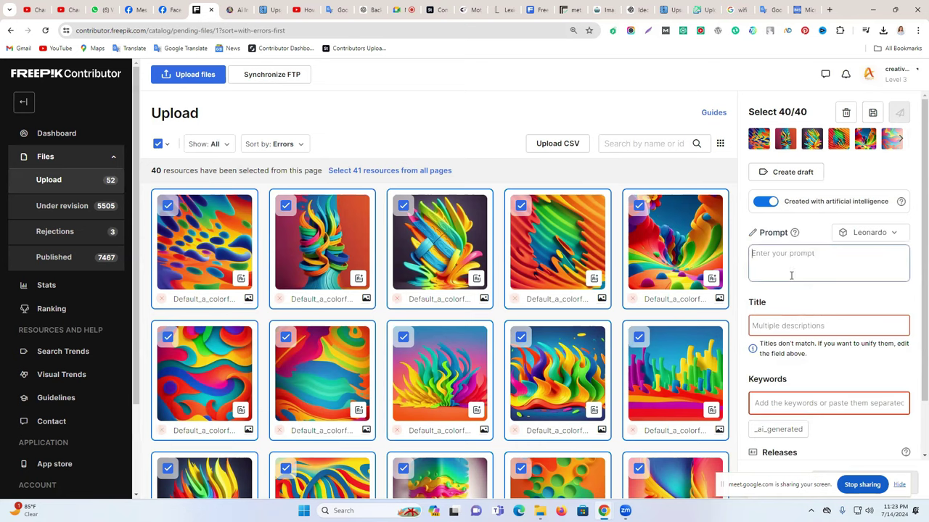
{"action": "left_click", "coordinate": [333, 10]}
{"action": "triple_click", "coordinate": [207, 167]}
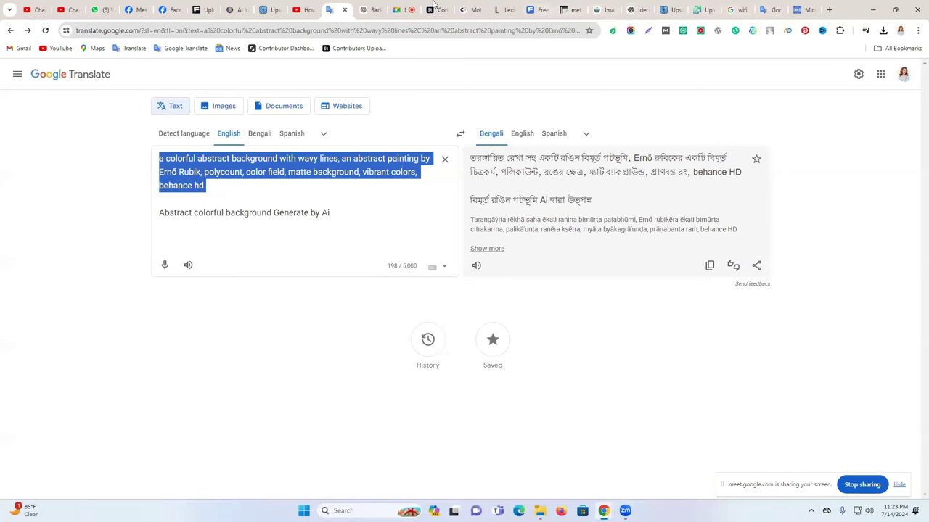
{"action": "left_click", "coordinate": [211, 6]}
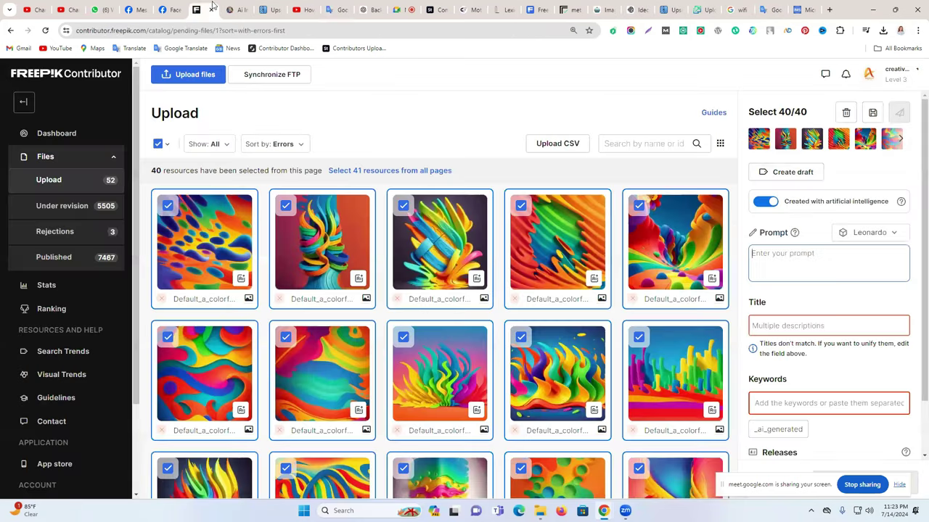
{"action": "left_click", "coordinate": [793, 253]}
{"action": "key", "text": "ctrl+v"}
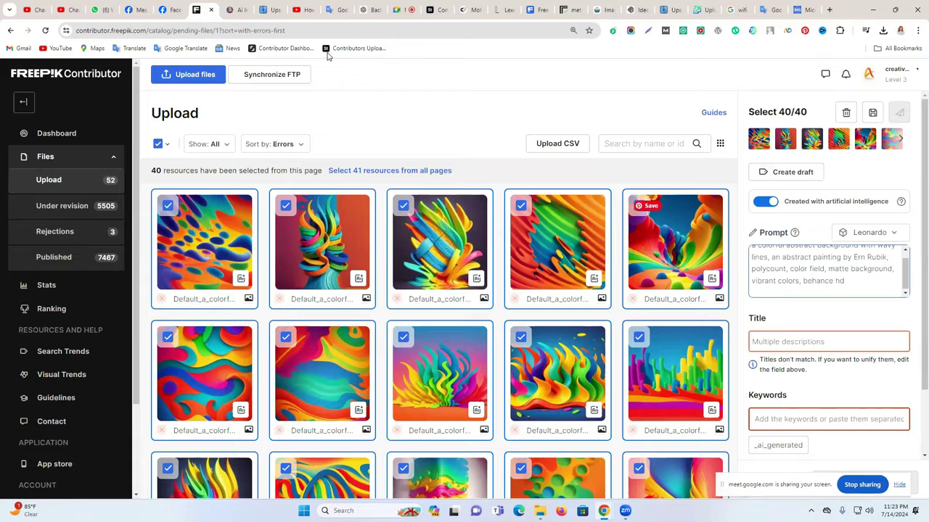
Copy "Abstract colorful background Generate by Ai" from Google Translate into the Title field of the selected files.
{"action": "left_click", "coordinate": [338, 9]}
{"action": "triple_click", "coordinate": [215, 217]}
{"action": "key", "text": "ctrl+c"}
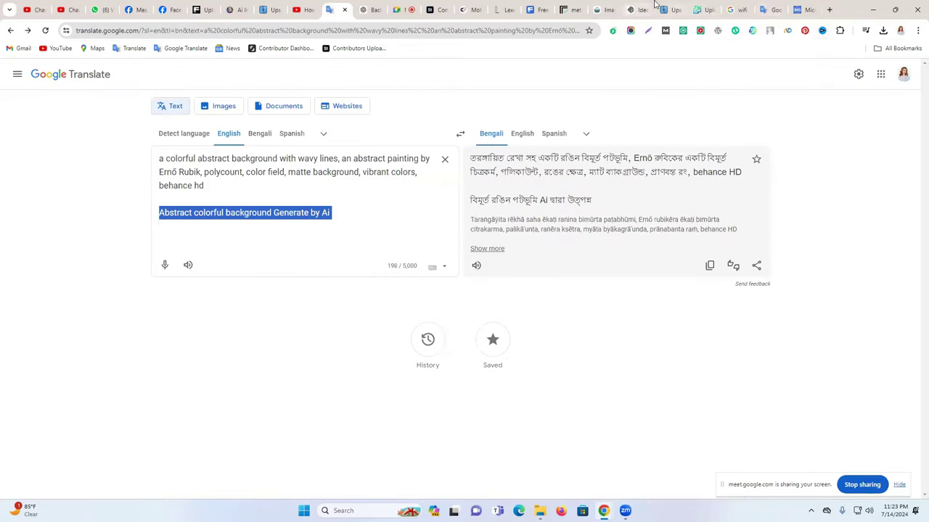
{"action": "left_click", "coordinate": [630, 9]}
{"action": "left_click", "coordinate": [805, 30]}
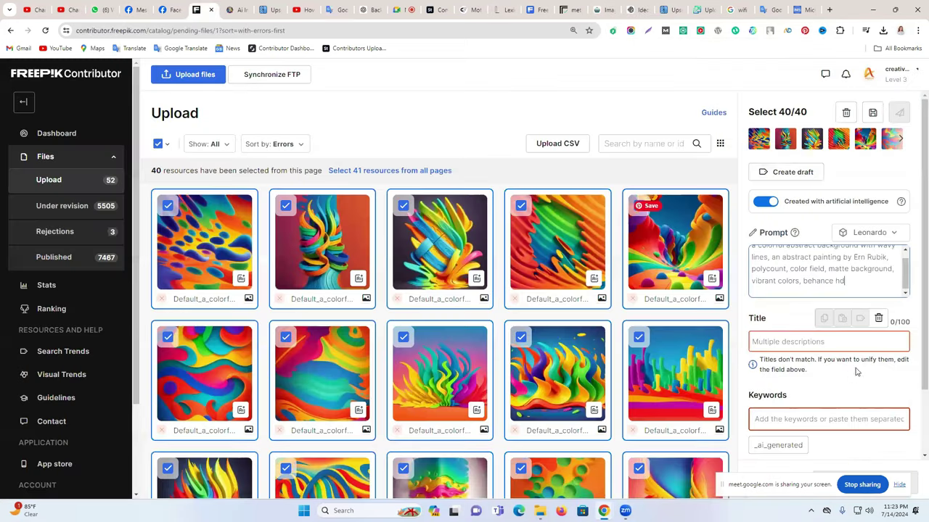
{"action": "left_click", "coordinate": [203, 10]}
{"action": "key", "text": "ctrl+v"}
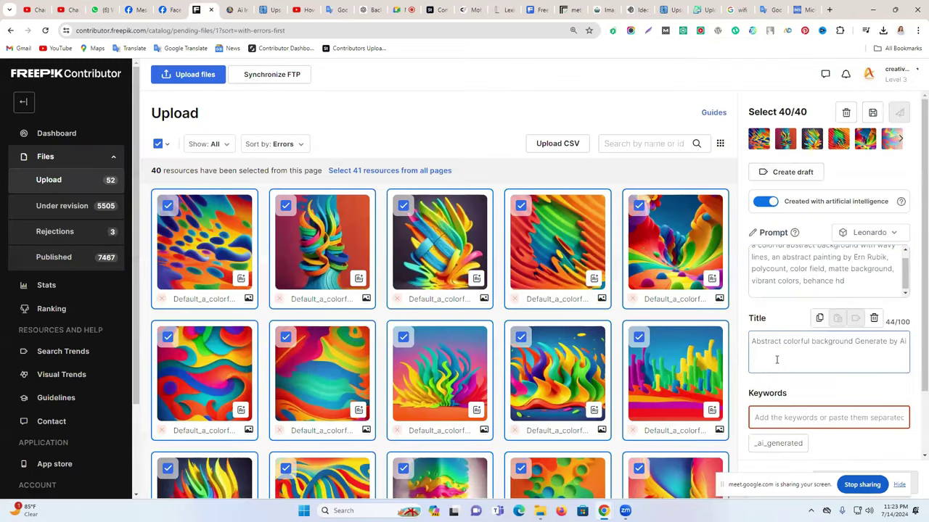
{"action": "key", "text": "BackSpace"}
Copy the 45 collected keywords from the imstocker keyword tool into the Keywords field of the selected files.
{"action": "left_click", "coordinate": [777, 395]}
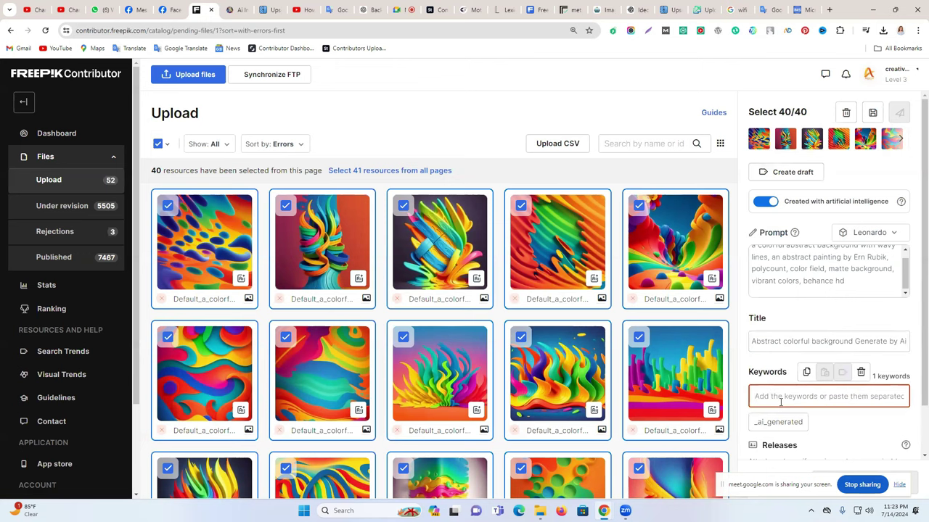
{"action": "left_click", "coordinate": [798, 7]}
{"action": "scroll", "coordinate": [506, 401], "scroll_direction": "down", "scroll_amount": 2}
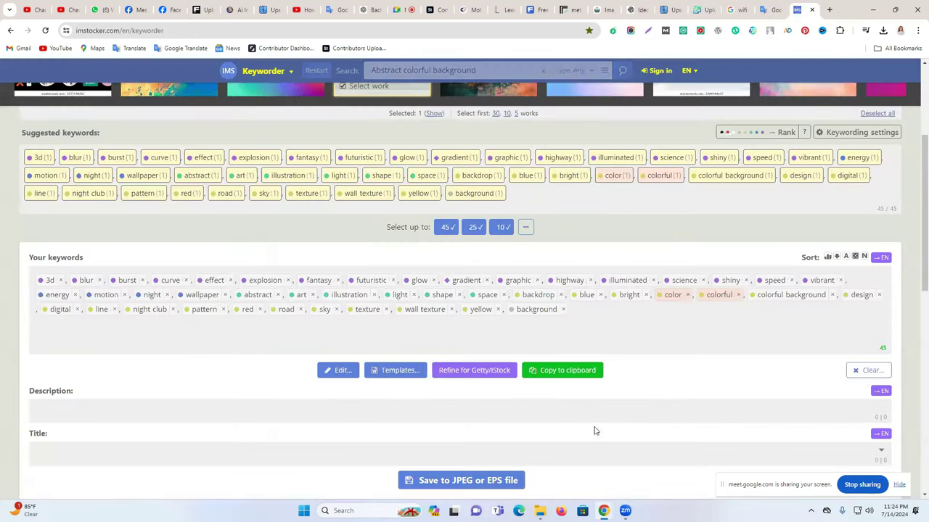
{"action": "left_click", "coordinate": [553, 370]}
{"action": "left_click", "coordinate": [199, 7]}
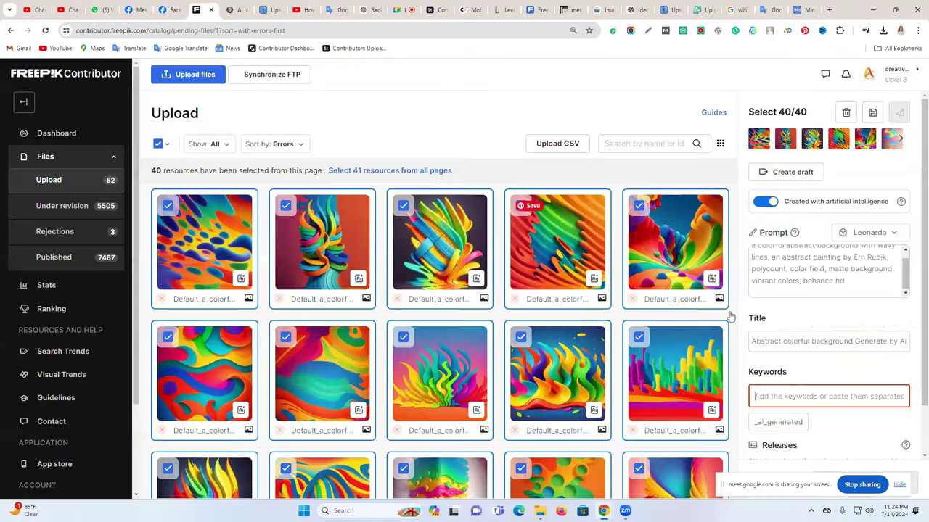
{"action": "left_click", "coordinate": [765, 397]}
{"action": "key", "text": "ctrl+v"}
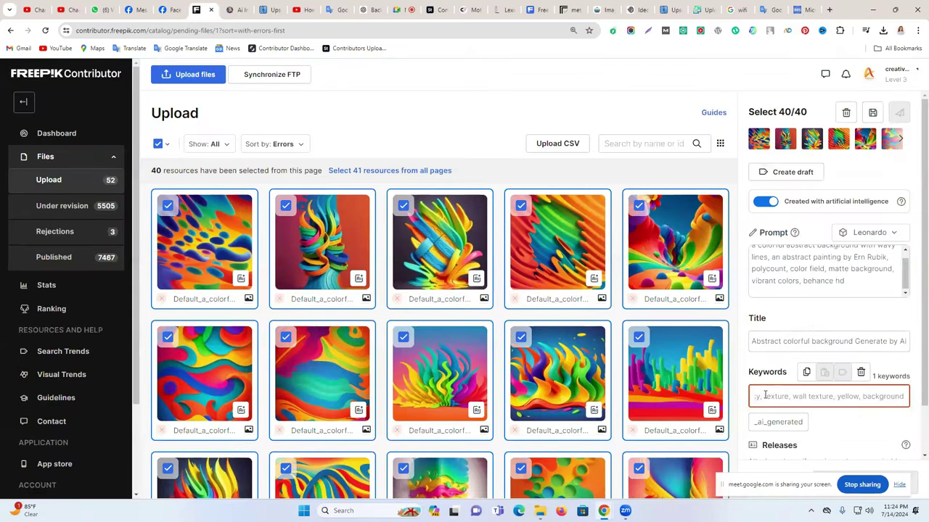
{"action": "scroll", "coordinate": [856, 320], "scroll_direction": "down", "scroll_amount": 5}
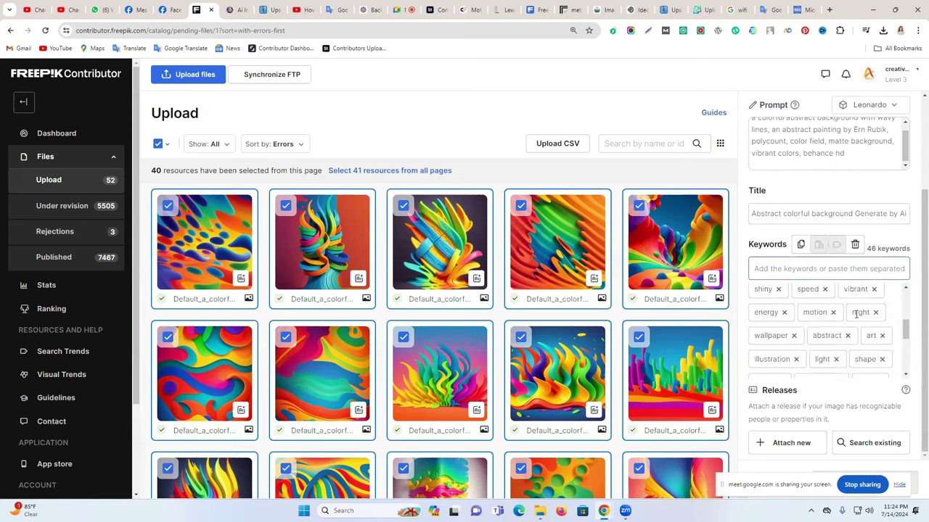
{"action": "left_click", "coordinate": [799, 244]}
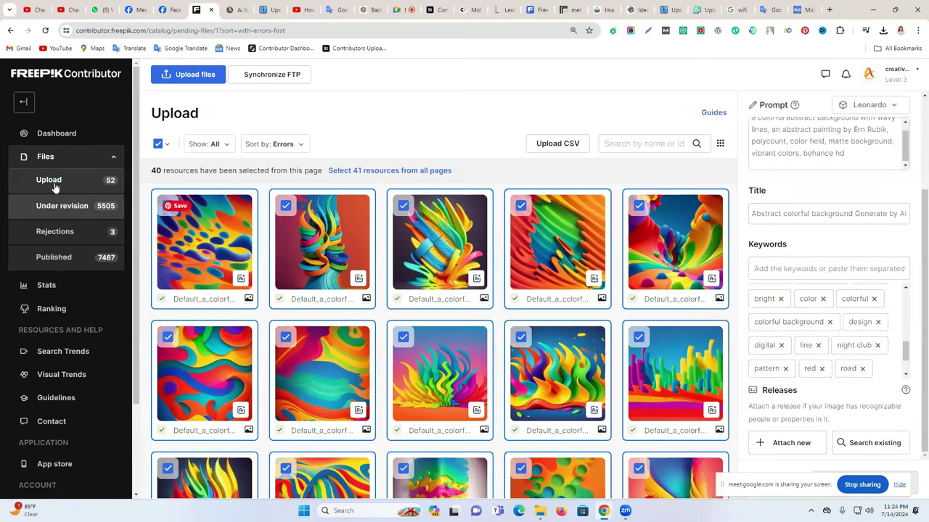
Clear the selection, select a single tagged image to check its metadata, and look for files that still have errors.
{"action": "left_click", "coordinate": [158, 144]}
{"action": "left_click", "coordinate": [426, 202]}
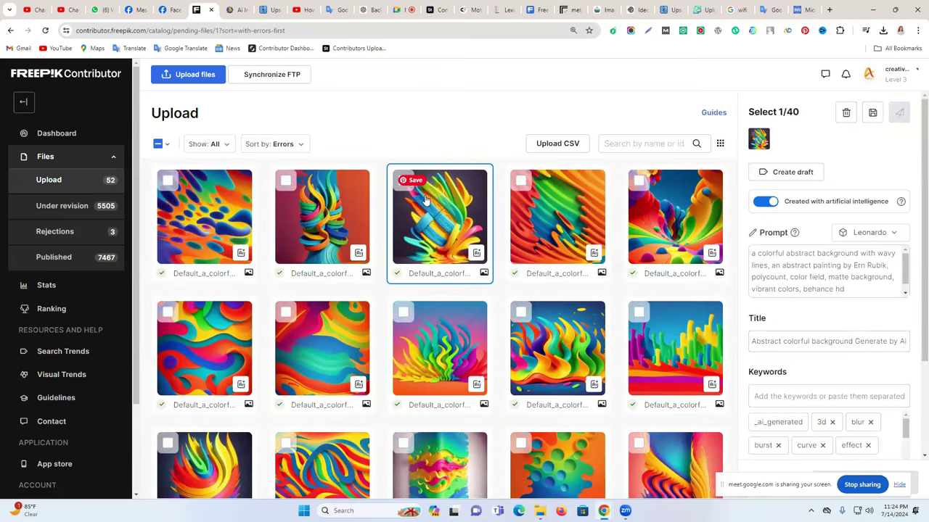
{"action": "scroll", "coordinate": [457, 286], "scroll_direction": "down", "scroll_amount": 5}
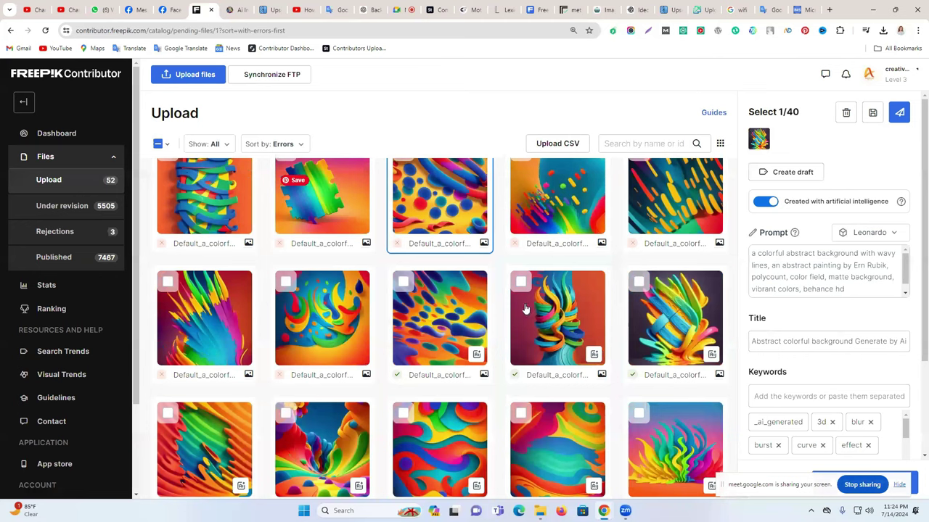
{"action": "scroll", "coordinate": [551, 312], "scroll_direction": "down", "scroll_amount": 1}
{"action": "scroll", "coordinate": [406, 312], "scroll_direction": "down", "scroll_amount": 1}
{"action": "scroll", "coordinate": [311, 280], "scroll_direction": "up", "scroll_amount": 5}
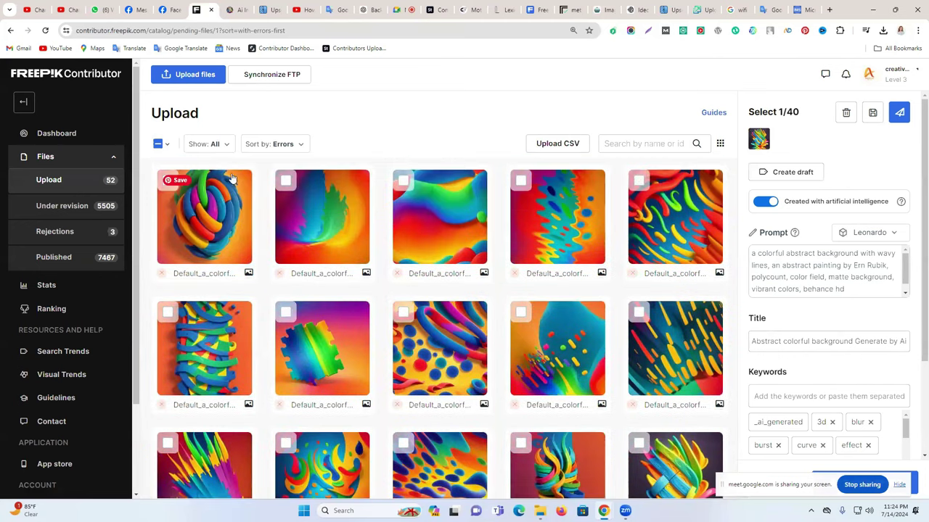
Select all 40 files in the re-sorted list, mark them as created with artificial intelligence and choose the Leonardo base model.
{"action": "left_click", "coordinate": [158, 145]}
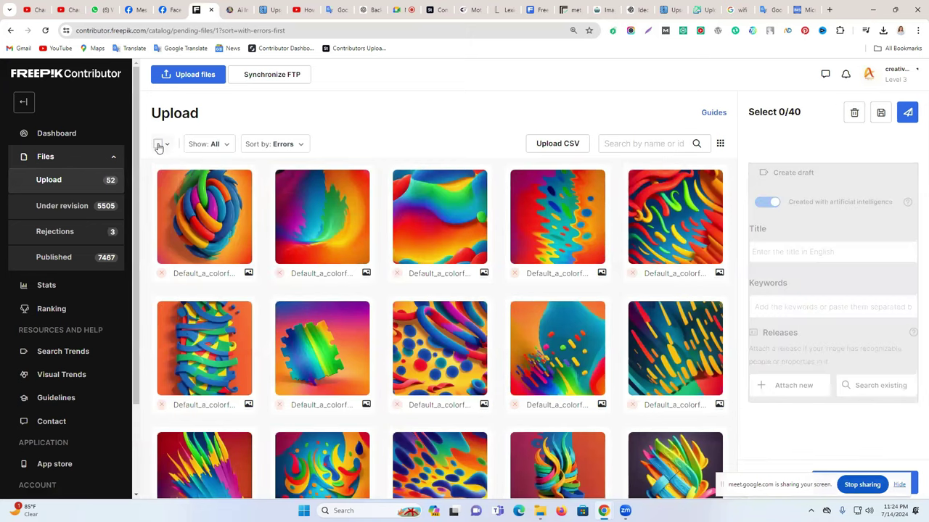
{"action": "left_click", "coordinate": [158, 145]}
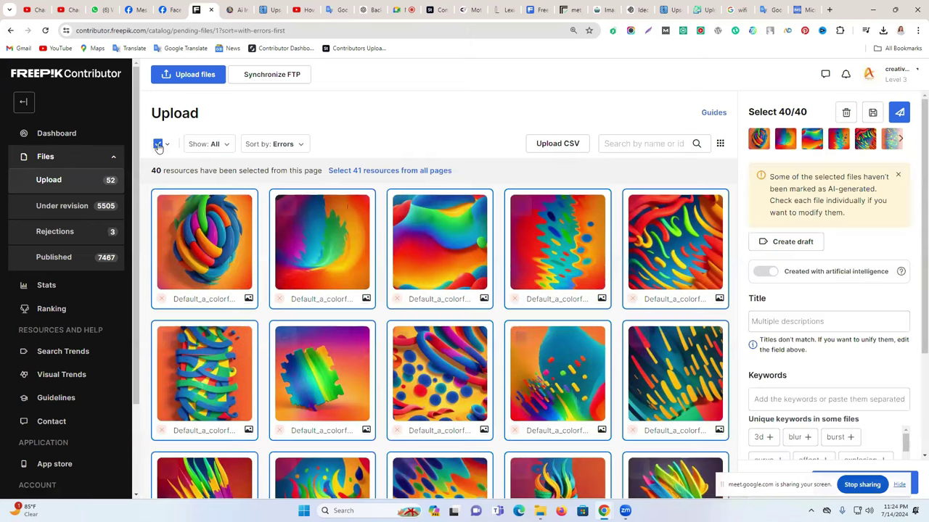
{"action": "left_click", "coordinate": [768, 273]}
{"action": "left_click", "coordinate": [853, 233]}
{"action": "scroll", "coordinate": [837, 335], "scroll_direction": "down", "scroll_amount": 1}
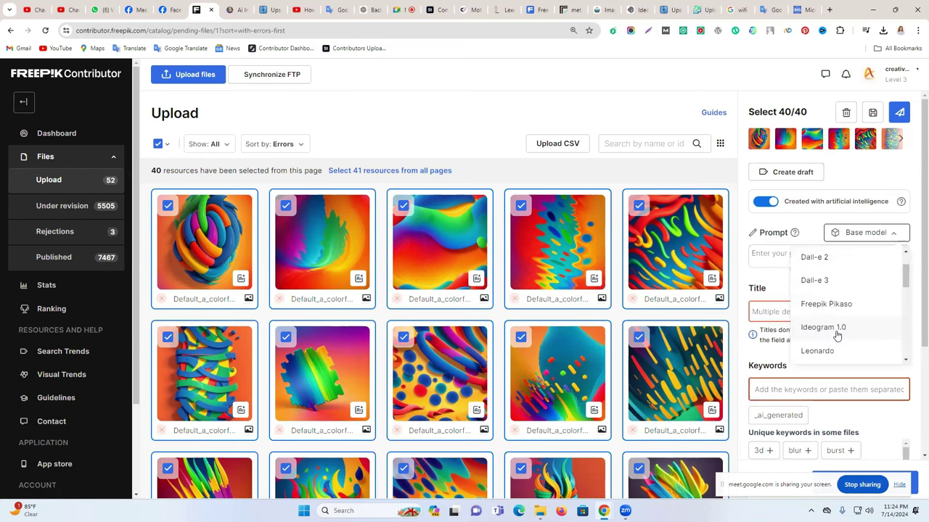
{"action": "left_click", "coordinate": [832, 351]}
{"action": "left_click", "coordinate": [799, 263]}
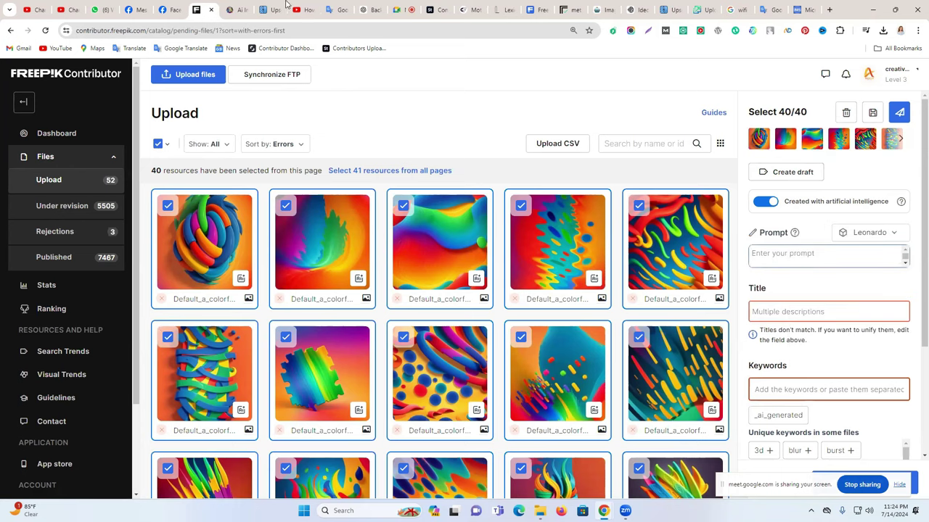
{"action": "left_click", "coordinate": [335, 6]}
{"action": "double_click", "coordinate": [303, 158]}
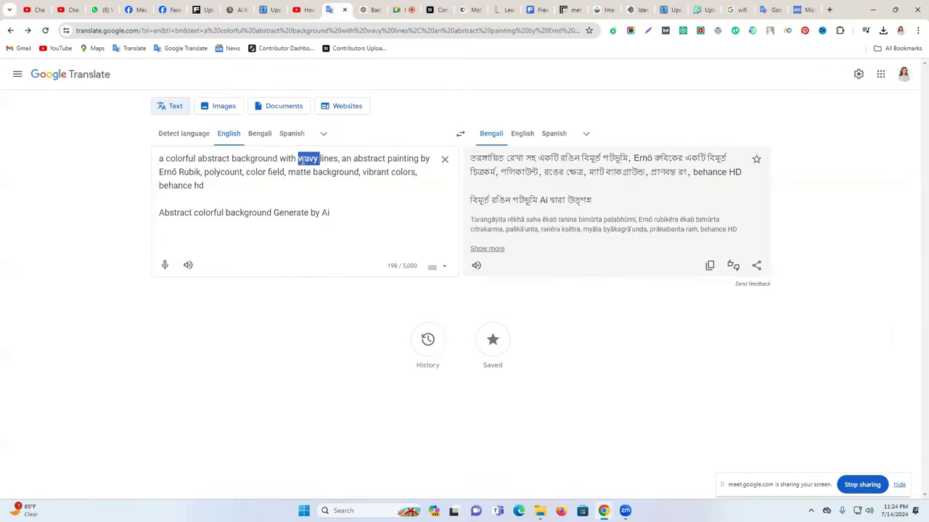
{"action": "key", "text": "ctrl+c"}
{"action": "left_click", "coordinate": [205, 8]}
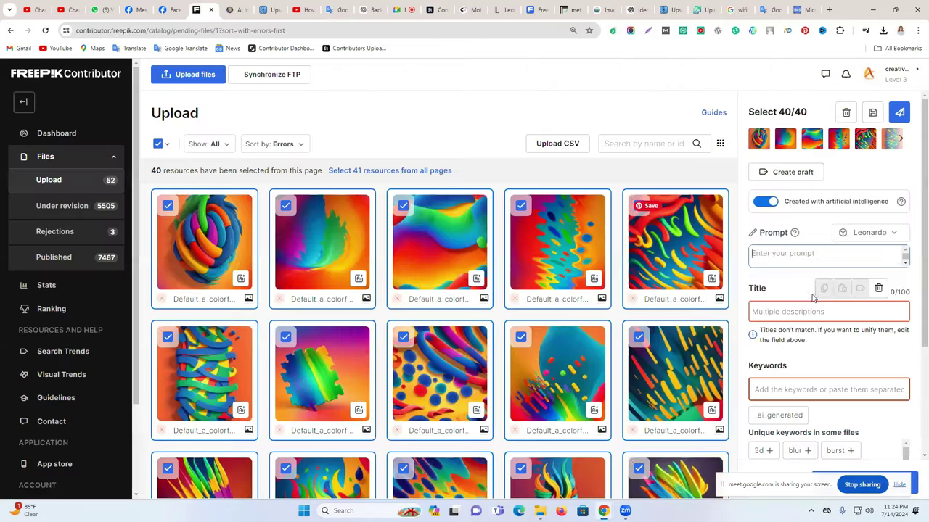
{"action": "left_click", "coordinate": [779, 259]}
{"action": "key", "text": "ctrl+v"}
Replace the prompt of the selected files with the full "a colorful abstract background with wavy lines" prompt text from Google Translate.
{"action": "key", "text": "ctrl+a"}
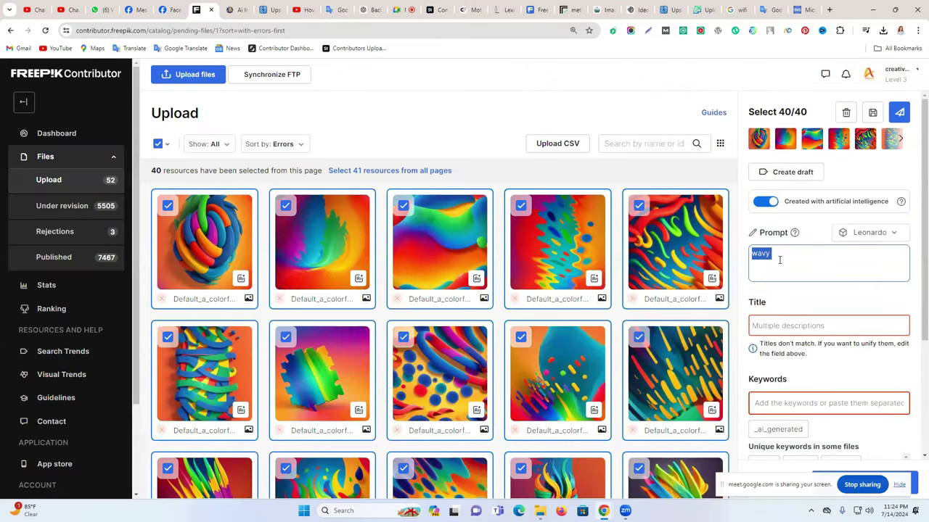
{"action": "left_click", "coordinate": [341, 5]}
{"action": "triple_click", "coordinate": [252, 174]}
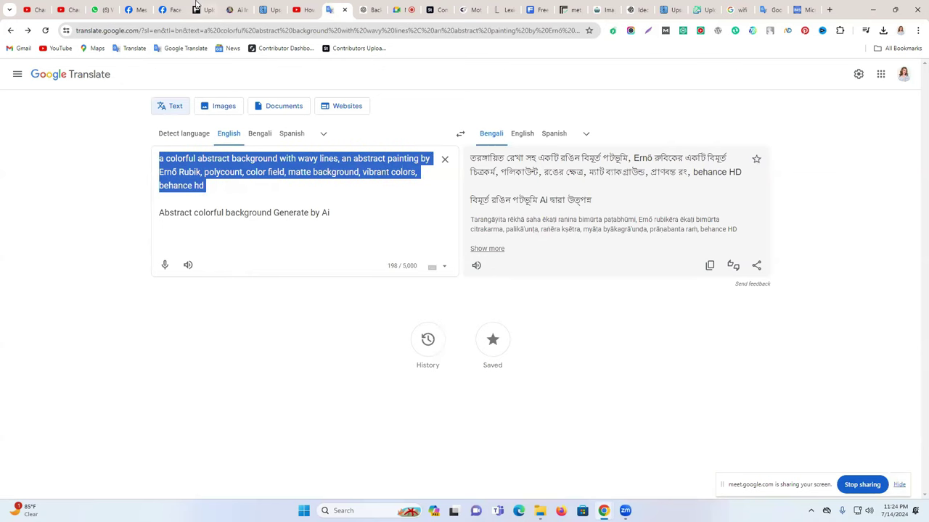
{"action": "left_click", "coordinate": [263, 9]}
{"action": "left_click", "coordinate": [205, 6]}
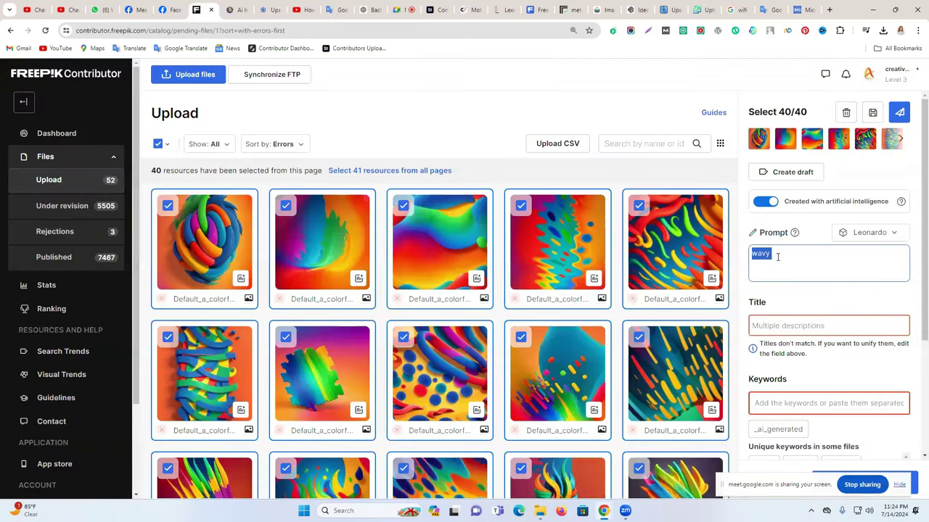
{"action": "key", "text": "ctrl+v"}
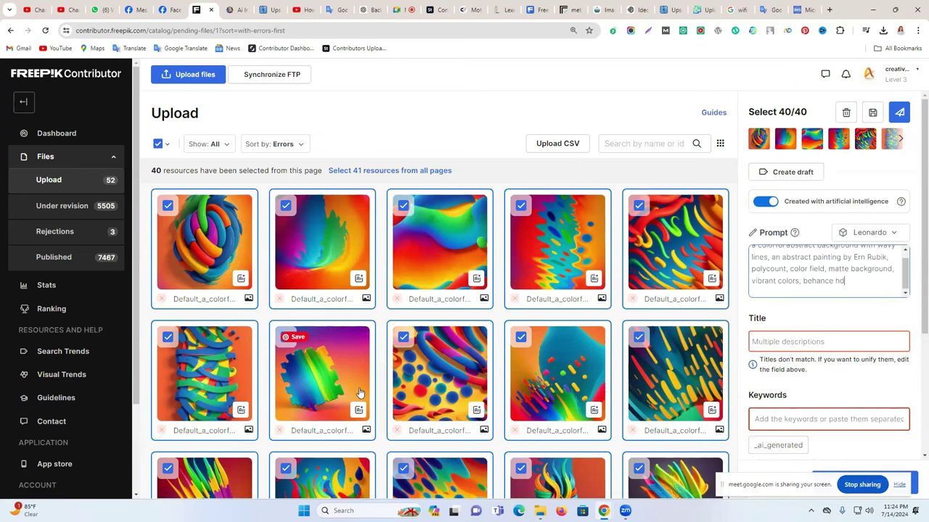
{"action": "scroll", "coordinate": [508, 370], "scroll_direction": "down", "scroll_amount": 2}
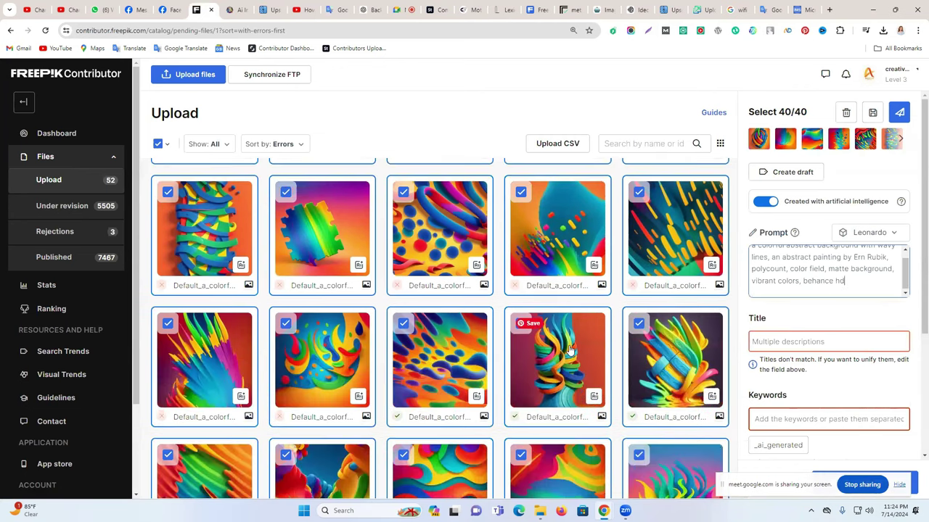
{"action": "scroll", "coordinate": [559, 352], "scroll_direction": "up", "scroll_amount": 2}
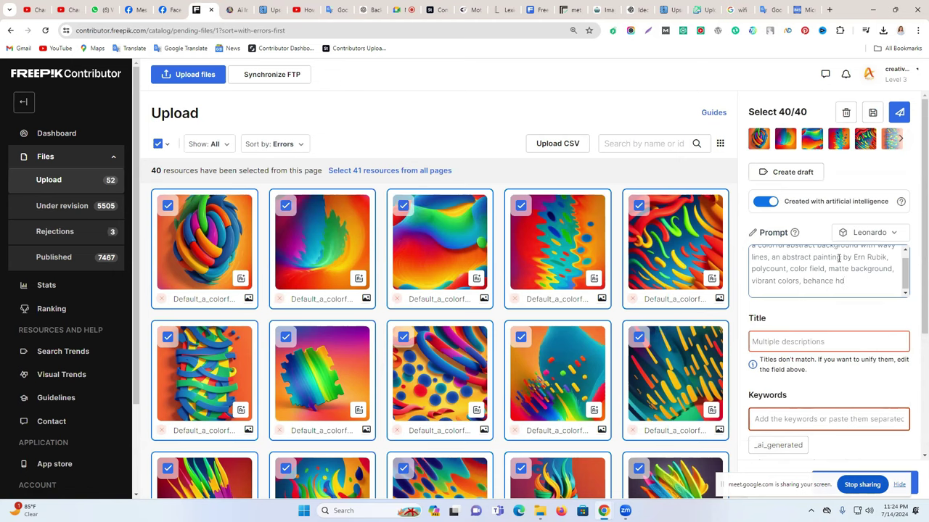
Fill the Title field of the 40 selected files with "Abstract colorful background Generate by Ai" copied from Google Translate.
{"action": "left_click", "coordinate": [797, 346]}
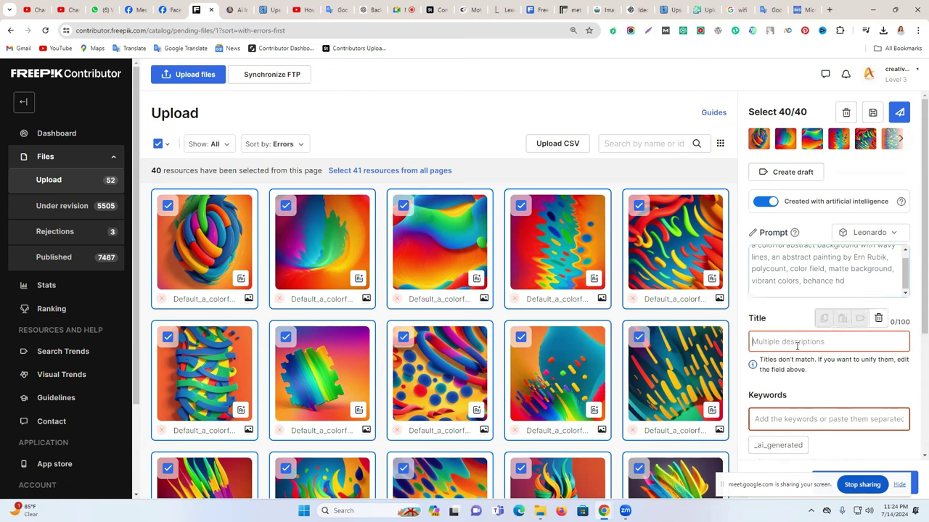
{"action": "left_click", "coordinate": [335, 9]}
{"action": "triple_click", "coordinate": [266, 210]}
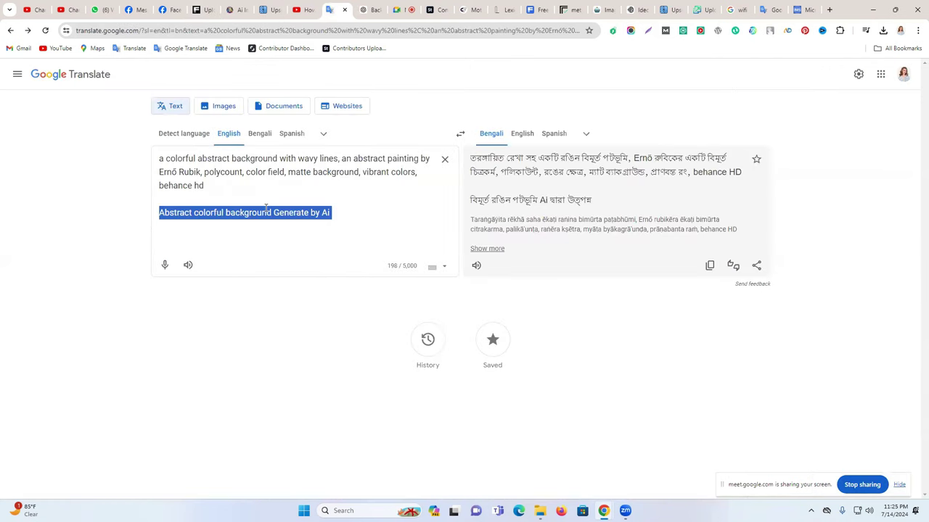
{"action": "left_click", "coordinate": [202, 9]}
{"action": "key", "text": "ctrl+v"}
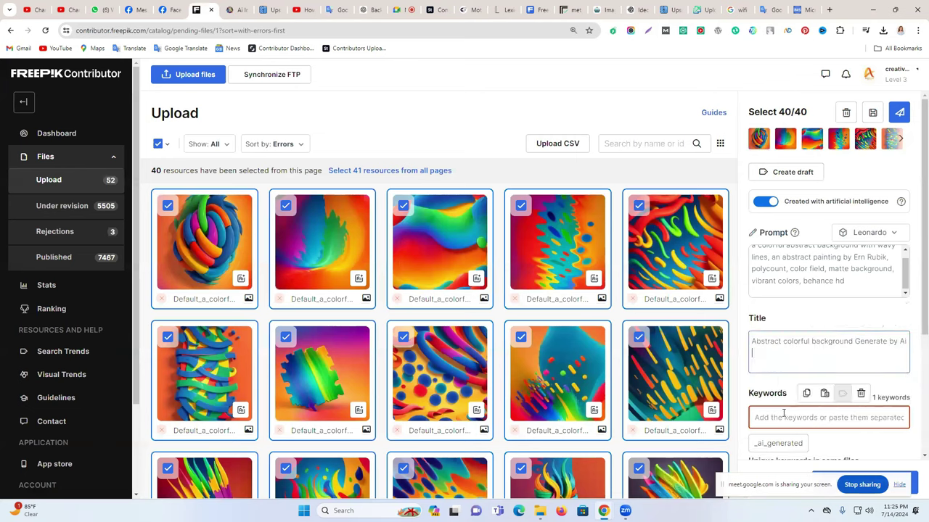
Paste the previously copied keyword set into the Keywords field of the 40 selected files.
{"action": "left_click", "coordinate": [782, 415]}
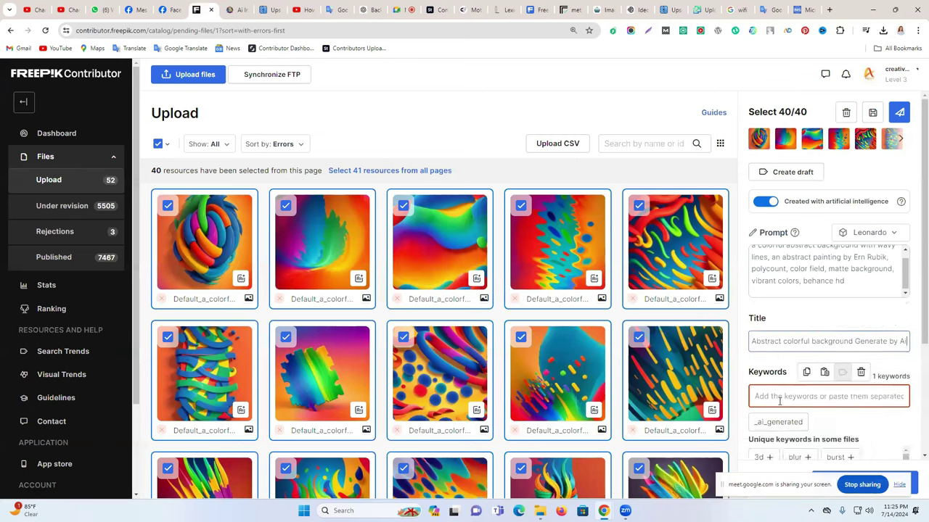
{"action": "left_click", "coordinate": [818, 372]}
{"action": "scroll", "coordinate": [805, 409], "scroll_direction": "down", "scroll_amount": 2}
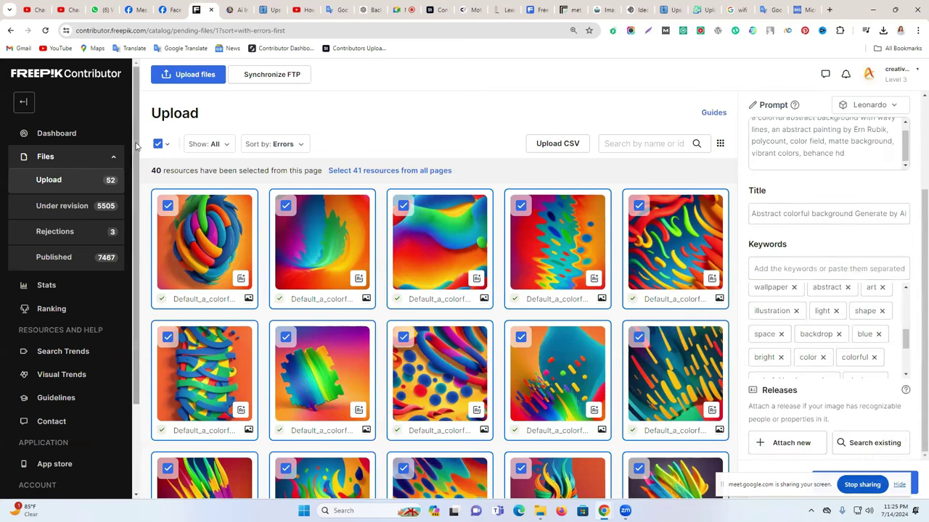
Deselect all files, select only the third image to check its metadata, and submit all 52 files for revision.
{"action": "left_click", "coordinate": [157, 144]}
{"action": "left_click", "coordinate": [430, 202]}
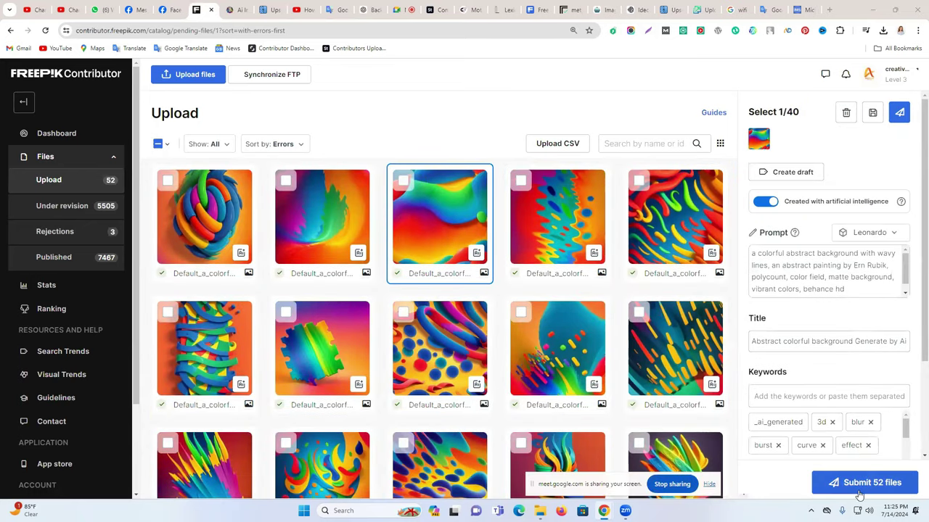
{"action": "left_click", "coordinate": [873, 484]}
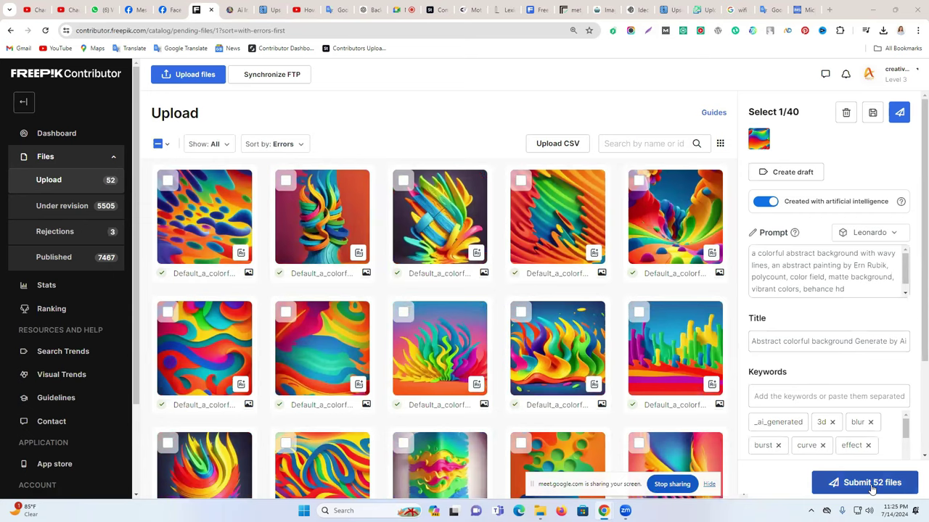
{"action": "left_click", "coordinate": [873, 488]}
{"action": "left_click", "coordinate": [554, 312]}
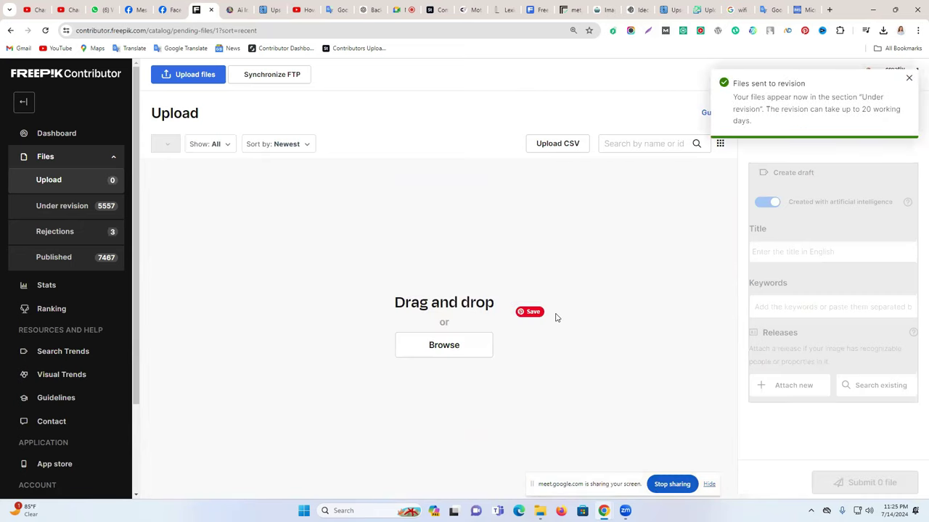
{"action": "left_click", "coordinate": [908, 77]}
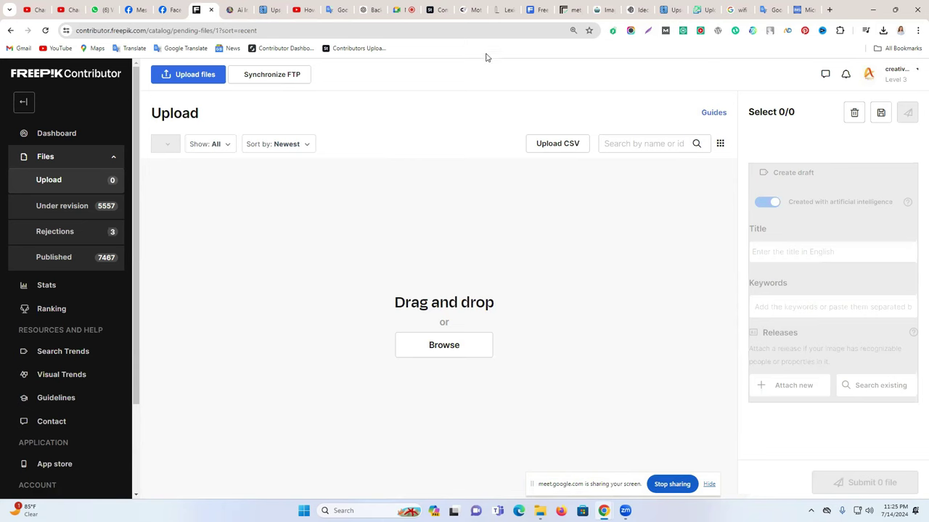
Switch to Adobe Stock, upload the 52 abstract images from New folder (2), and clear the browser and folder windows off the desktop.
{"action": "left_click", "coordinate": [439, 9]}
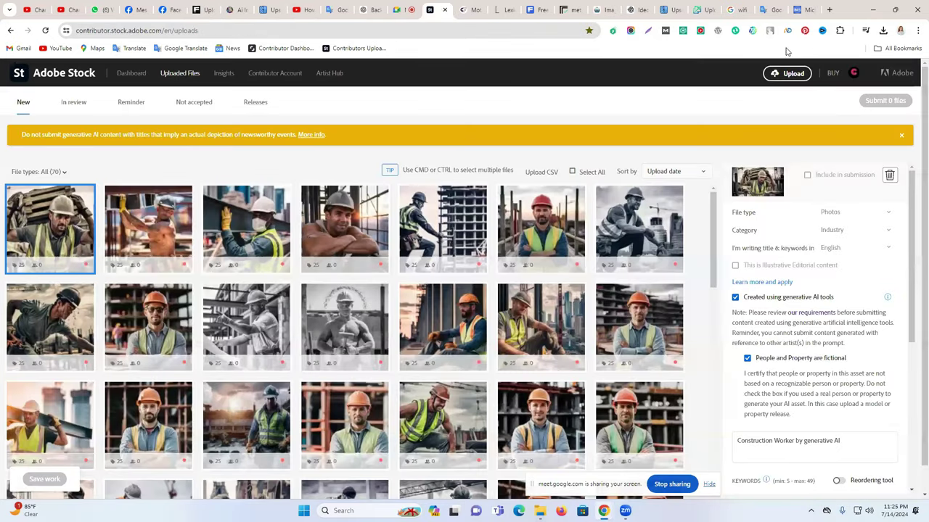
{"action": "left_click", "coordinate": [787, 73]}
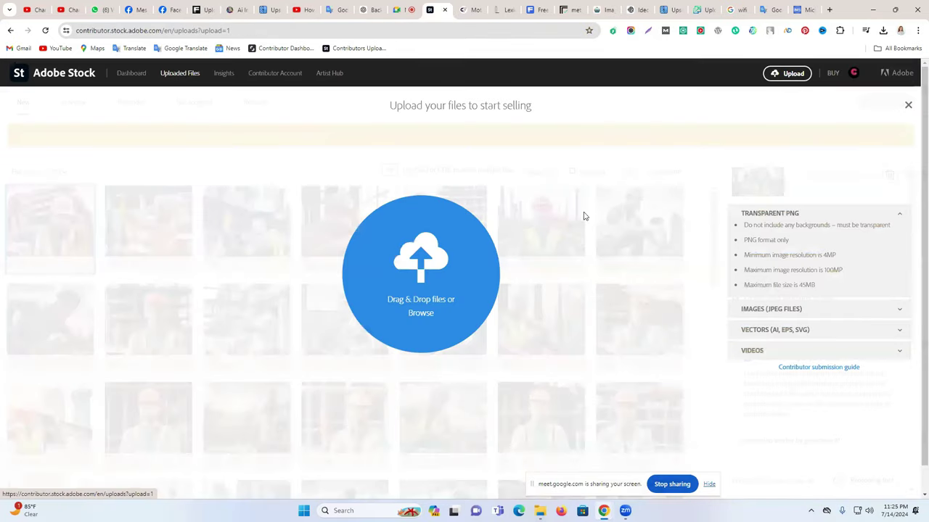
{"action": "left_click", "coordinate": [406, 312]}
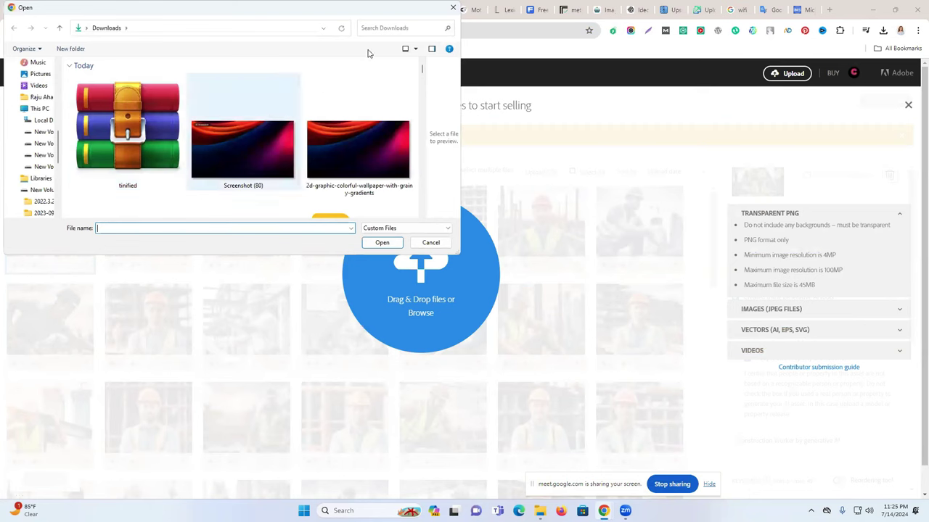
{"action": "left_click", "coordinate": [453, 8]}
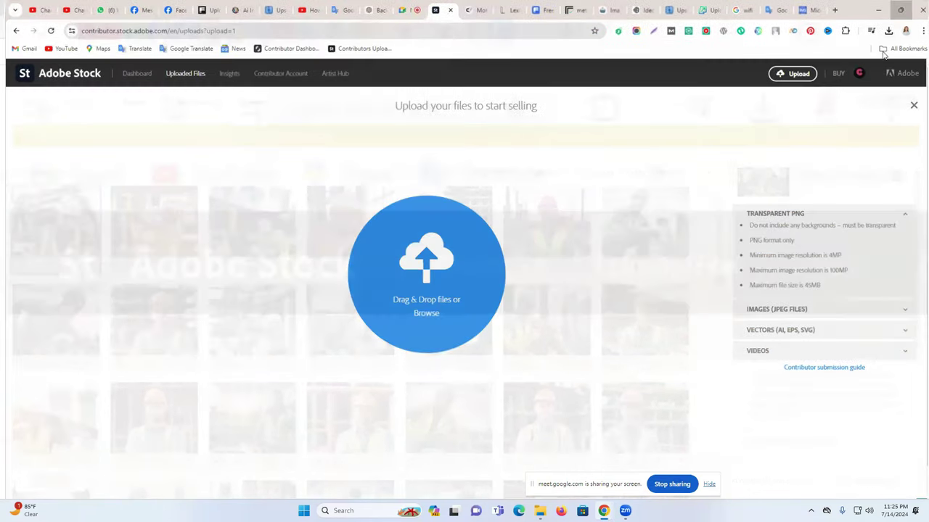
{"action": "left_click", "coordinate": [896, 7]}
{"action": "left_click_drag", "start_coordinate": [784, 285], "coordinate": [776, 294]}
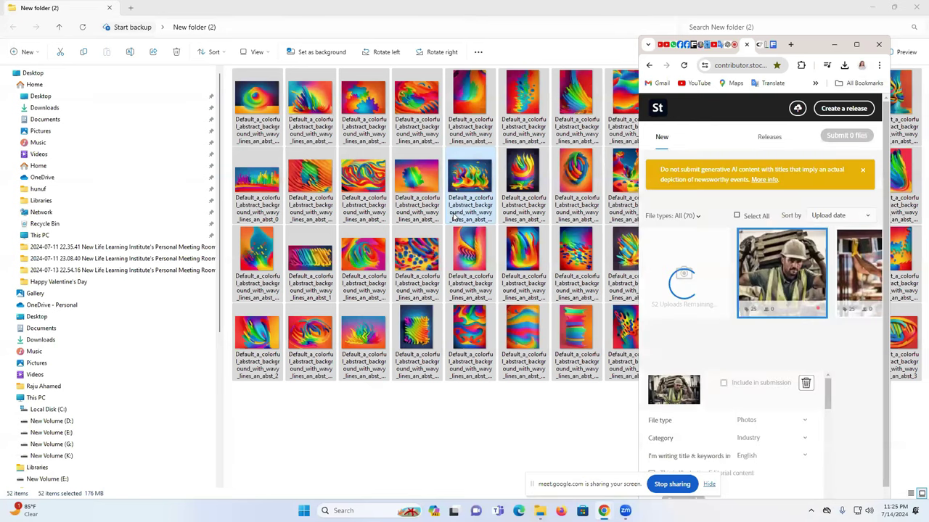
{"action": "key", "text": "super+Up"}
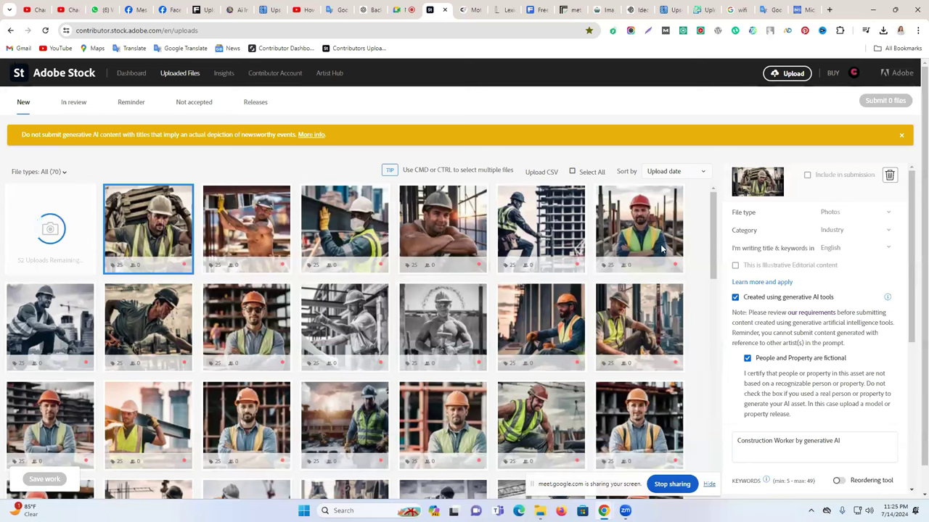
{"action": "mouse_move", "coordinate": [658, 246]}
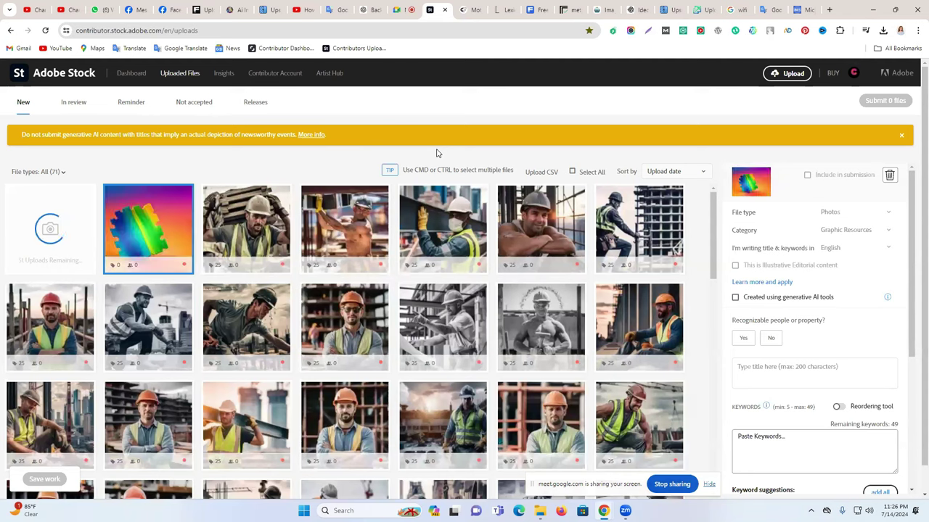
{"action": "left_click", "coordinate": [876, 7]}
{"action": "left_click", "coordinate": [915, 5]}
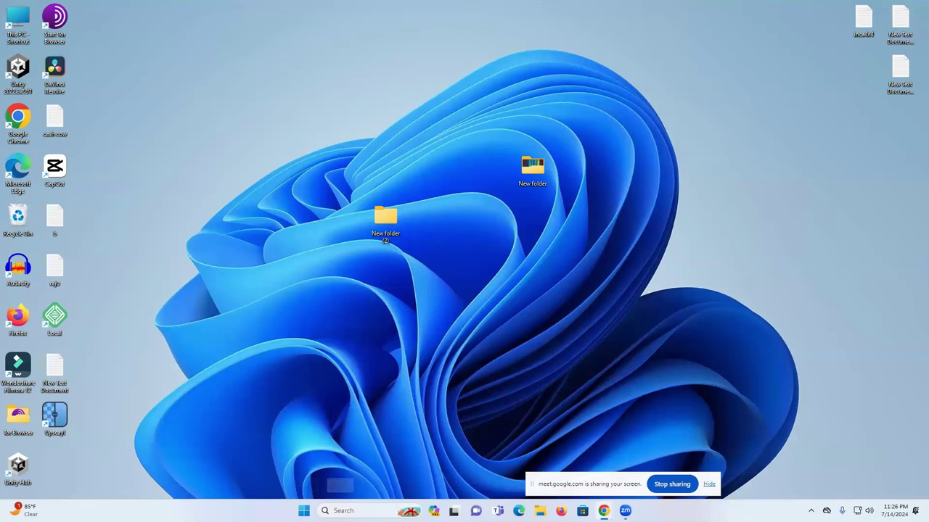
{"action": "left_click", "coordinate": [303, 510]}
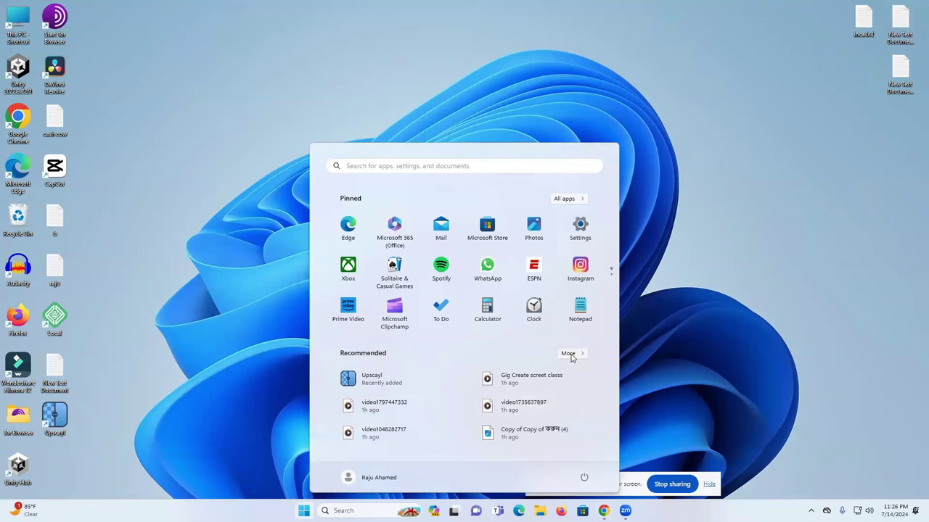
{"action": "left_click", "coordinate": [566, 200]}
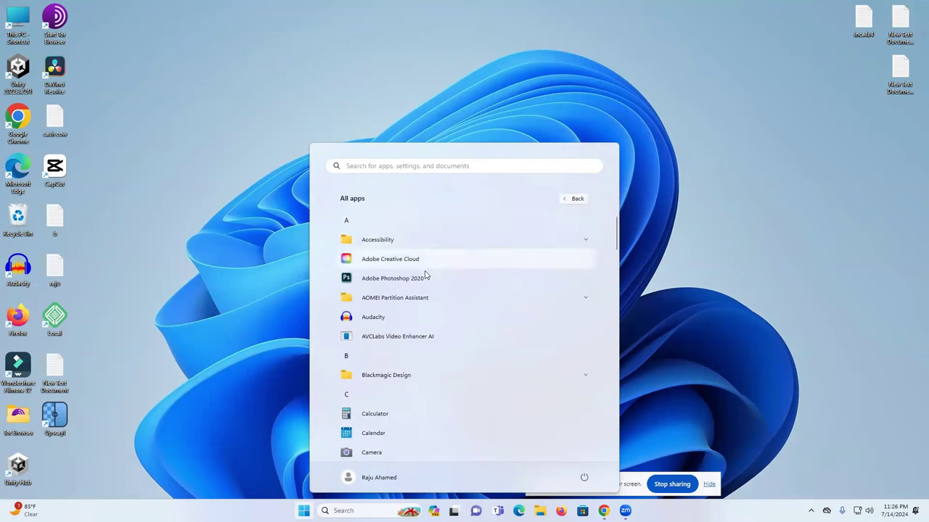
{"action": "scroll", "coordinate": [425, 323], "scroll_direction": "down", "scroll_amount": 10}
{"action": "scroll", "coordinate": [425, 325], "scroll_direction": "down", "scroll_amount": 5}
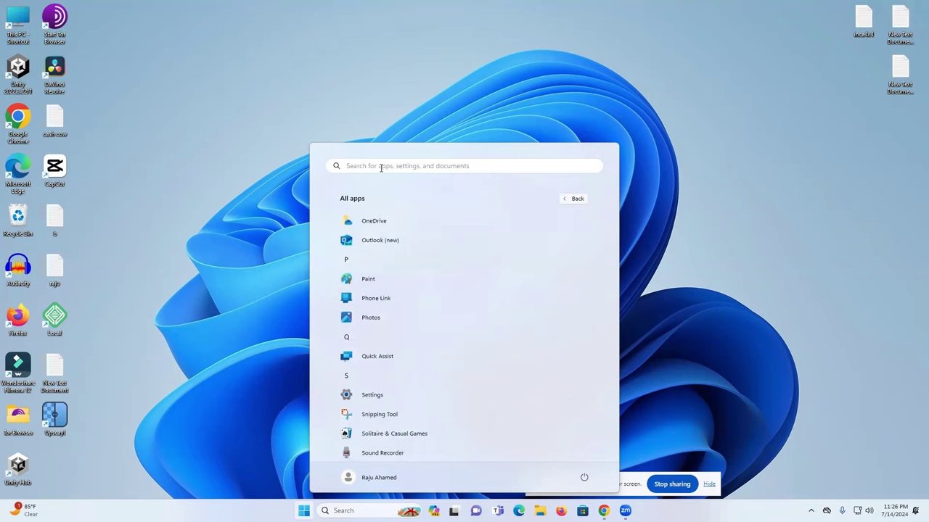
{"action": "left_click", "coordinate": [380, 167]}
{"action": "type", "text": "u"}
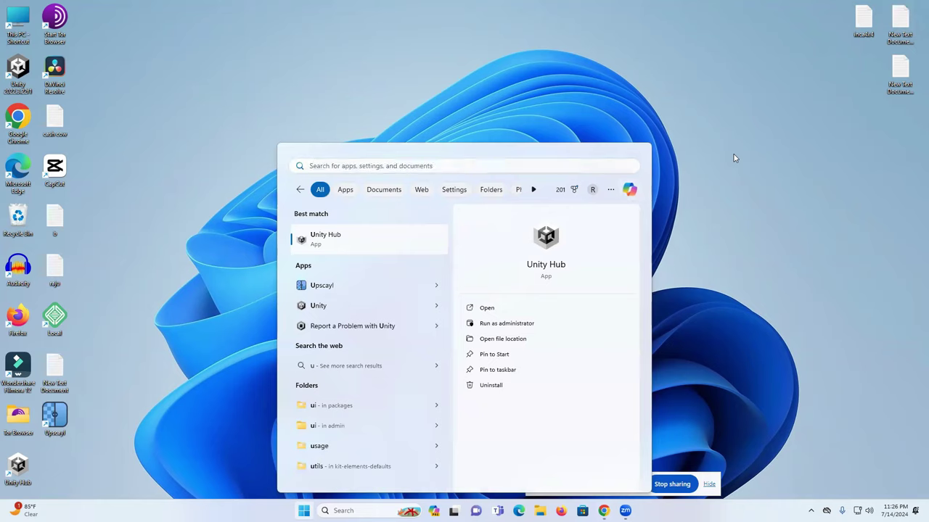
{"action": "left_click", "coordinate": [734, 158]}
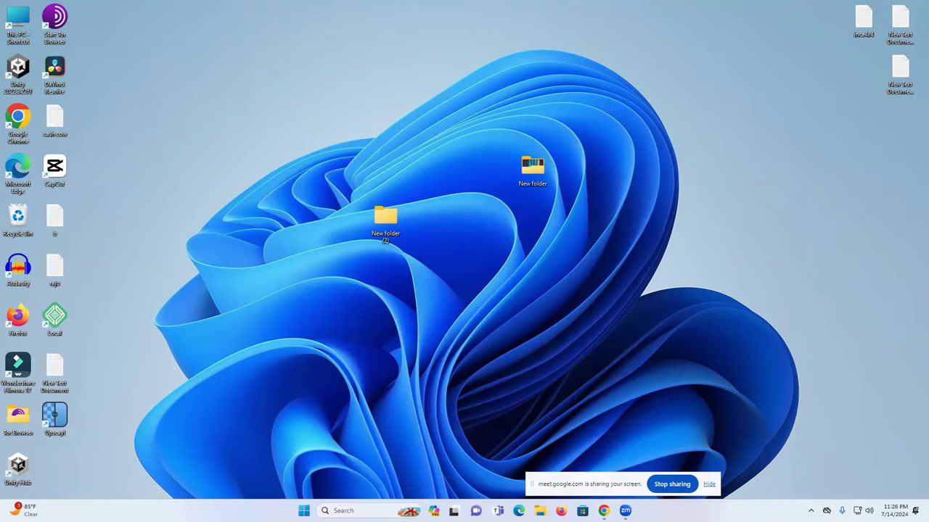
{"action": "left_click", "coordinate": [363, 511]}
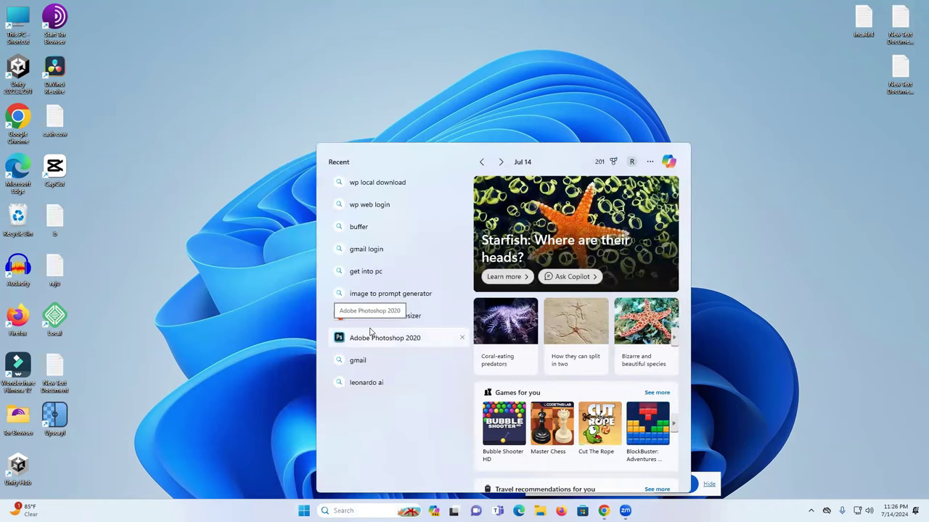
Open the list of installed apps in Windows Settings.
{"action": "left_click", "coordinate": [304, 511]}
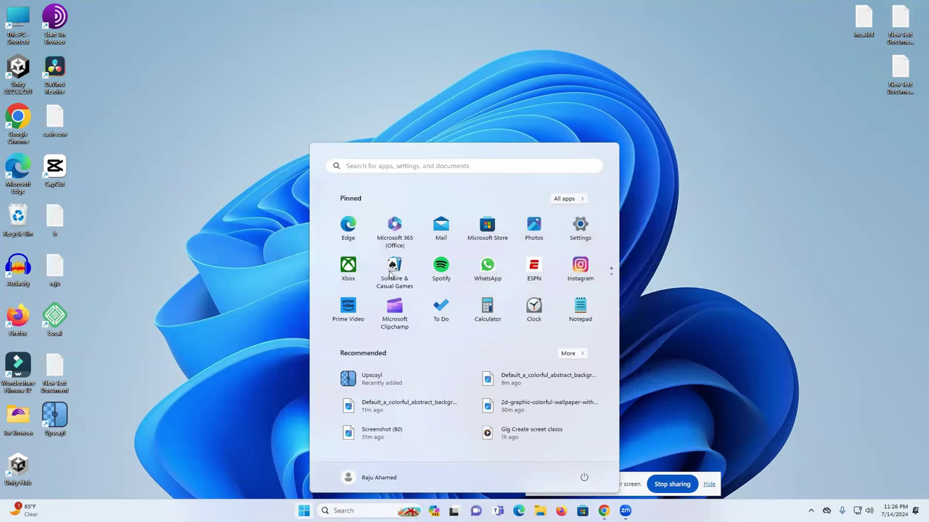
{"action": "left_click", "coordinate": [580, 226]}
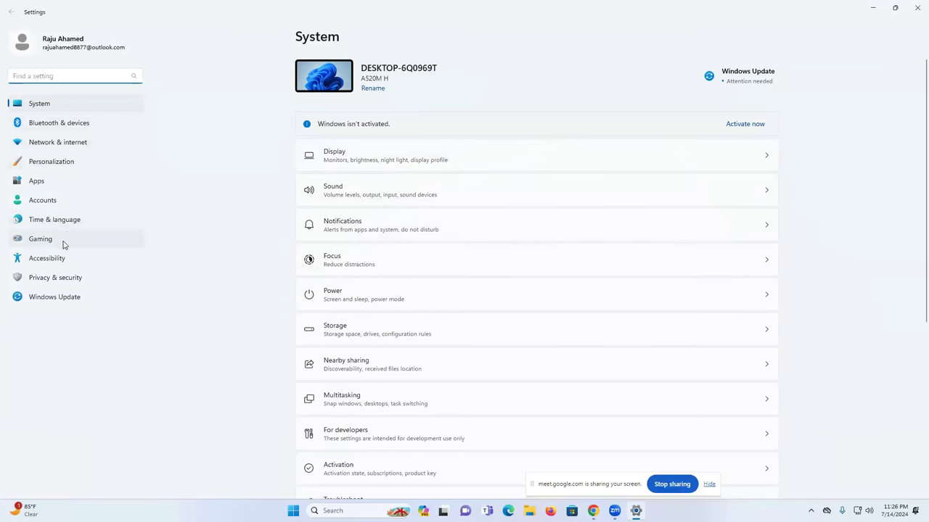
{"action": "left_click", "coordinate": [57, 184]}
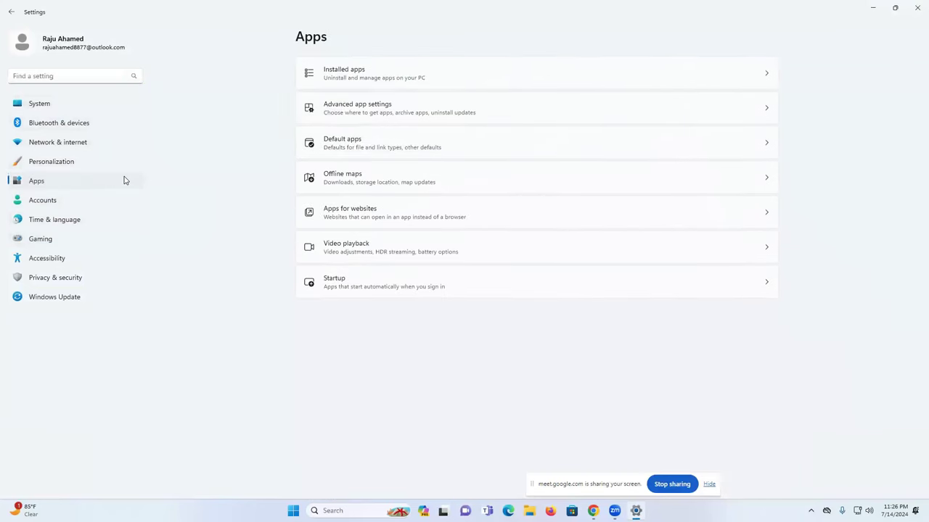
{"action": "left_click", "coordinate": [363, 77]}
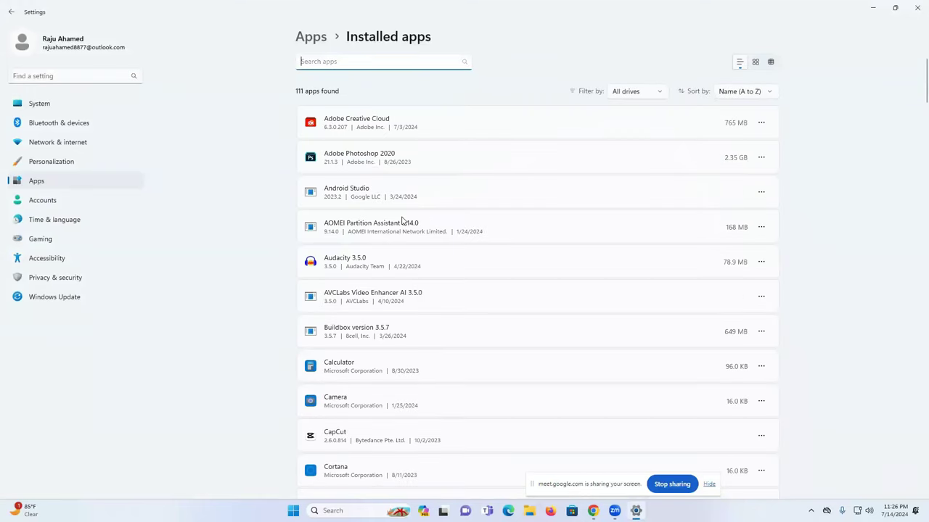
Uninstall Upscayl 2.11.5 from the installed apps and finish its uninstall wizard.
{"action": "scroll", "coordinate": [401, 220], "scroll_direction": "down", "scroll_amount": 5}
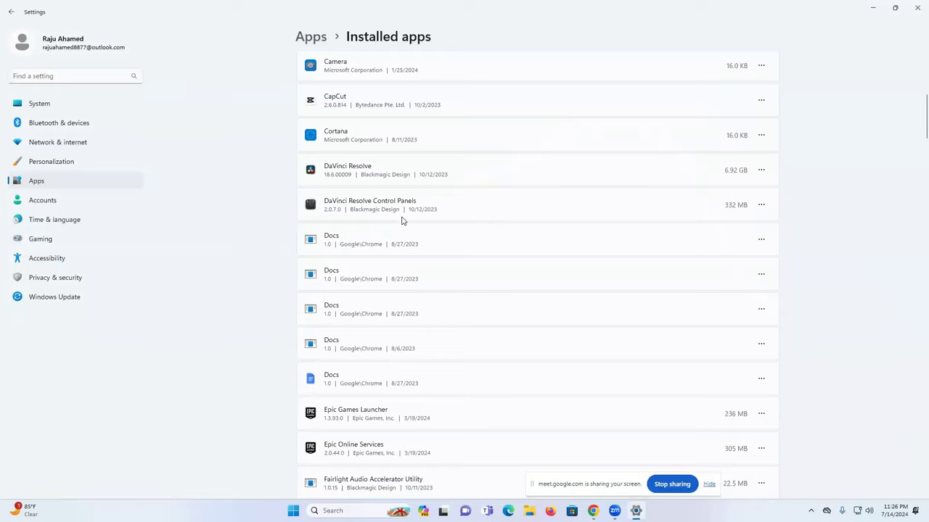
{"action": "scroll", "coordinate": [403, 220], "scroll_direction": "down", "scroll_amount": 4}
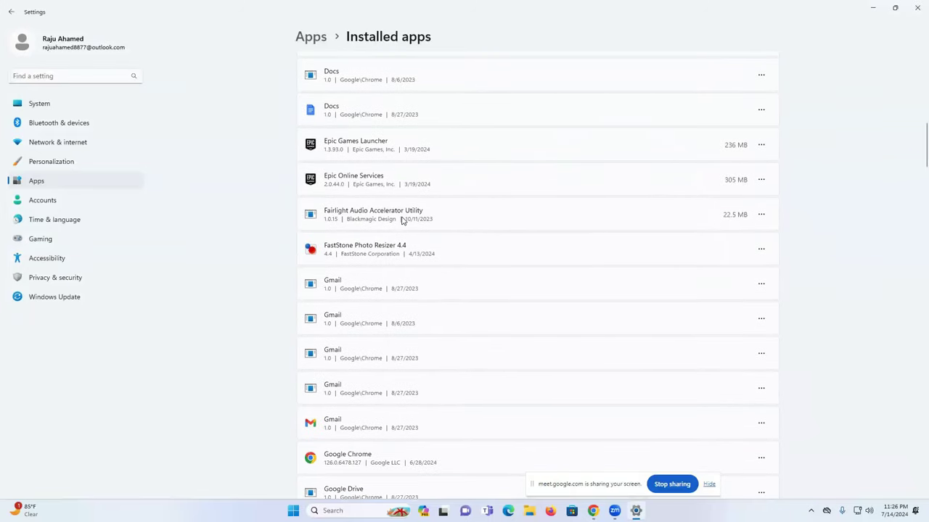
{"action": "scroll", "coordinate": [402, 220], "scroll_direction": "down", "scroll_amount": 5}
{"action": "scroll", "coordinate": [403, 220], "scroll_direction": "down", "scroll_amount": 10}
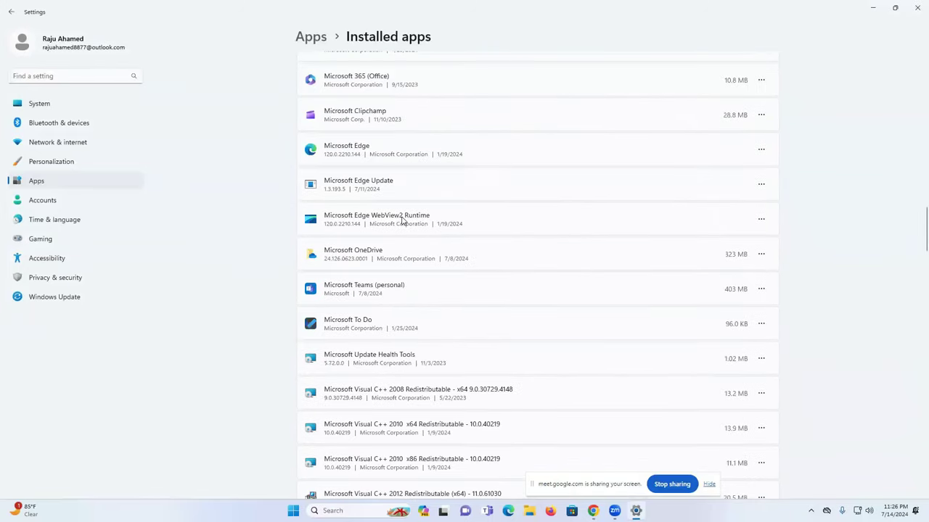
{"action": "scroll", "coordinate": [402, 220], "scroll_direction": "down", "scroll_amount": 6}
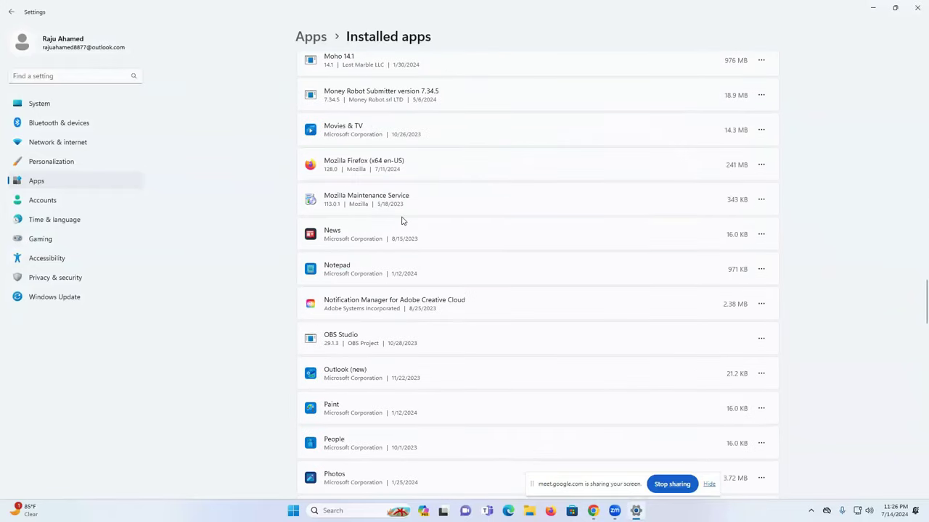
{"action": "scroll", "coordinate": [402, 220], "scroll_direction": "down", "scroll_amount": 15}
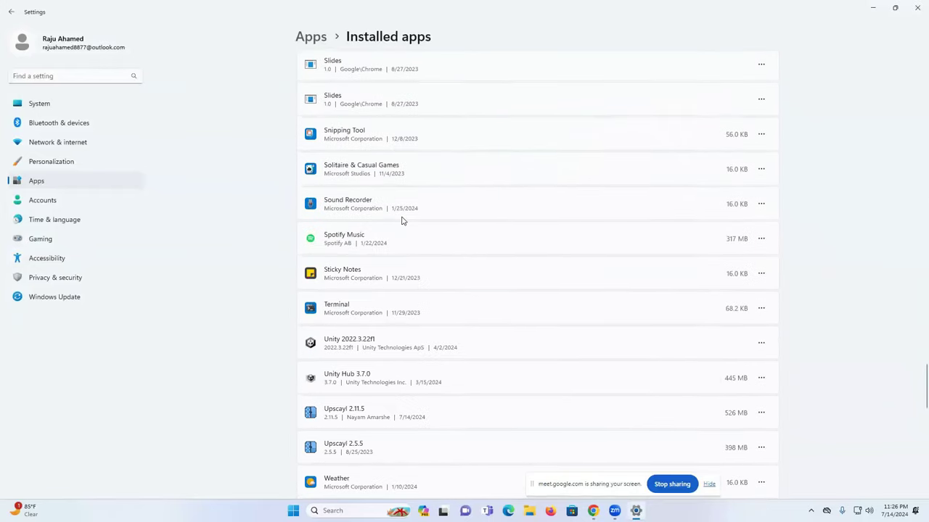
{"action": "scroll", "coordinate": [402, 219], "scroll_direction": "down", "scroll_amount": 2}
{"action": "scroll", "coordinate": [397, 222], "scroll_direction": "up", "scroll_amount": 2}
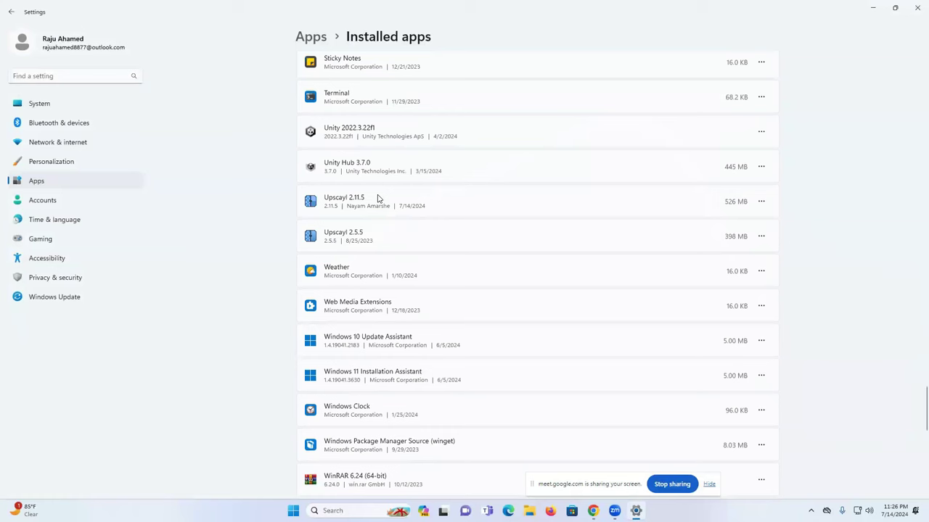
{"action": "left_click", "coordinate": [762, 201]}
{"action": "left_click", "coordinate": [677, 238]}
{"action": "left_click", "coordinate": [737, 258]}
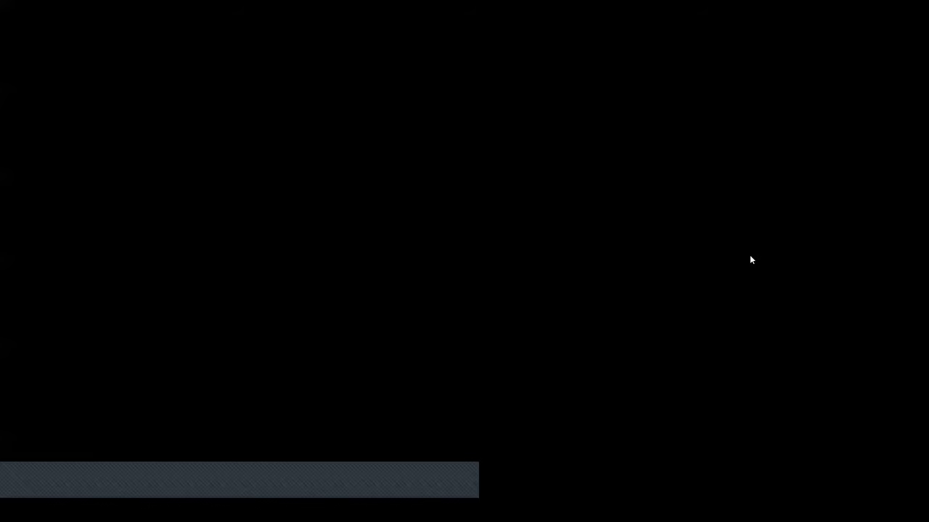
{"action": "left_click", "coordinate": [561, 311]}
{"action": "left_click", "coordinate": [519, 332]}
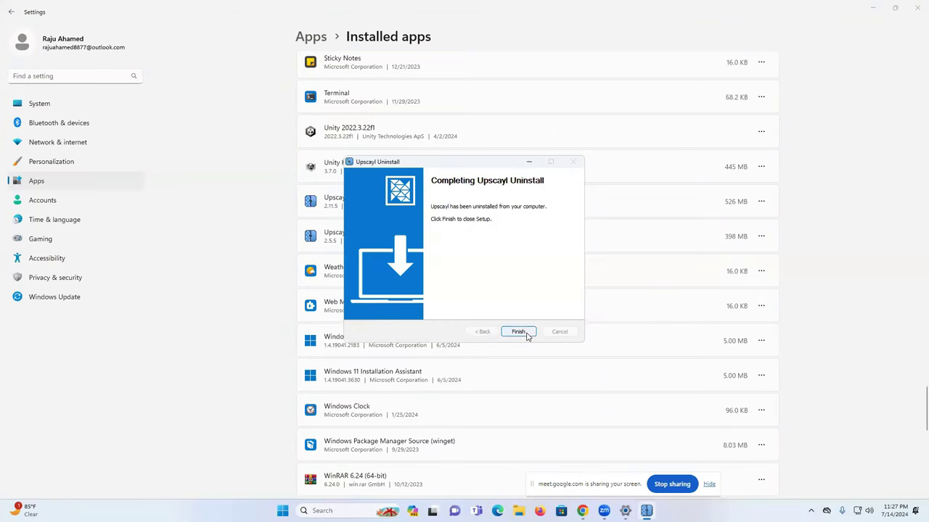
{"action": "left_click", "coordinate": [519, 332]}
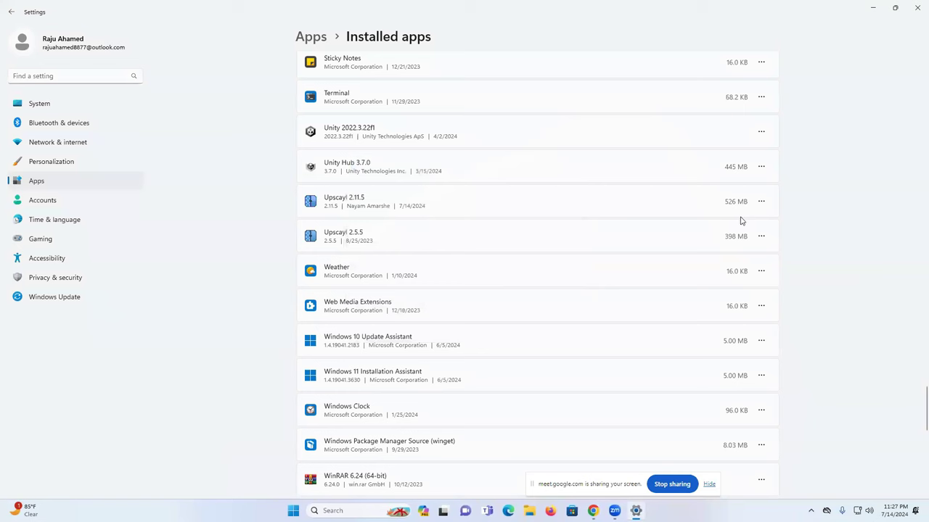
Try to uninstall the remaining Upscayl 2.5.5 entry and close Settings.
{"action": "left_click", "coordinate": [761, 204]}
{"action": "left_click", "coordinate": [671, 243]}
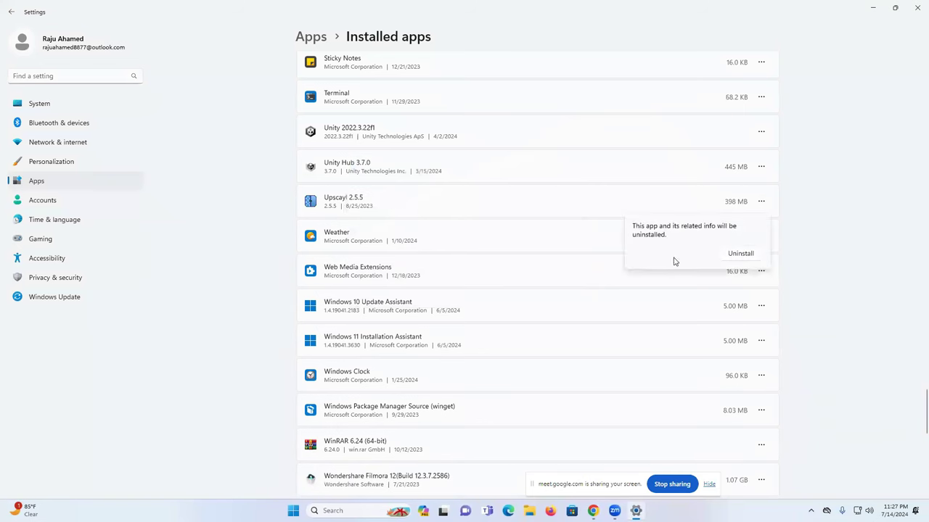
{"action": "left_click", "coordinate": [748, 251]}
{"action": "left_click", "coordinate": [575, 255]}
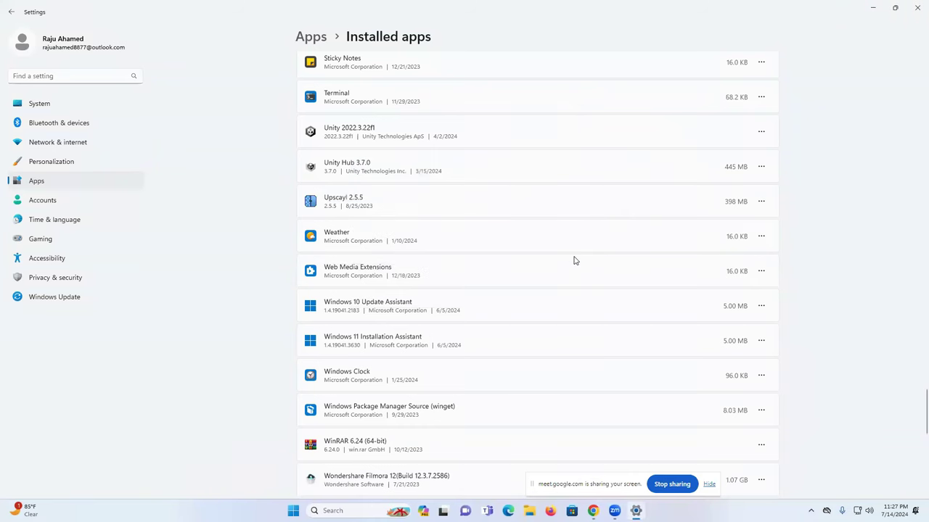
{"action": "left_click", "coordinate": [915, 10]}
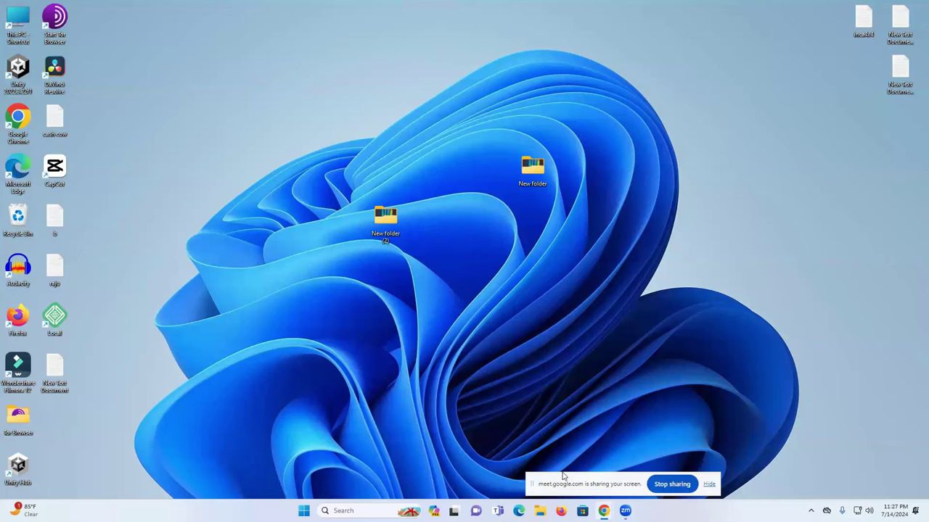
Switch to Leonardo.Ai in Chrome, look over its prompt and generated abstract images, and minimize the browser.
{"action": "mouse_move", "coordinate": [604, 511]}
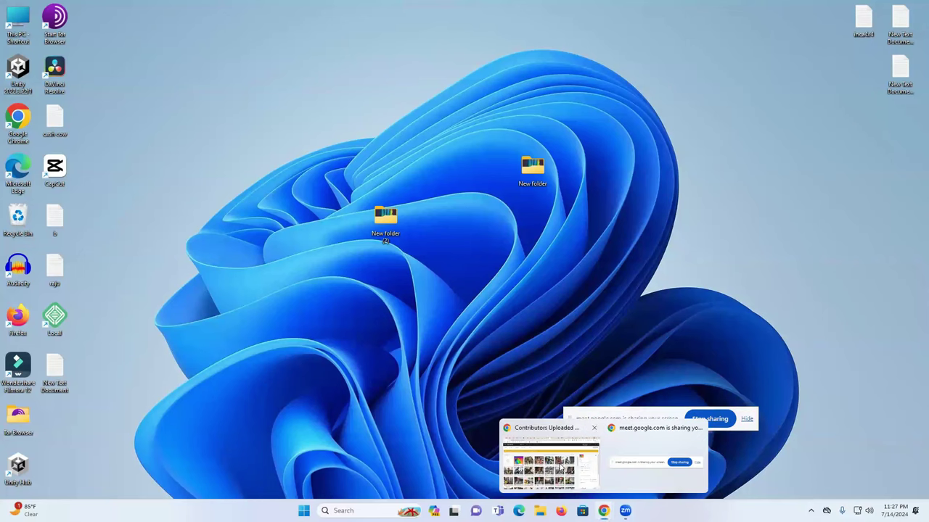
{"action": "left_click", "coordinate": [559, 468]}
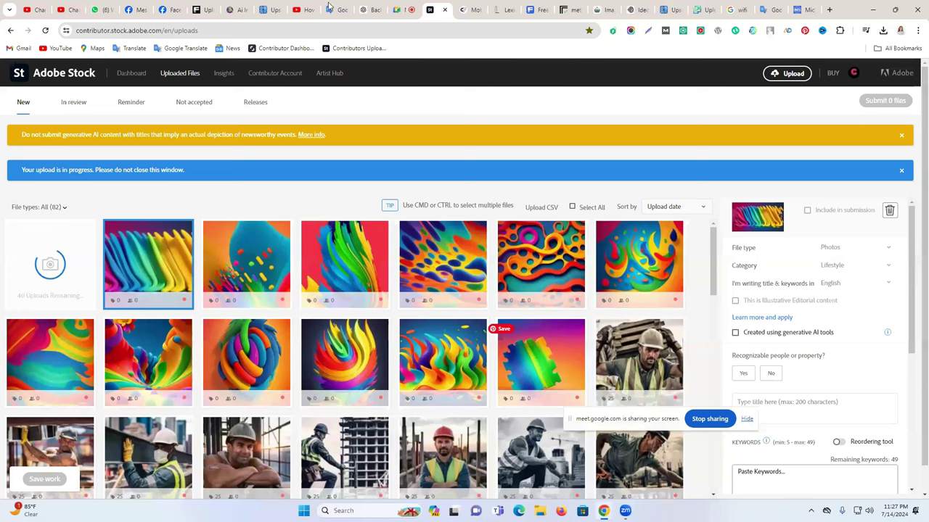
{"action": "left_click", "coordinate": [232, 10]}
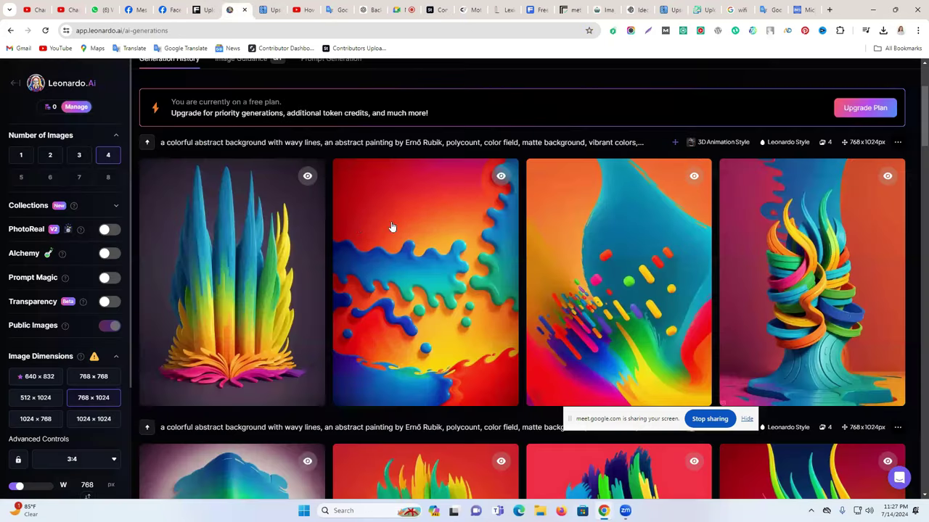
{"action": "scroll", "coordinate": [248, 105], "scroll_direction": "up", "scroll_amount": 2}
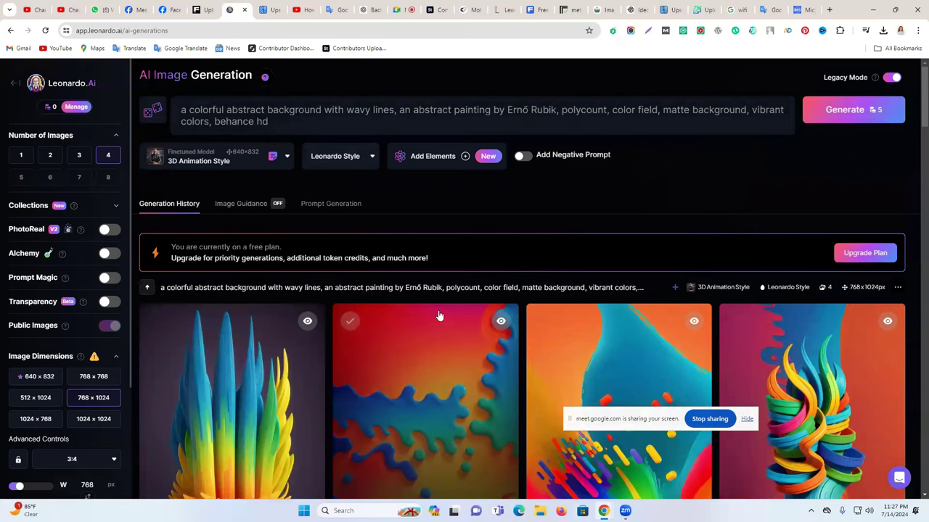
{"action": "left_click", "coordinate": [873, 7]}
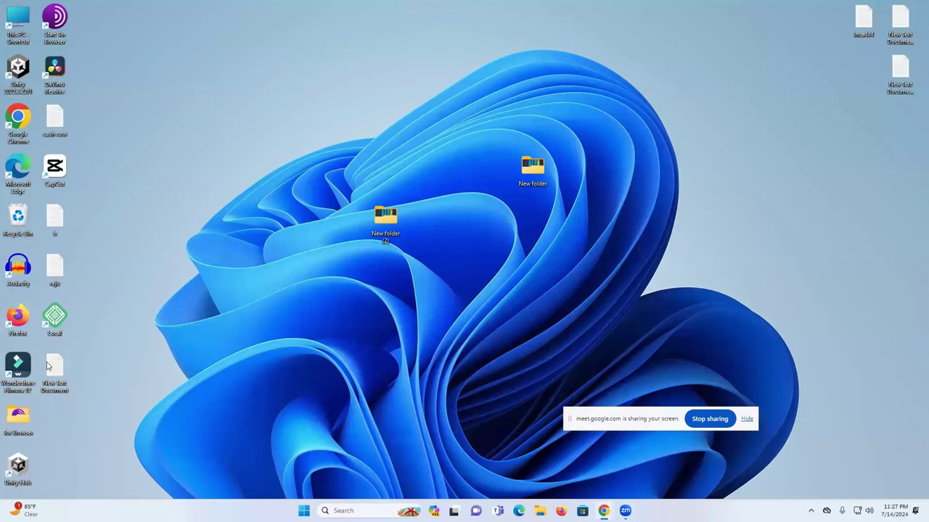
Bring the Leonardo.Ai page back up and examine the abstract background prompt.
{"action": "left_click", "coordinate": [345, 510]}
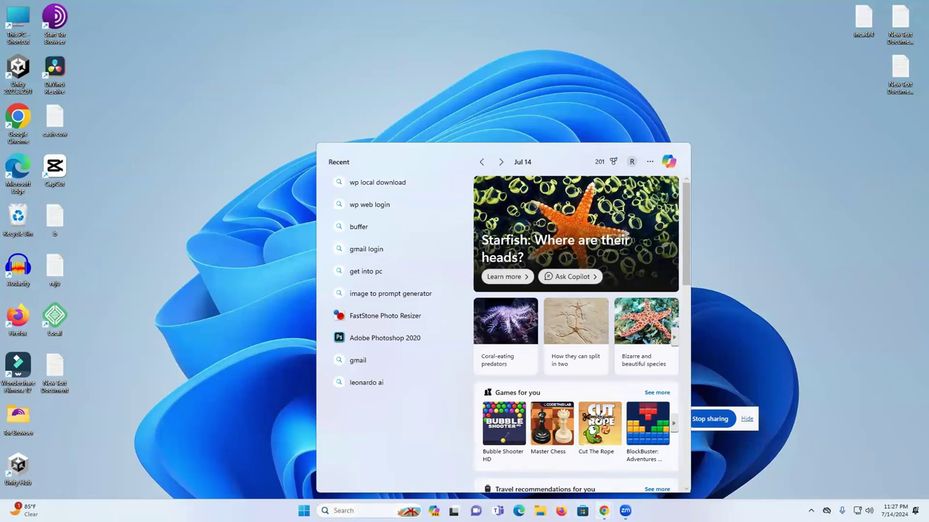
{"action": "mouse_move", "coordinate": [603, 510]}
{"action": "left_click", "coordinate": [549, 473]}
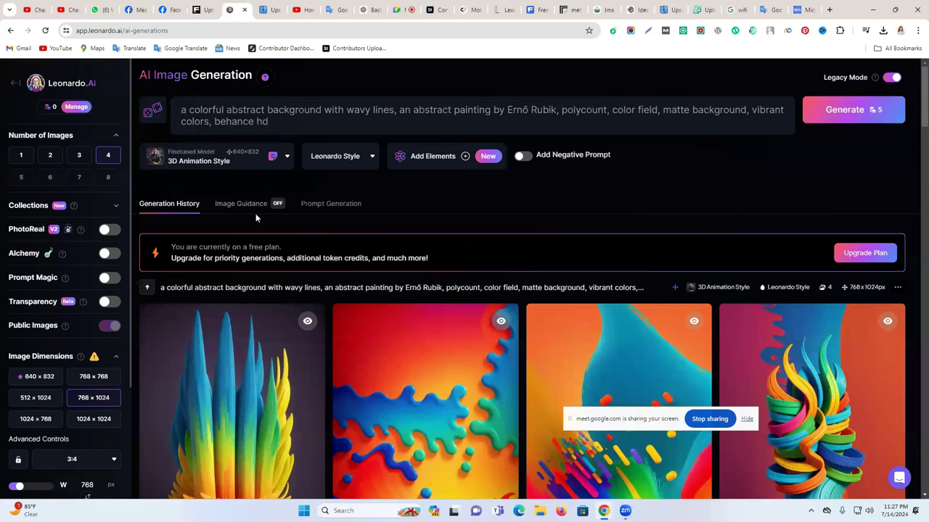
{"action": "double_click", "coordinate": [205, 110]}
{"action": "left_click", "coordinate": [332, 123]}
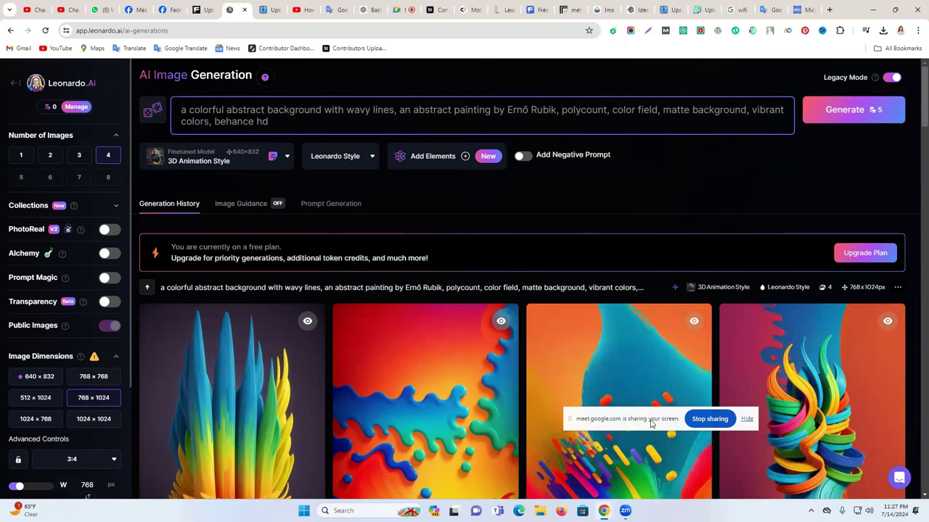
Stop sharing the screen in Google Meet and minimize the browser to show the desktop.
{"action": "left_click", "coordinate": [652, 444]}
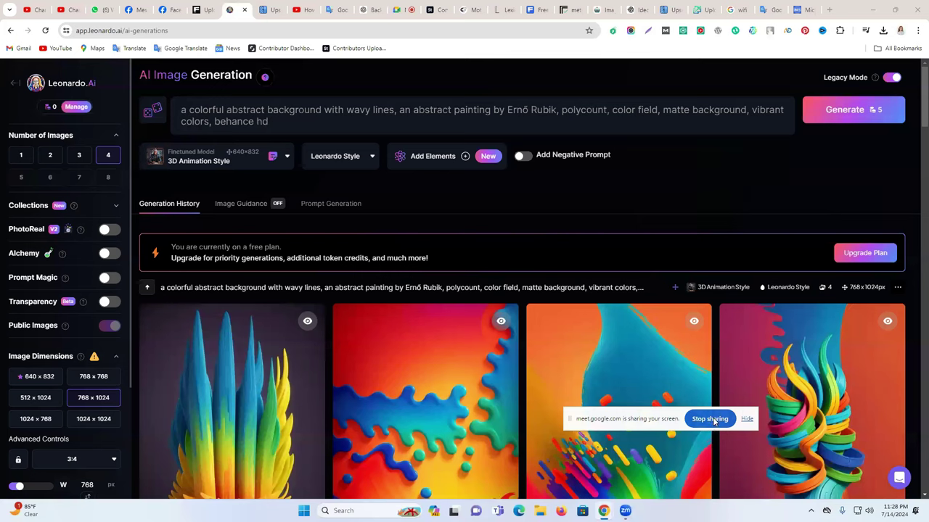
{"action": "left_click", "coordinate": [712, 419]}
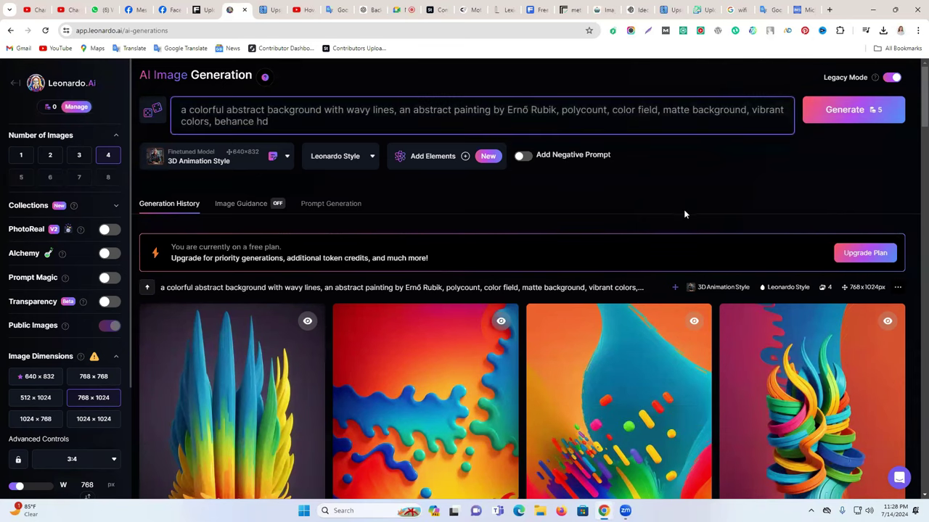
{"action": "left_click", "coordinate": [875, 9]}
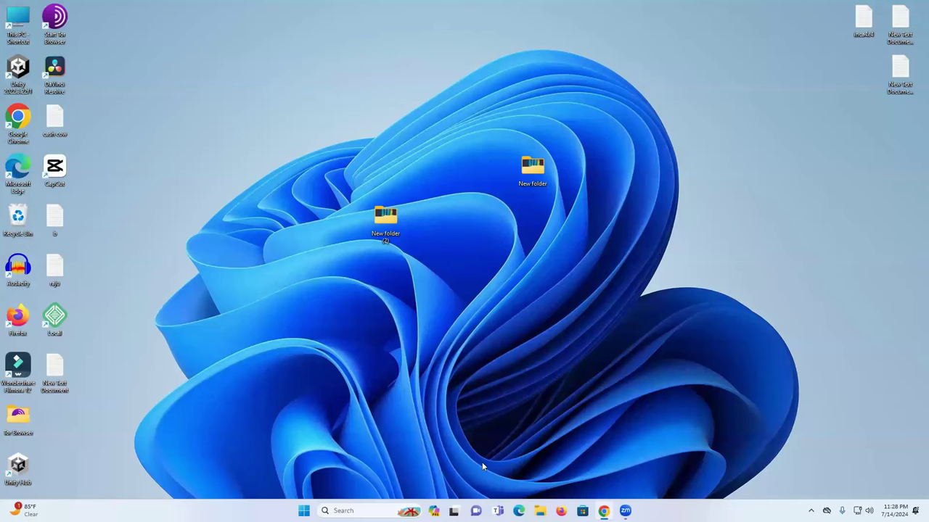